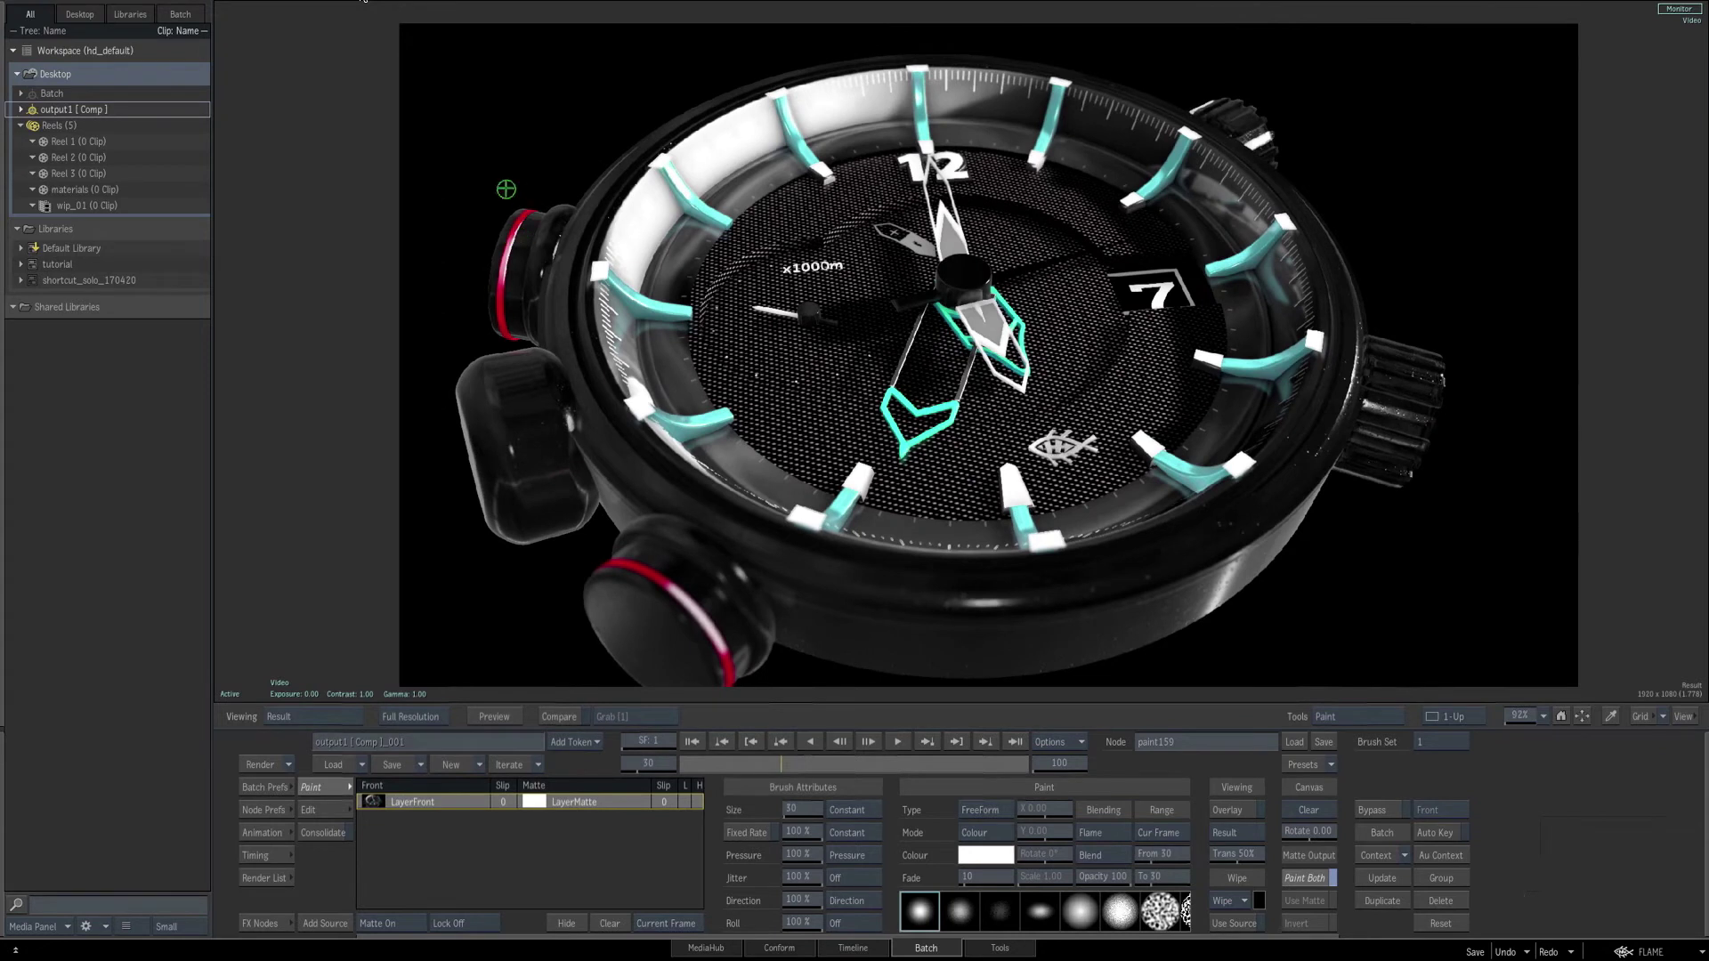
# Paint a white circle around the upper-left pusher of the watch and return to the Batch schematic.
pyautogui.moveTo(507, 189)
pyautogui.keyDown('ctrl'); pyautogui.mouseDown()
pyautogui.moveTo(507, 171)
pyautogui.moveTo(455, 312)
pyautogui.moveTo(601, 246)
pyautogui.moveTo(574, 181)
pyautogui.mouseUp(); pyautogui.keyUp('ctrl')
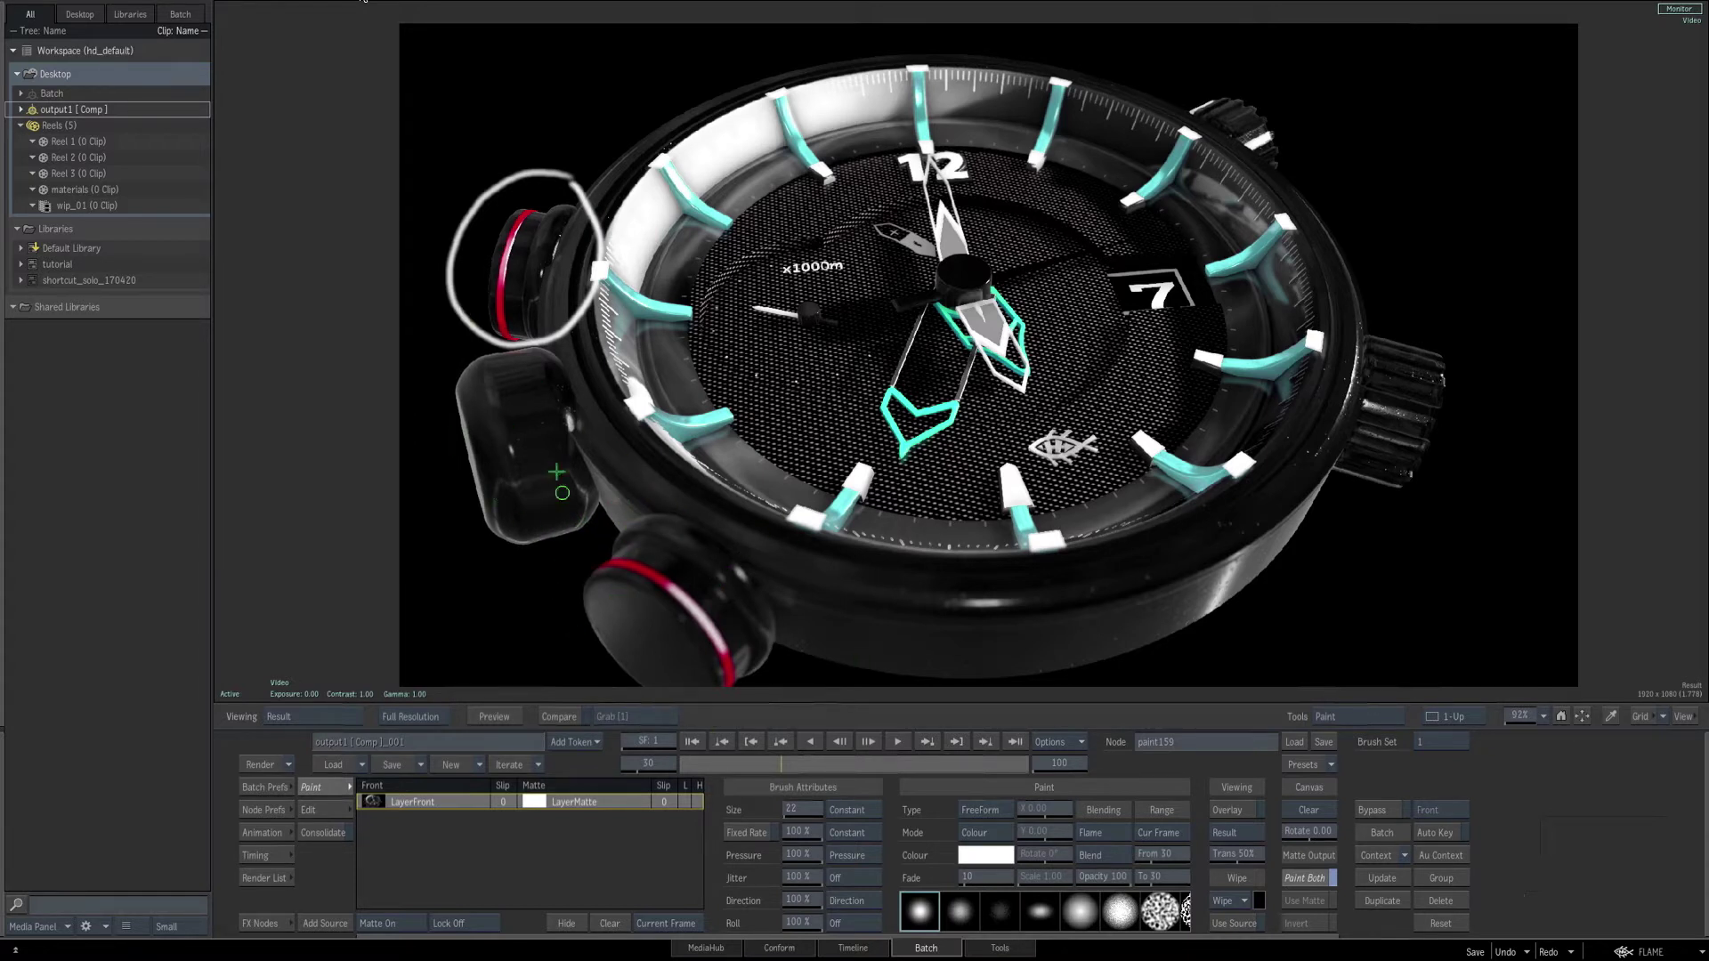
pyautogui.press('Escape')
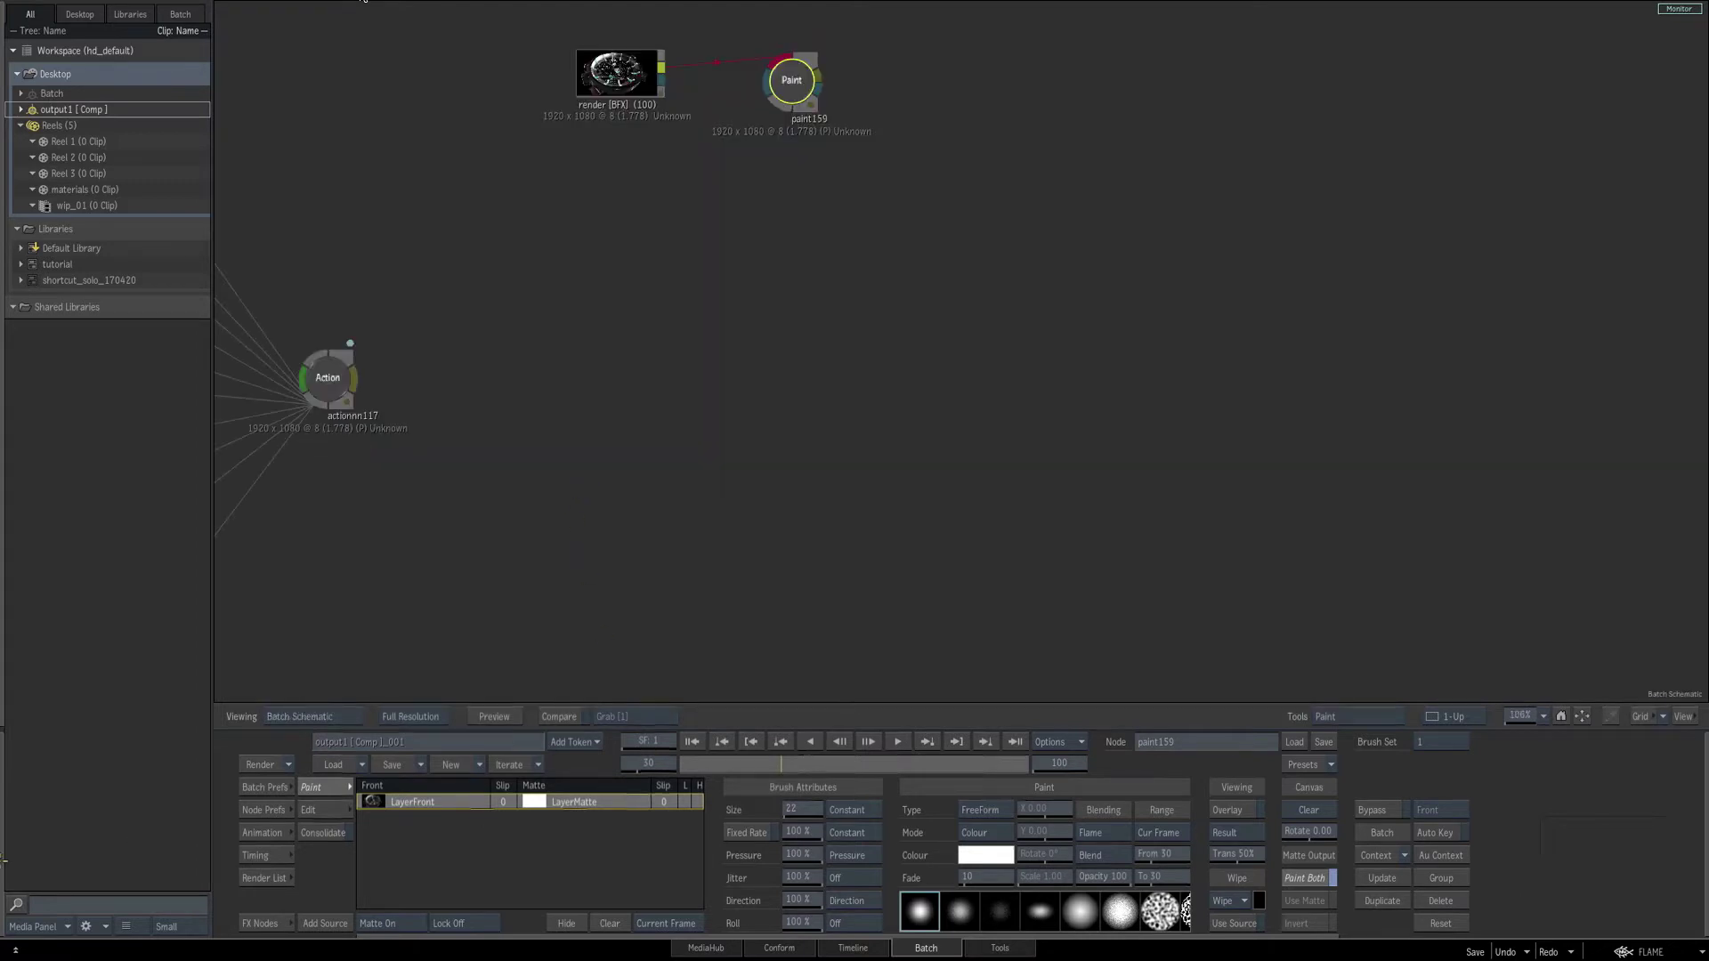
# Add an Action node to the Batch schematic below the render and Paint nodes and open its Action schematic.
pyautogui.moveTo(3, 860)
pyautogui.press('a')
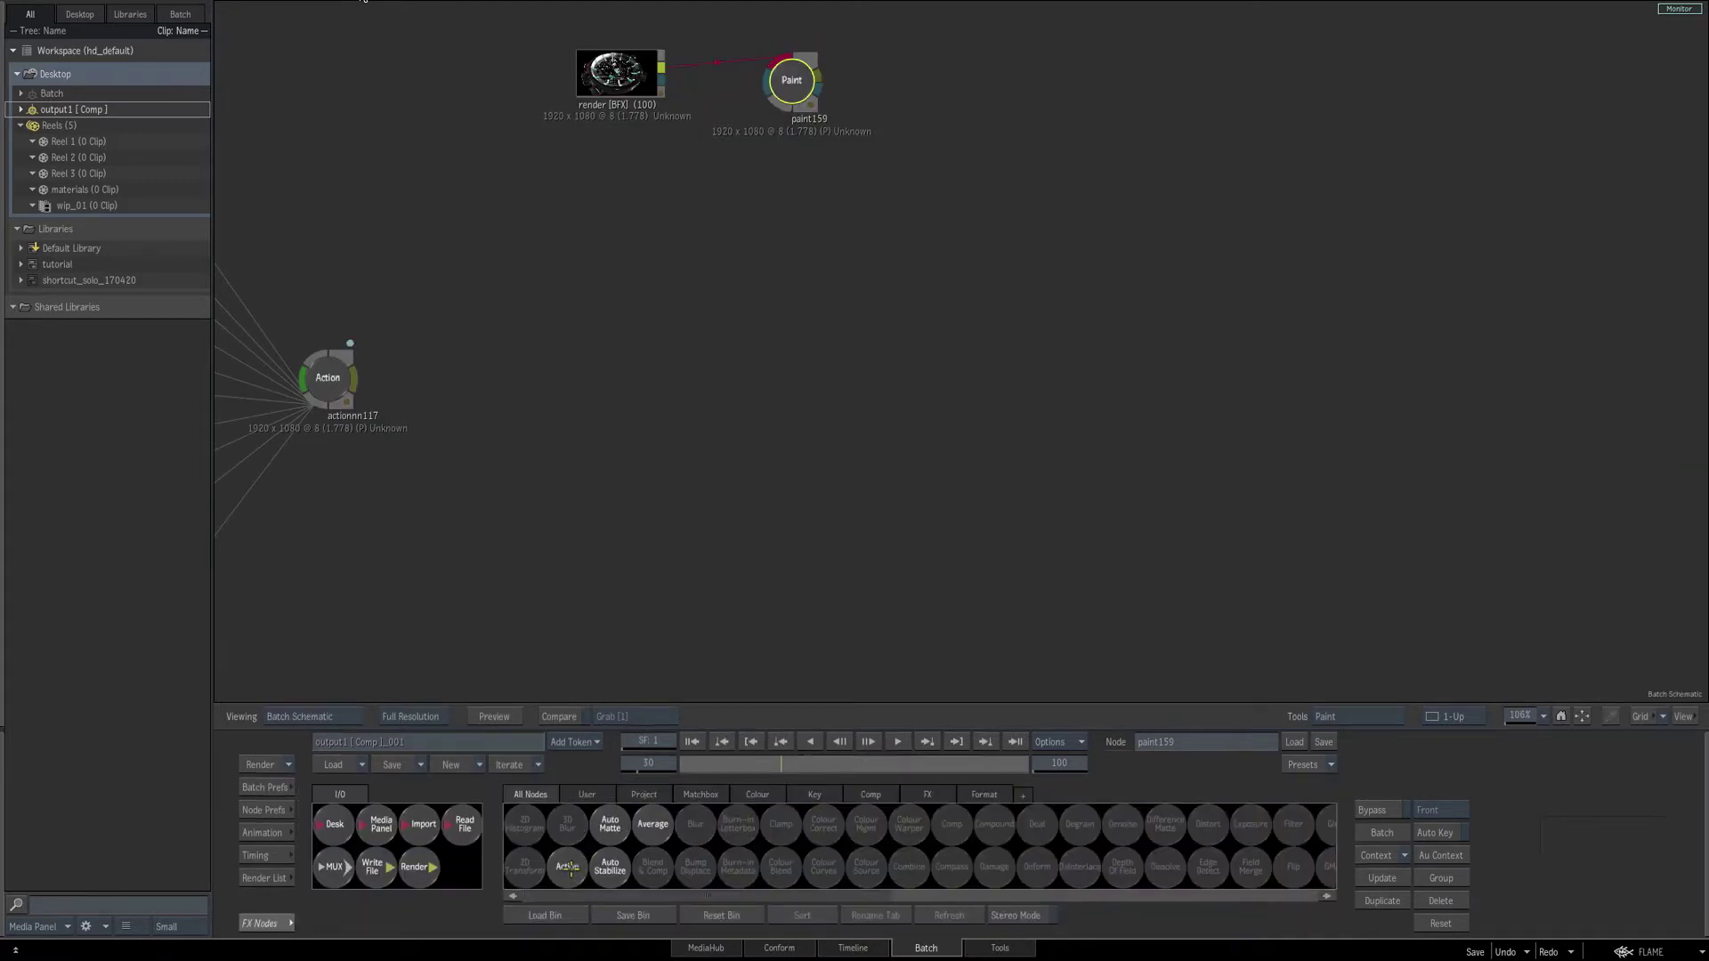
pyautogui.moveTo(568, 866); pyautogui.dragTo(705, 307)
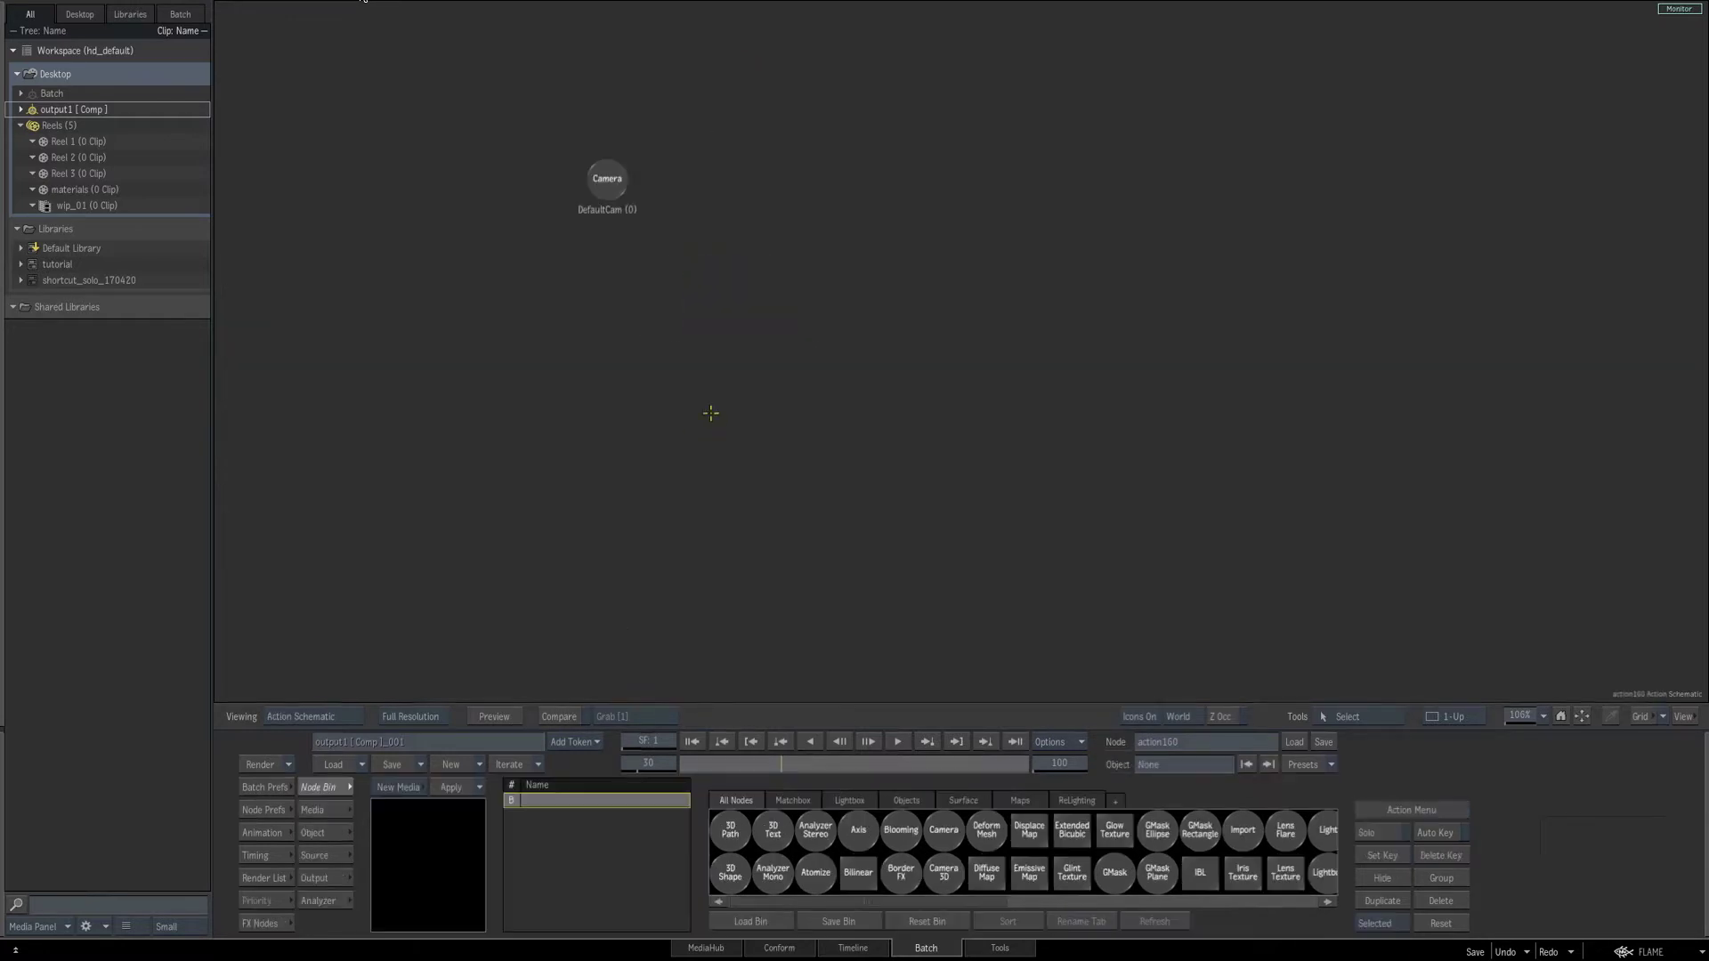
pyautogui.doubleClick(718, 303)
# Add a 3D Shape node with its axis to the Action schematic.
pyautogui.press('3')
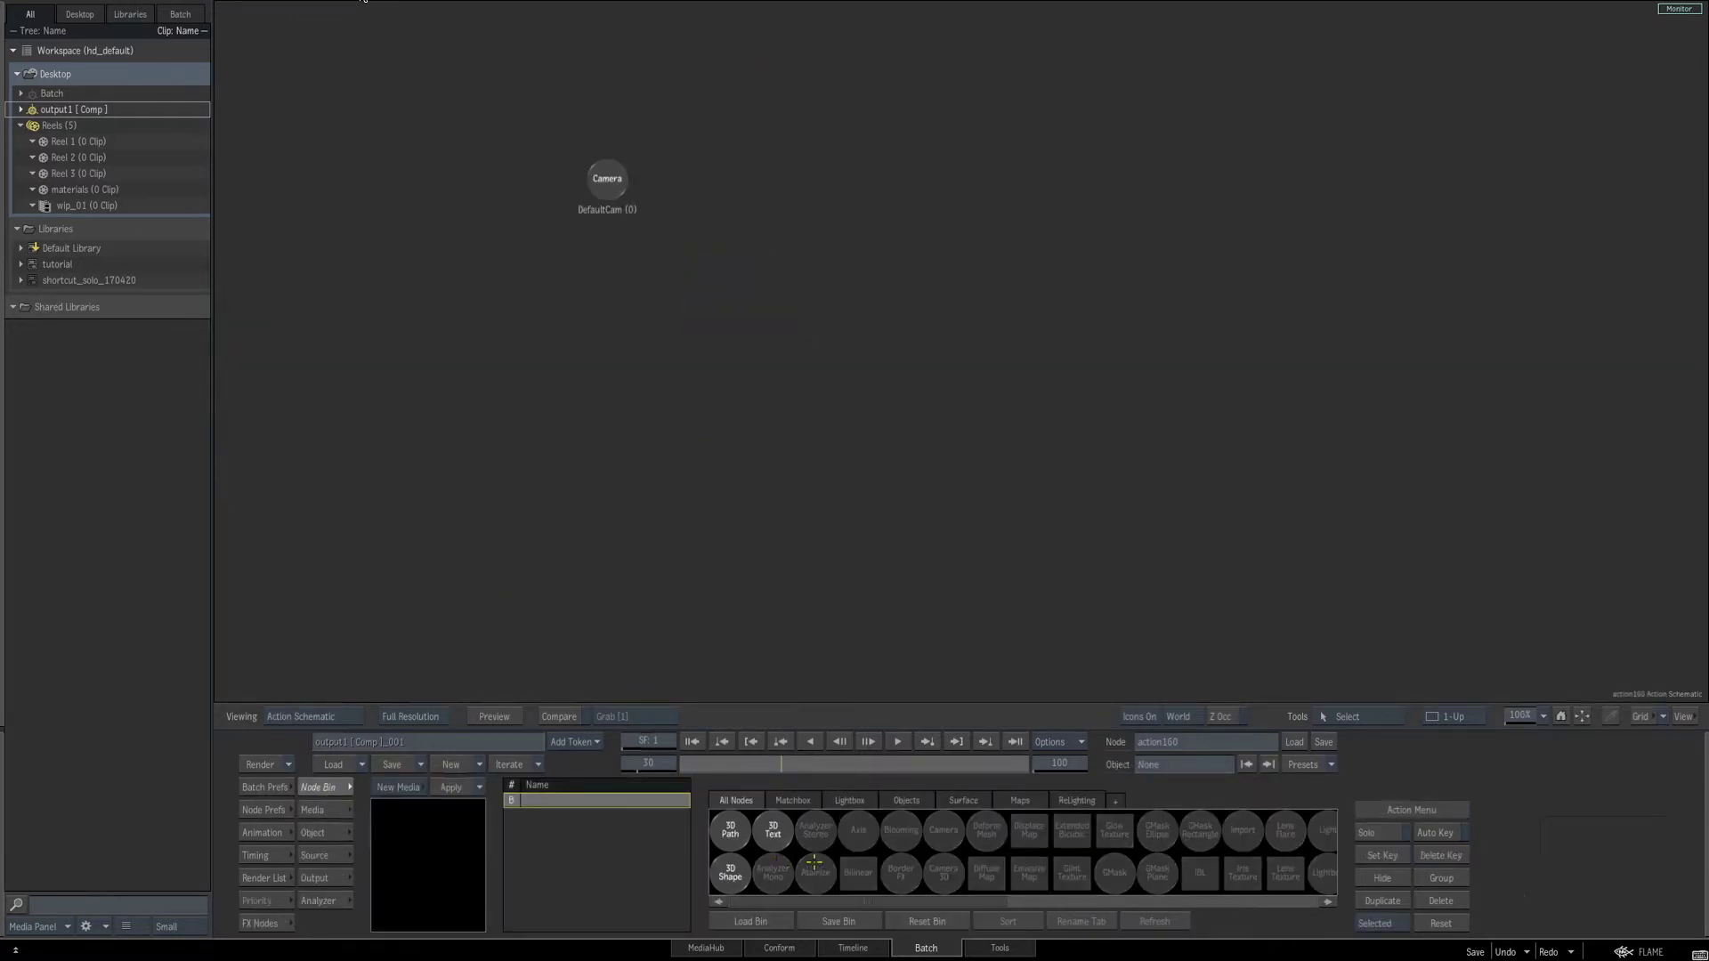
pyautogui.moveTo(730, 875)
pyautogui.mouseDown()
pyautogui.moveTo(984, 365)
pyautogui.moveTo(953, 383)
pyautogui.mouseUp()
pyautogui.click(953, 385)
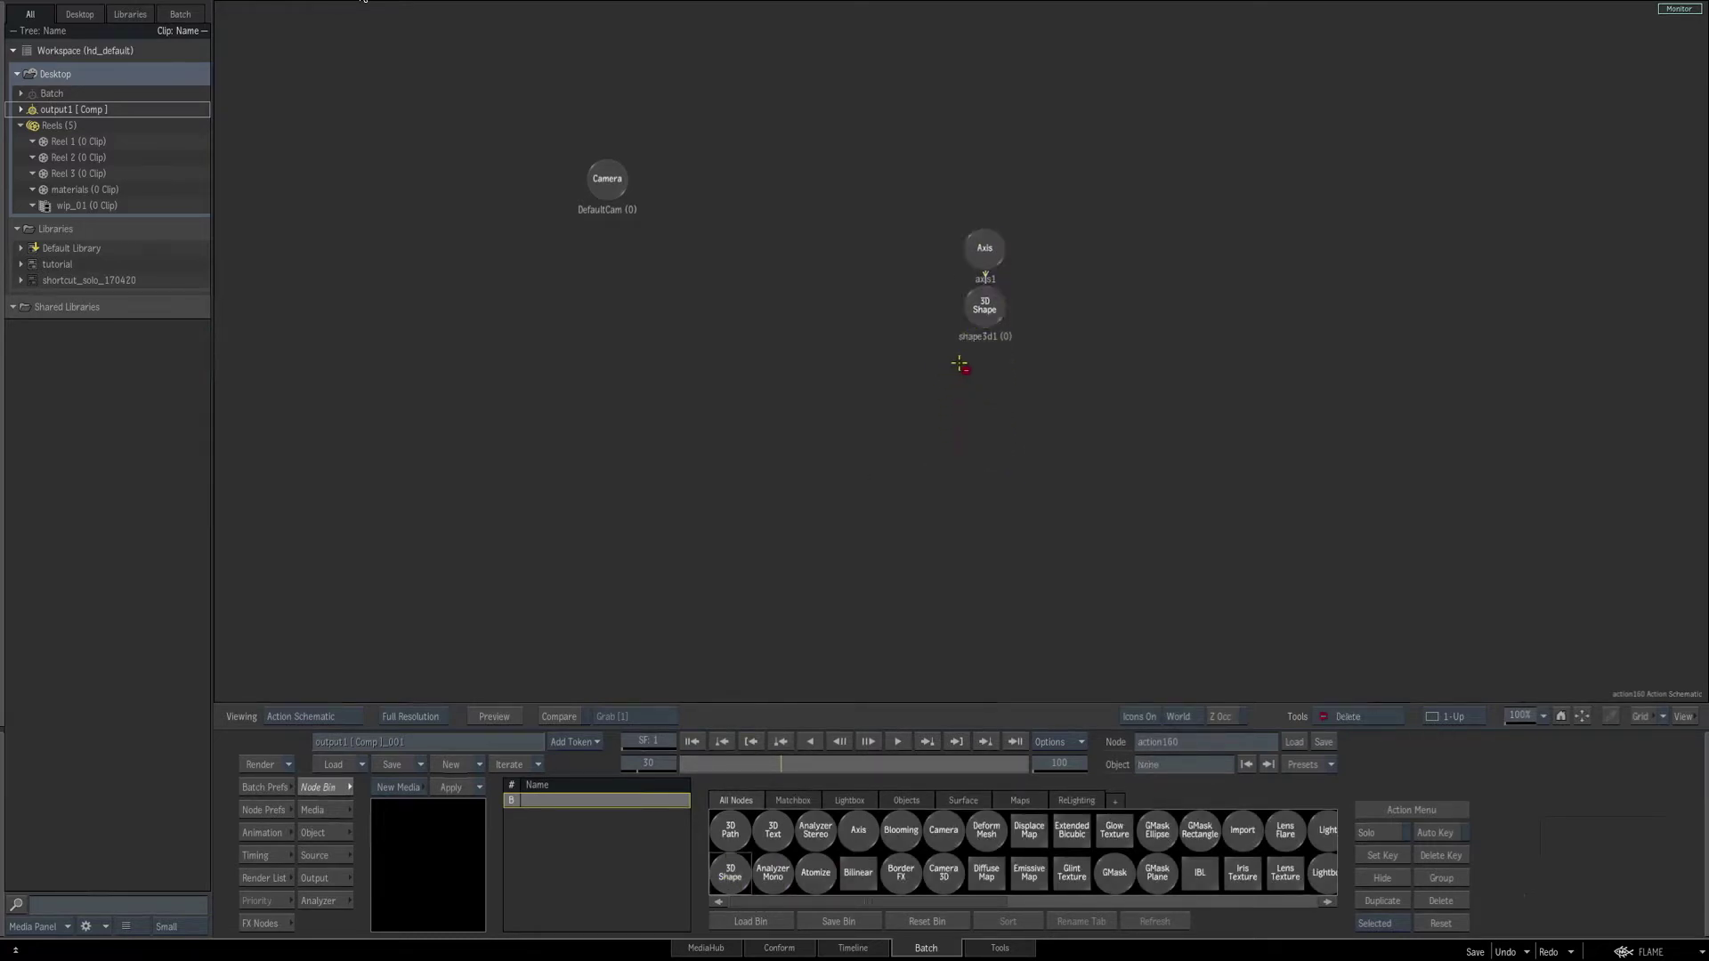
# Attach a GMask Ellipse under the 3D Shape and draw a circle centred in the frame.
pyautogui.click(991, 314)
pyautogui.press('g')
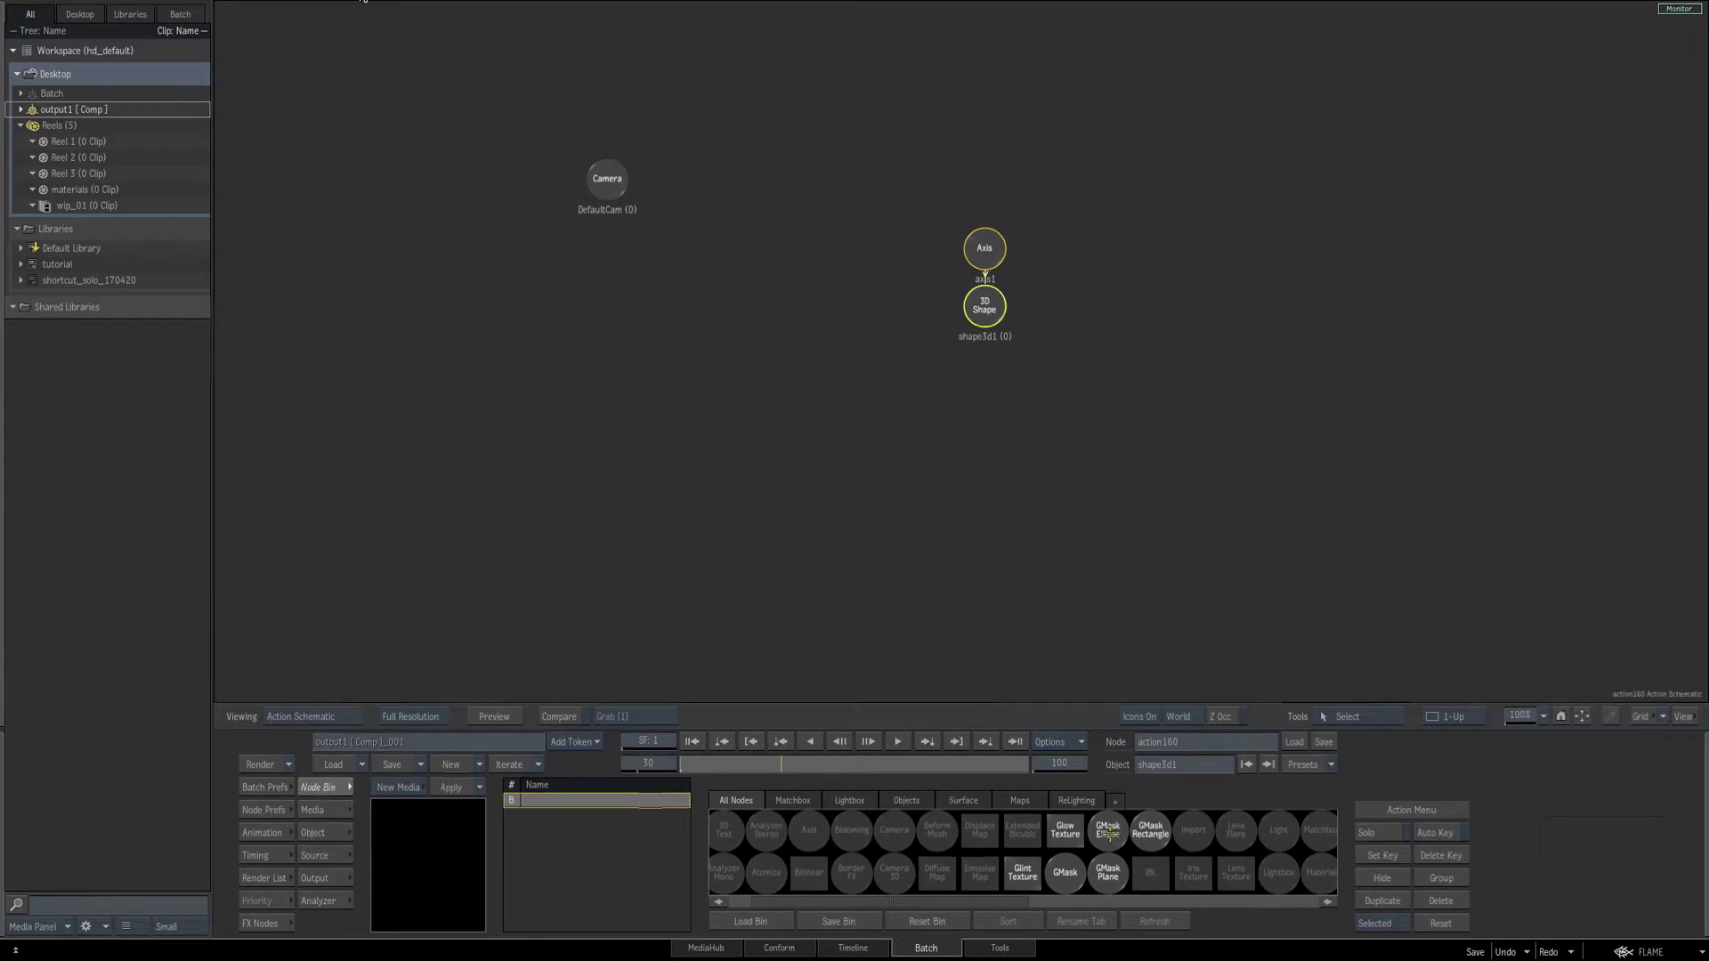
pyautogui.moveTo(1109, 835); pyautogui.dragTo(934, 392)
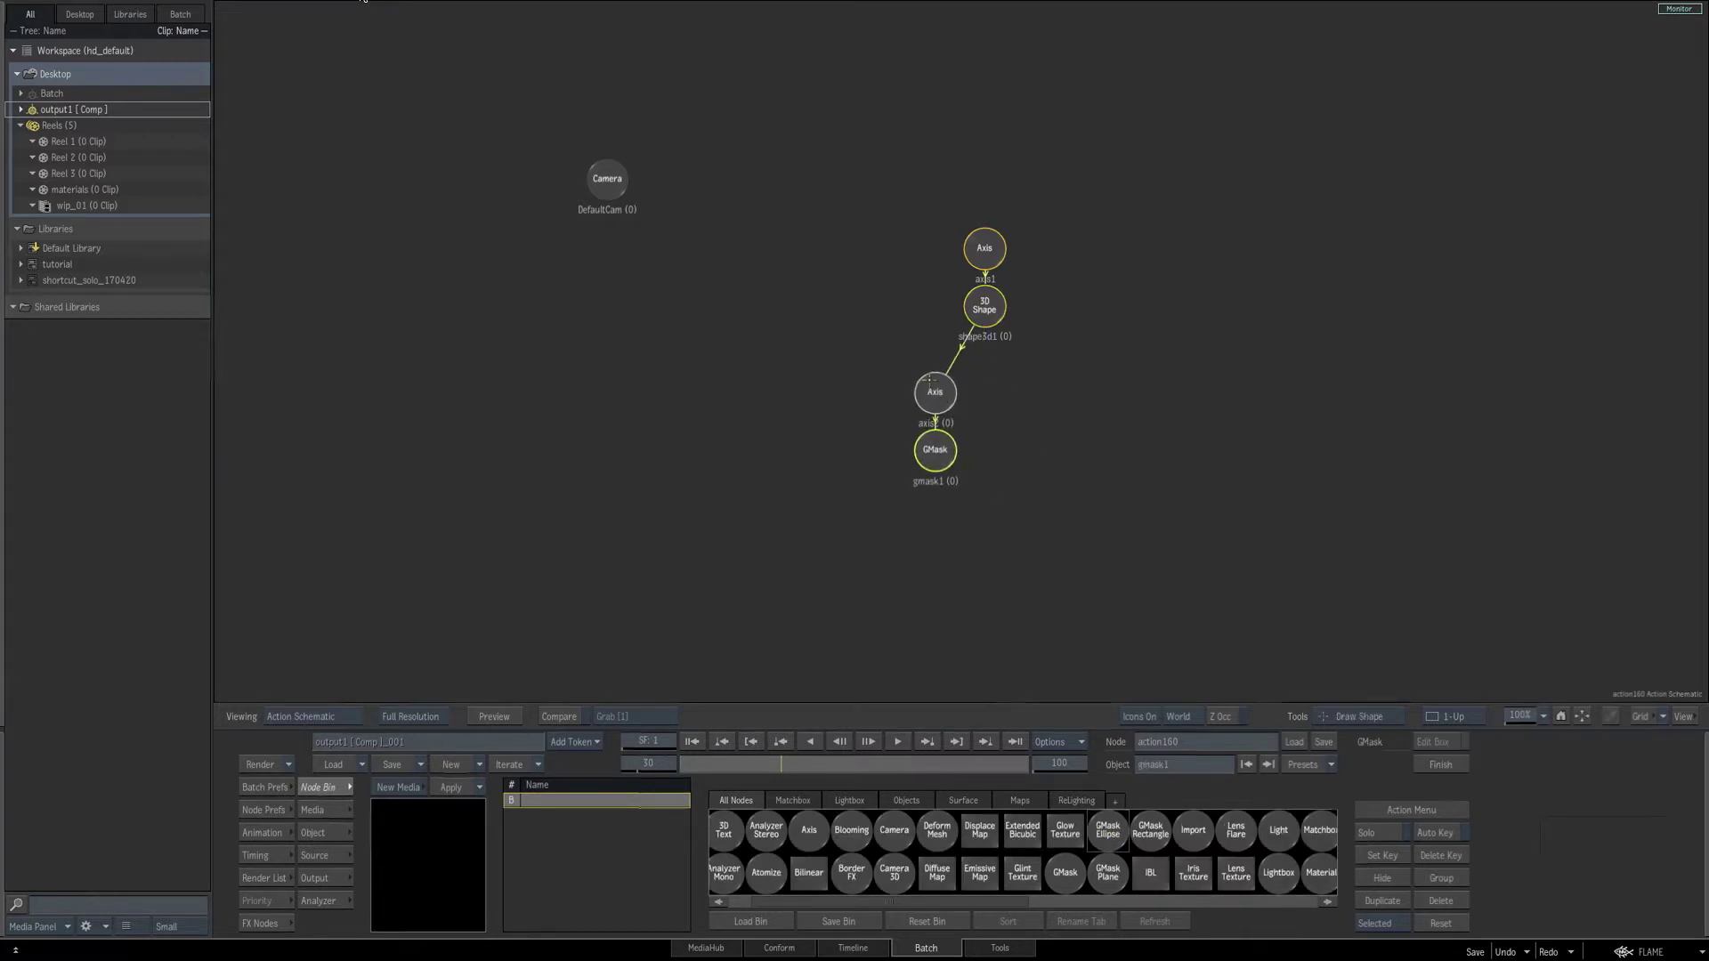
pyautogui.press('F4')
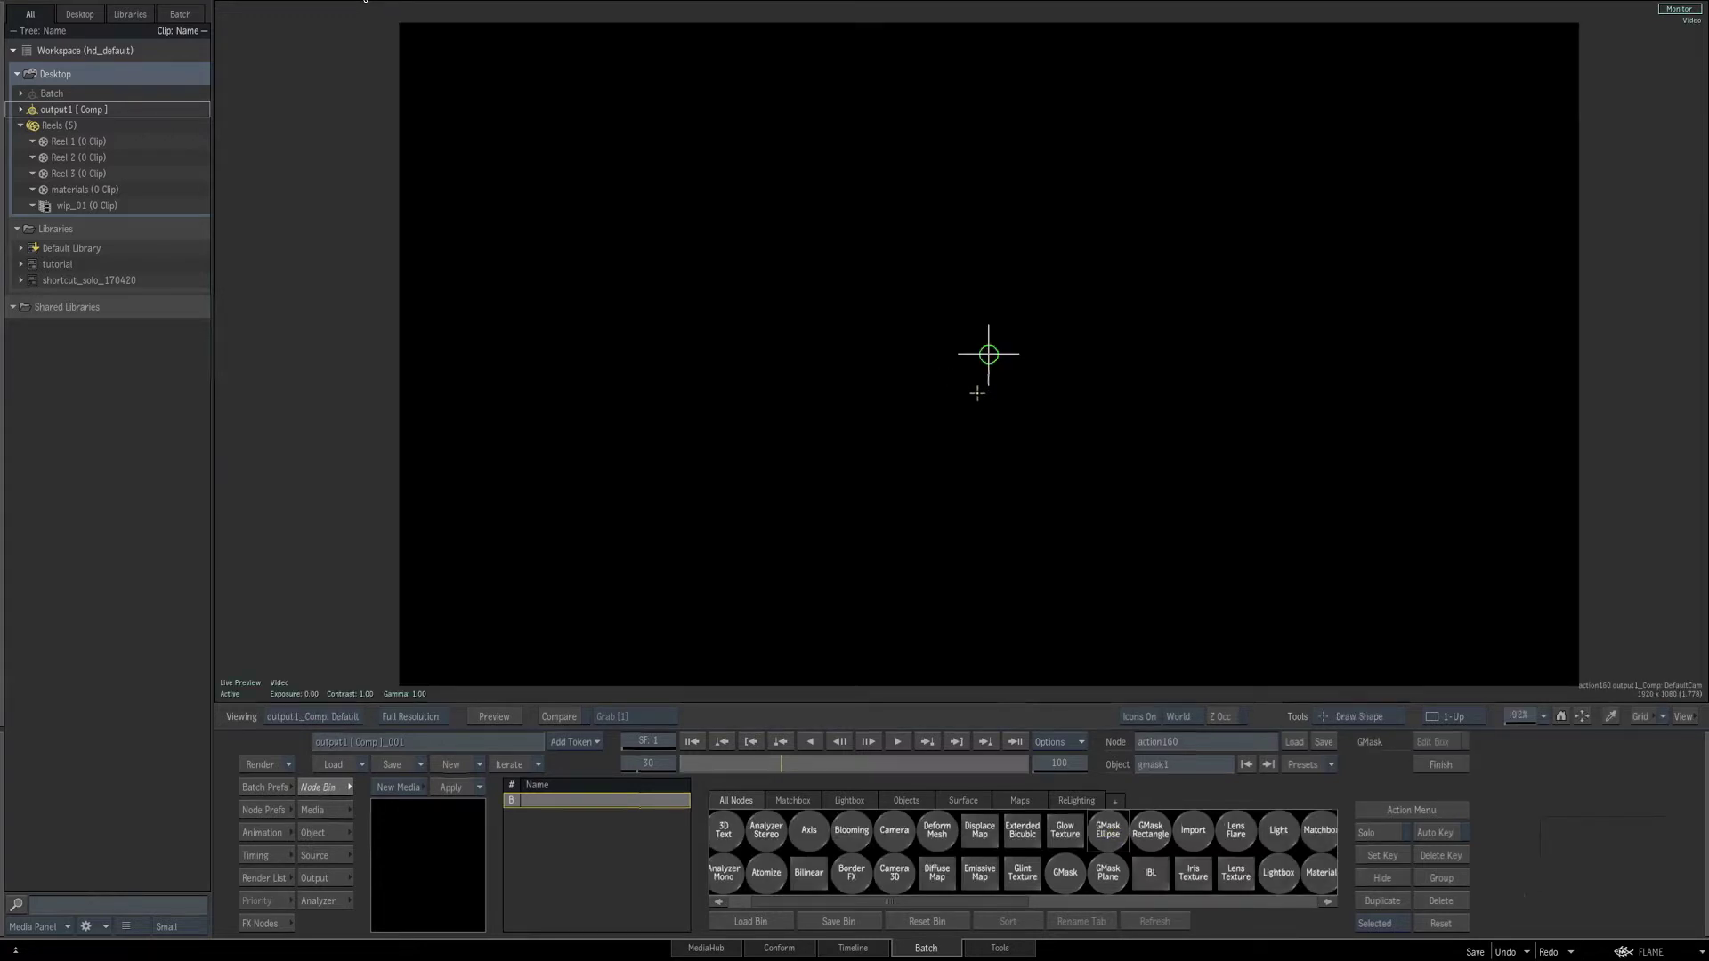
pyautogui.moveTo(996, 397); pyautogui.dragTo(1055, 311)
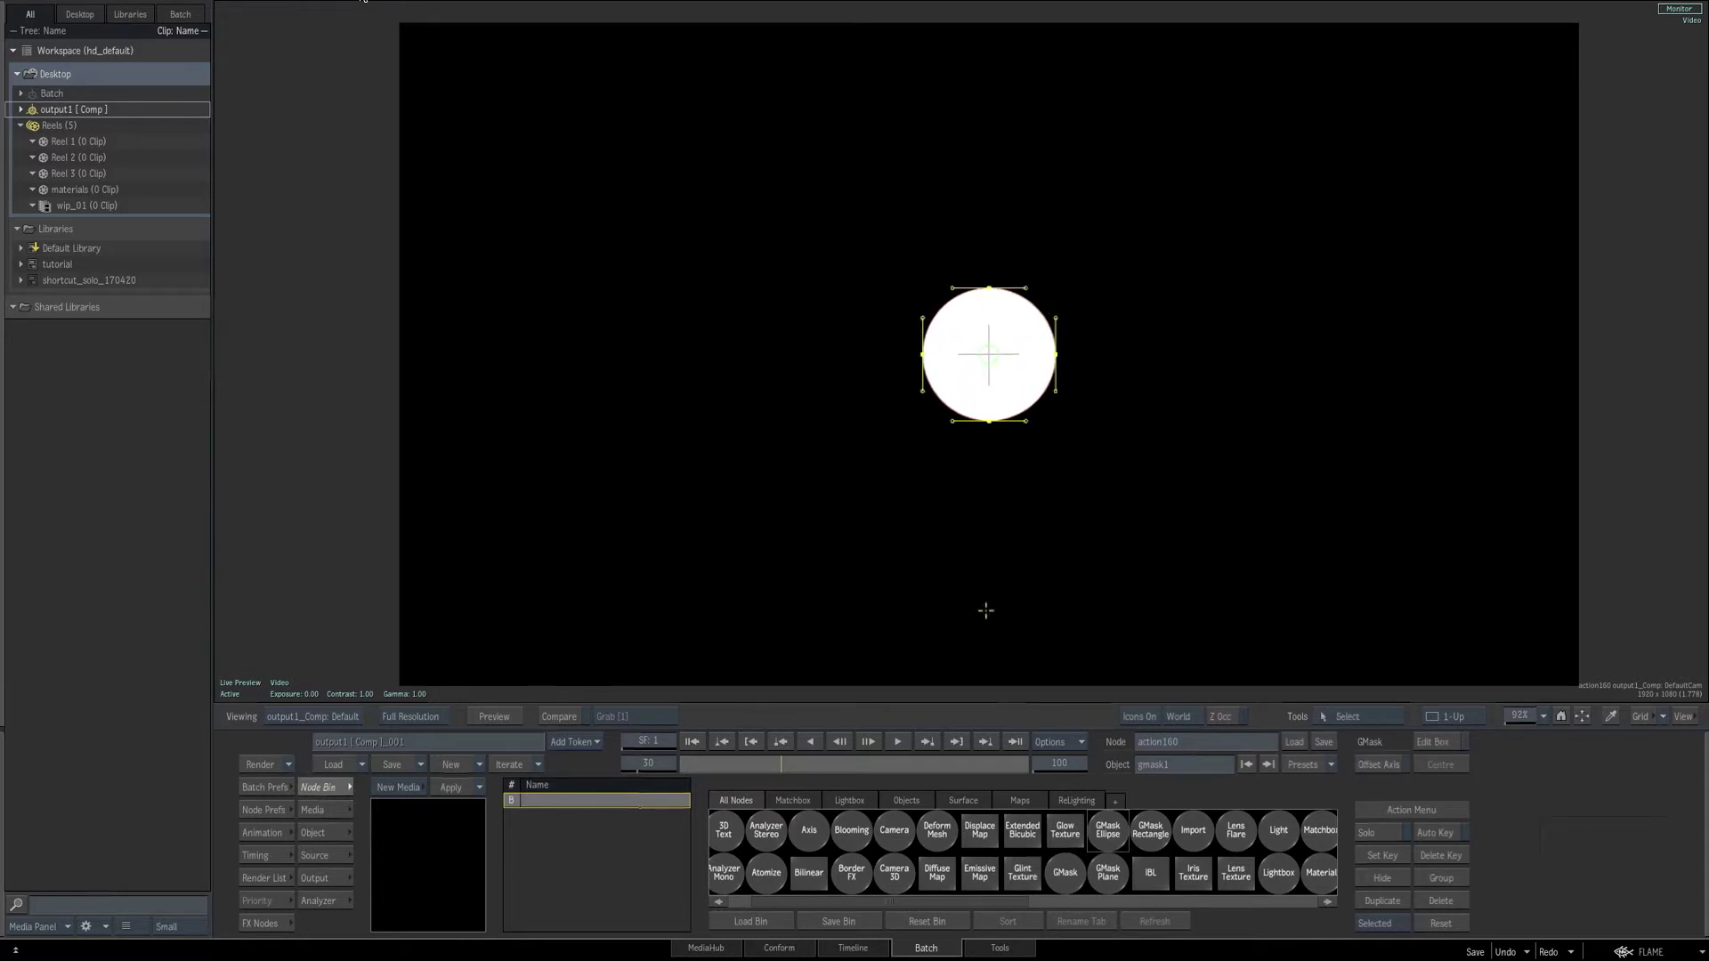
# Check the shading options in the Action node's rendering preferences.
pyautogui.click(269, 810)
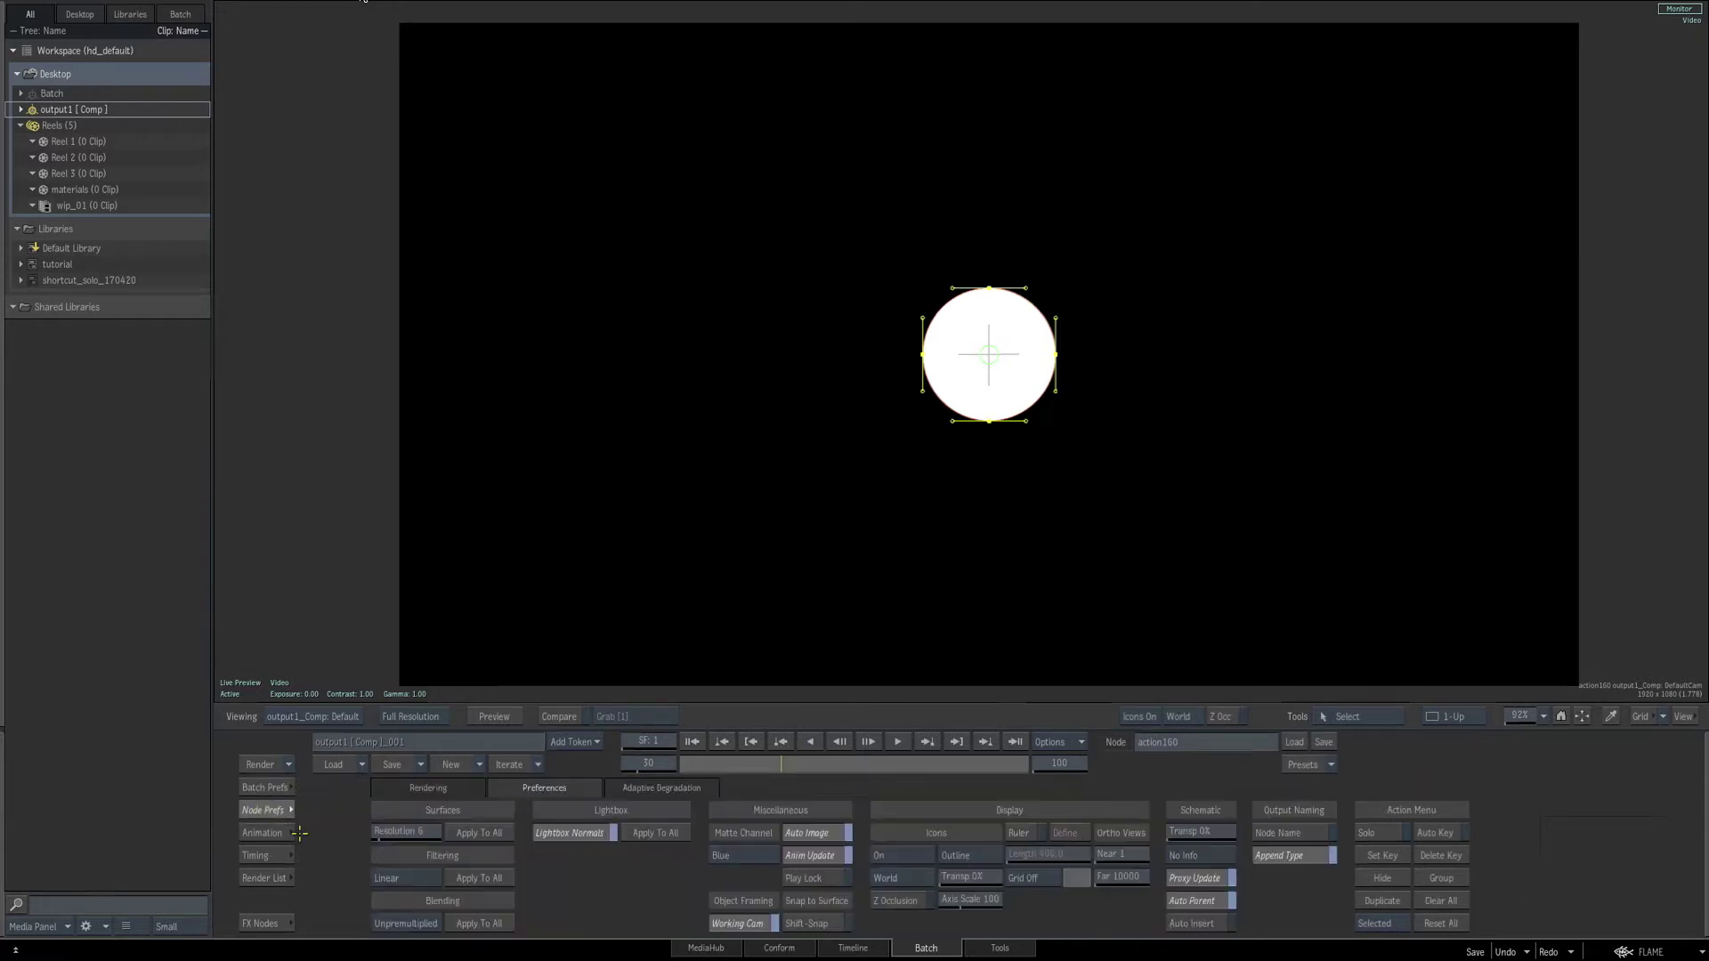
pyautogui.click(443, 791)
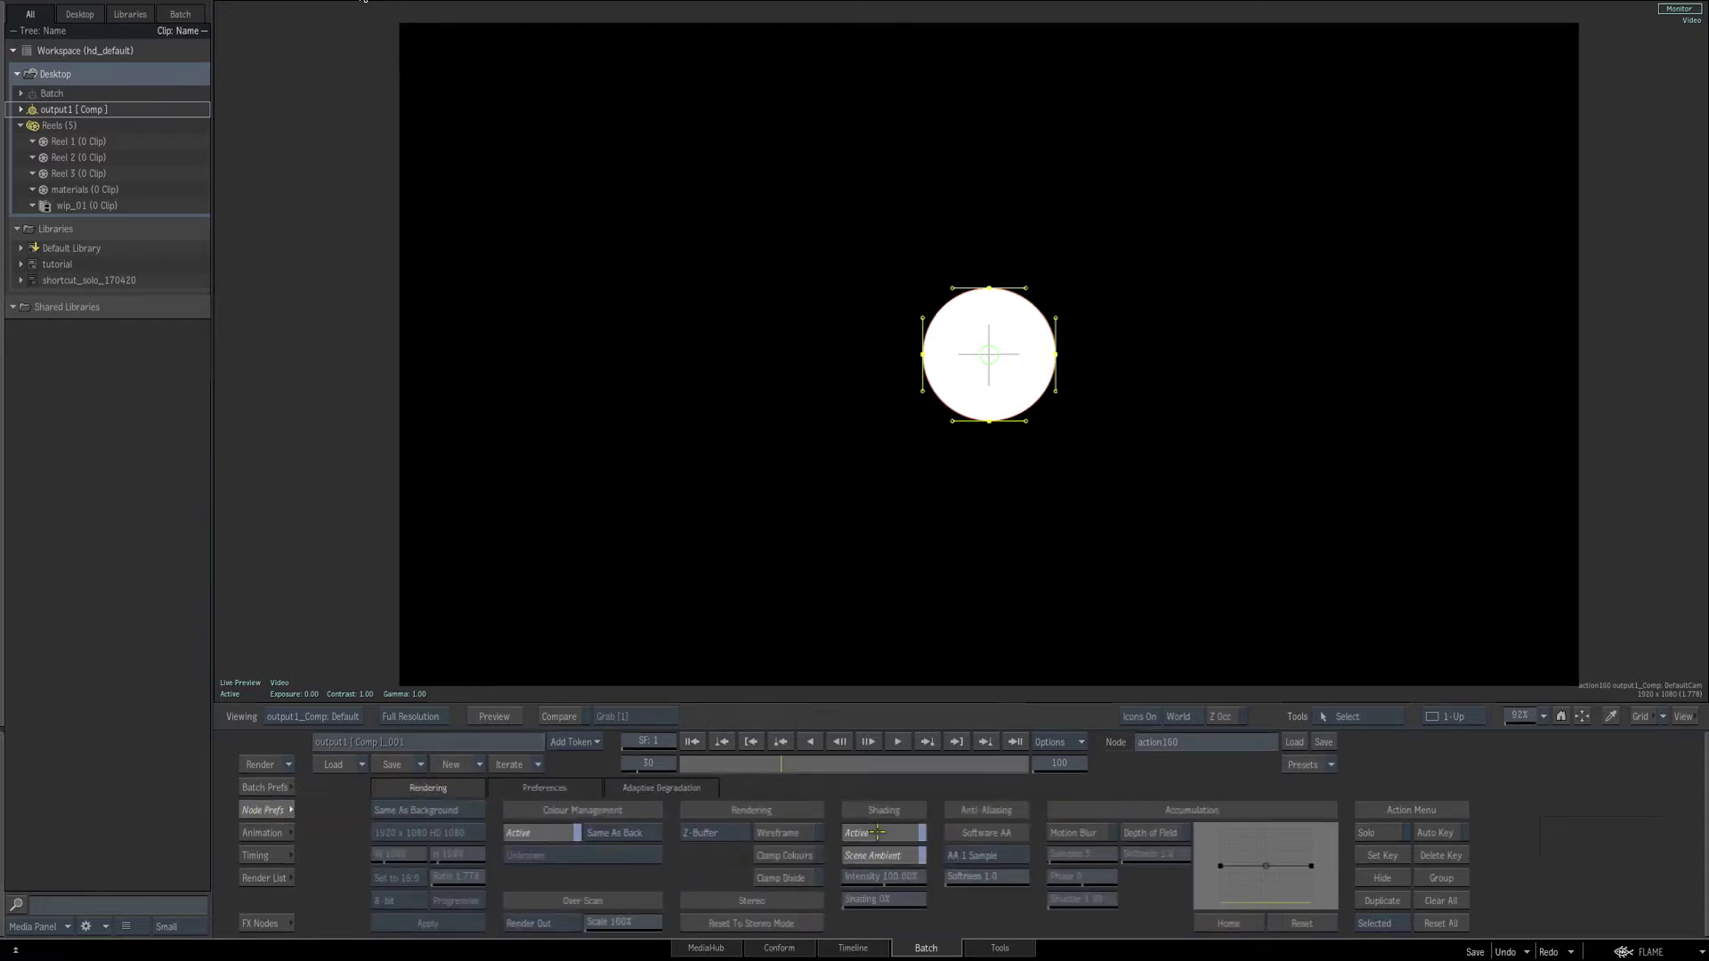
pyautogui.click(262, 810)
# Rotate the 3D Shape's parent axis to -58° in X to tilt the disc.
pyautogui.press('F8')
pyautogui.click(983, 248)
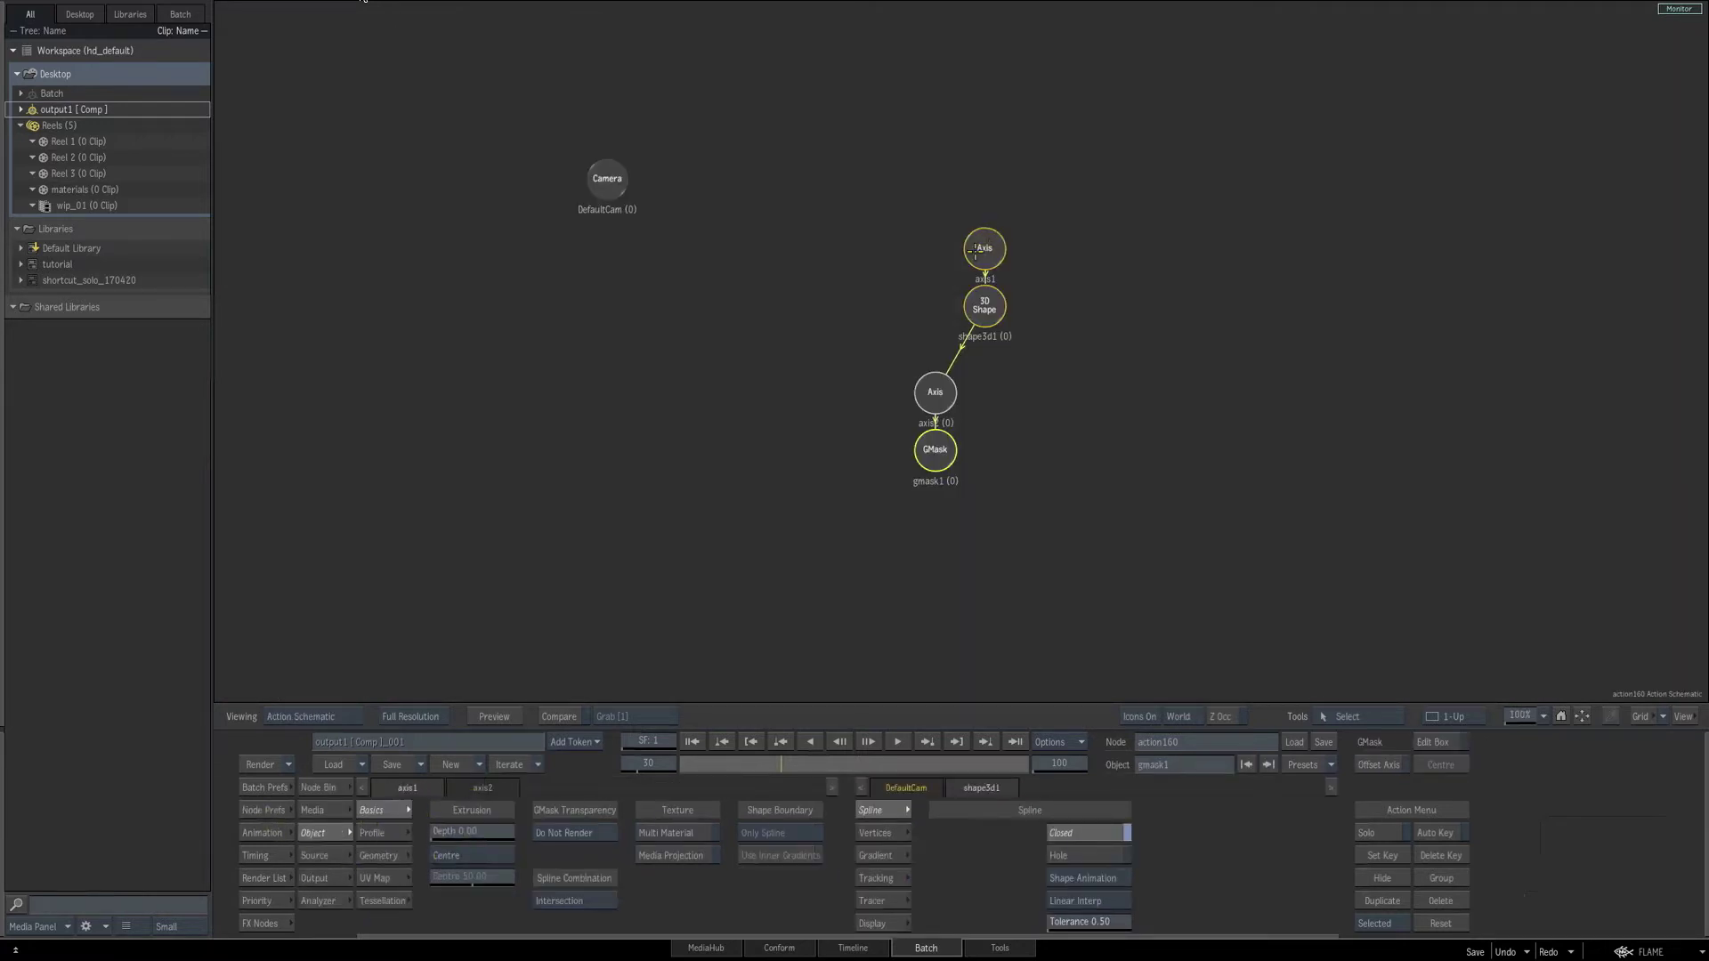
pyautogui.press('F4')
pyautogui.moveTo(489, 831); pyautogui.dragTo(455, 830)
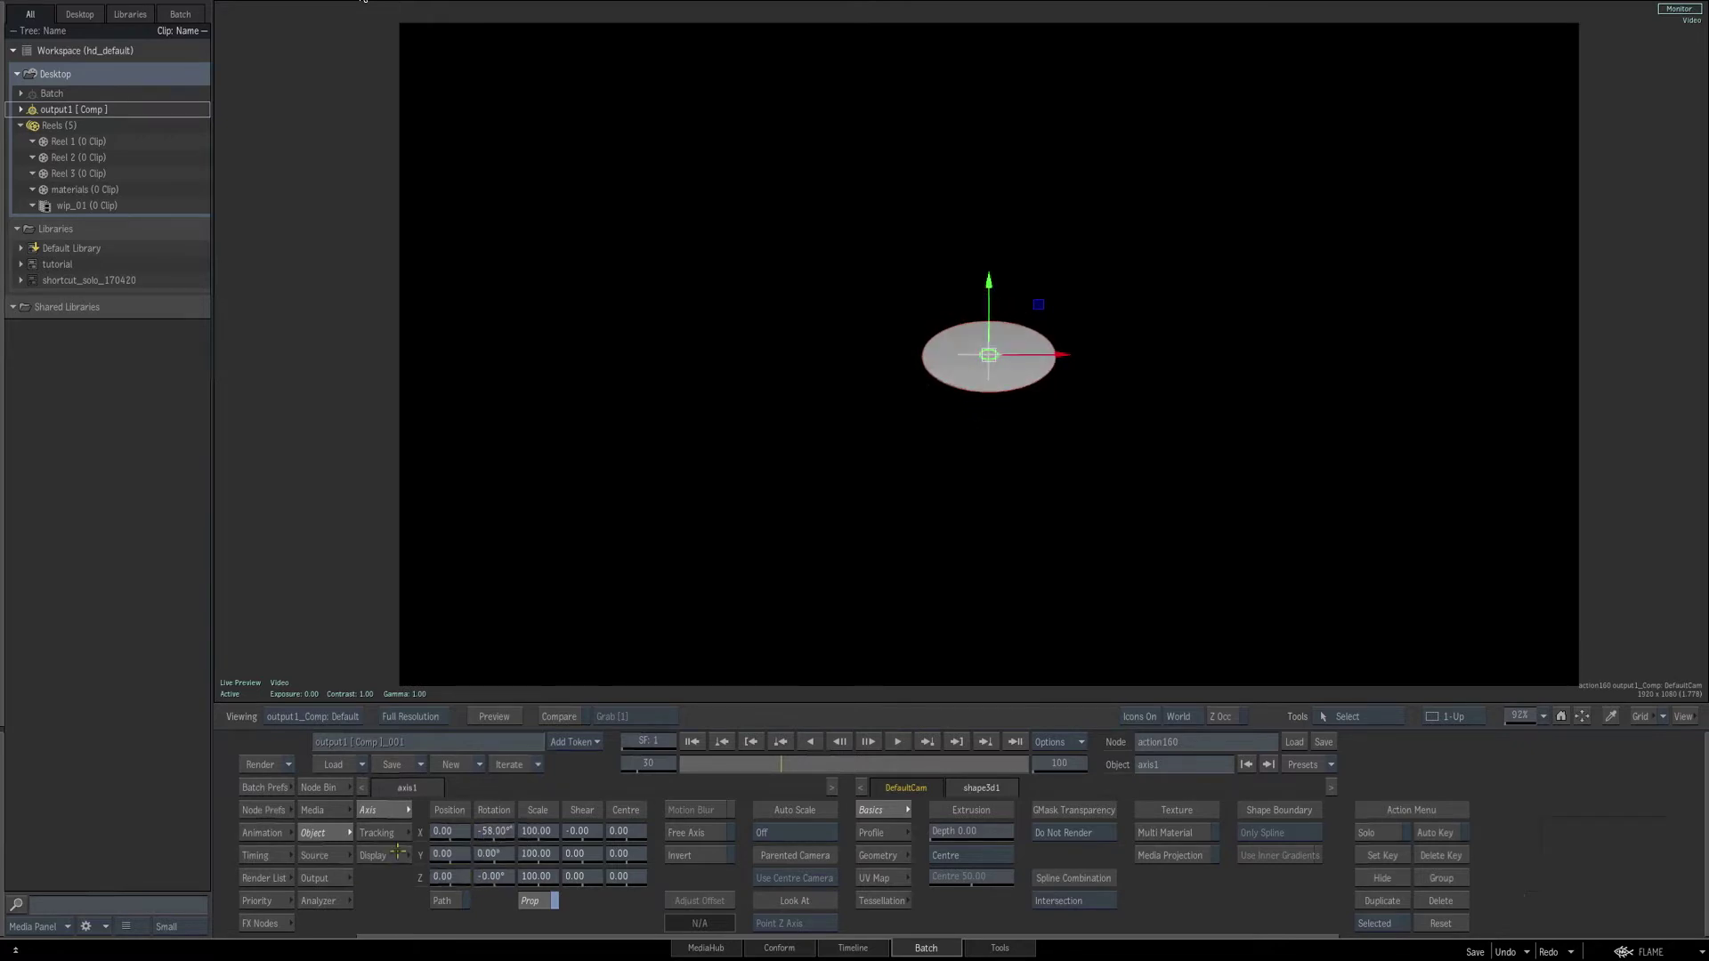
# Extrude the circular 3D Shape, trying a depth of 25 before setting the depth to 20.
pyautogui.press('F4')
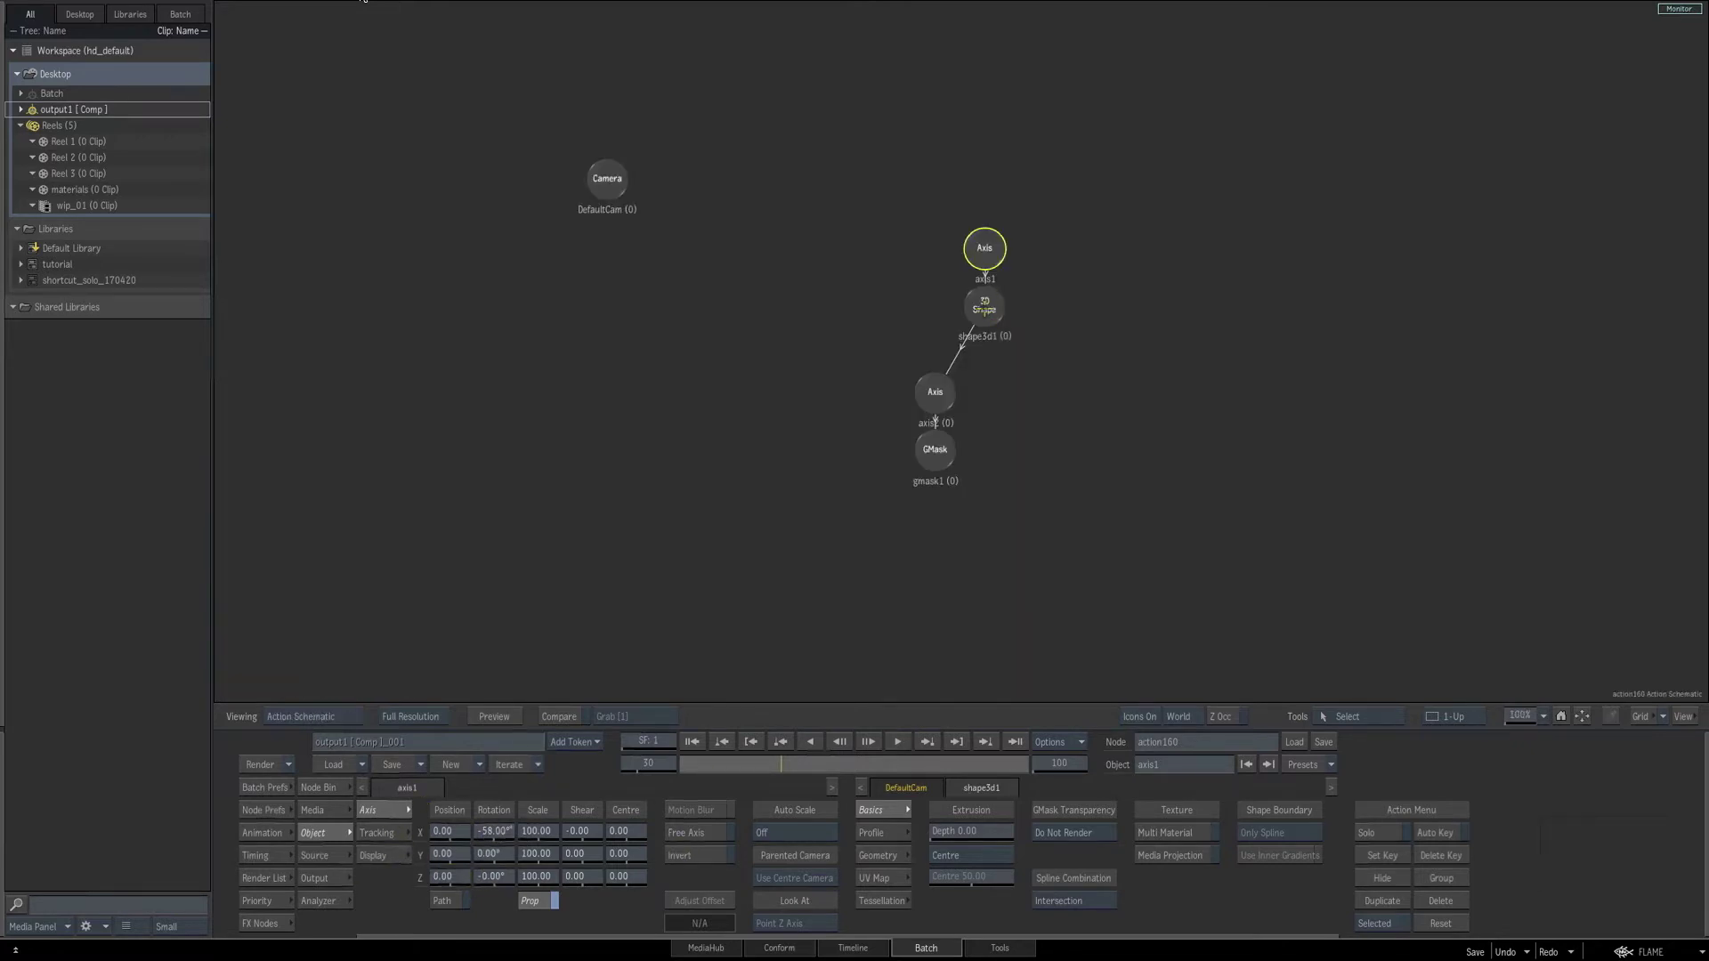
pyautogui.click(985, 306)
pyautogui.press('F4')
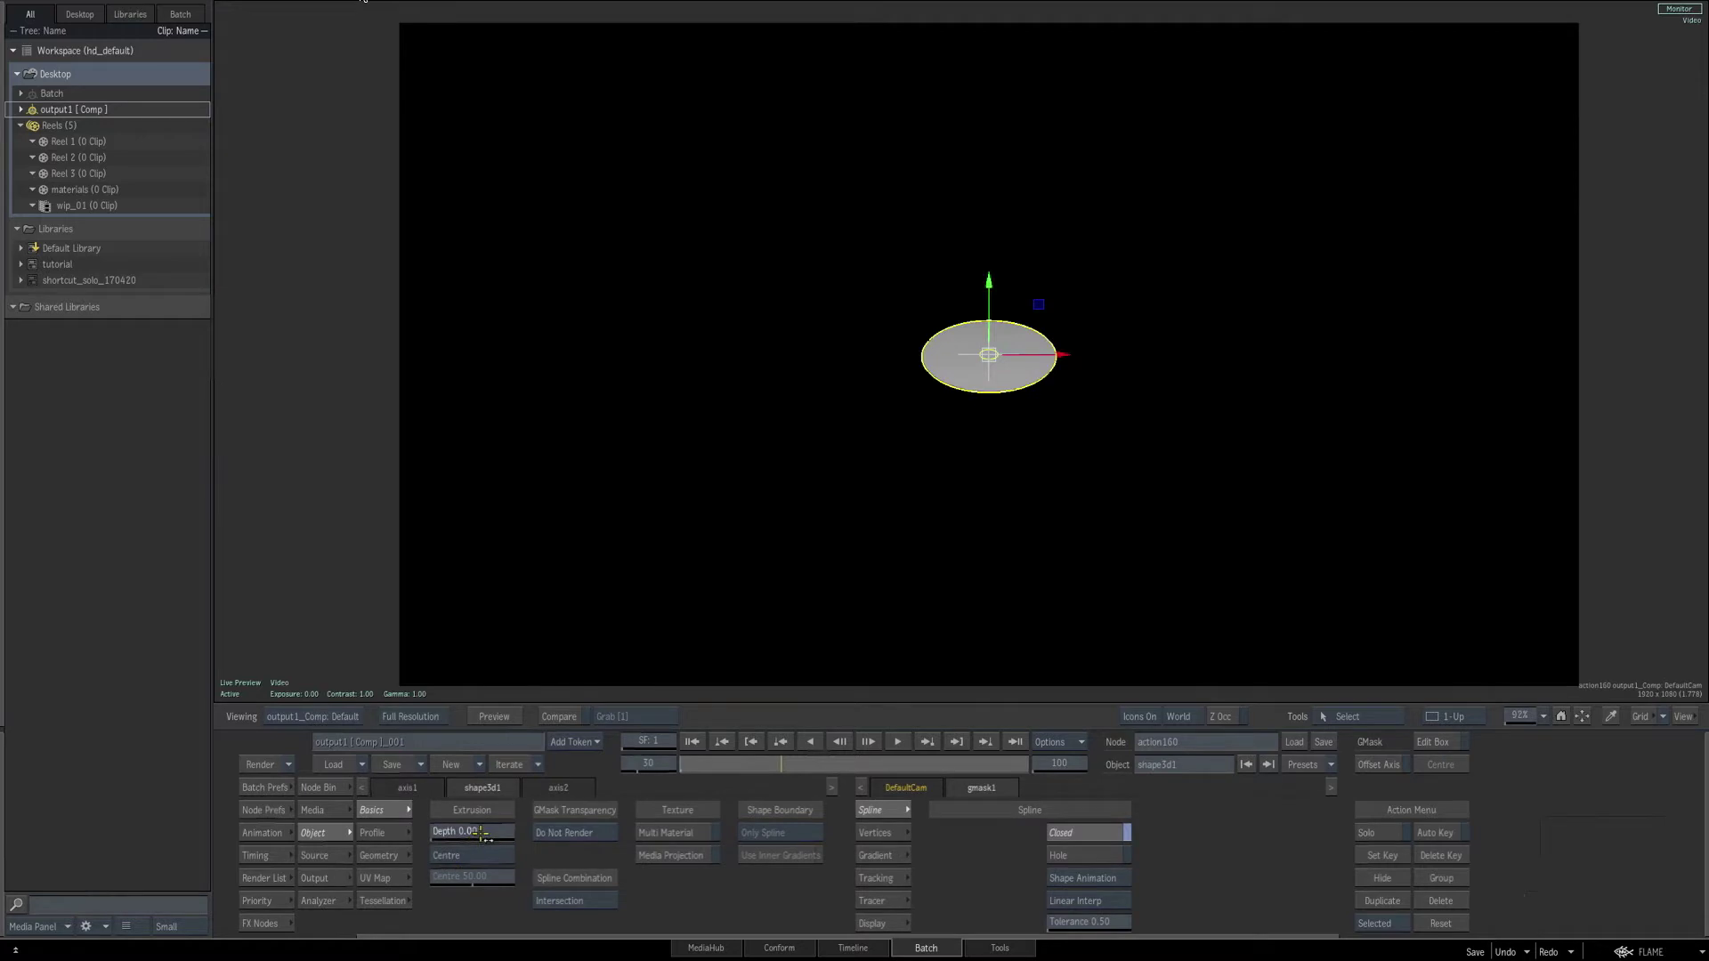
pyautogui.click(476, 832)
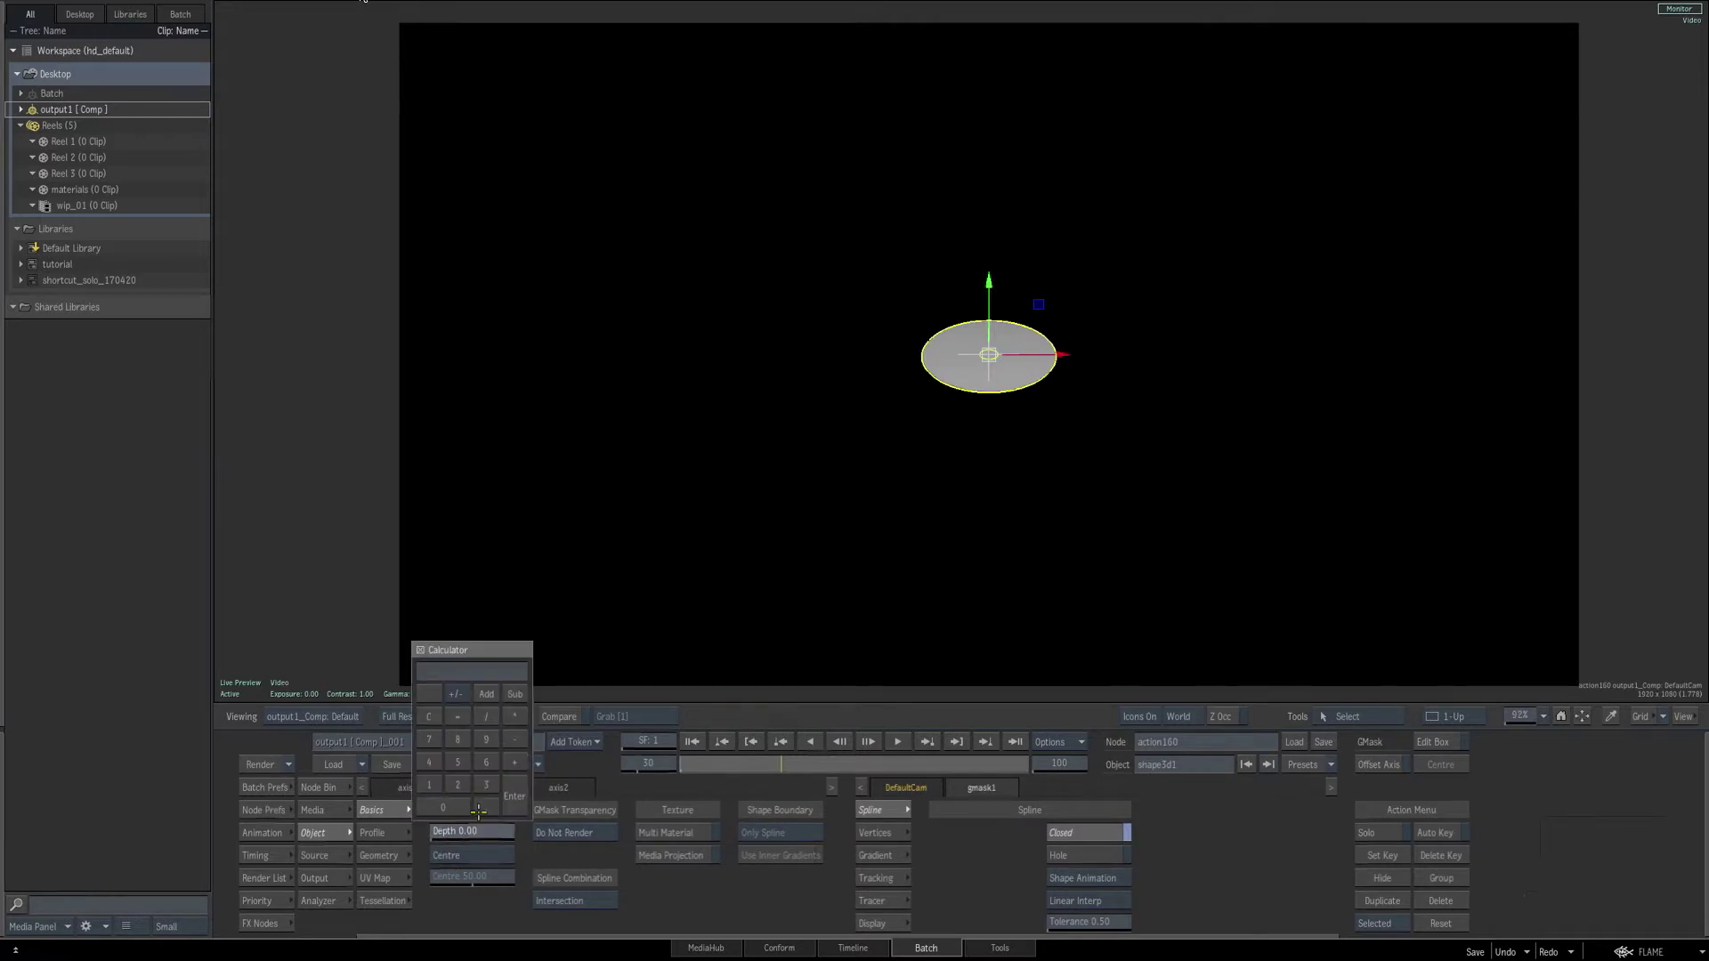
pyautogui.press('Return')
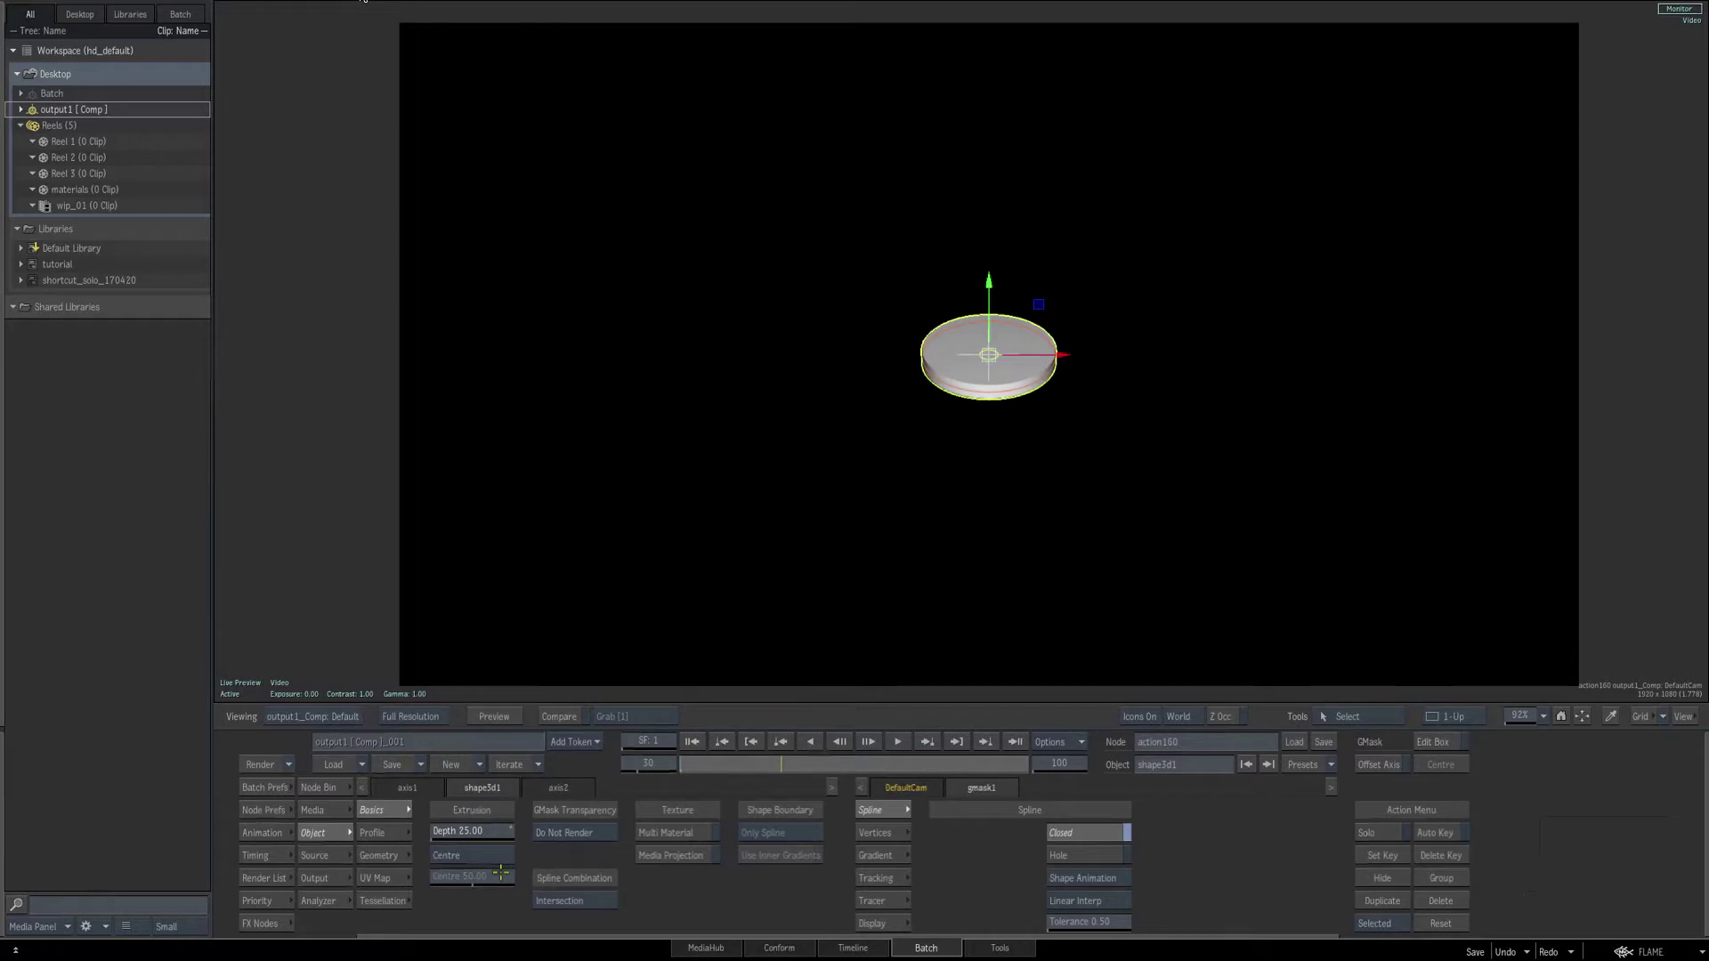
pyautogui.click(470, 833)
pyautogui.write('20')
pyautogui.press('Return')
# Duplicate the disc's entire branch from its top axis and place the copy beside the original.
pyautogui.press('F4')
pyautogui.moveTo(983, 252); pyautogui.dragTo(970, 261)
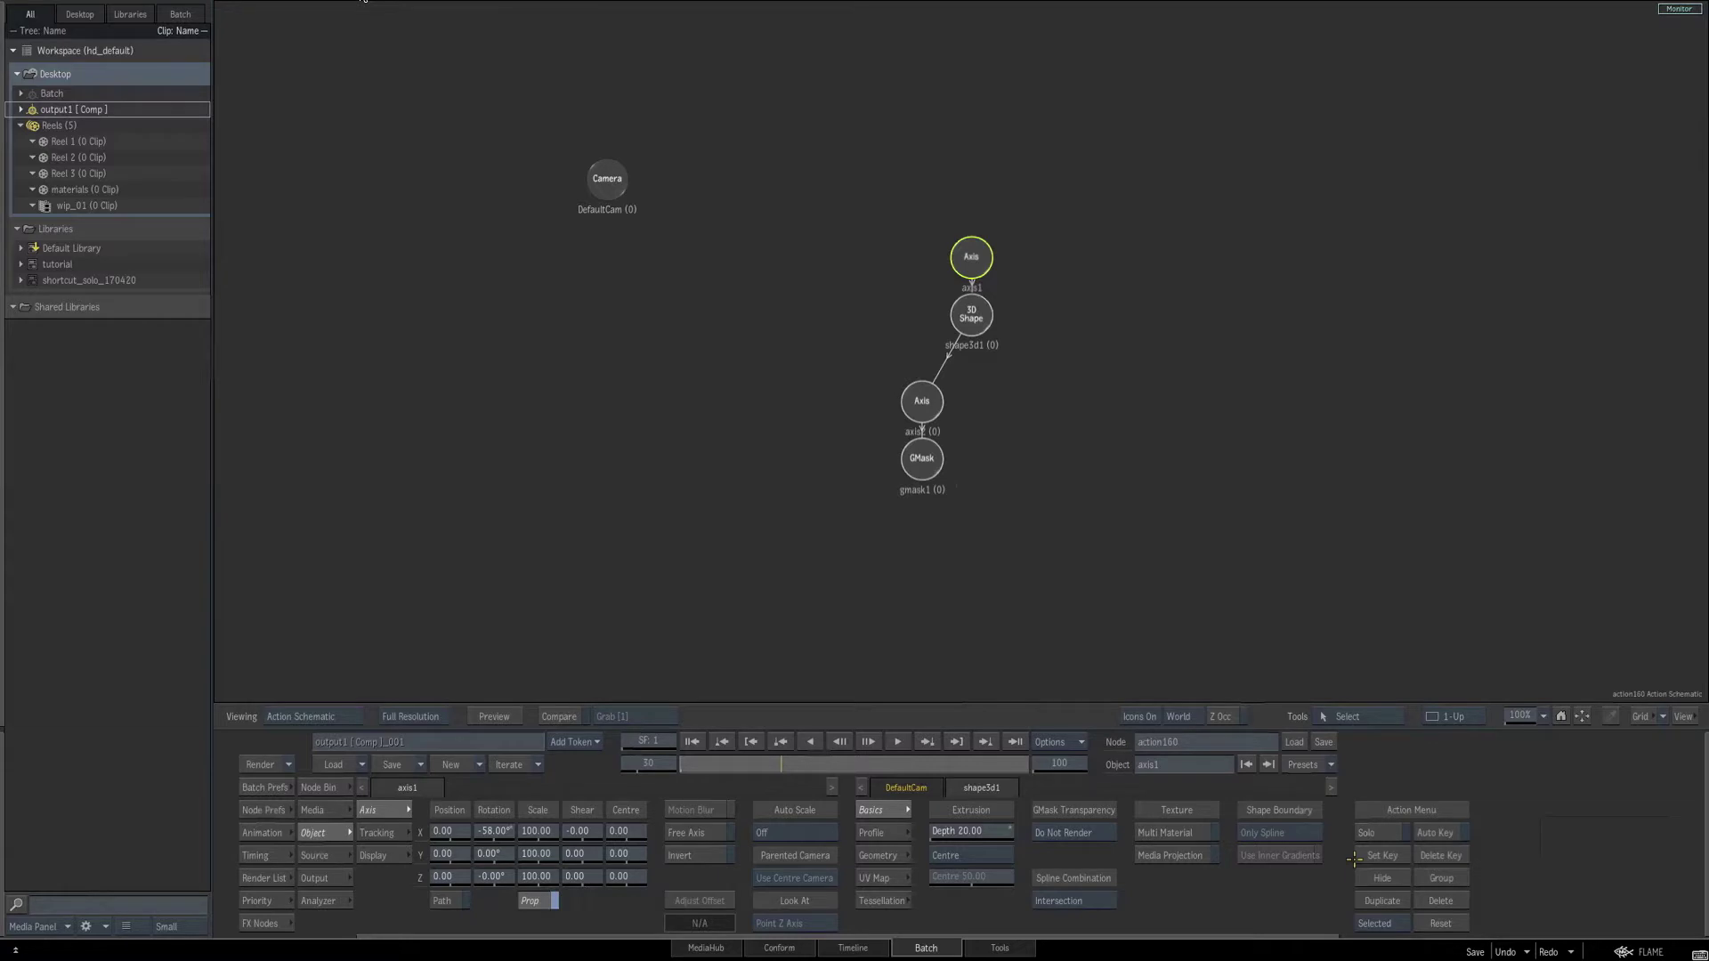
pyautogui.click(1375, 923)
pyautogui.click(1383, 901)
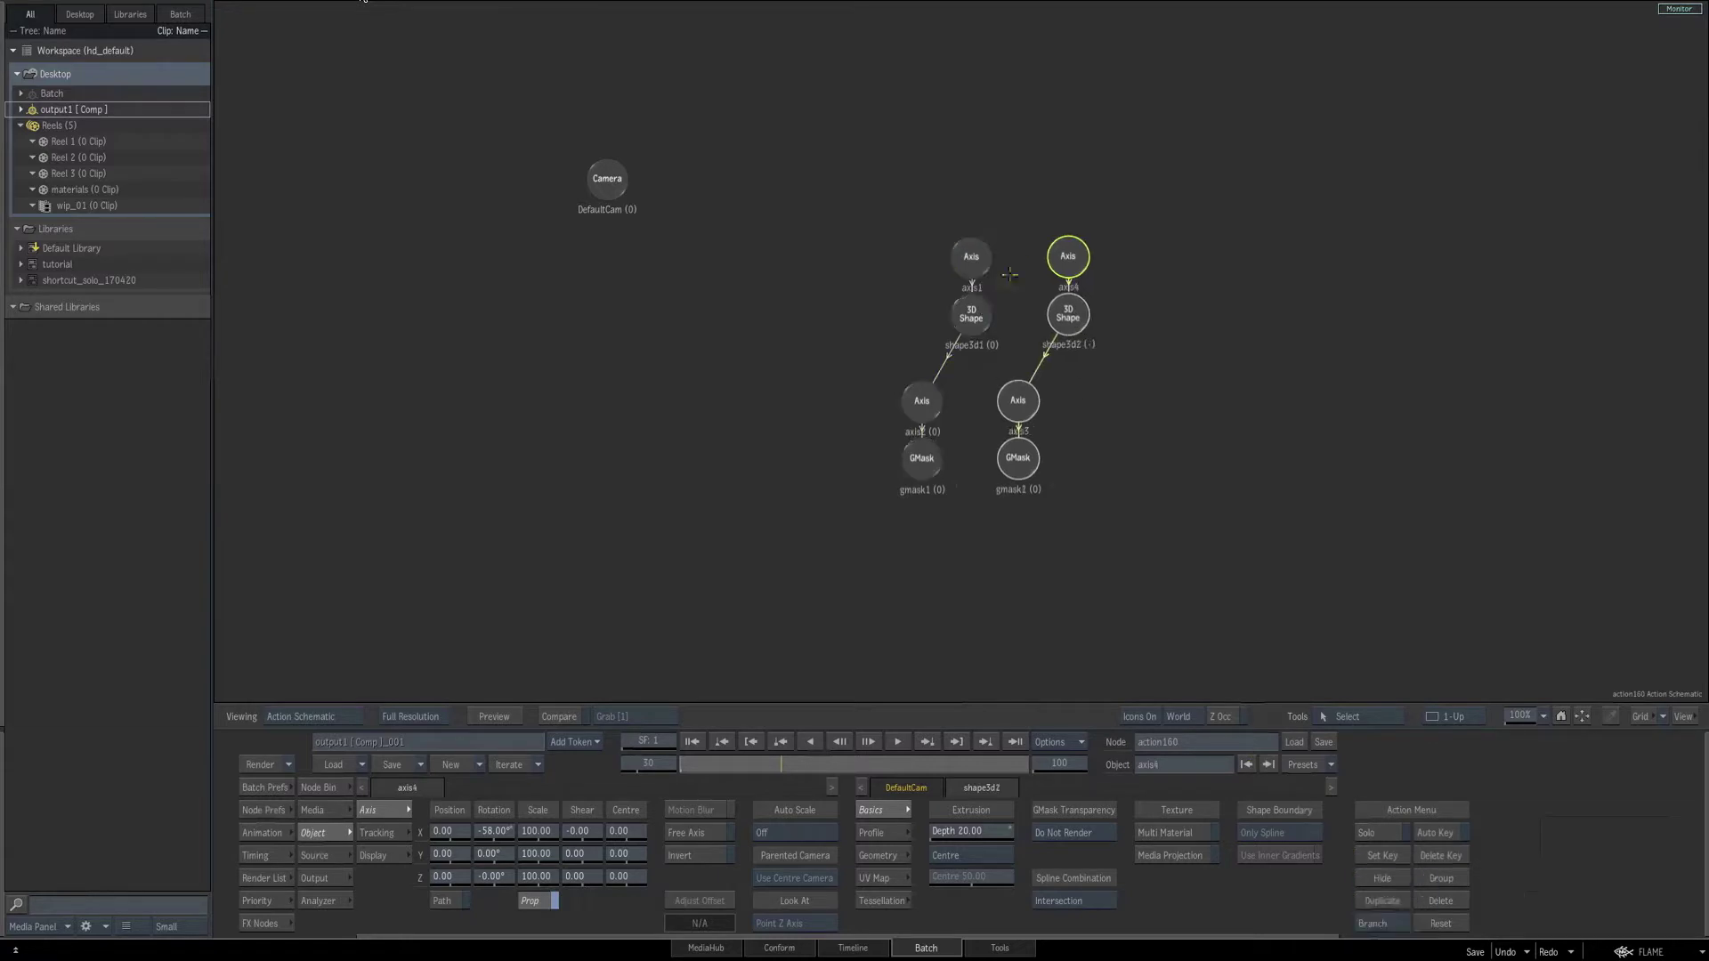
pyautogui.moveTo(1074, 262); pyautogui.dragTo(1085, 255)
# Reset the duplicated branch's top axis and parent it to the original disc's top axis.
pyautogui.click(1081, 258)
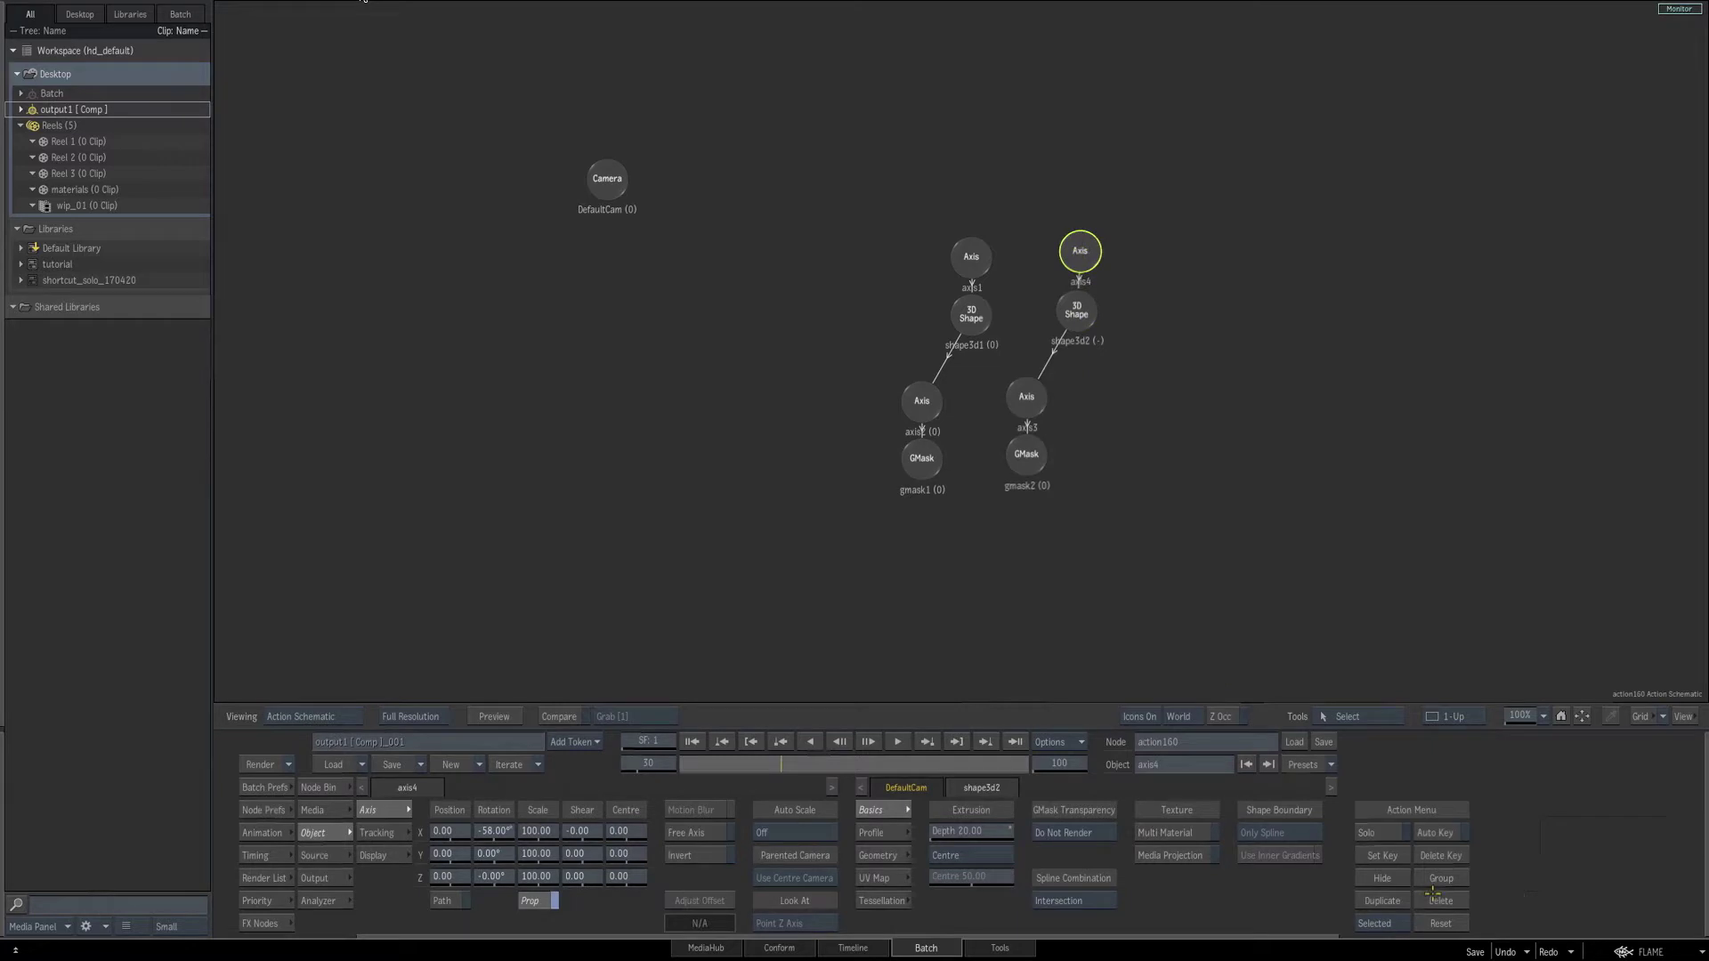
pyautogui.click(1442, 924)
pyautogui.moveTo(985, 257); pyautogui.dragTo(1080, 252)
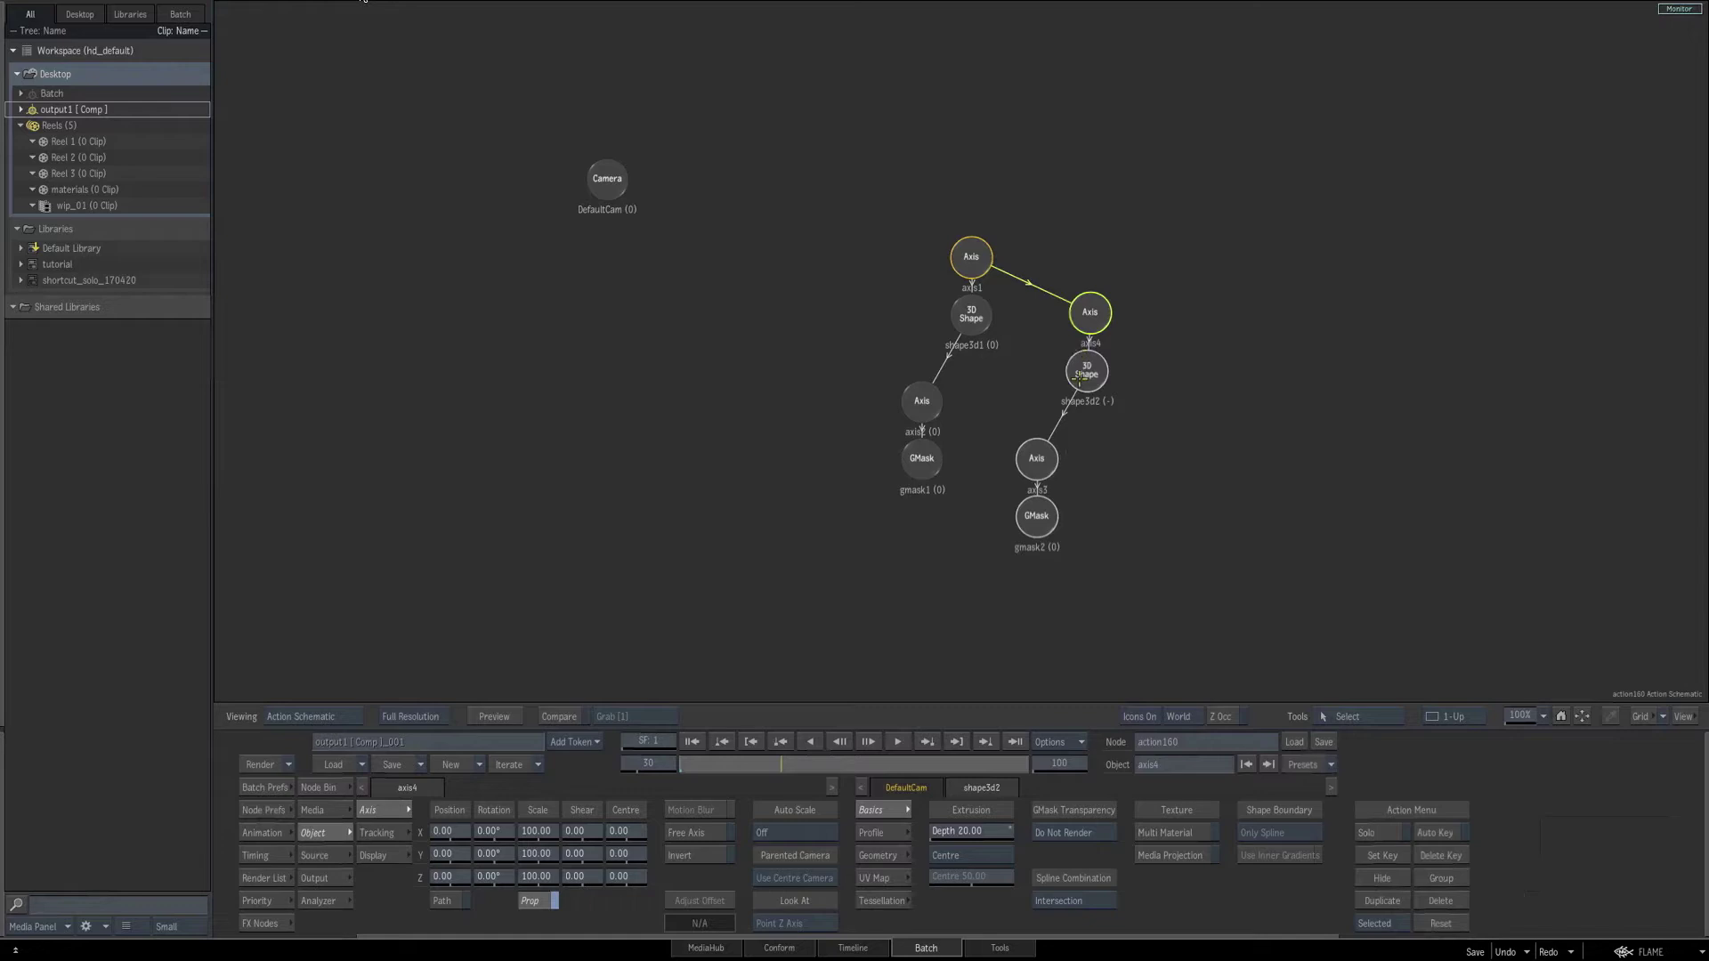
# Move the duplicated disc to Z position 40 and set its extrusion depth to 75.
pyautogui.press('F4')
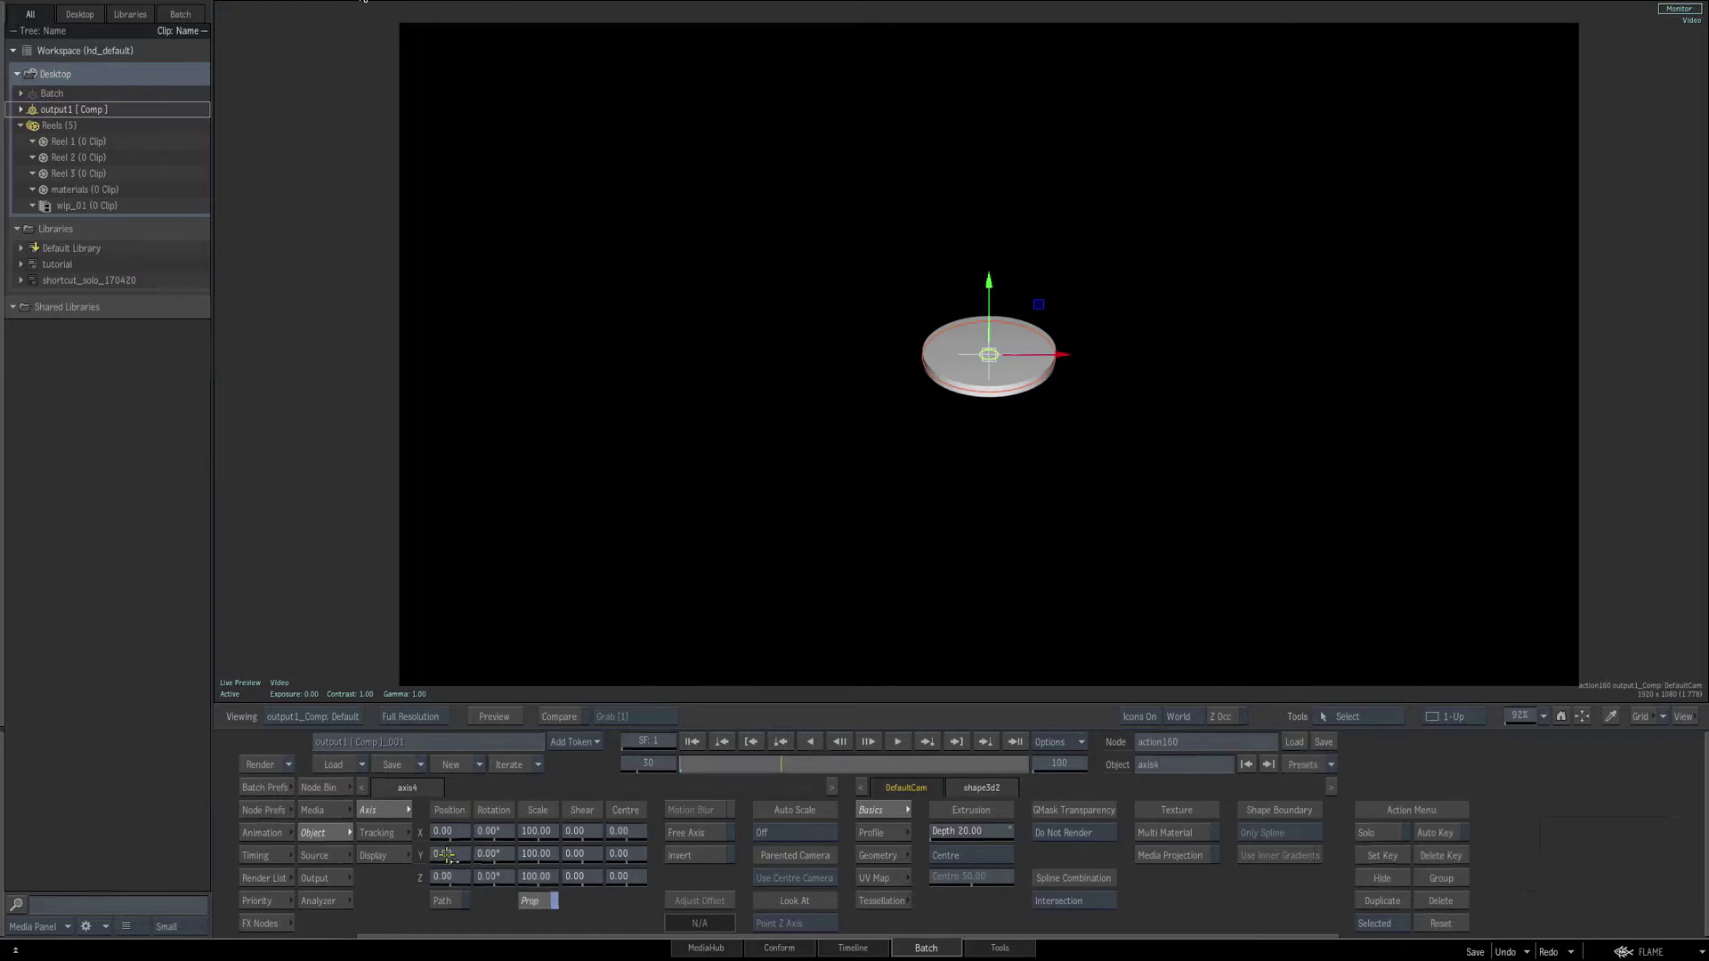
pyautogui.moveTo(443, 876); pyautogui.dragTo(477, 862)
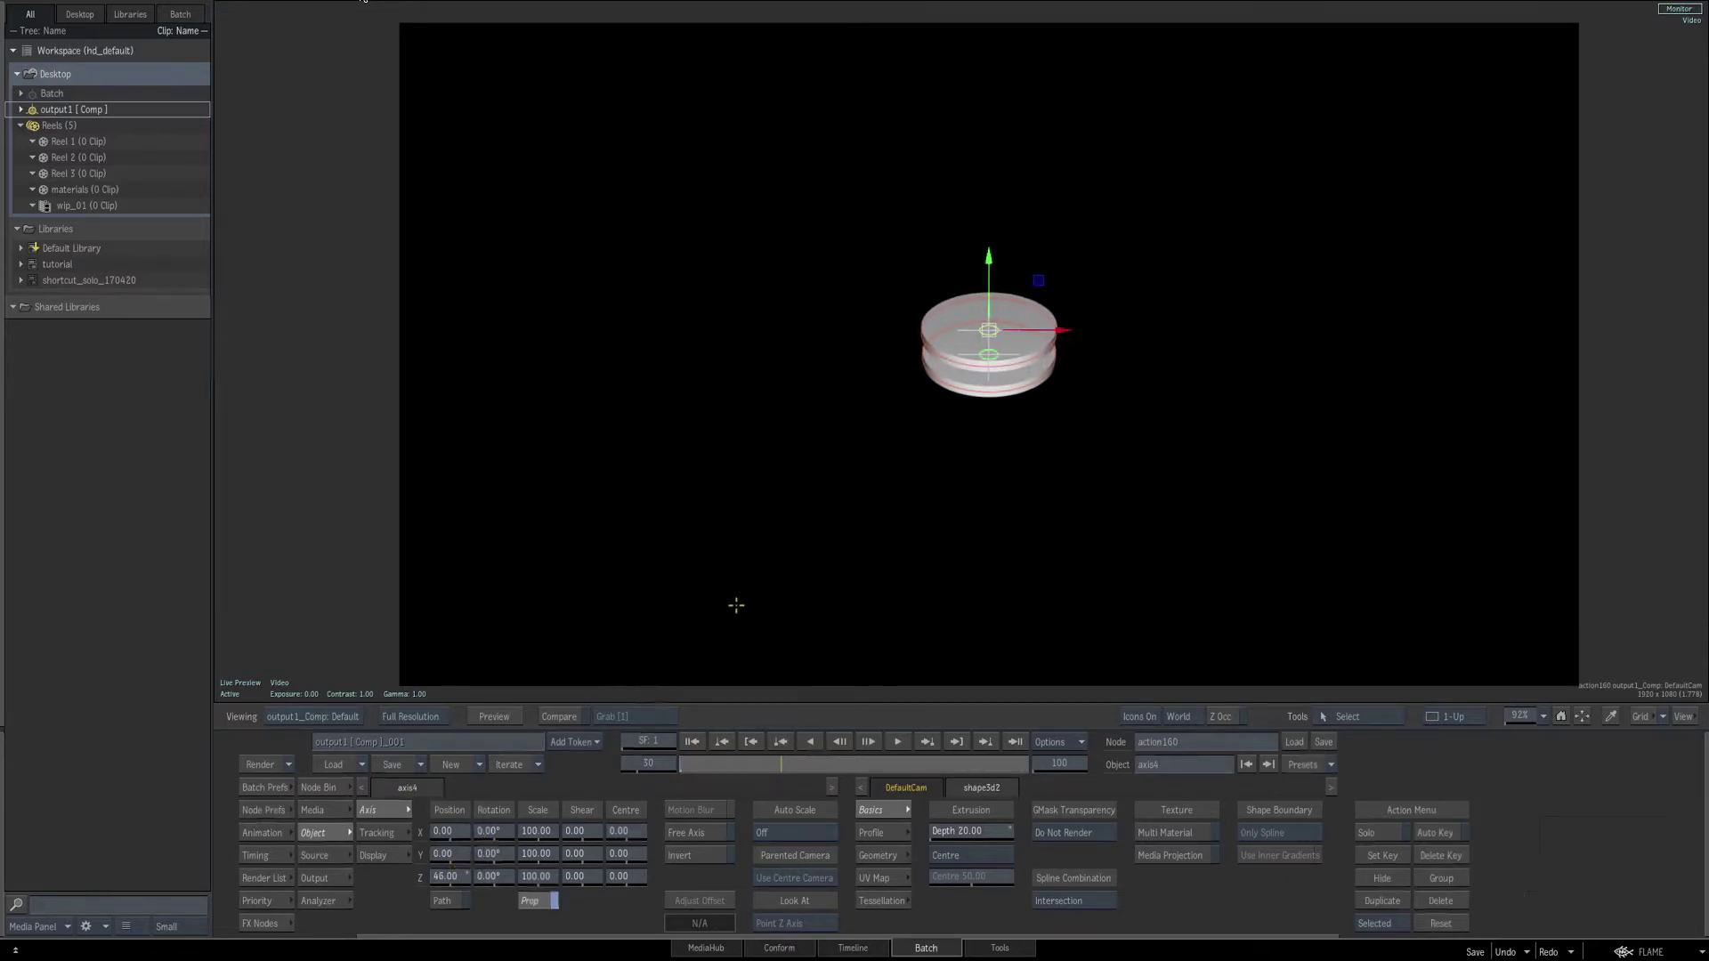
pyautogui.press('`')
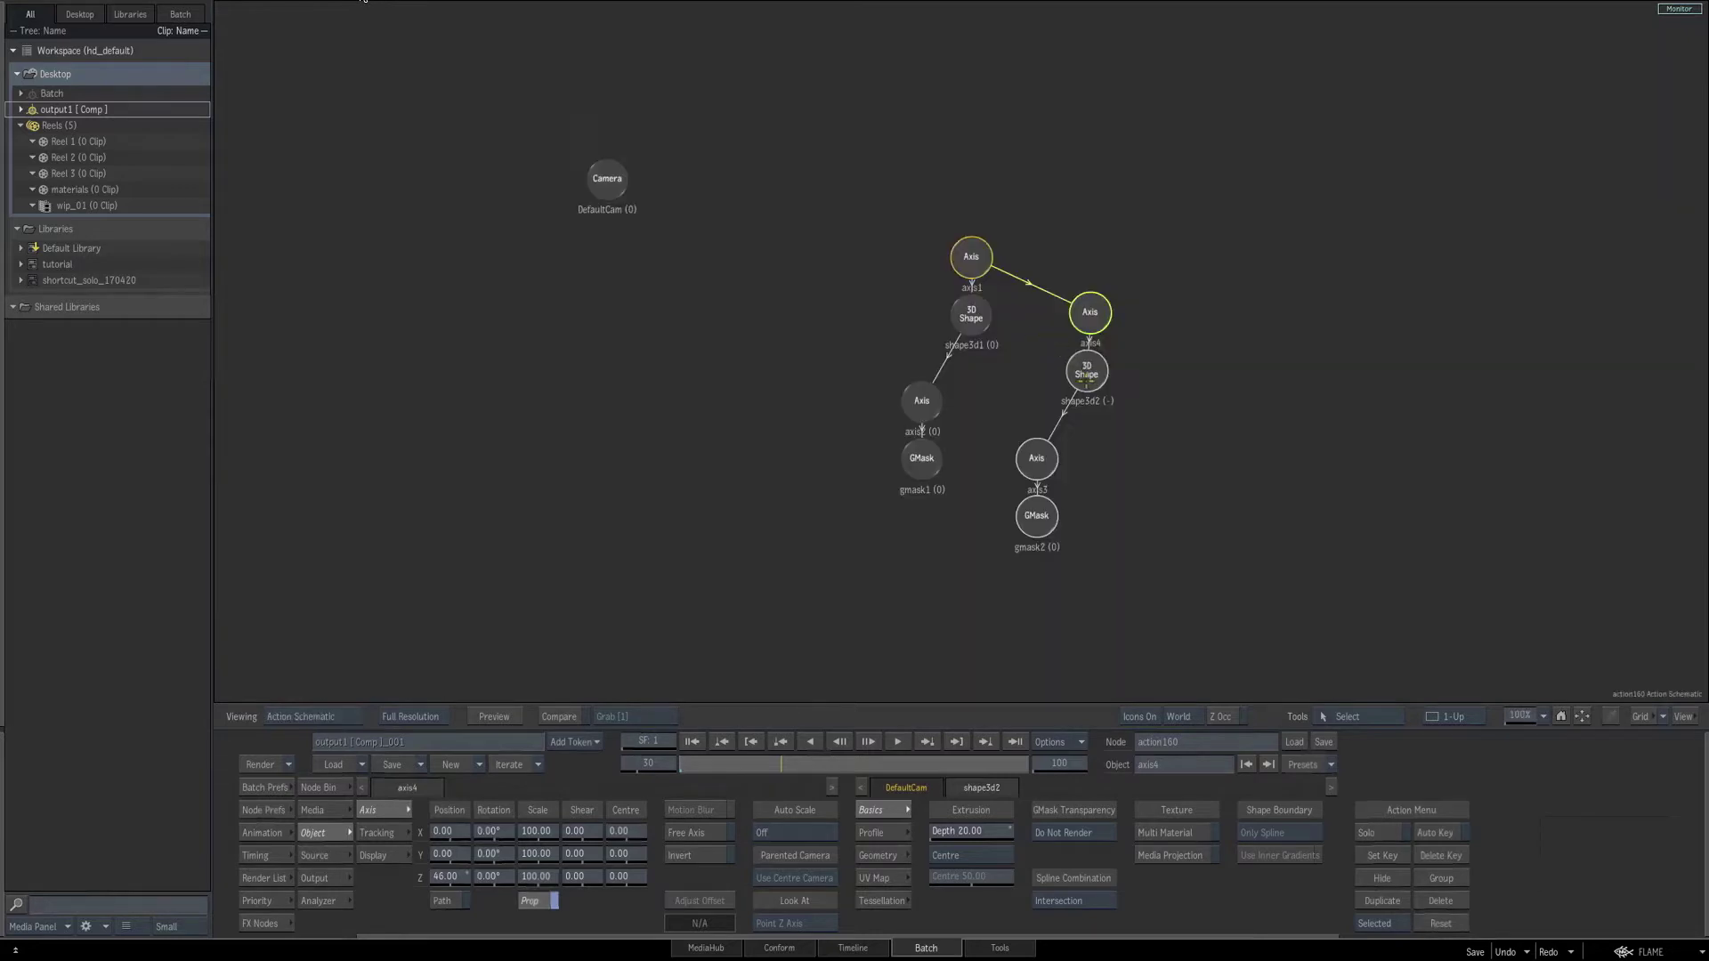
pyautogui.click(1088, 377)
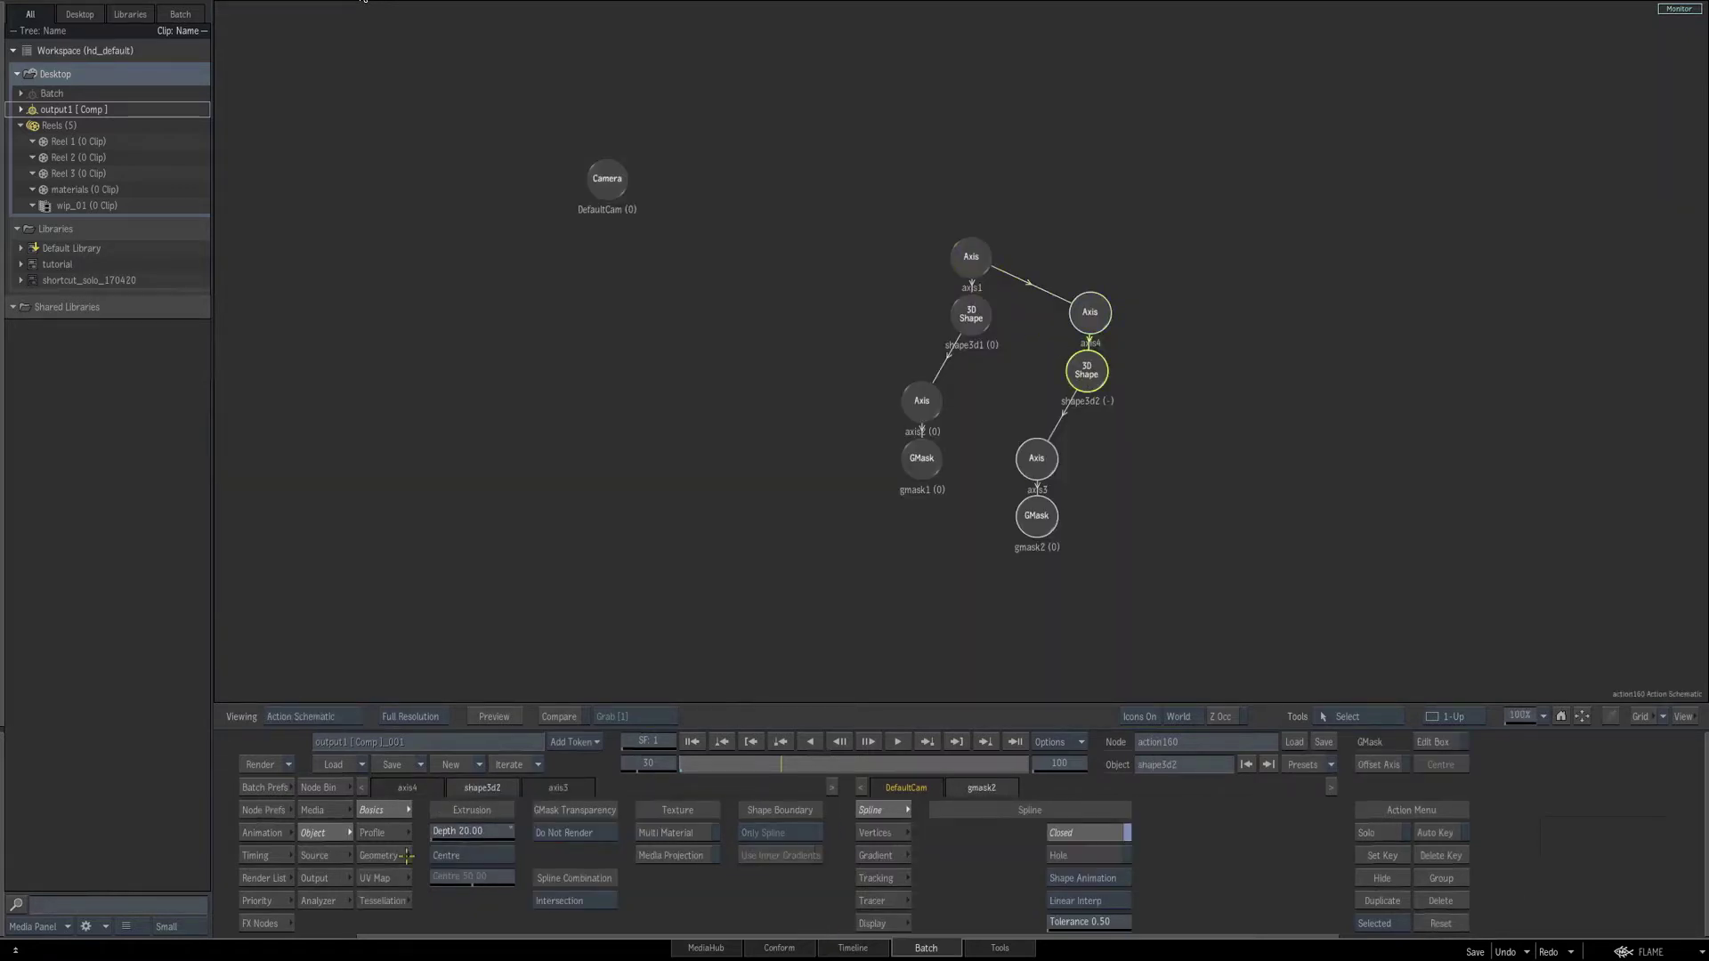
pyautogui.press('F4')
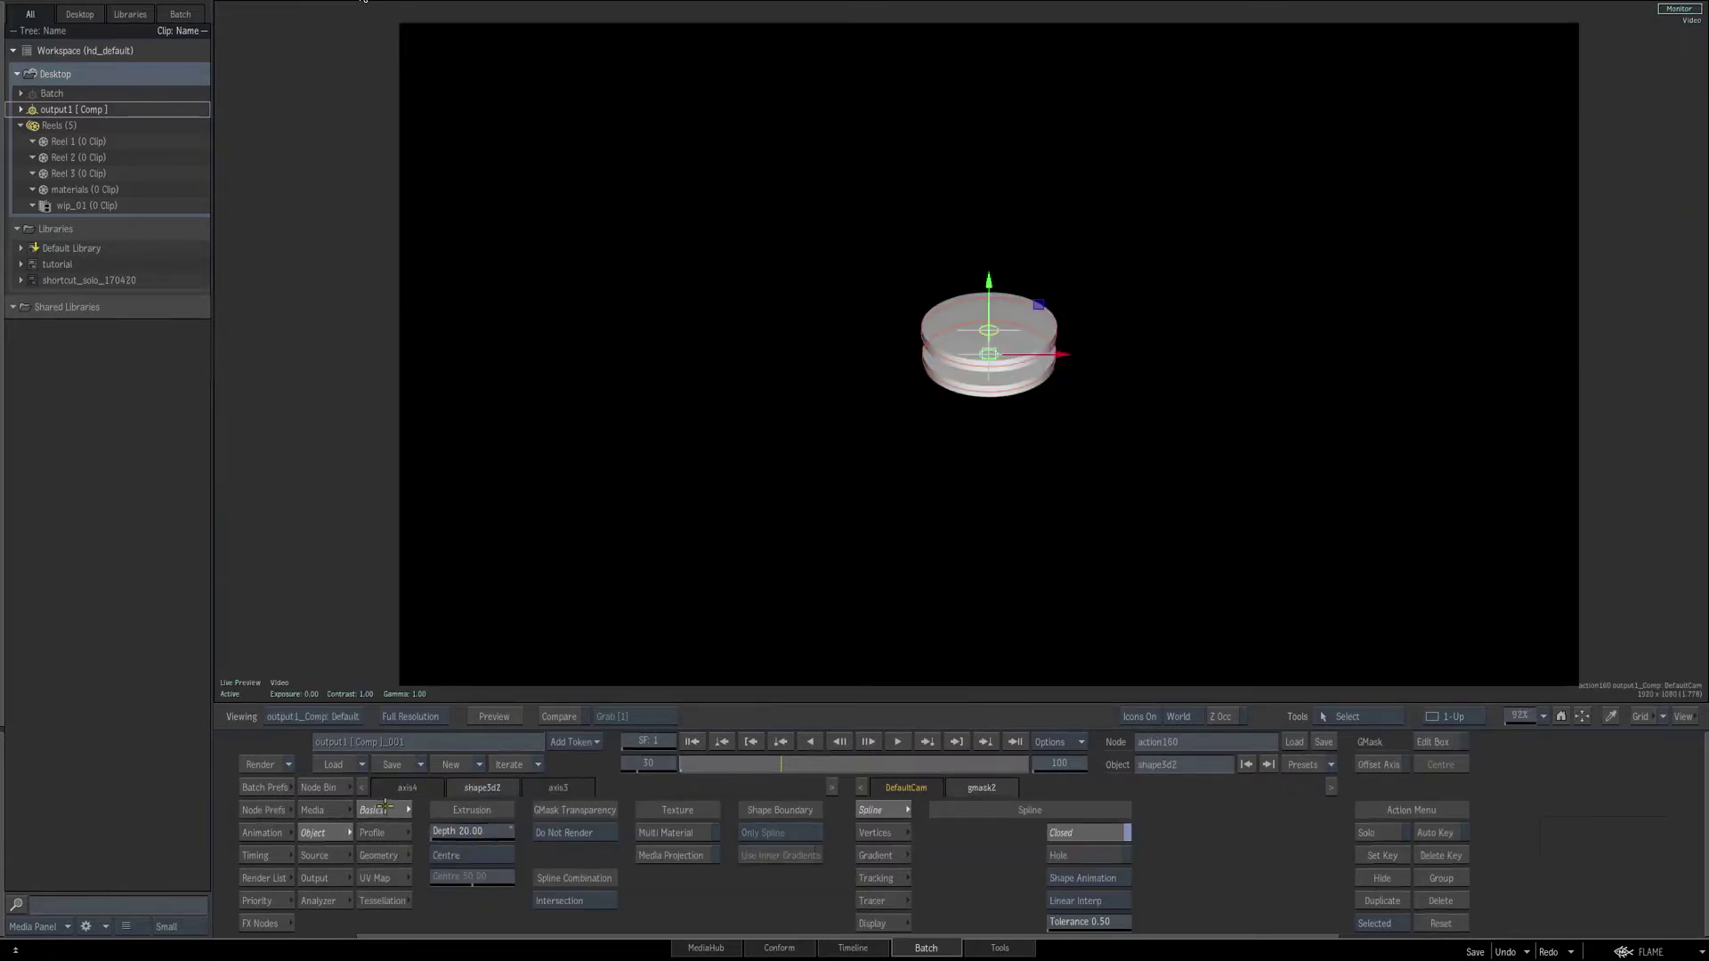
pyautogui.click(478, 832)
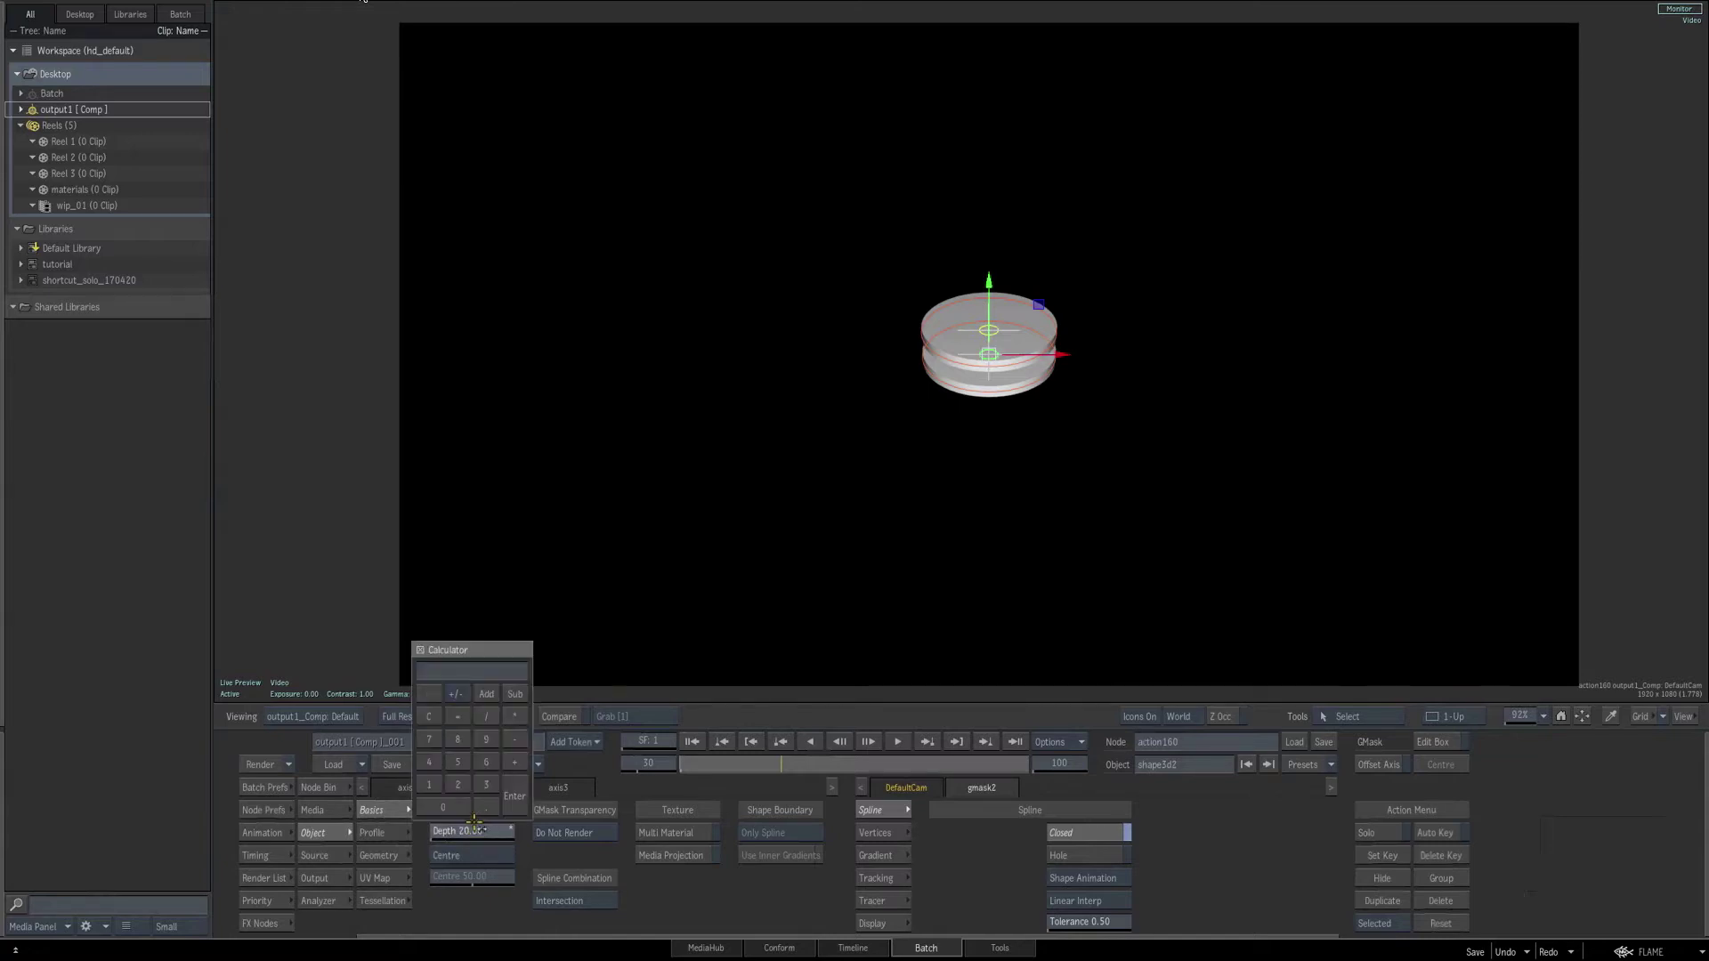
pyautogui.write('75')
pyautogui.press('Return')
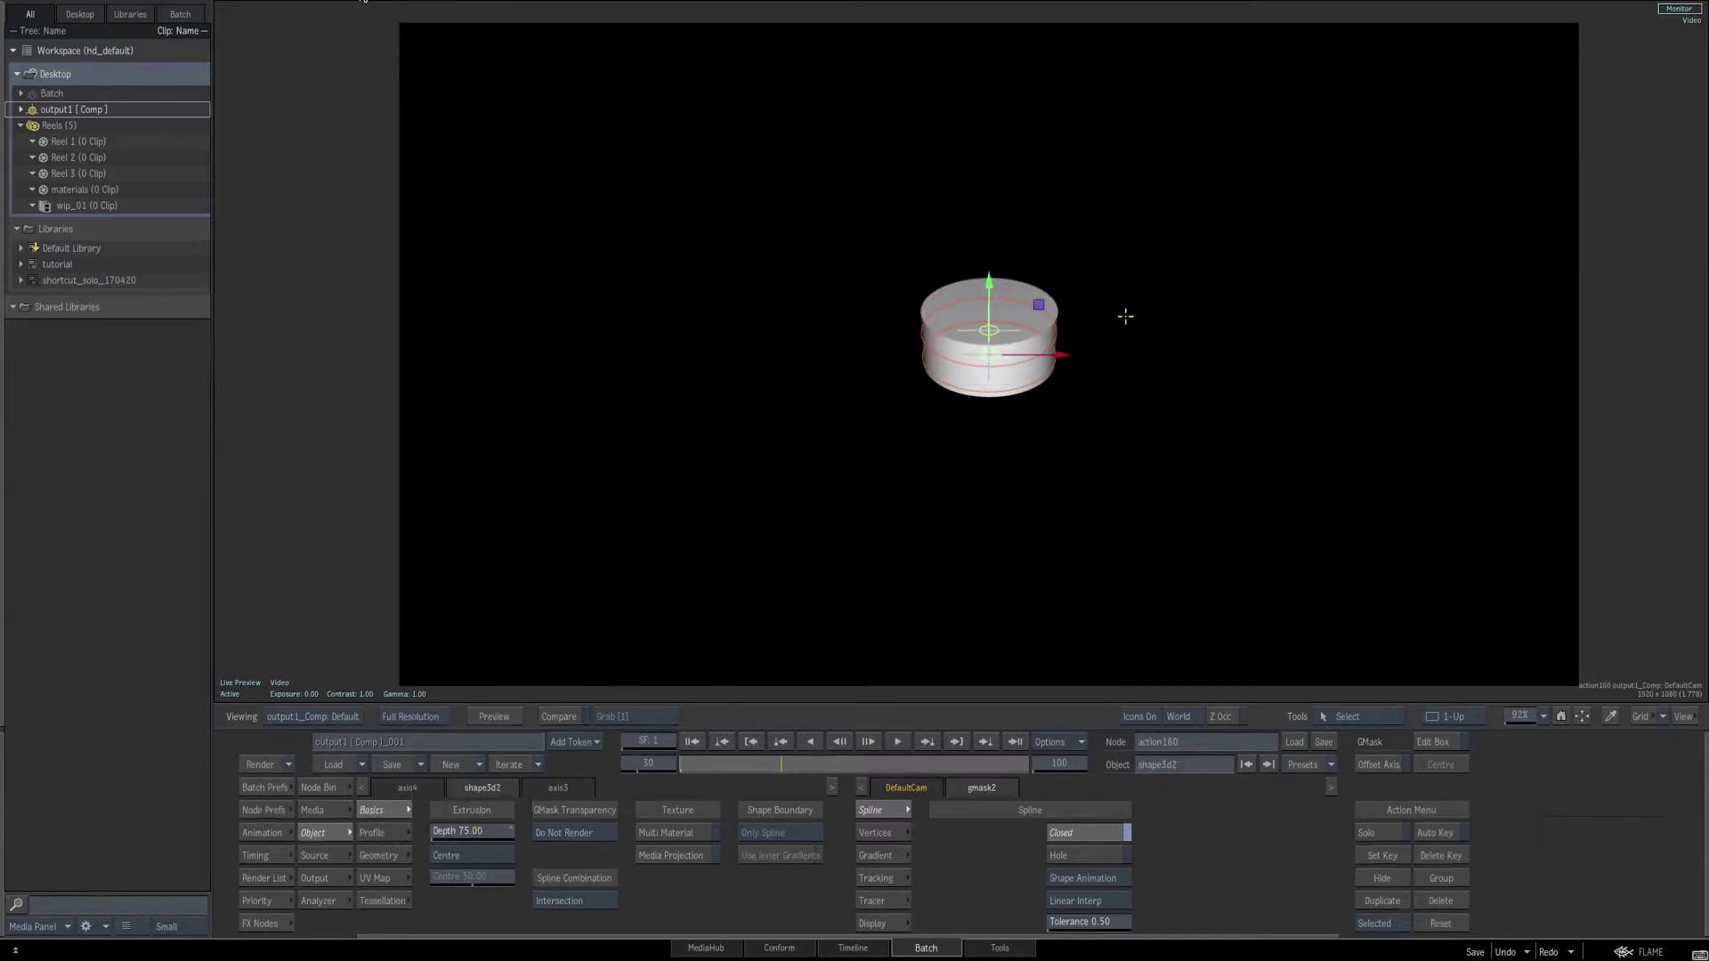
# Scale the duplicated disc's GMask axis proportionally to 93.
pyautogui.press('Escape')
pyautogui.click(1093, 312)
pyautogui.click(1040, 459)
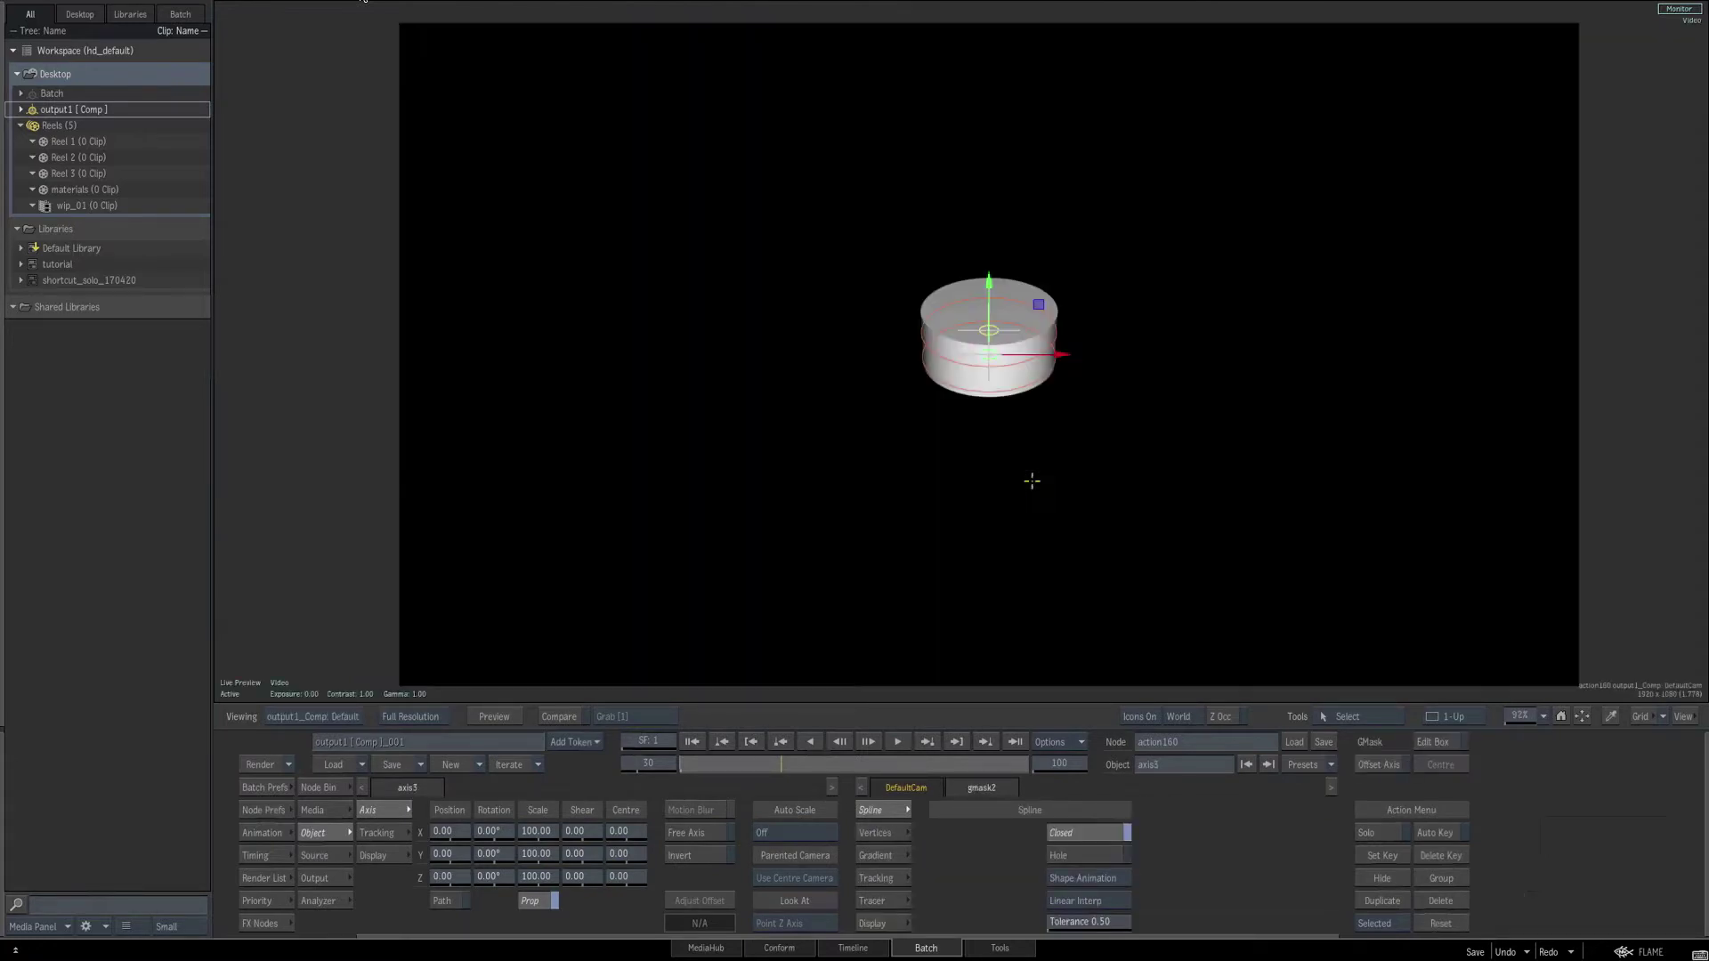
pyautogui.press('F1')
pyautogui.moveTo(544, 833); pyautogui.dragTo(539, 833)
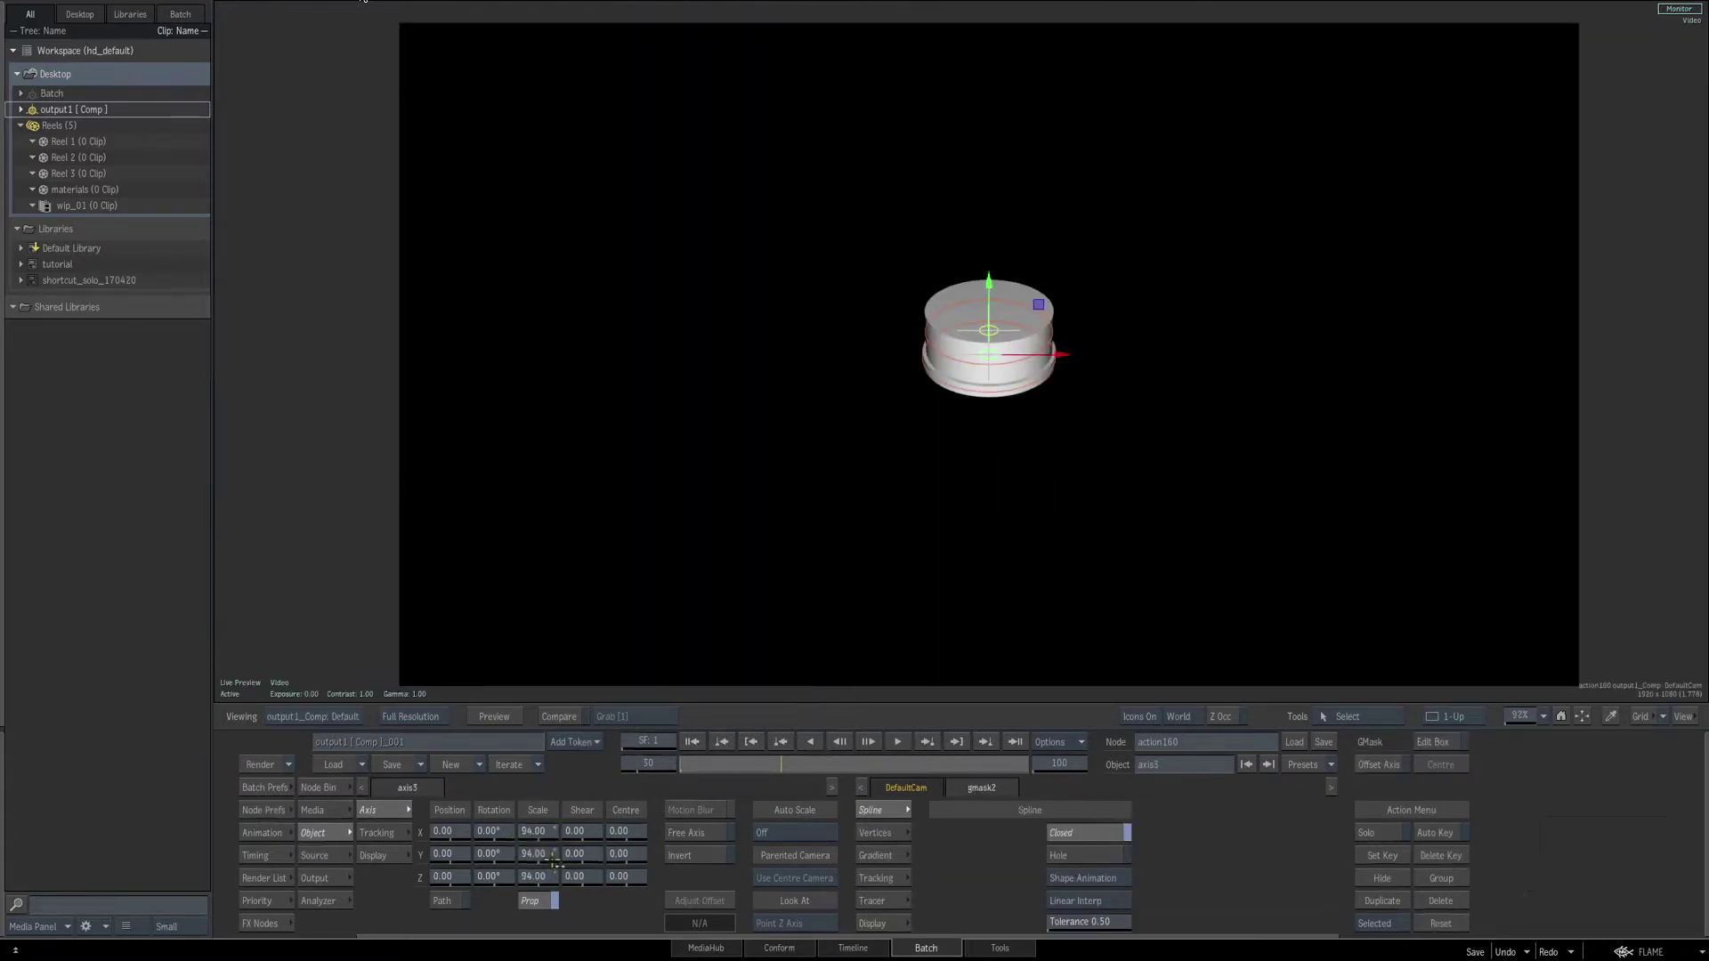
pyautogui.click(545, 797)
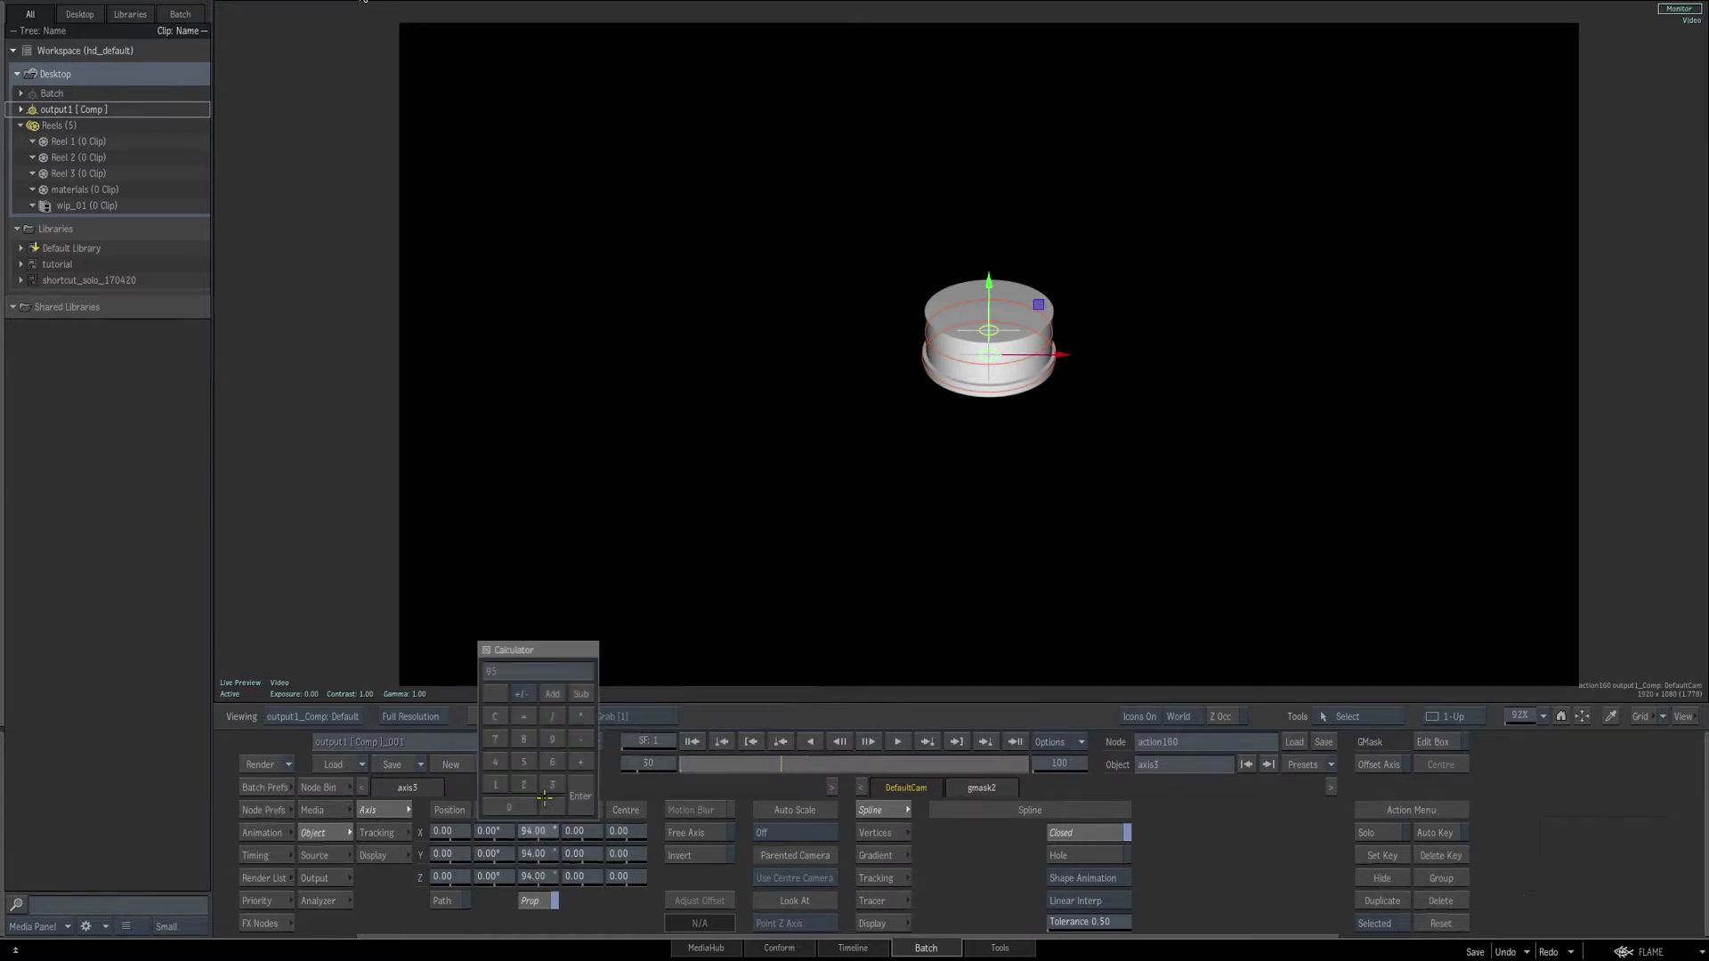
pyautogui.press('Return')
pyautogui.click(534, 831)
pyautogui.write('93')
pyautogui.press('Return')
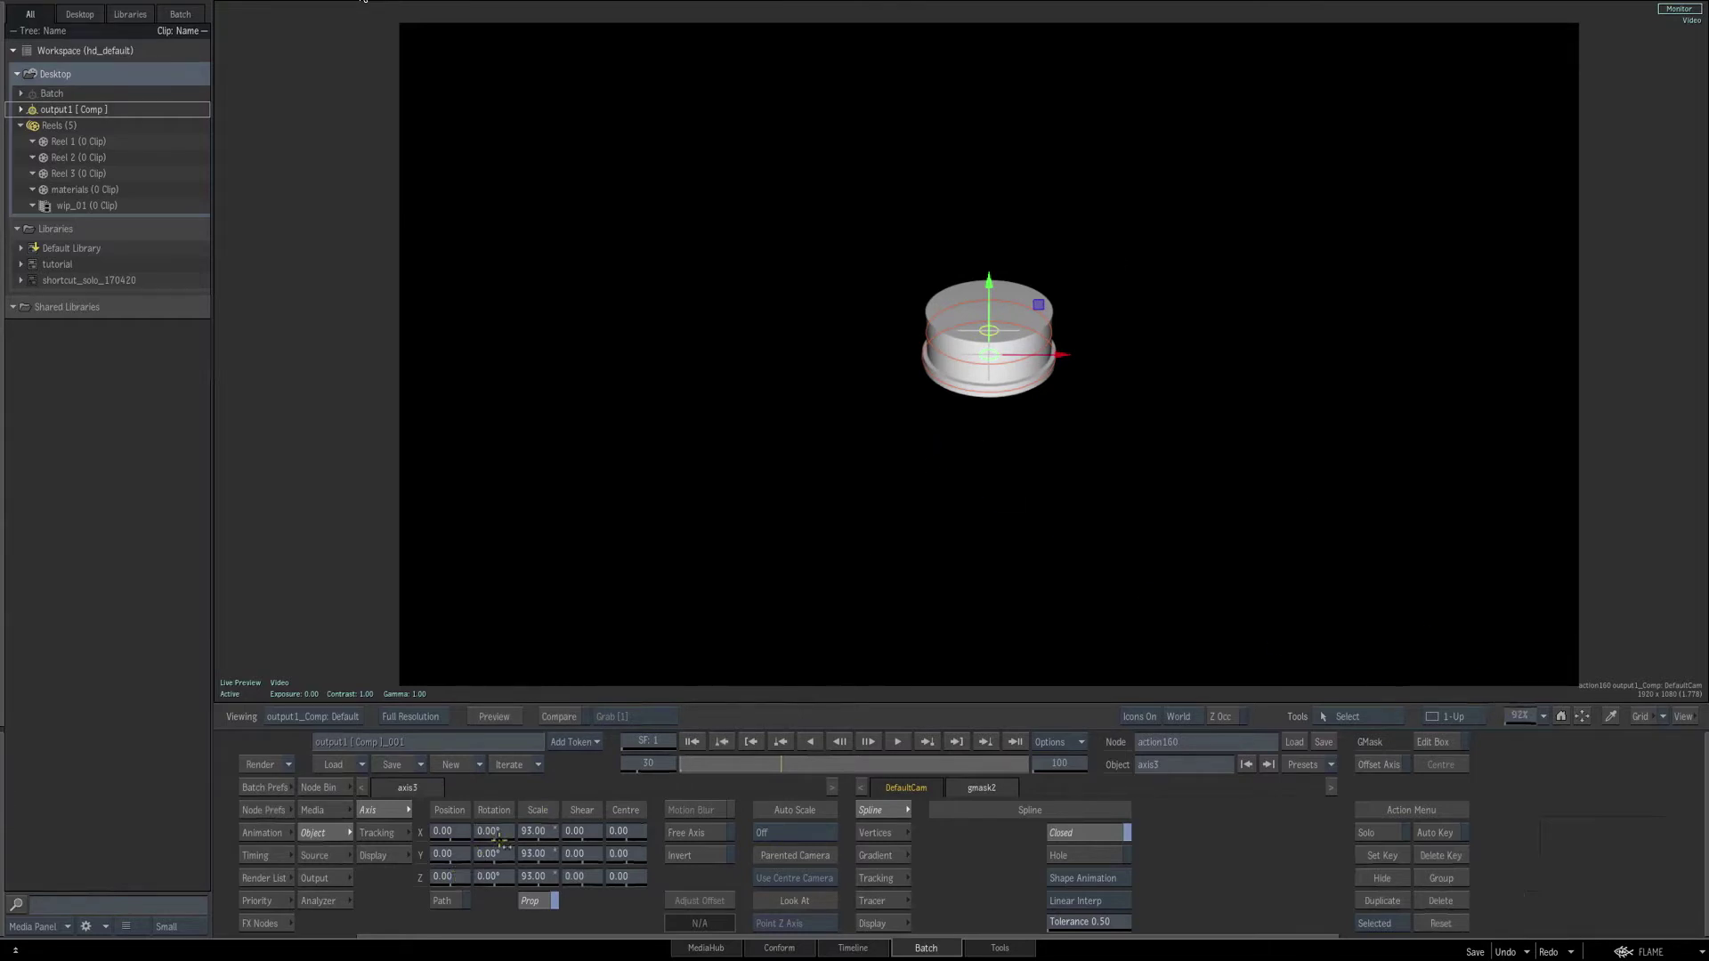
# Lower the second disc by setting its top axis to Z position 39.
pyautogui.press('F8')
pyautogui.click(1091, 312)
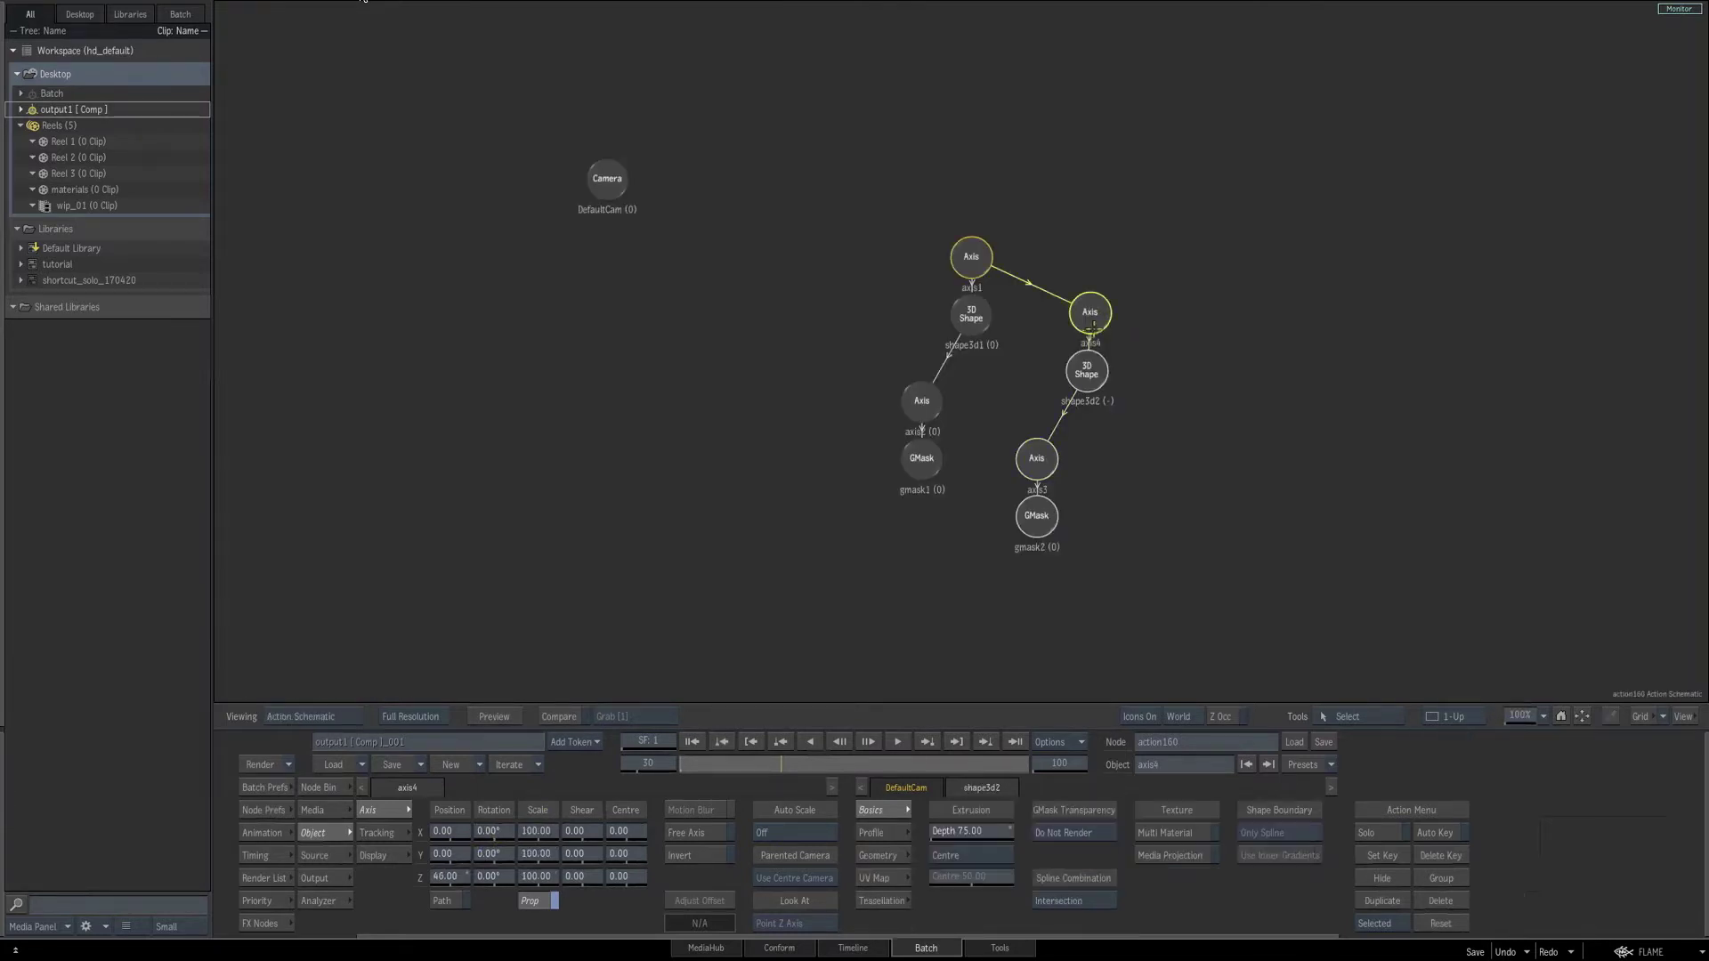
pyautogui.press('F1')
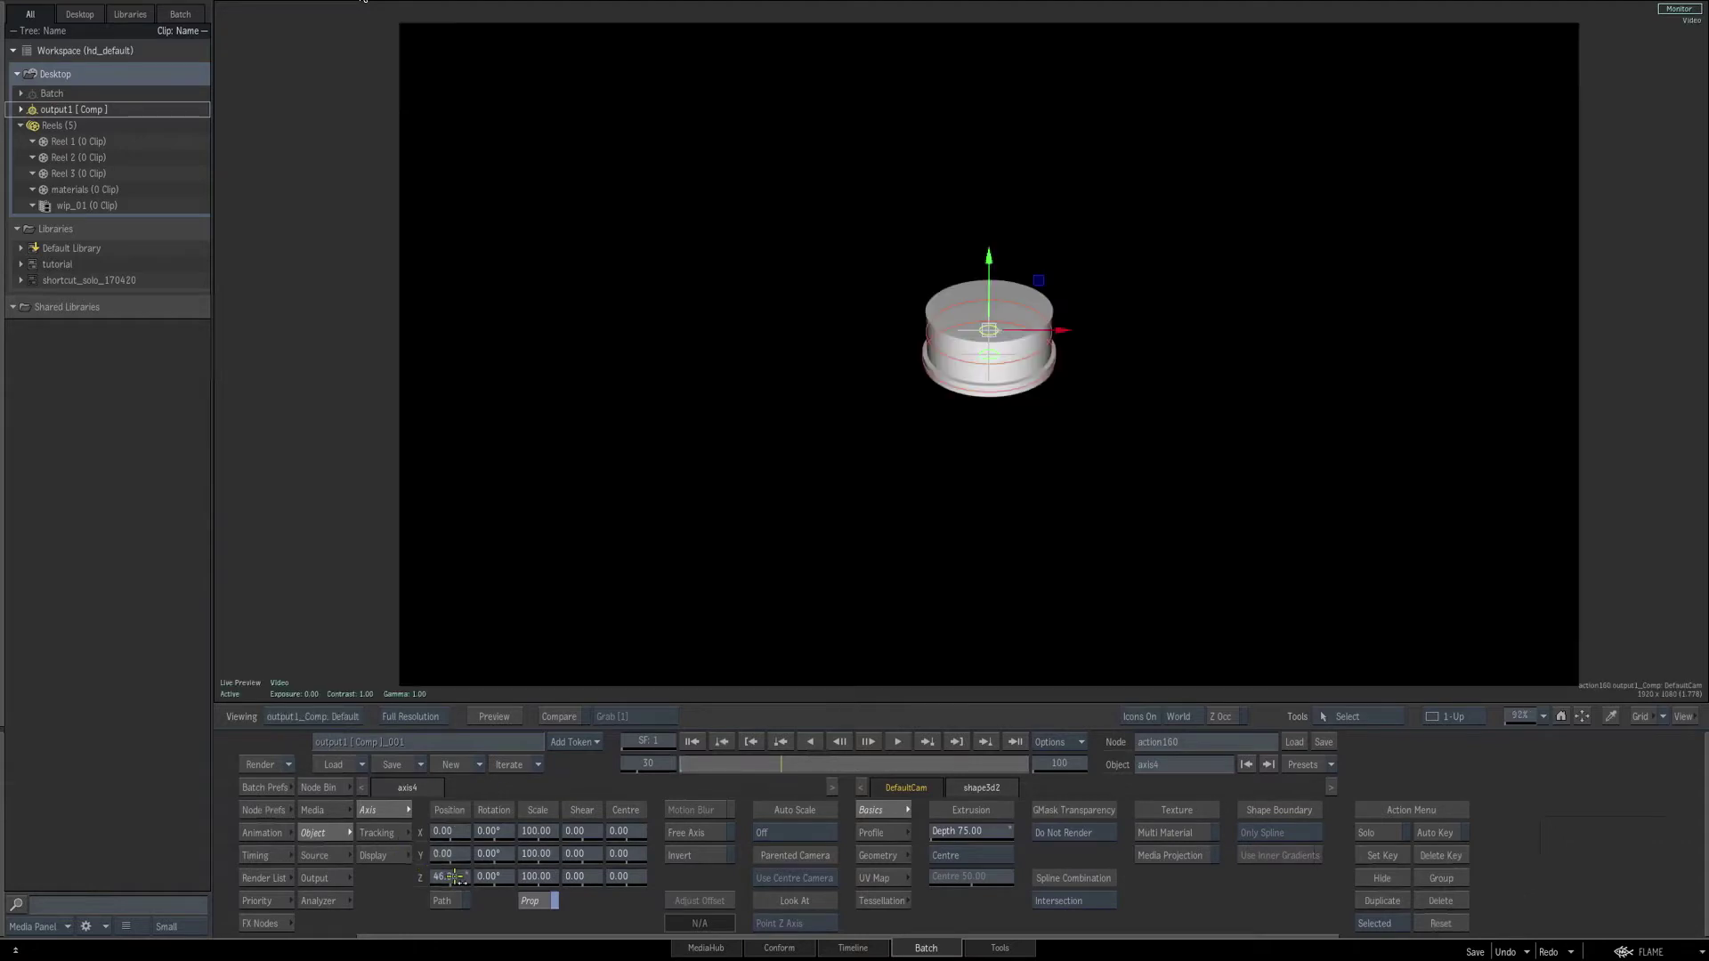
pyautogui.moveTo(445, 877); pyautogui.dragTo(453, 880)
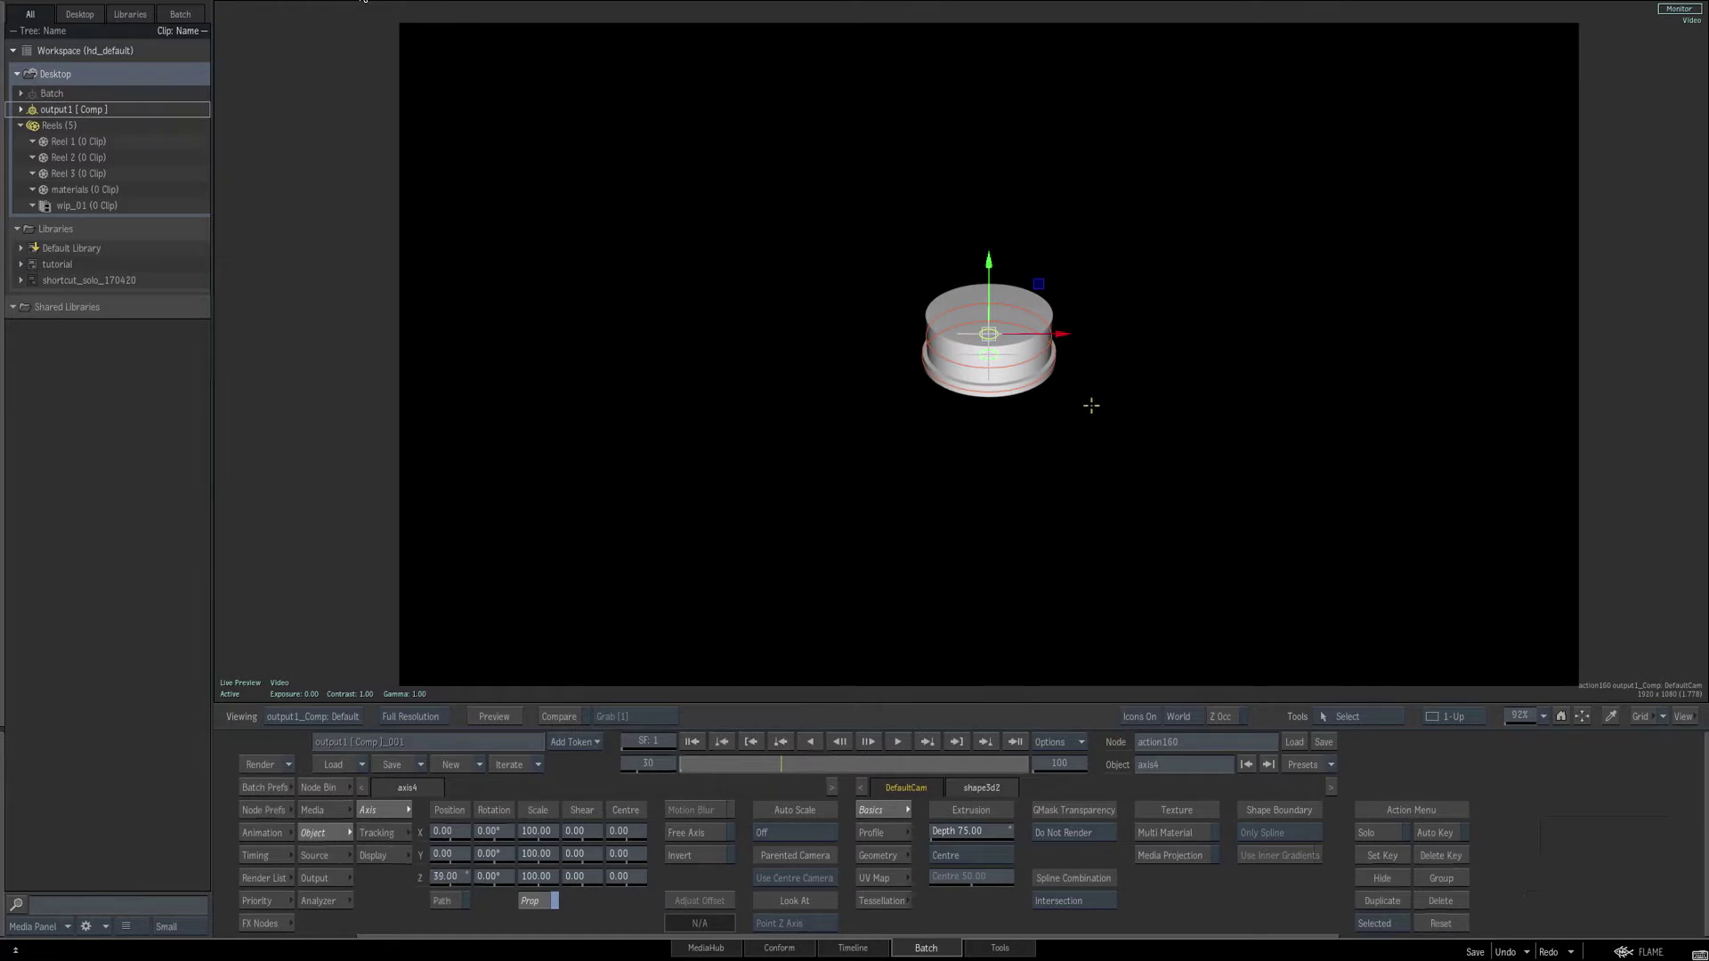
# Duplicate the first disc's 3D Shape branch without its top axis and place the copy beside the second disc's branch.
pyautogui.press('Escape')
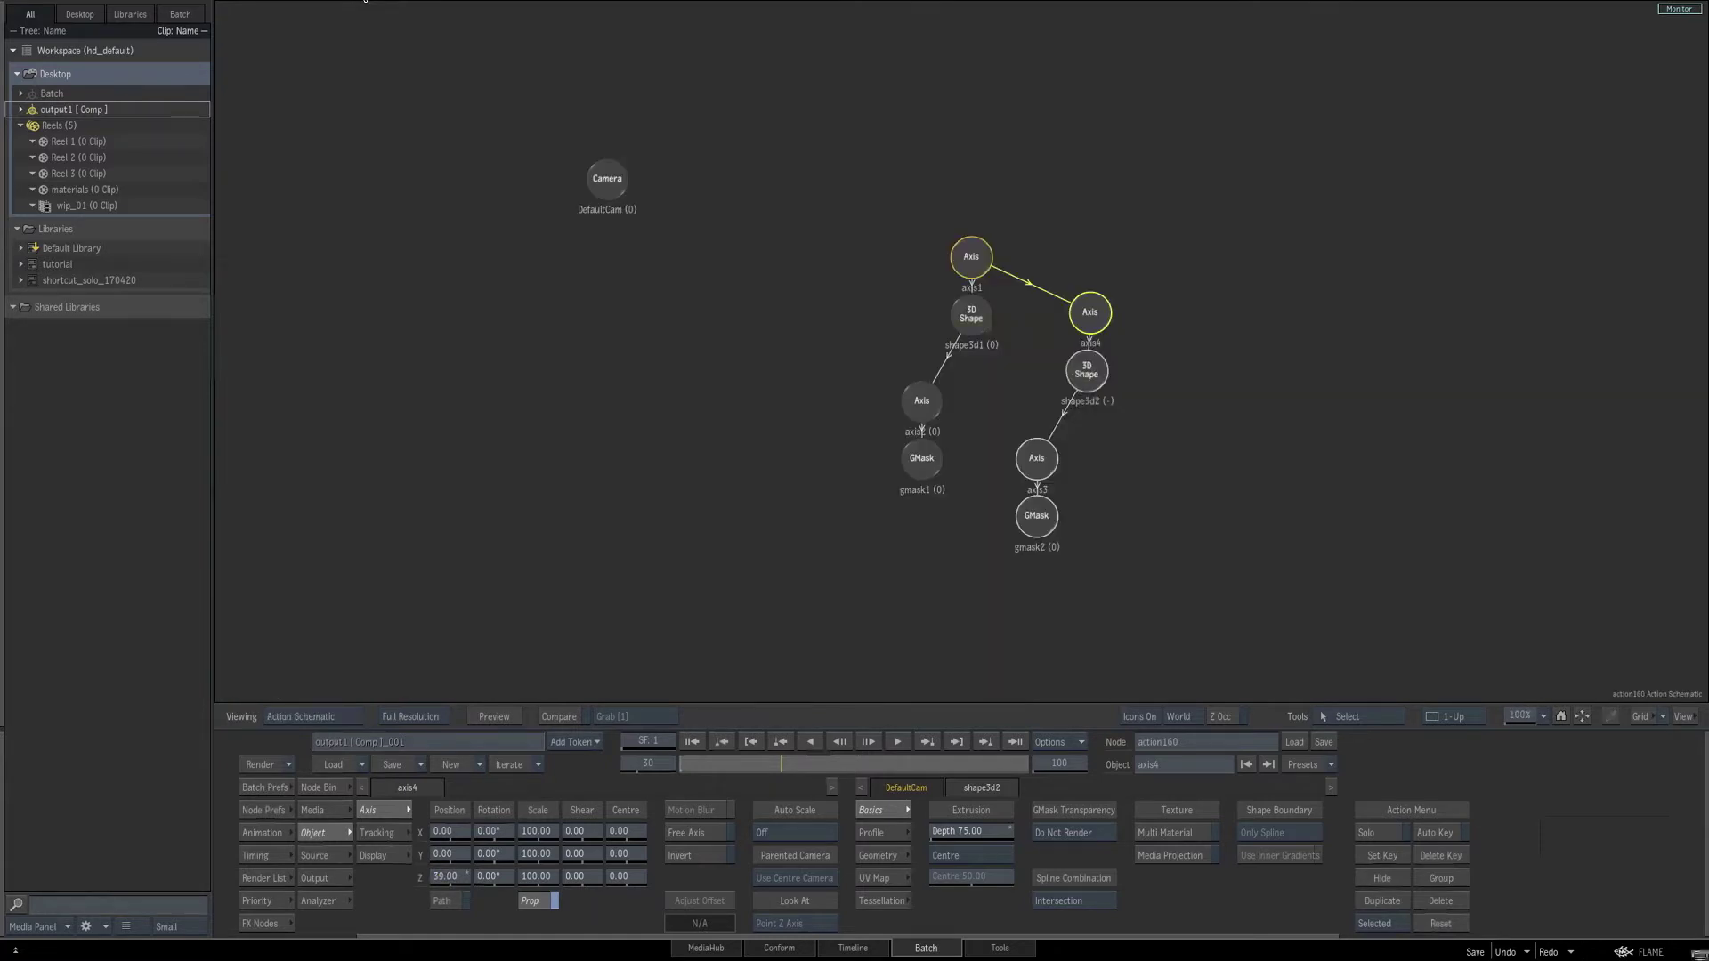
pyautogui.keyDown('alt'); pyautogui.moveTo(970, 326); pyautogui.dragTo(960, 352); pyautogui.keyUp('alt')
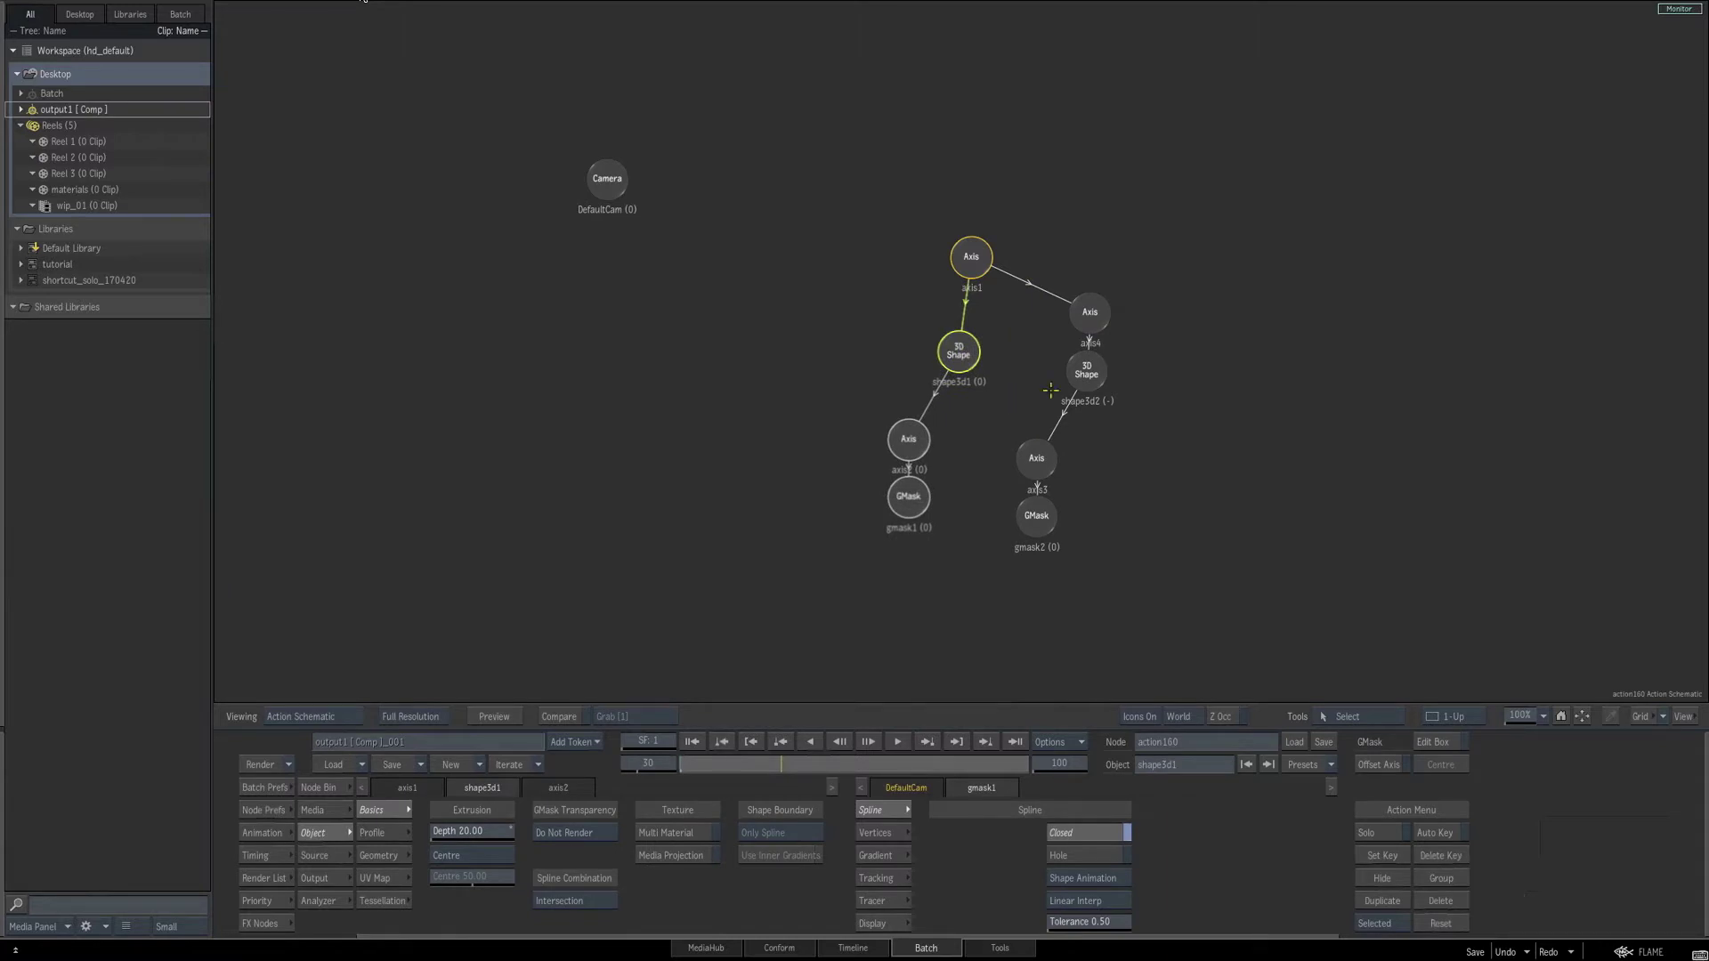
pyautogui.hotkey('ctrl', 'v')
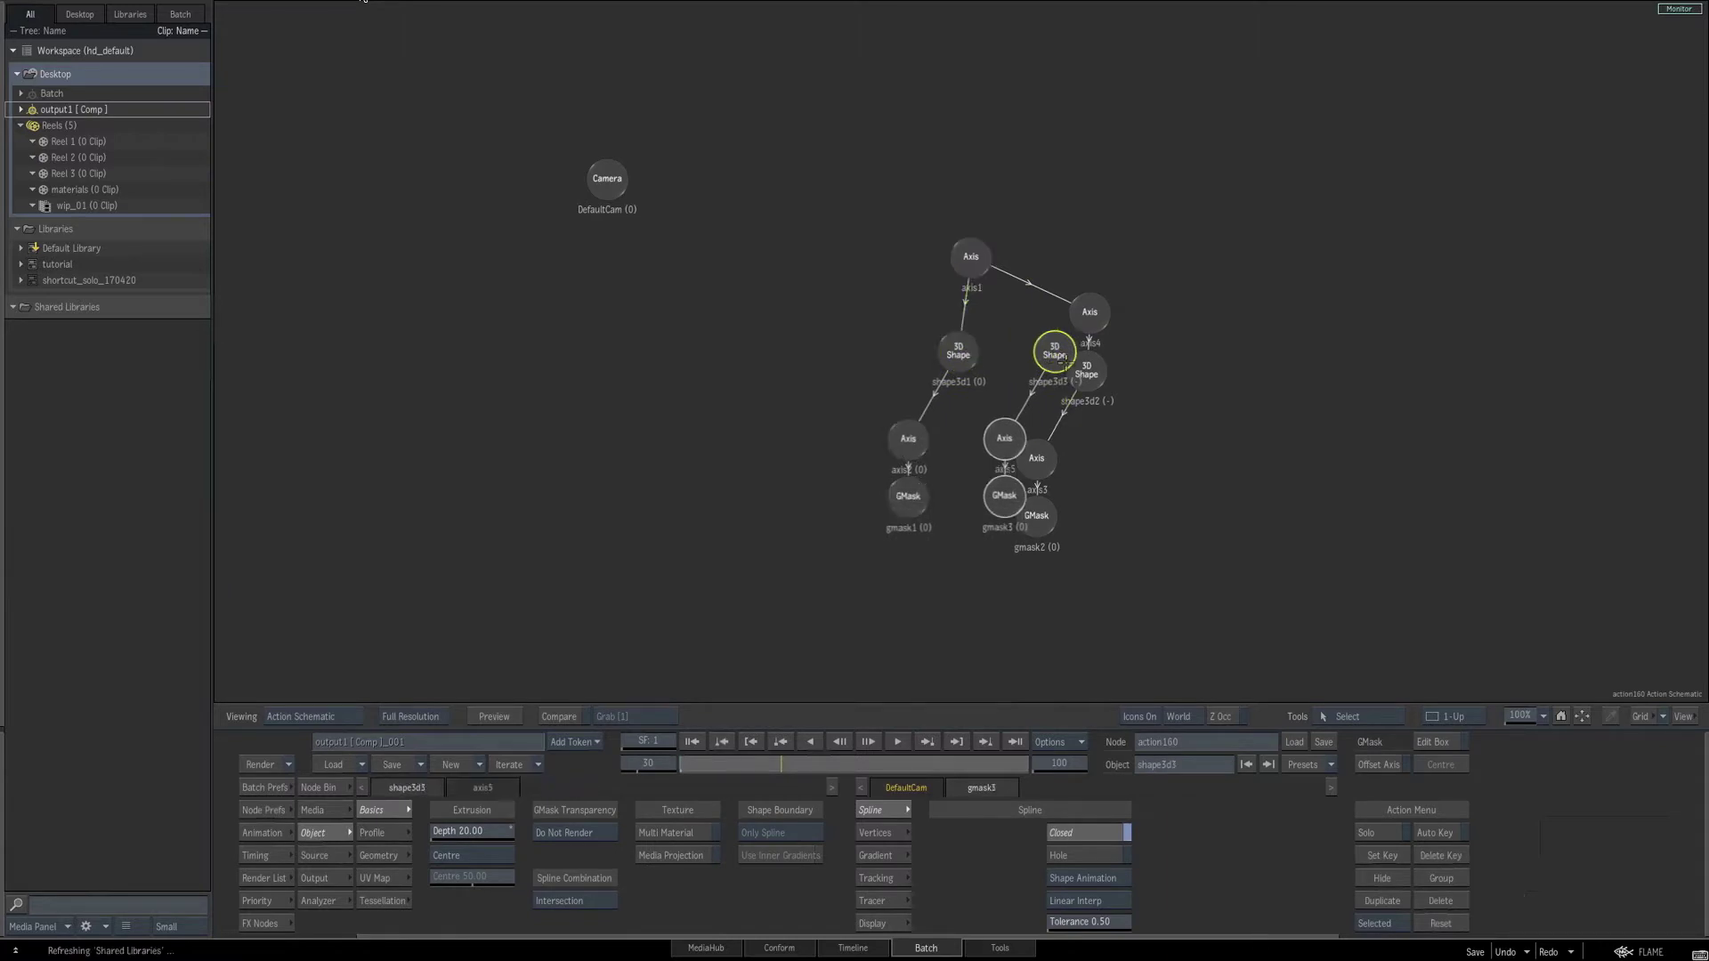
pyautogui.moveTo(1064, 361); pyautogui.dragTo(1226, 372)
# Add a new Axis above the copied 3D Shape and parent it to the first disc's top axis.
pyautogui.click(326, 787)
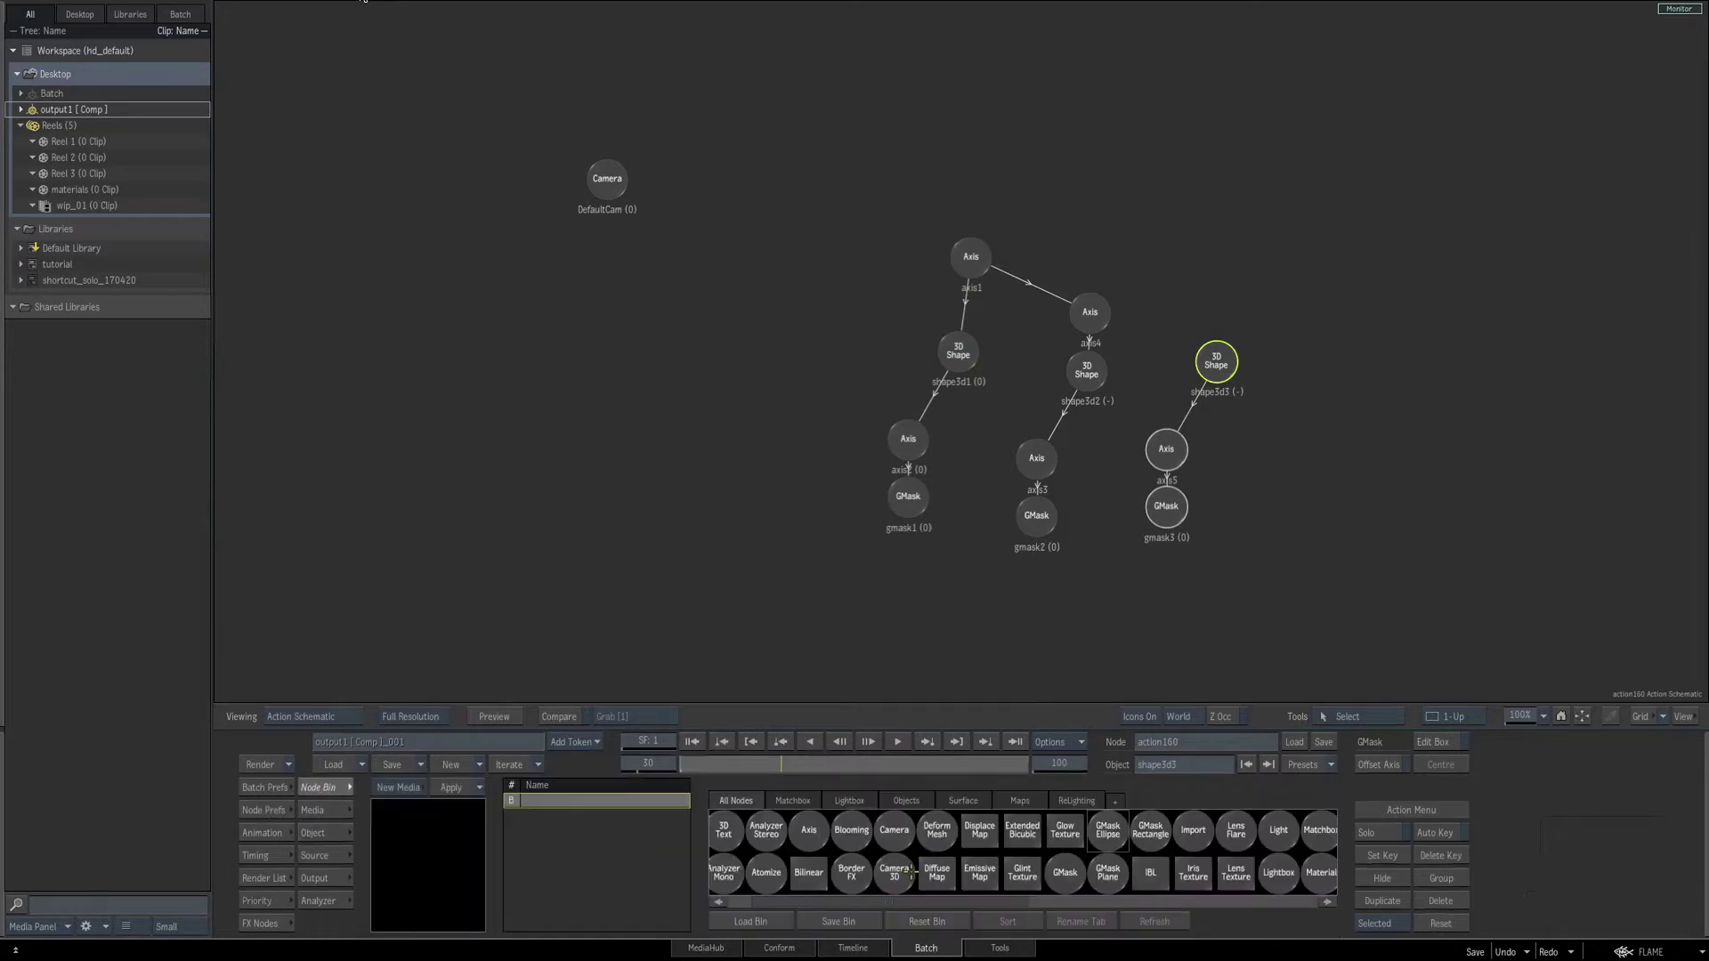
pyautogui.moveTo(859, 830); pyautogui.dragTo(1221, 304)
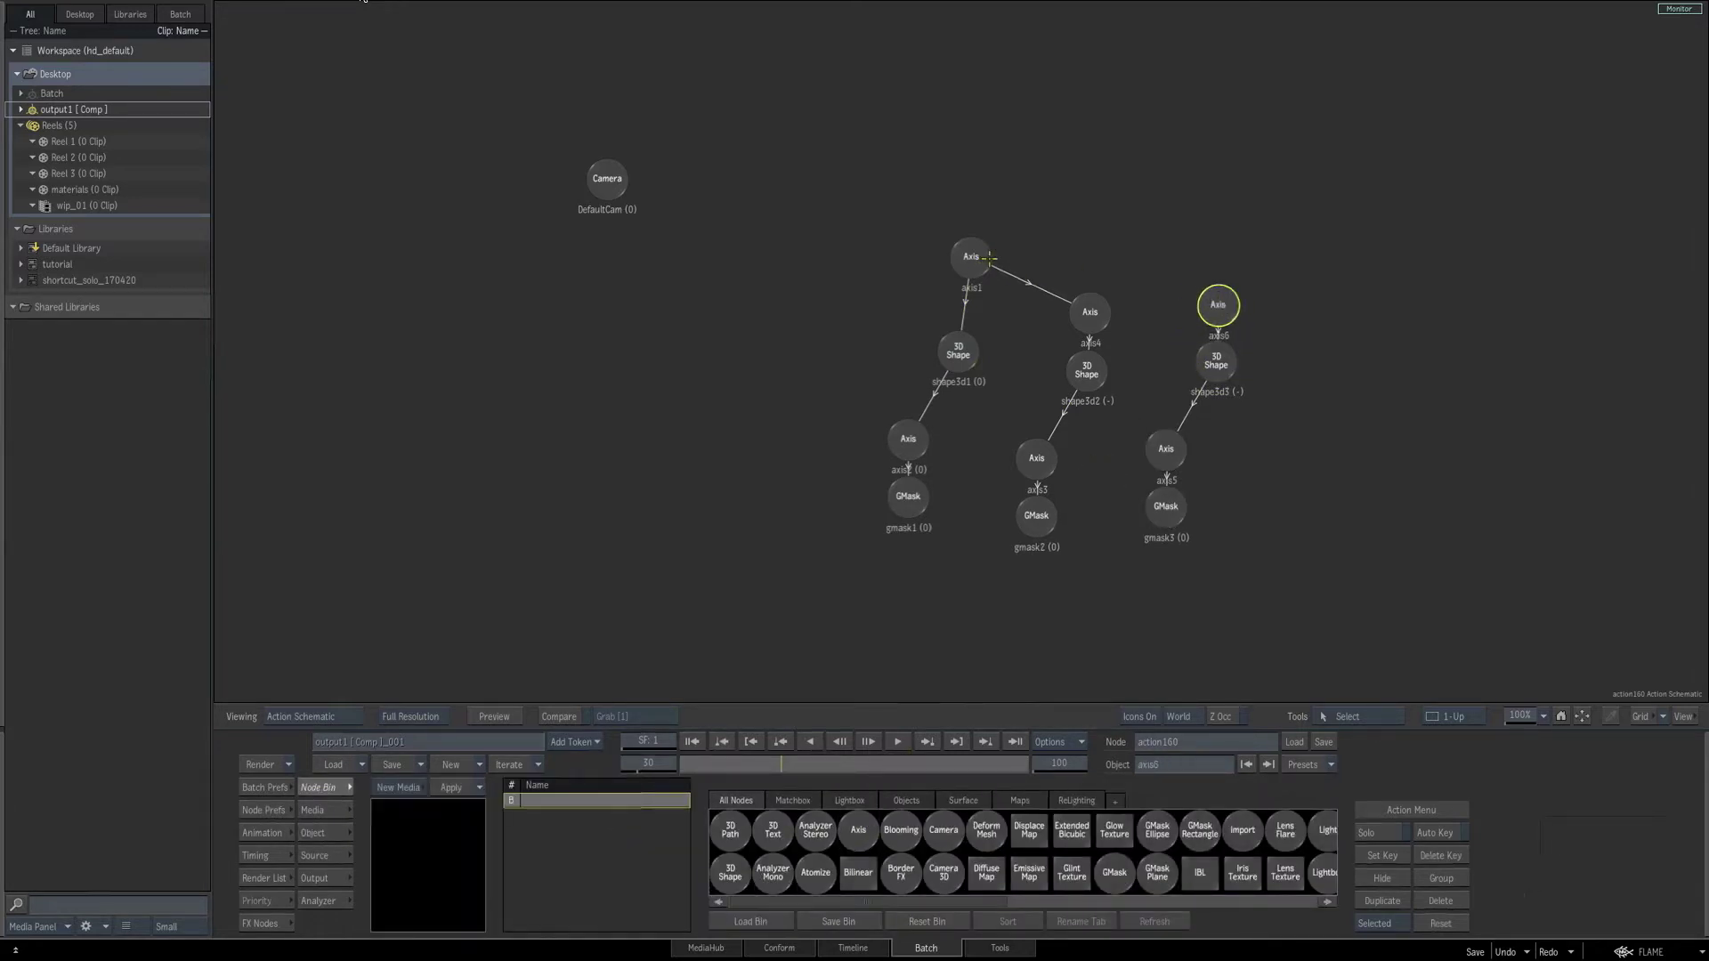
pyautogui.moveTo(990, 258); pyautogui.dragTo(1218, 304)
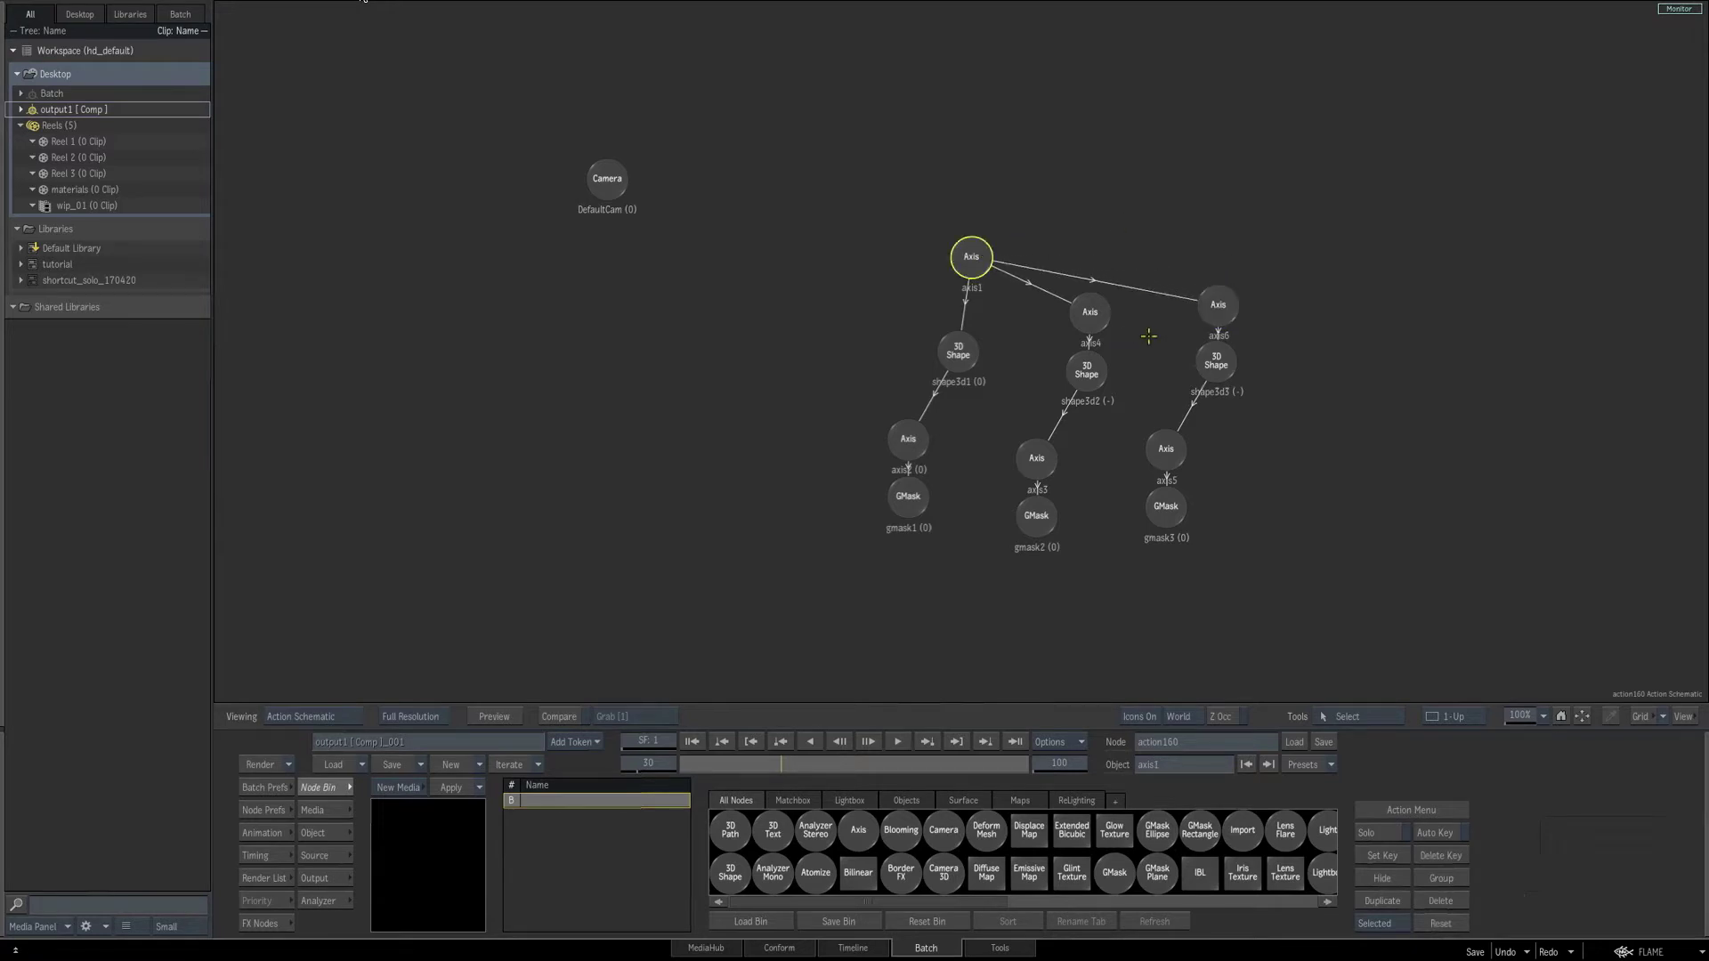
pyautogui.click(1218, 308)
pyautogui.moveTo(1218, 308); pyautogui.dragTo(1212, 311)
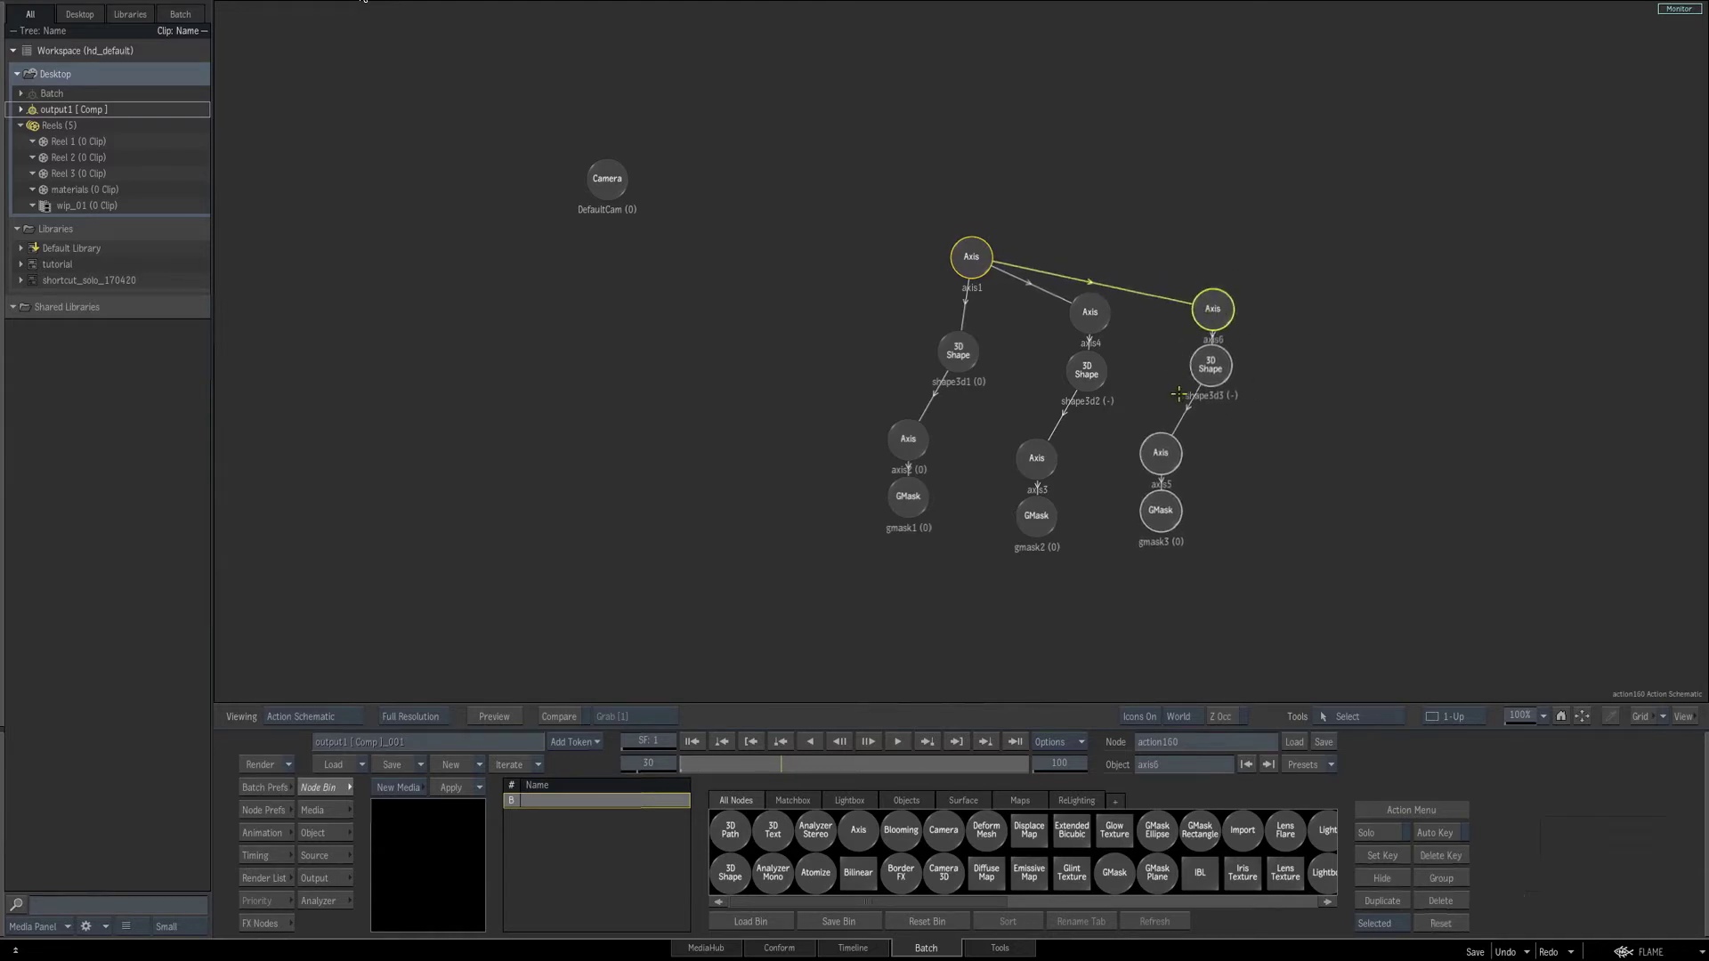
# Examine the circled upper-left pusher in the painted watch reference, comparing its rim and ring with the model.
pyautogui.press('Escape')
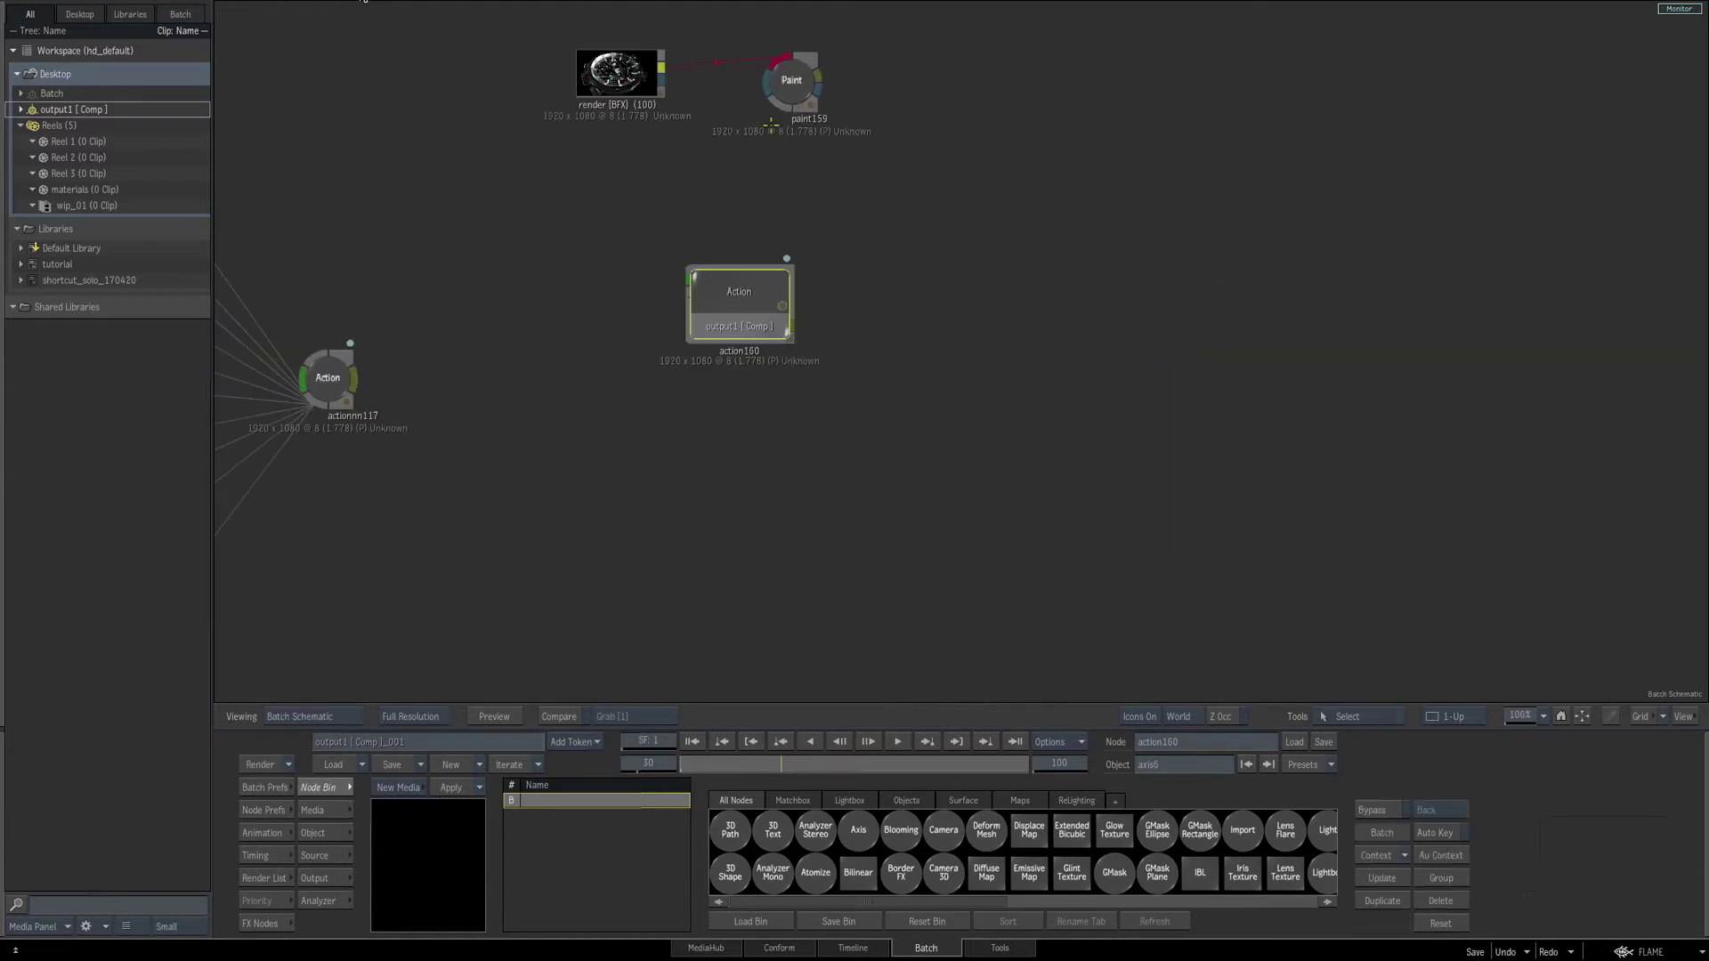
pyautogui.doubleClick(739, 301)
pyautogui.press('F4')
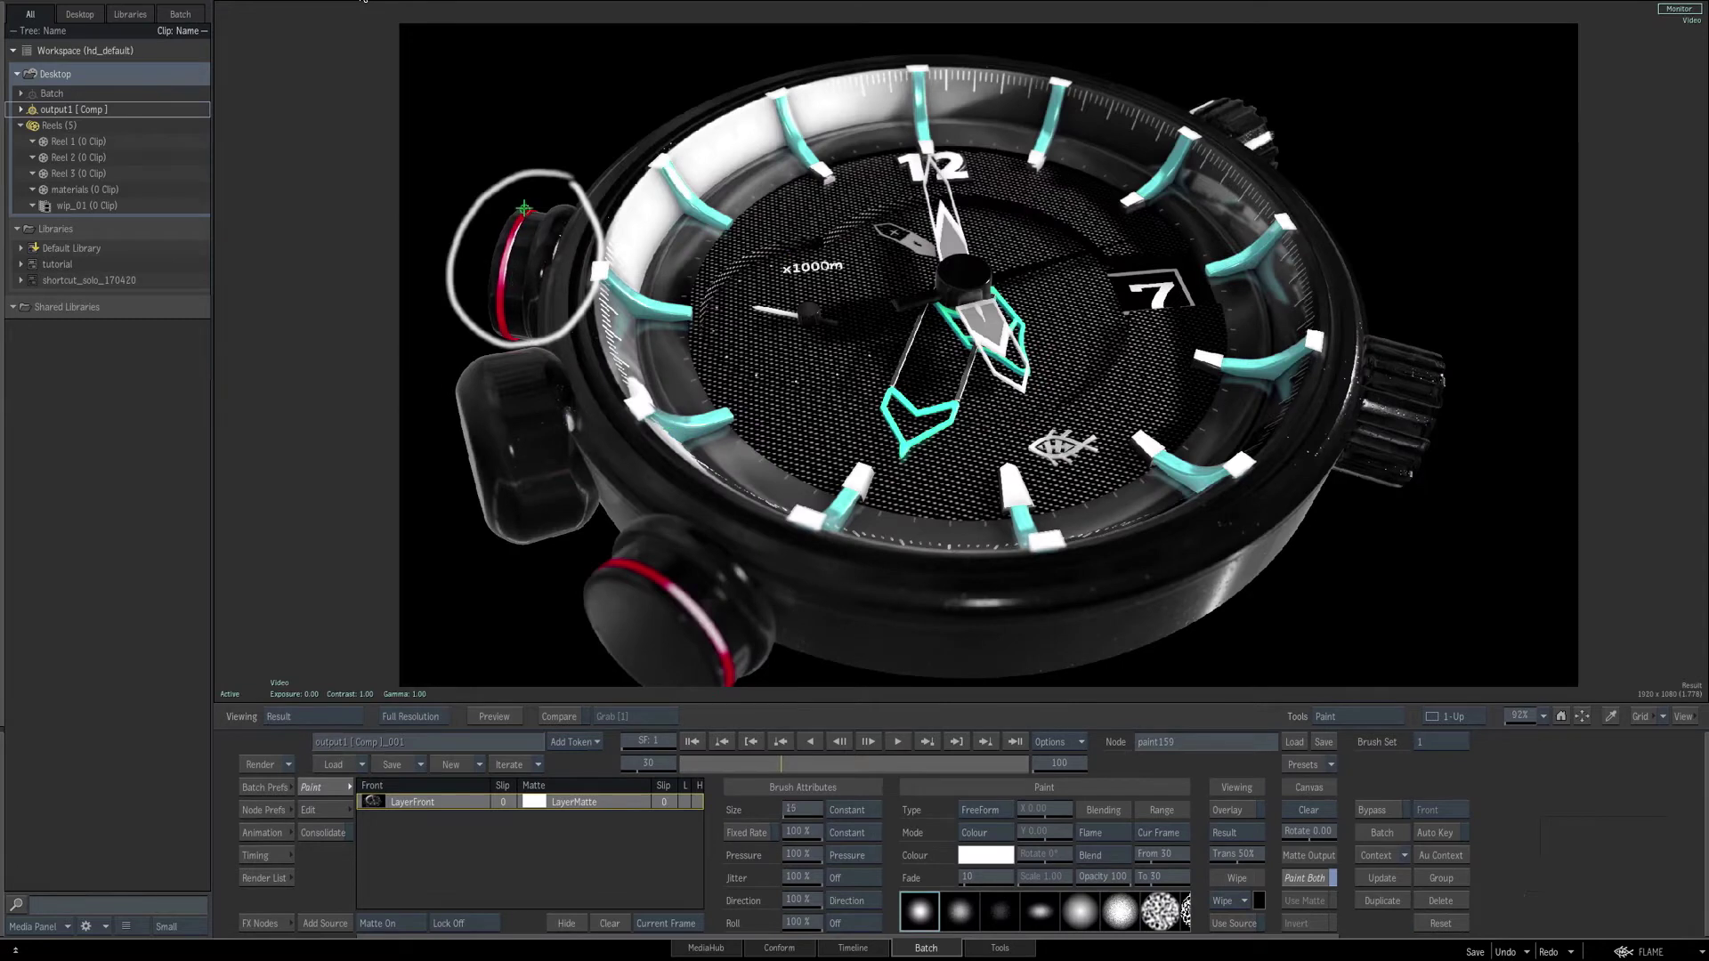
pyautogui.moveTo(542, 191); pyautogui.dragTo(531, 205)
pyautogui.press('Escape')
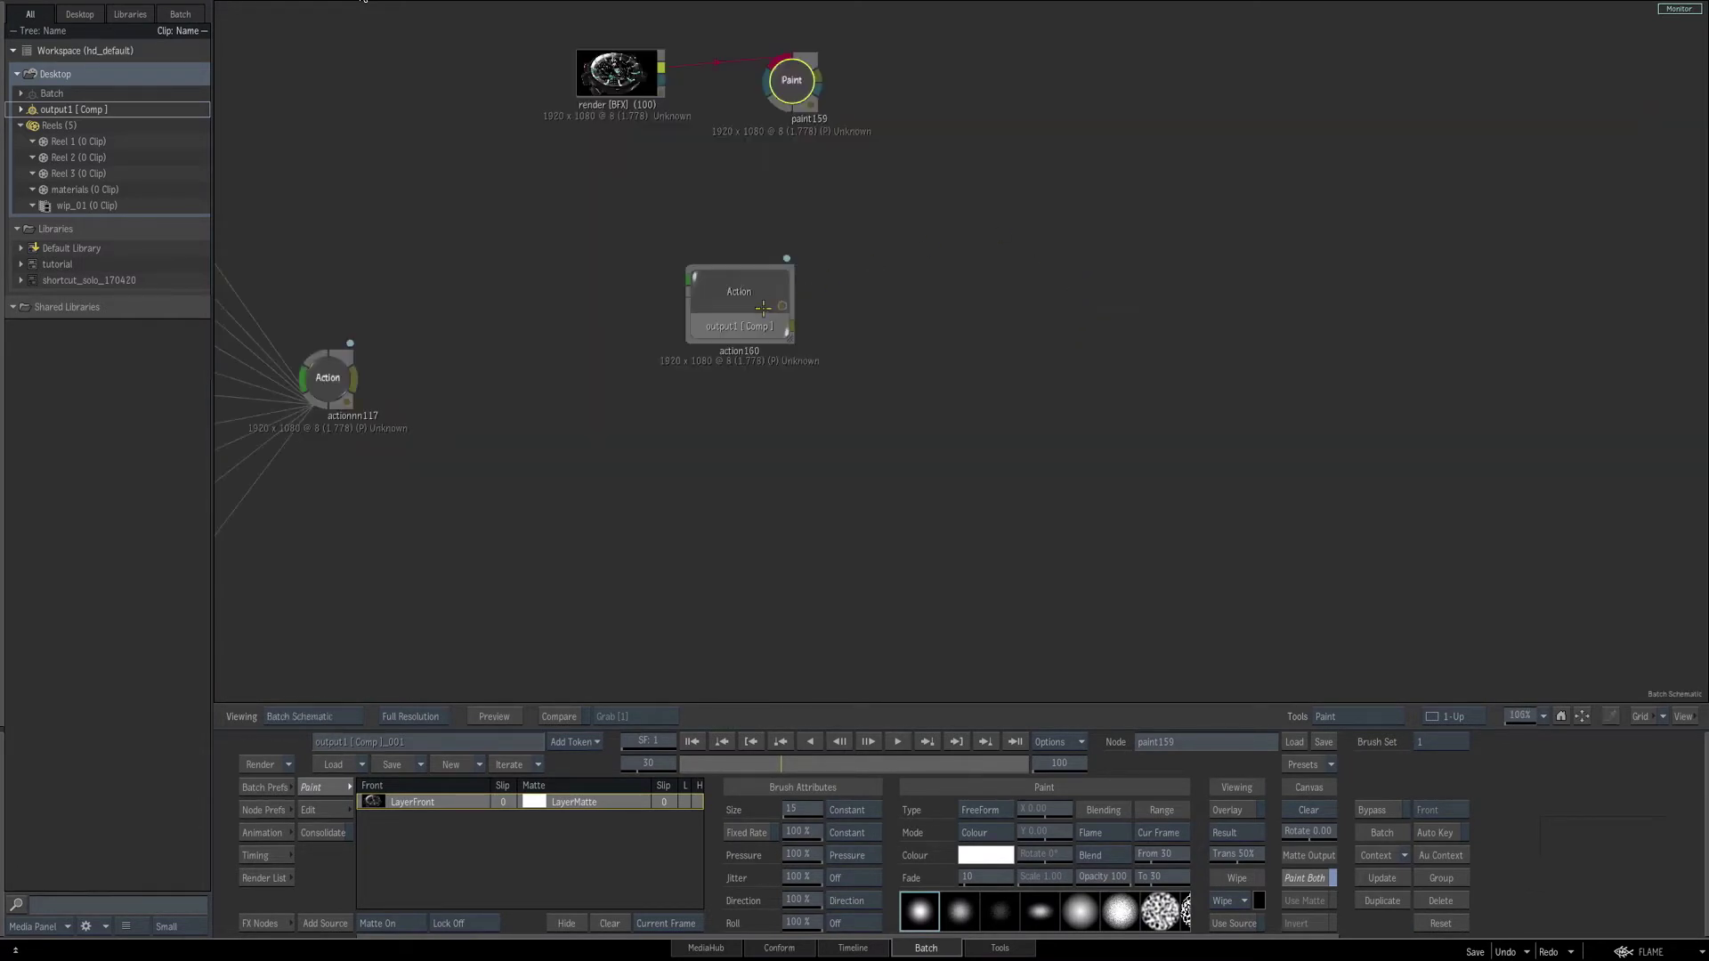
pyautogui.doubleClick(793, 84)
pyautogui.press('F4')
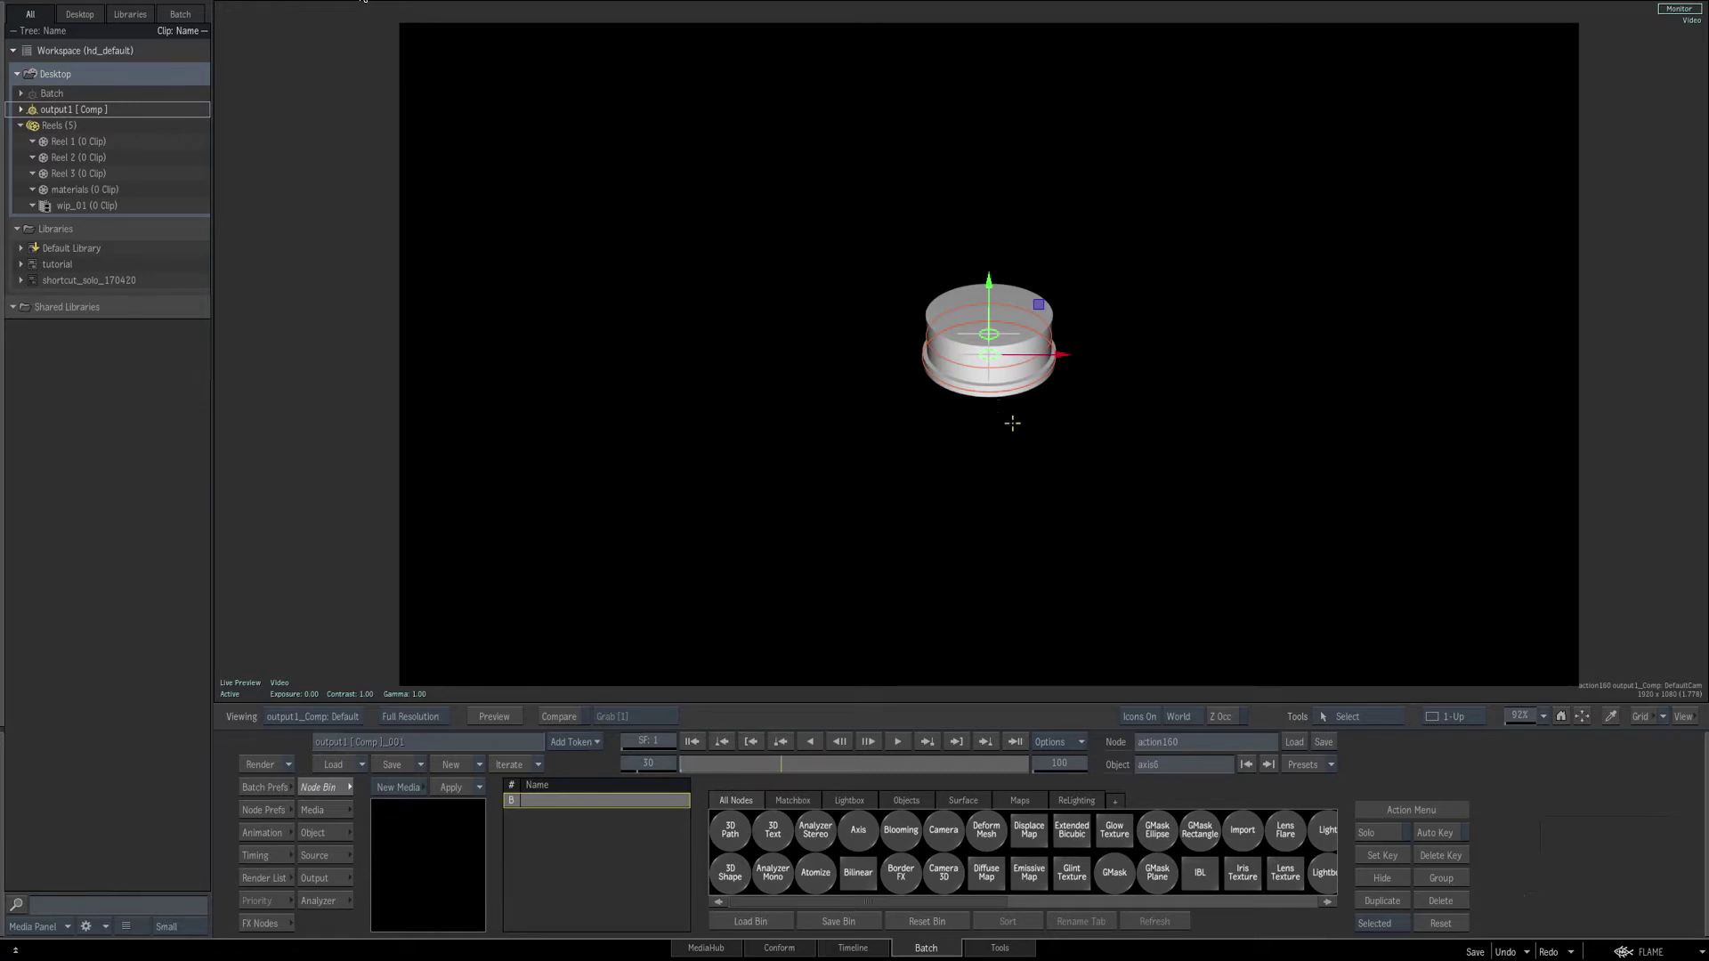
# Raise the third disc by setting its top axis to Z position 46.
pyautogui.press('F4')
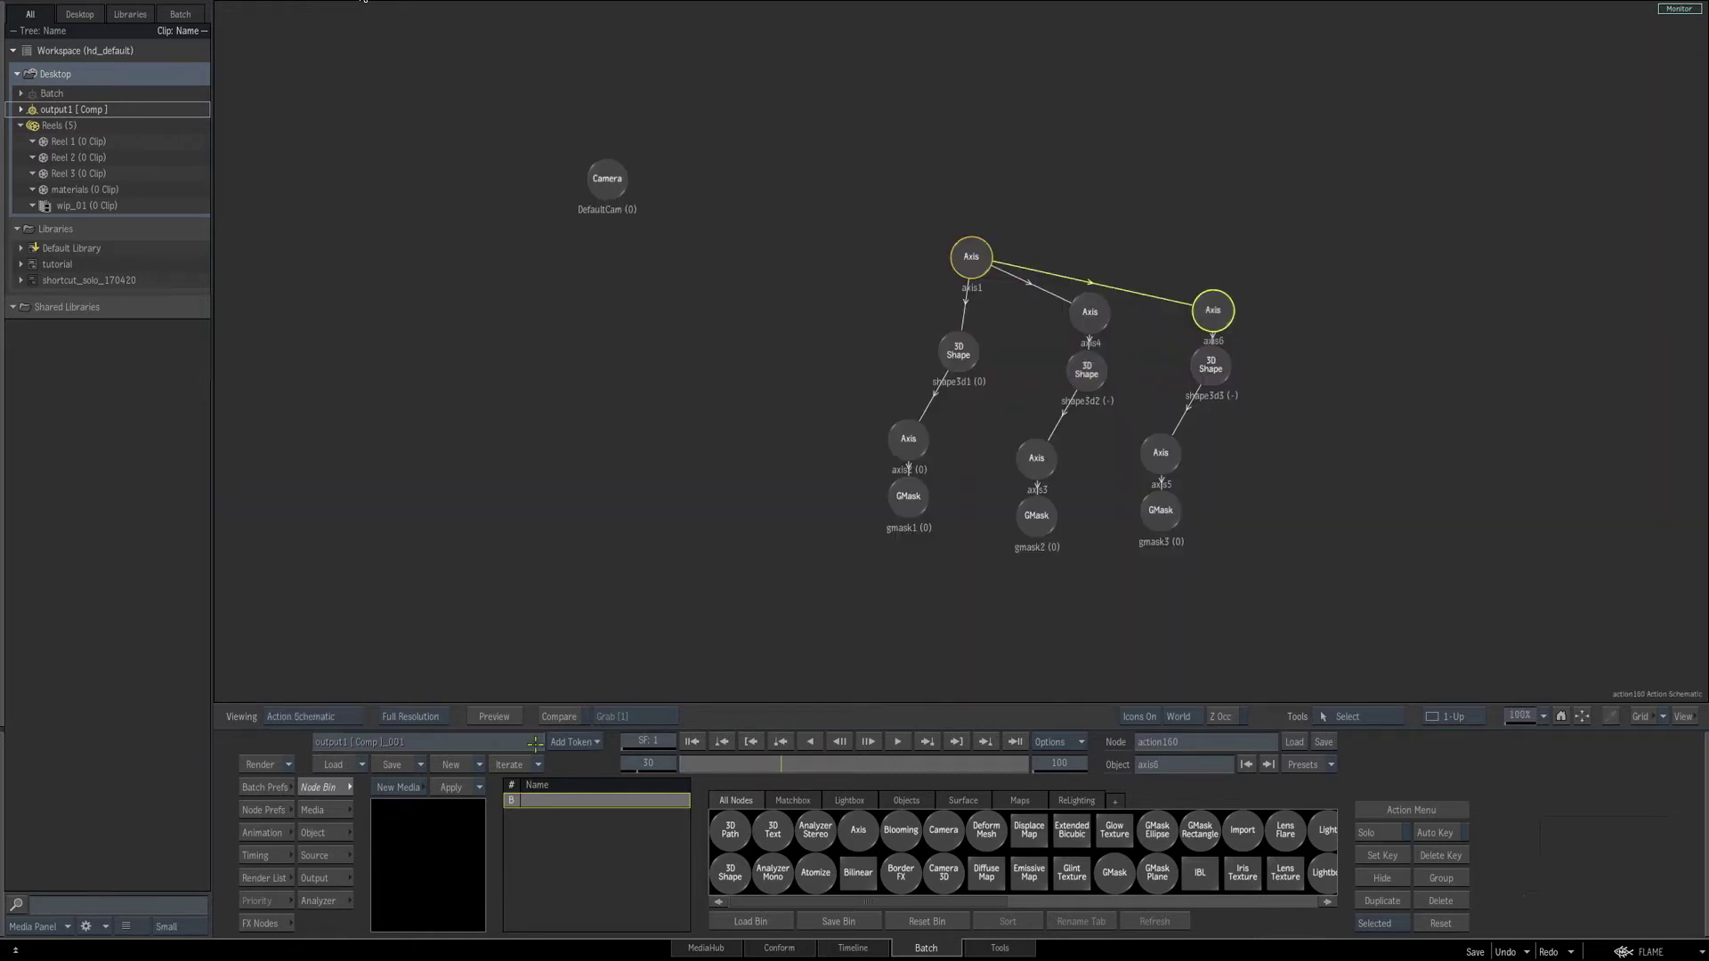
pyautogui.click(322, 833)
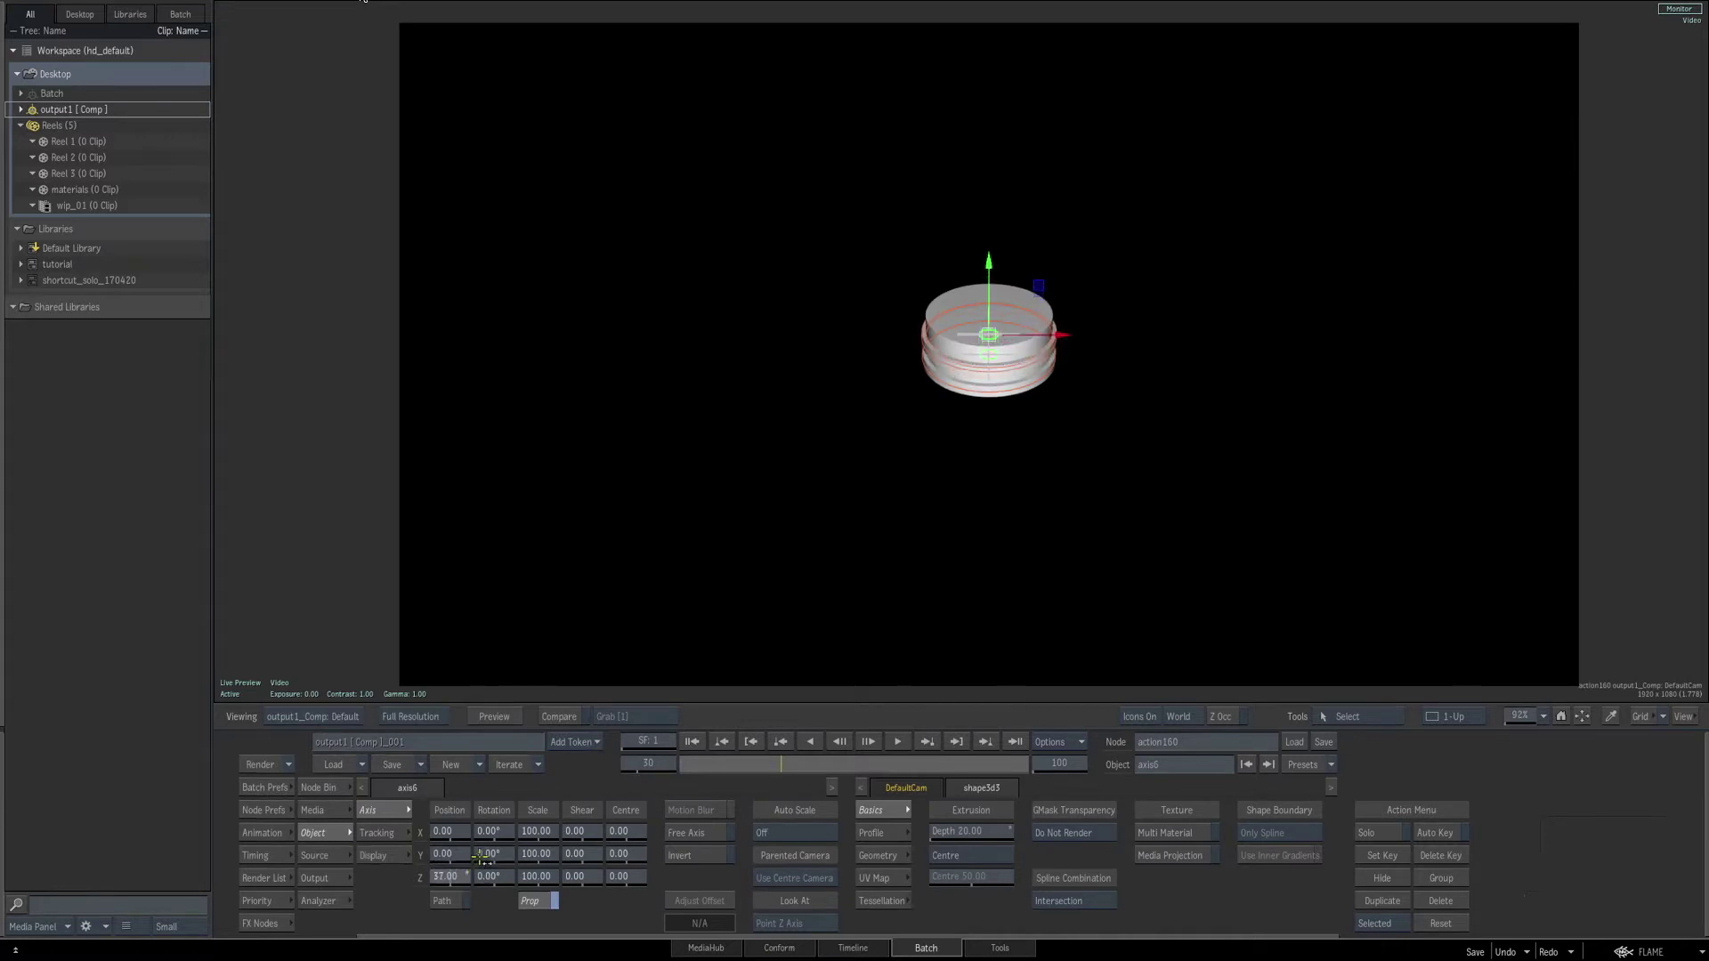
pyautogui.moveTo(482, 858); pyautogui.dragTo(490, 856)
pyautogui.moveTo(1521, 721); pyautogui.dragTo(1646, 606)
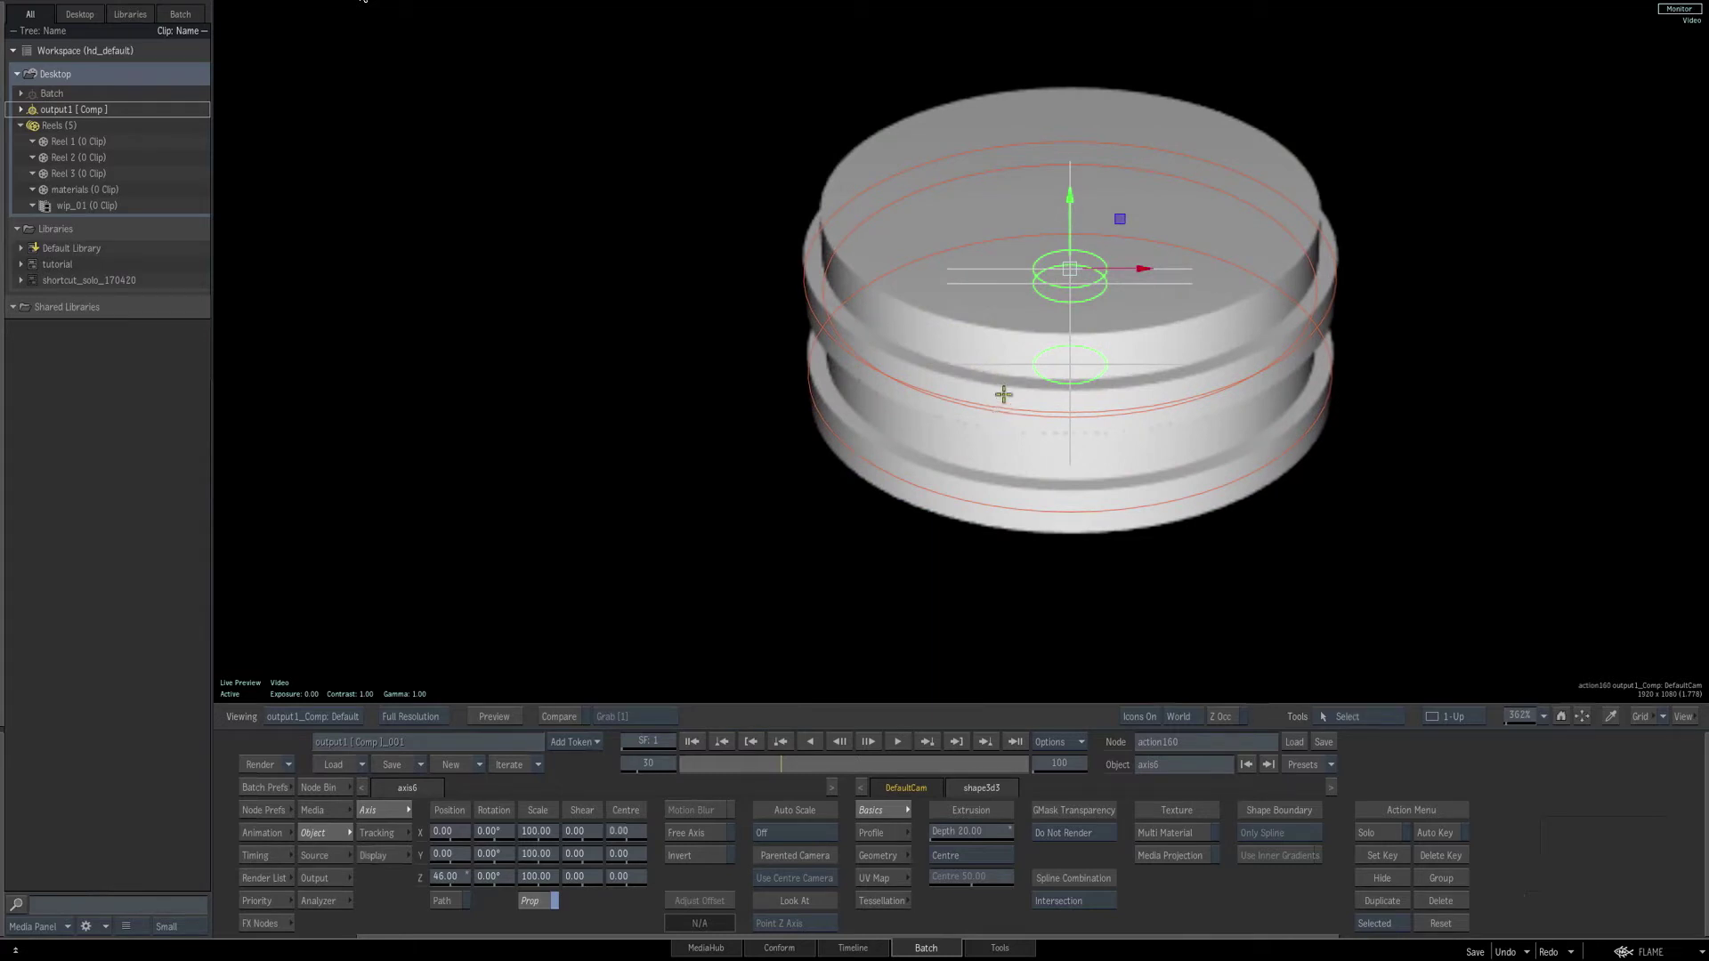
# Set the third disc's extrusion depth to 8 to make it a thin ring.
pyautogui.press('F4')
pyautogui.click(1205, 364)
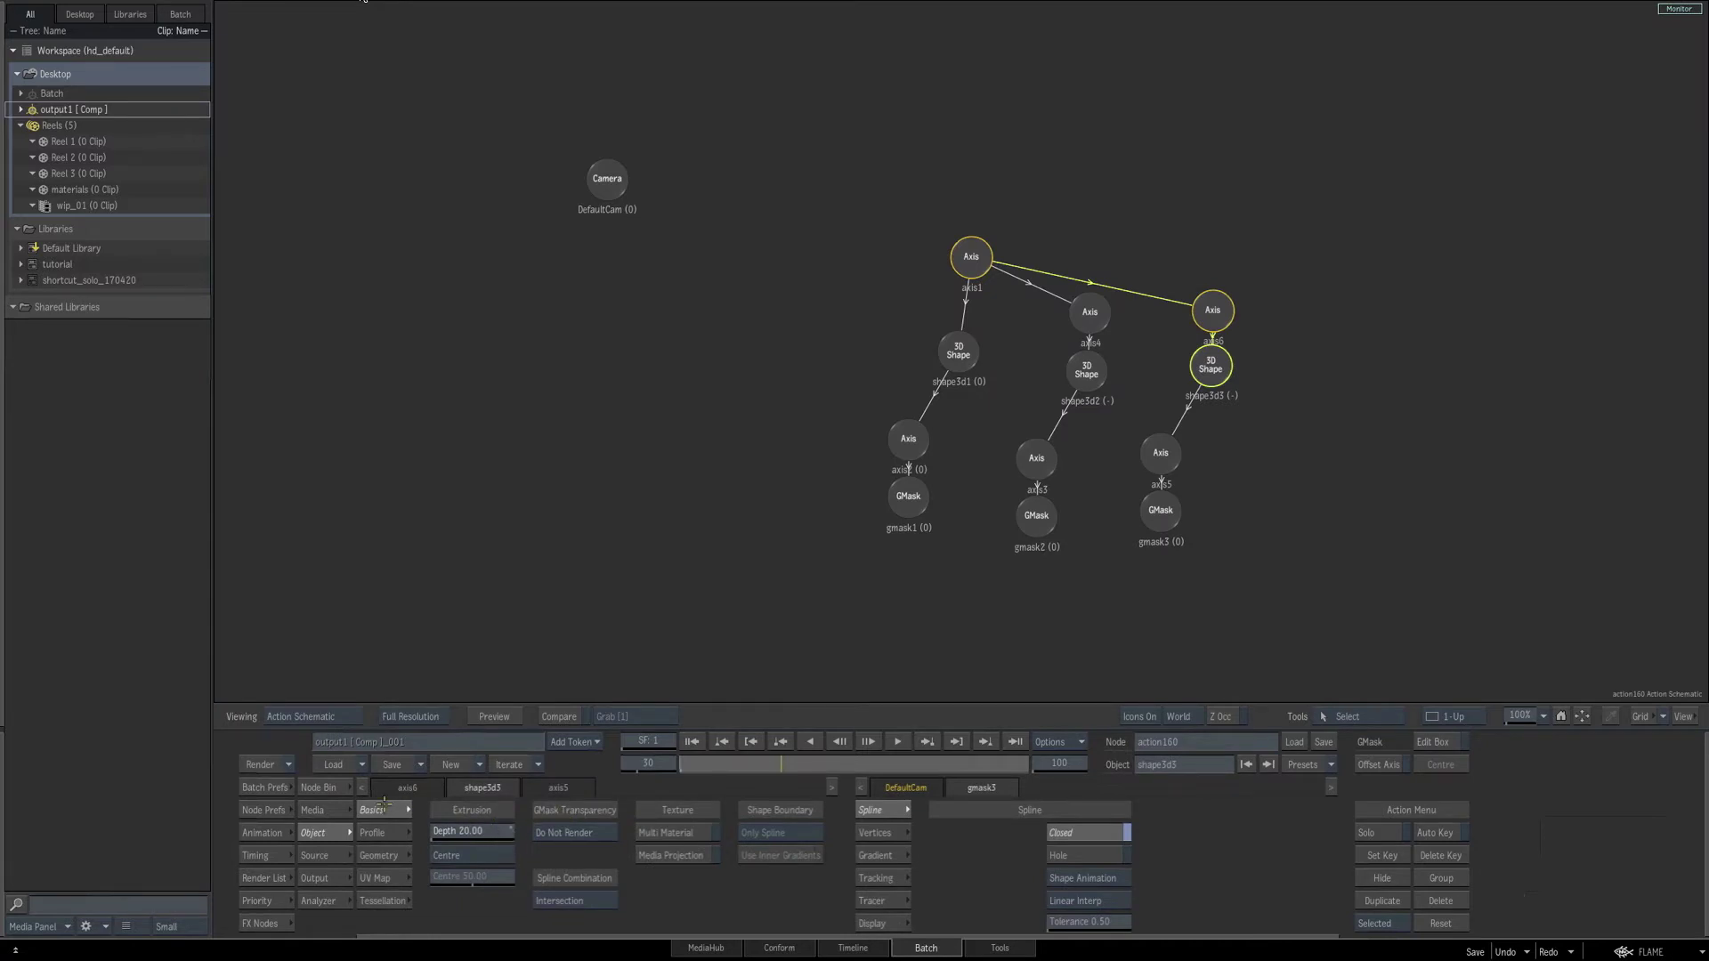
pyautogui.press('F4')
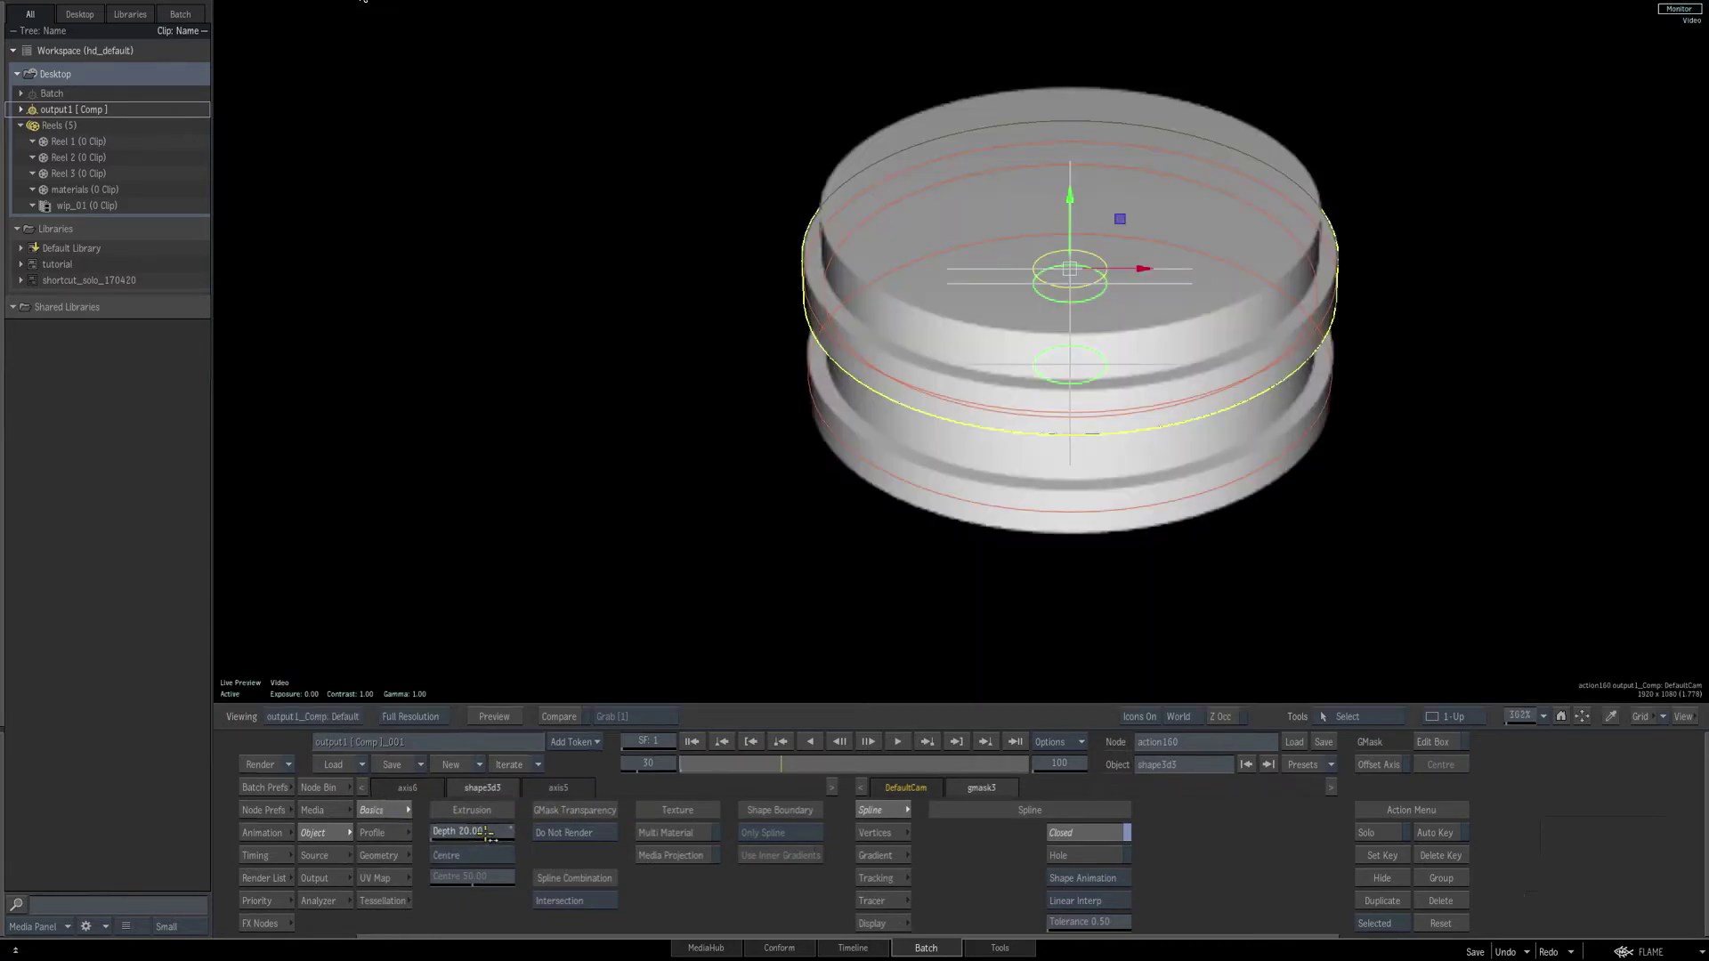
pyautogui.click(487, 833)
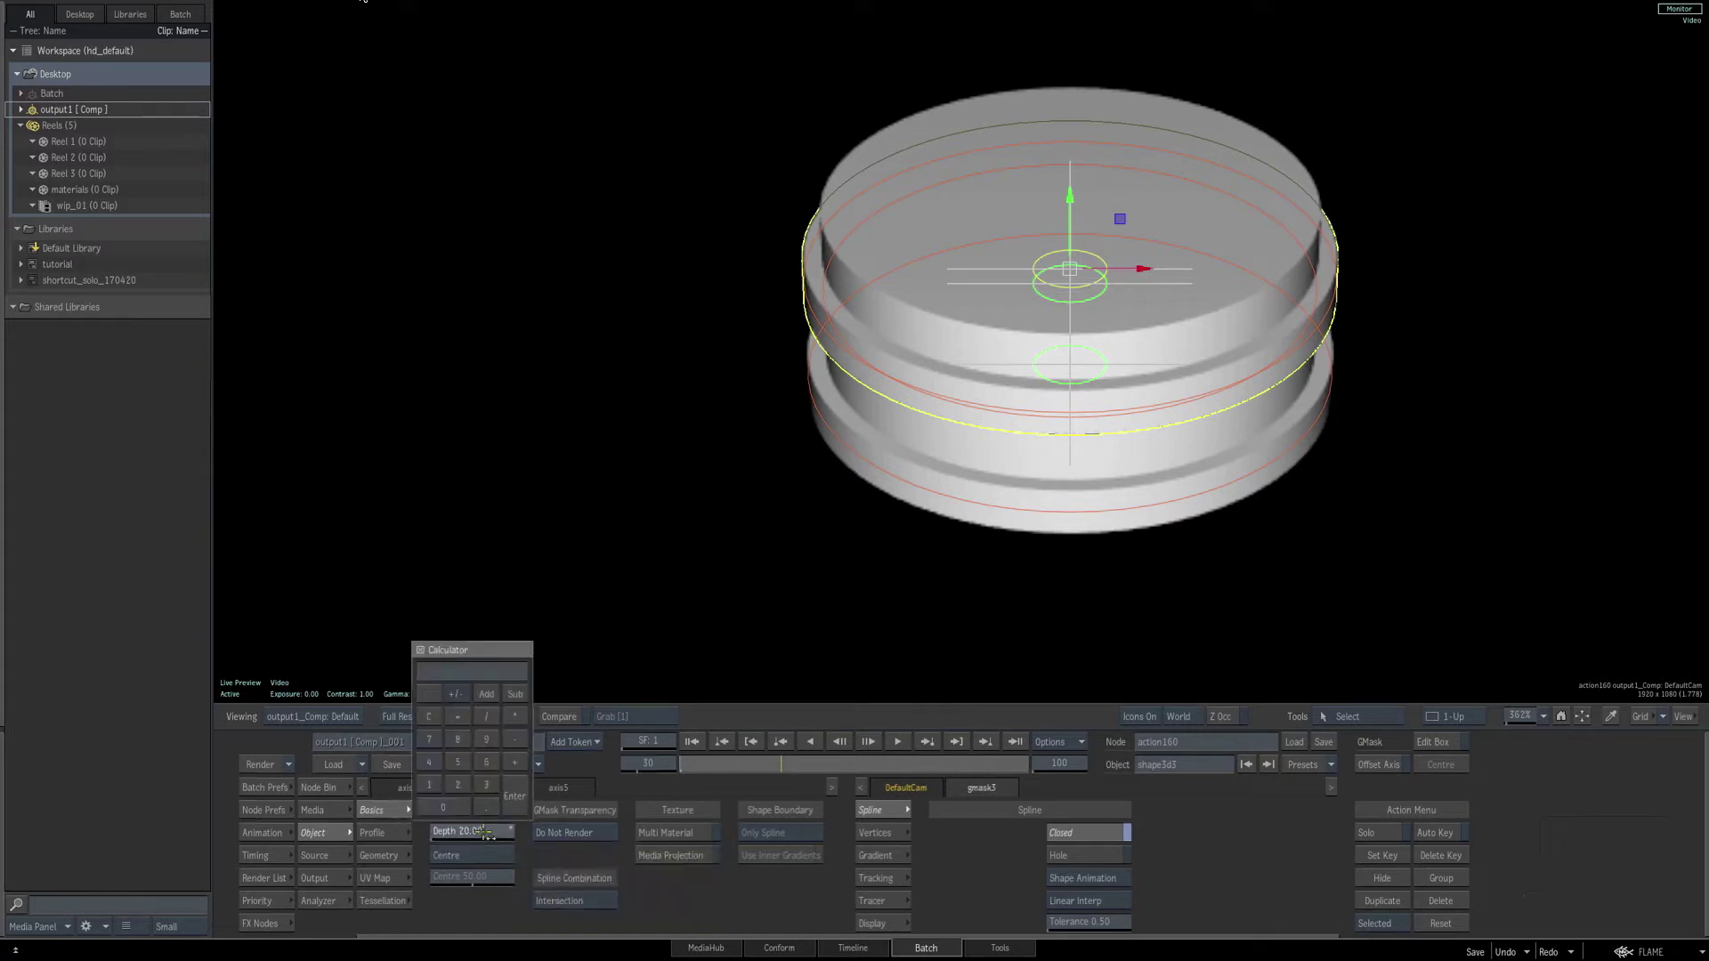
pyautogui.write('8')
pyautogui.press('Return')
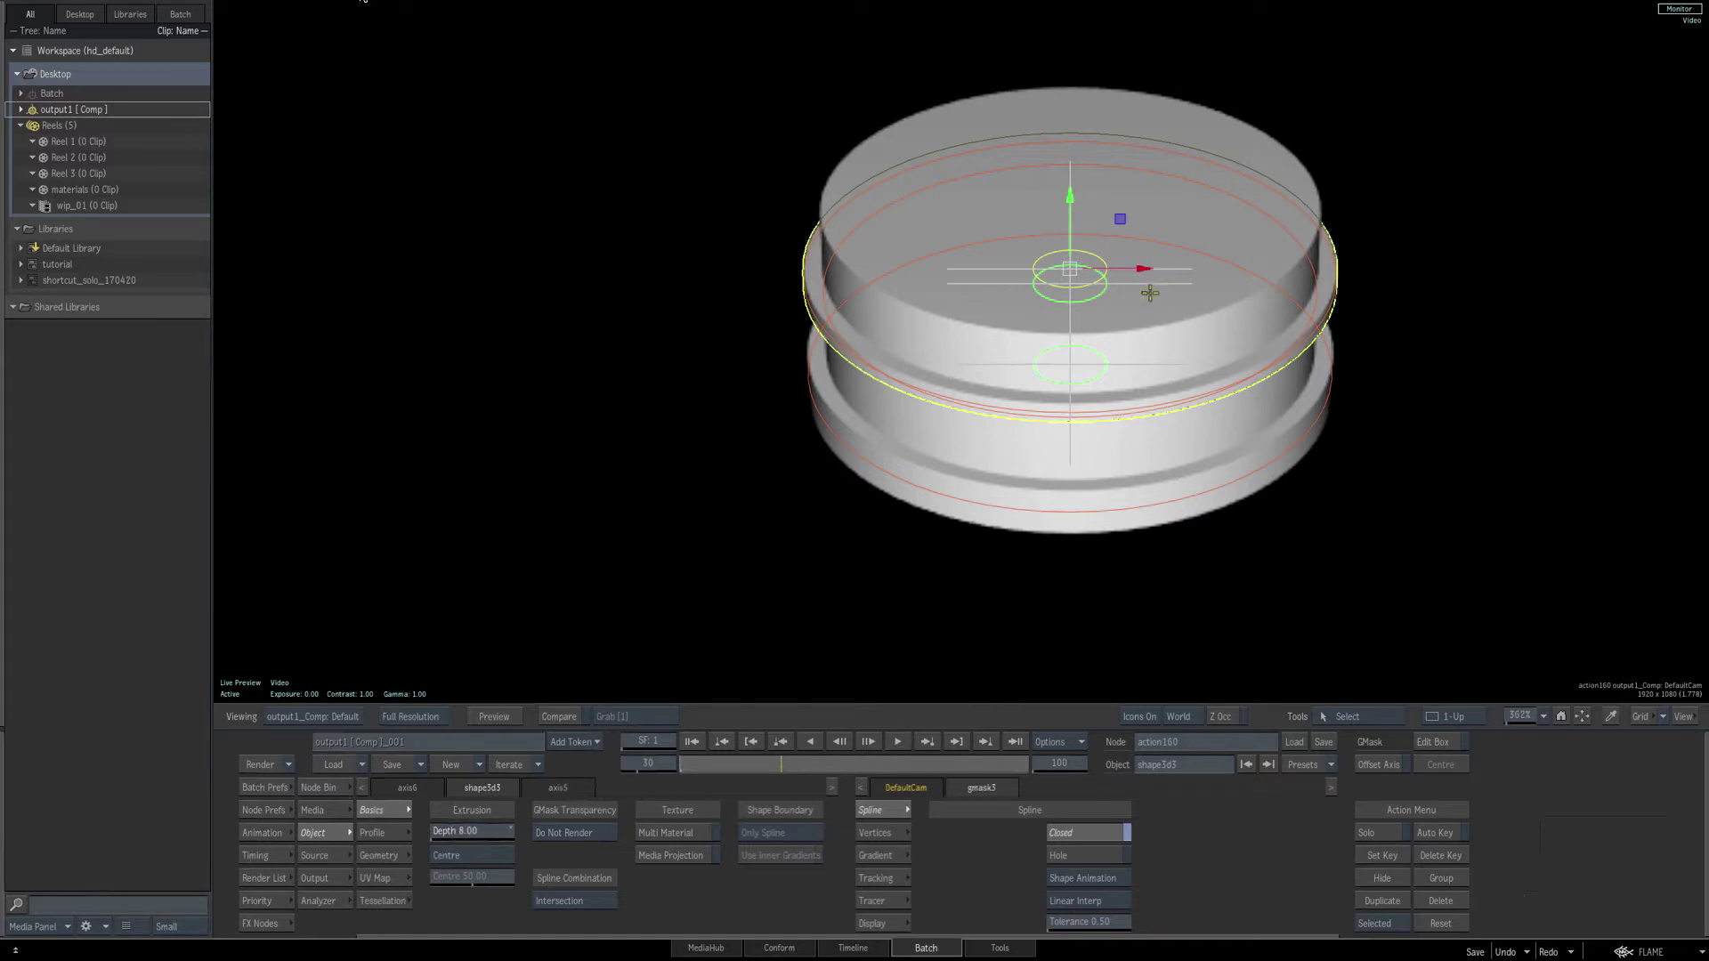
# Scale the third disc's GMask axis proportionally to 97 and hide the viewport icons.
pyautogui.press('F4')
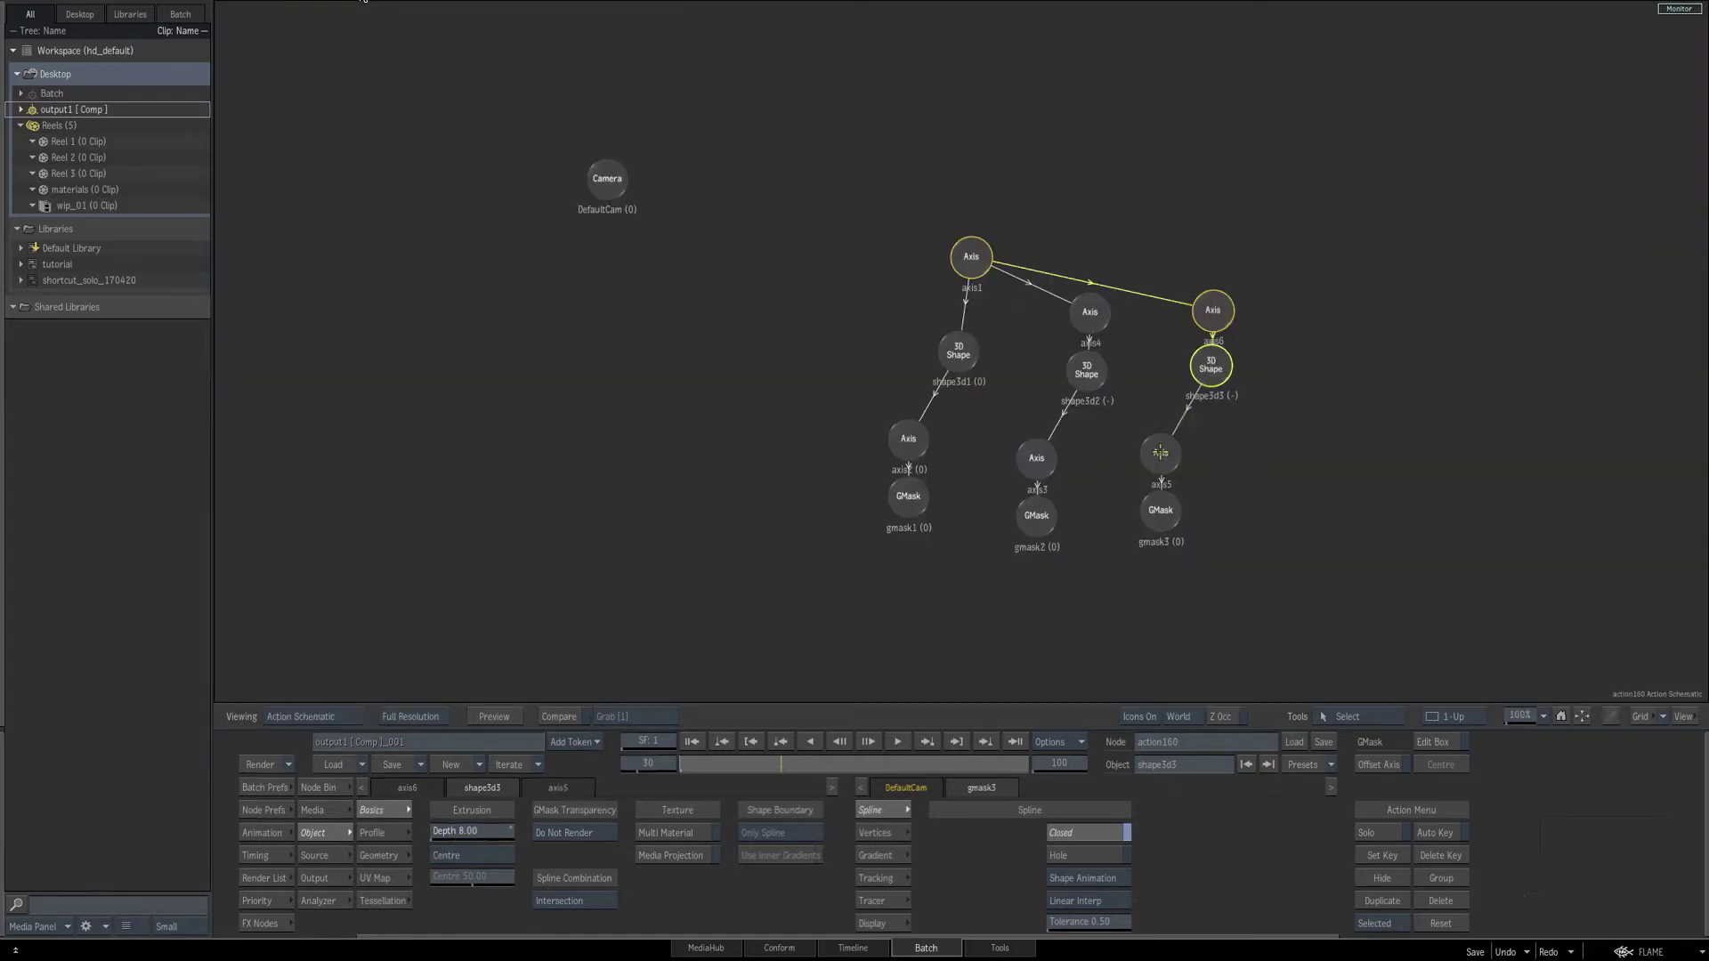
pyautogui.click(1159, 452)
pyautogui.press('F1')
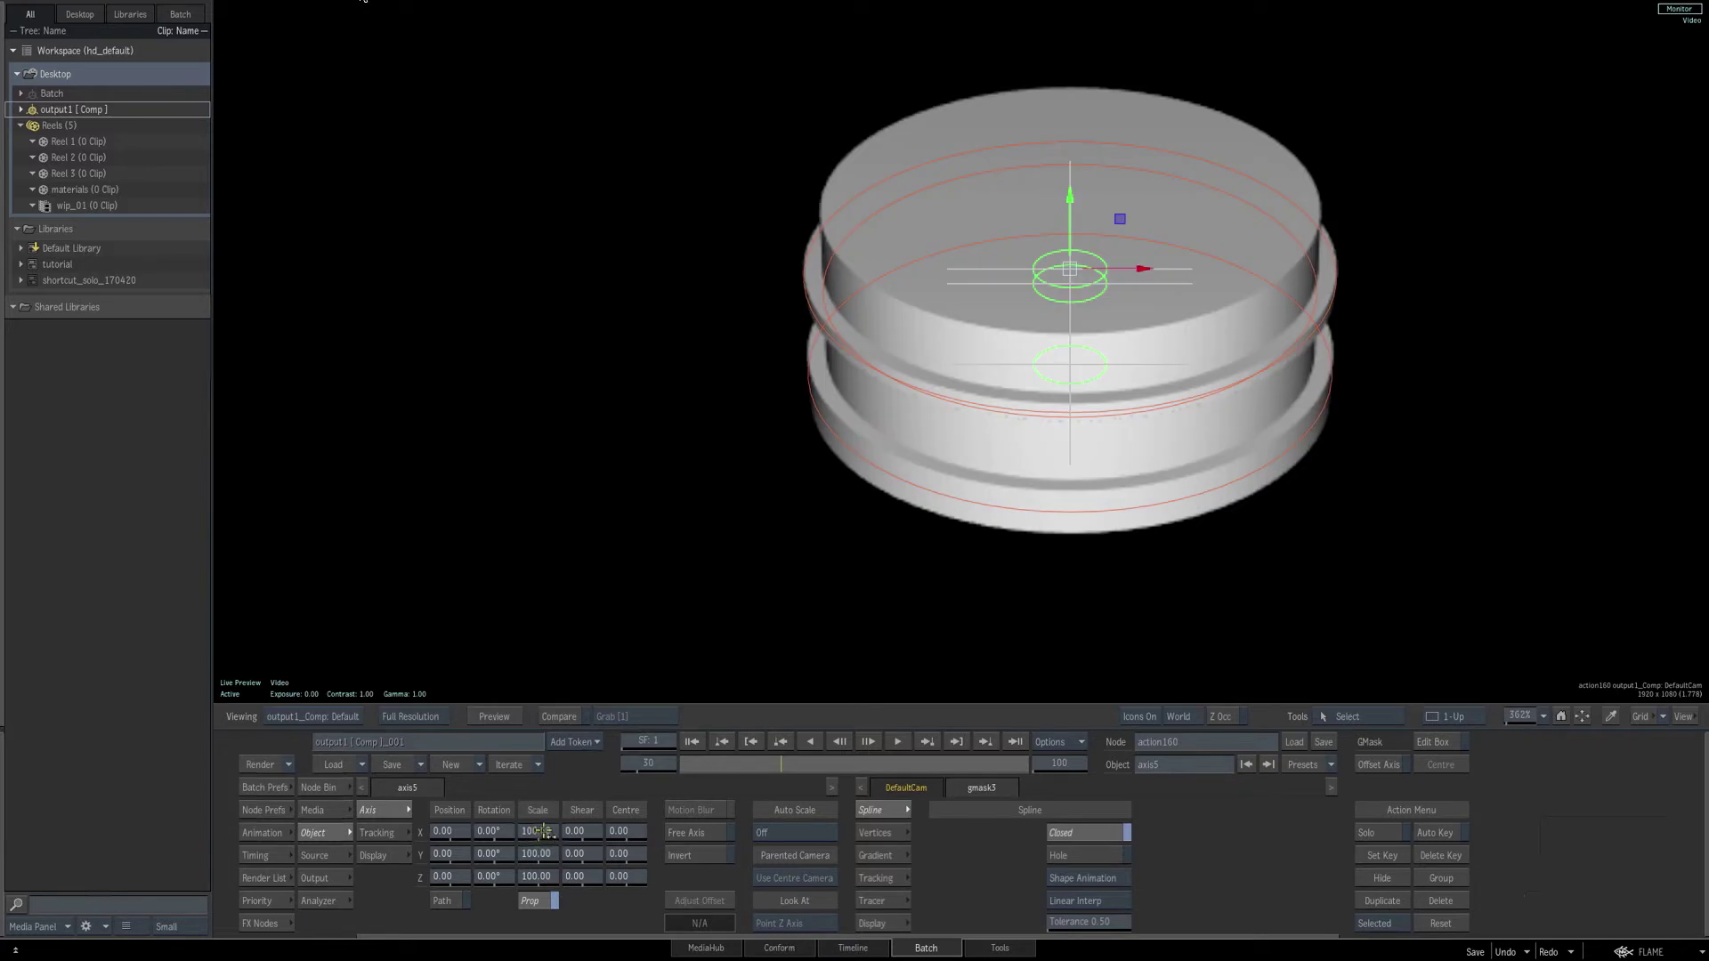
pyautogui.moveTo(543, 831); pyautogui.dragTo(529, 831)
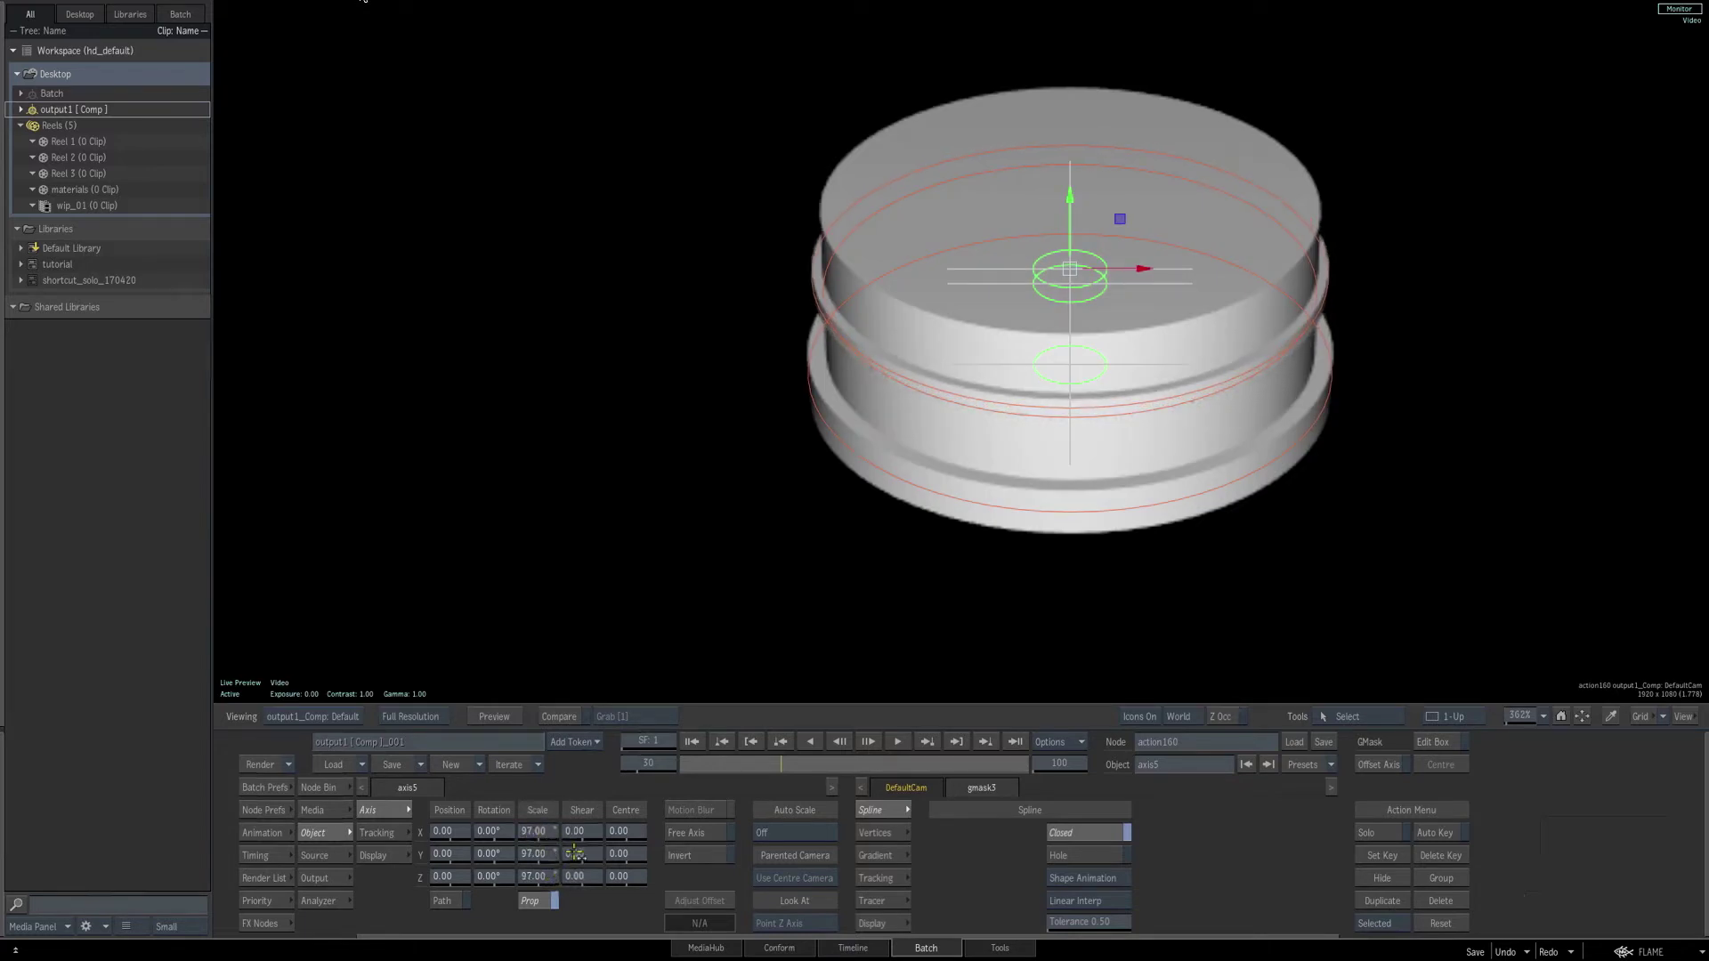
pyautogui.hotkey('shift', 'w')
pyautogui.hotkey('shift', 'w')
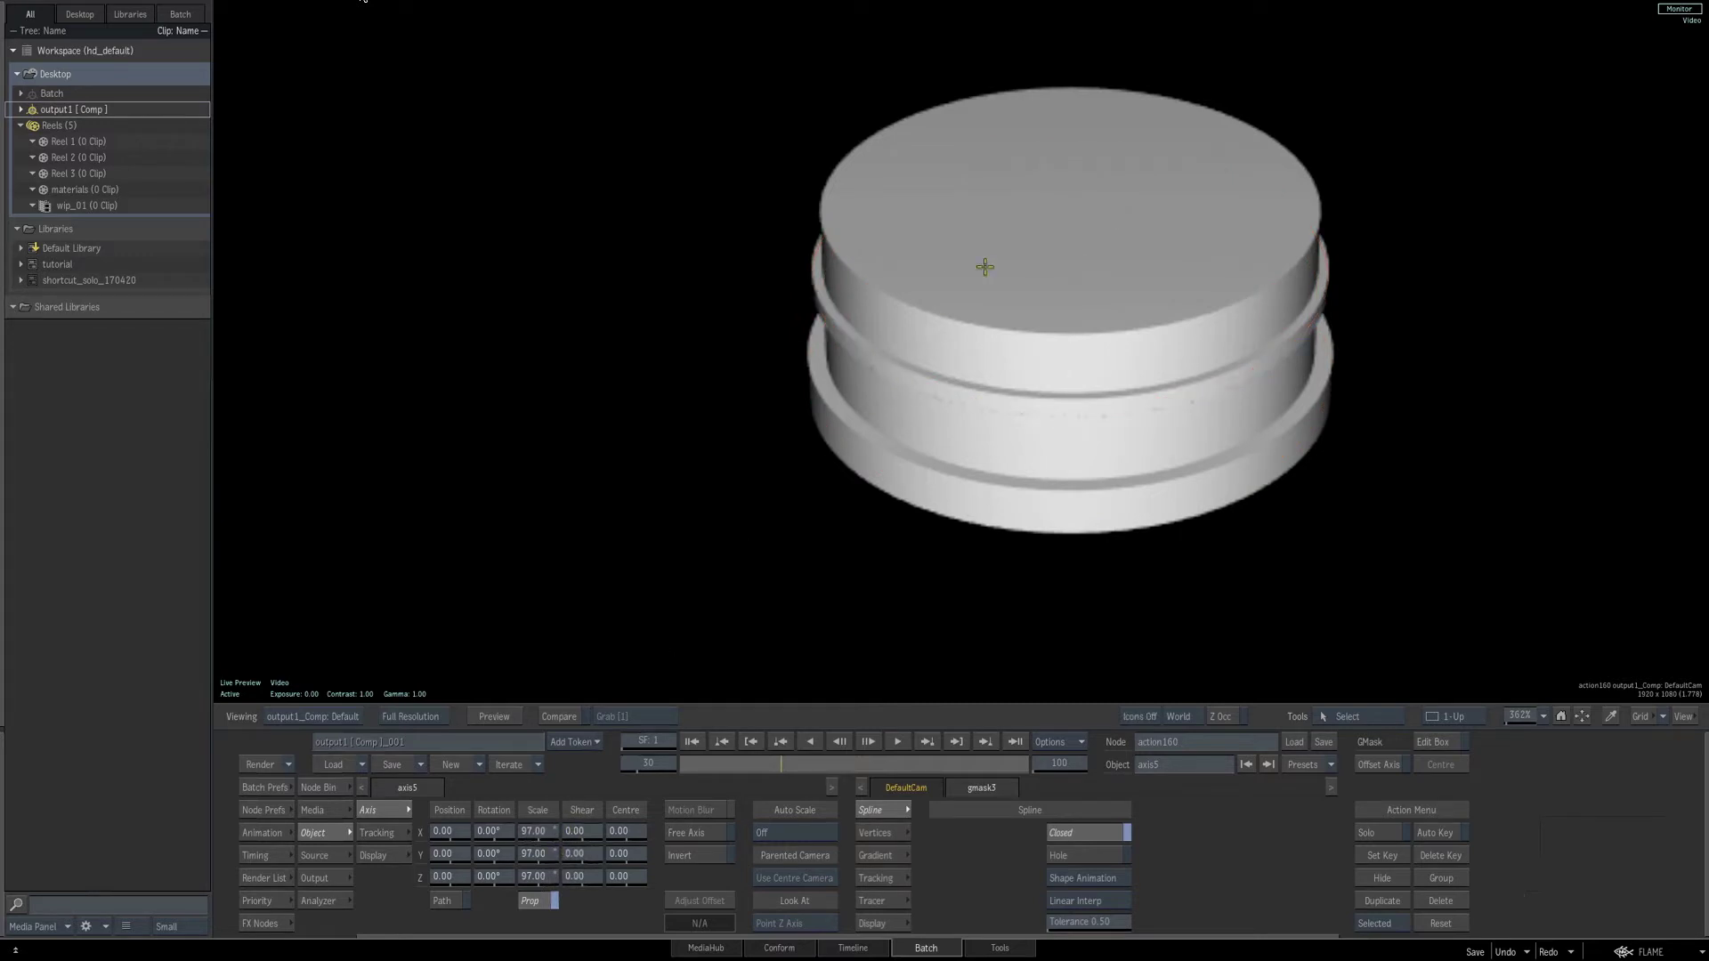
# Raise the thin ring closer to the button's top by setting its top axis to Z position 55.
pyautogui.press('Escape')
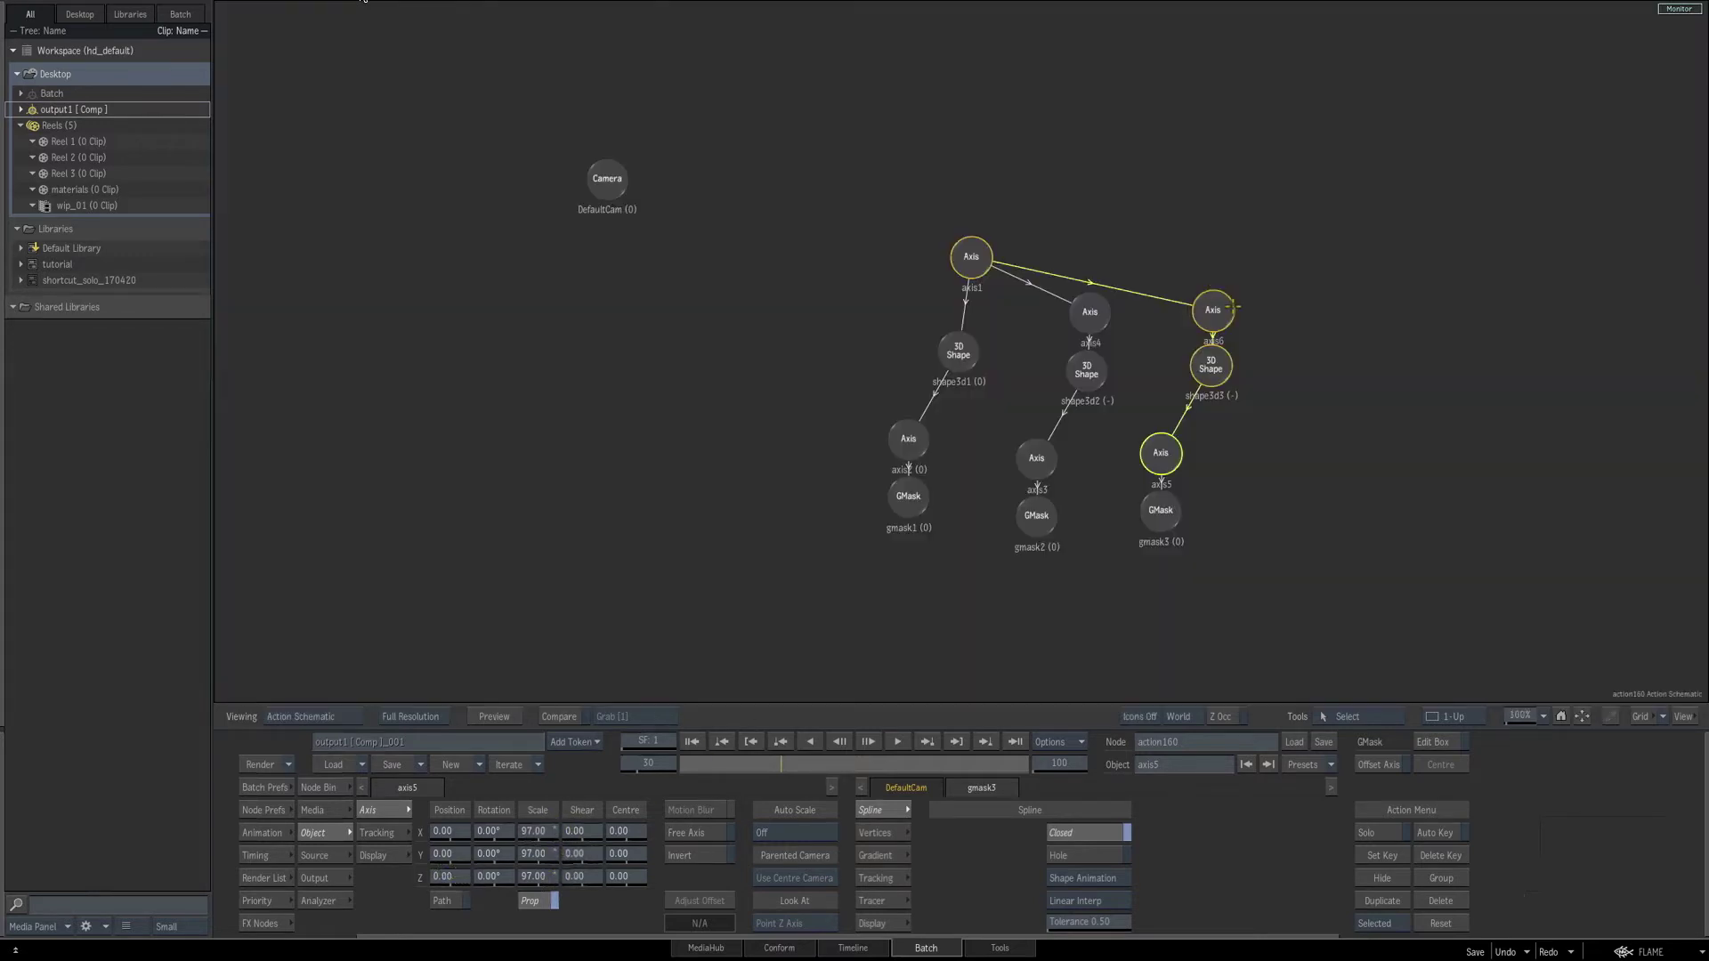
pyautogui.click(1221, 309)
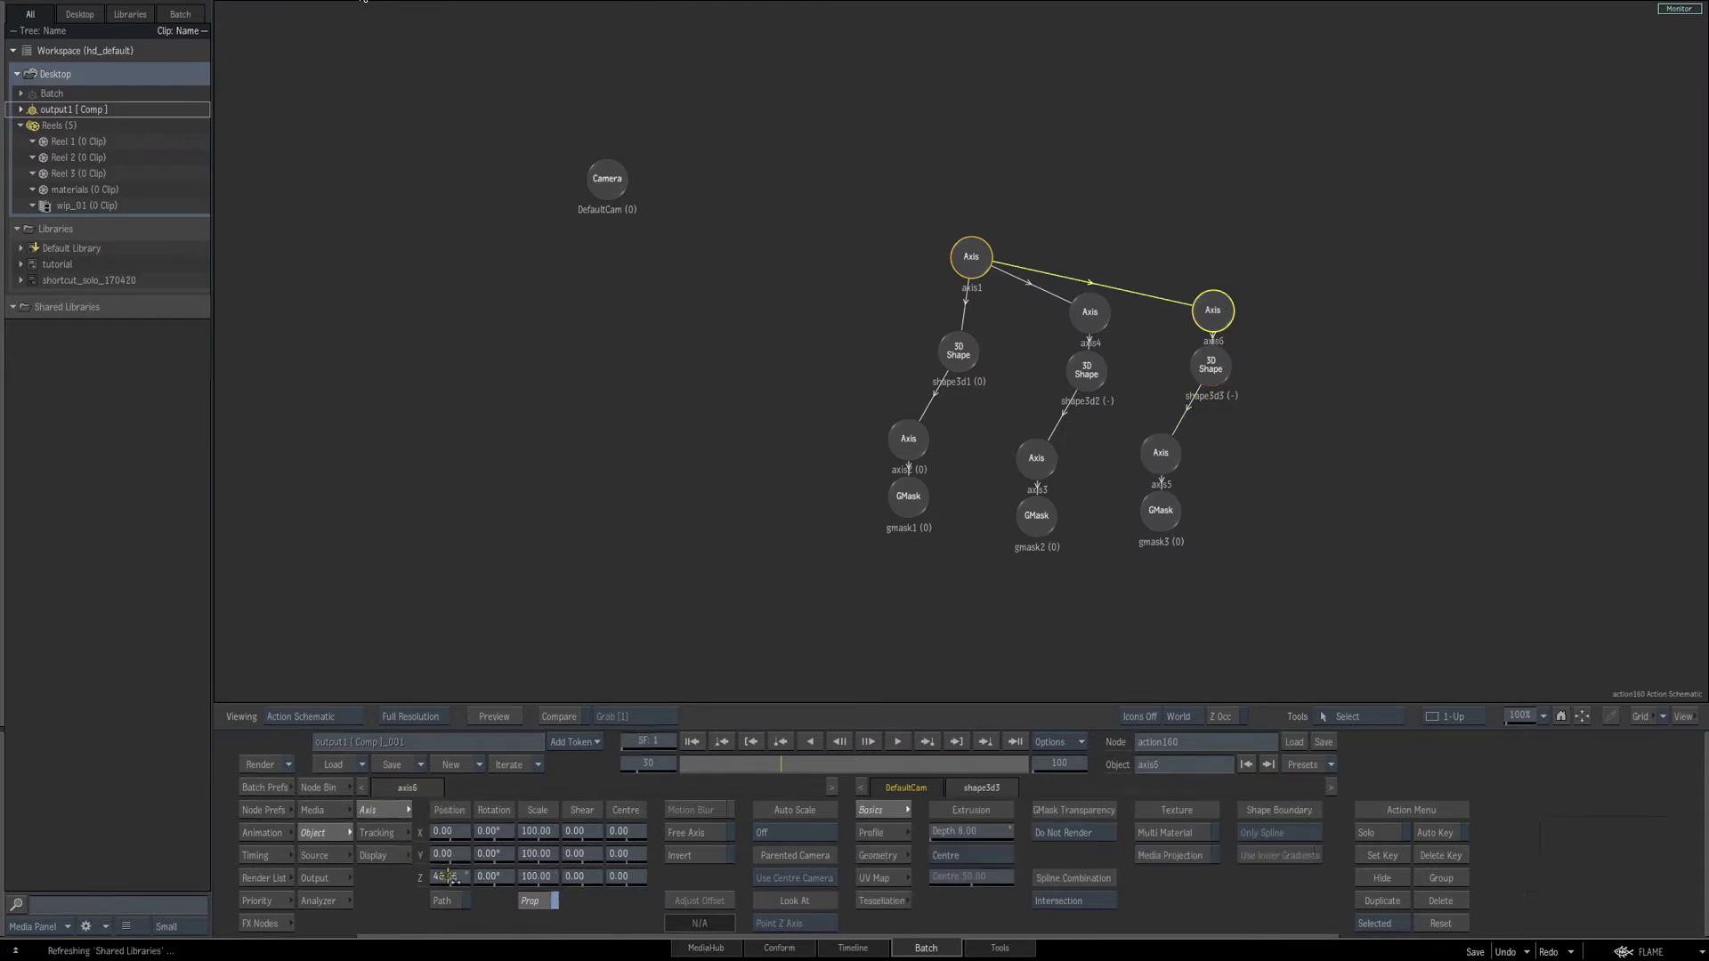
pyautogui.press('F1')
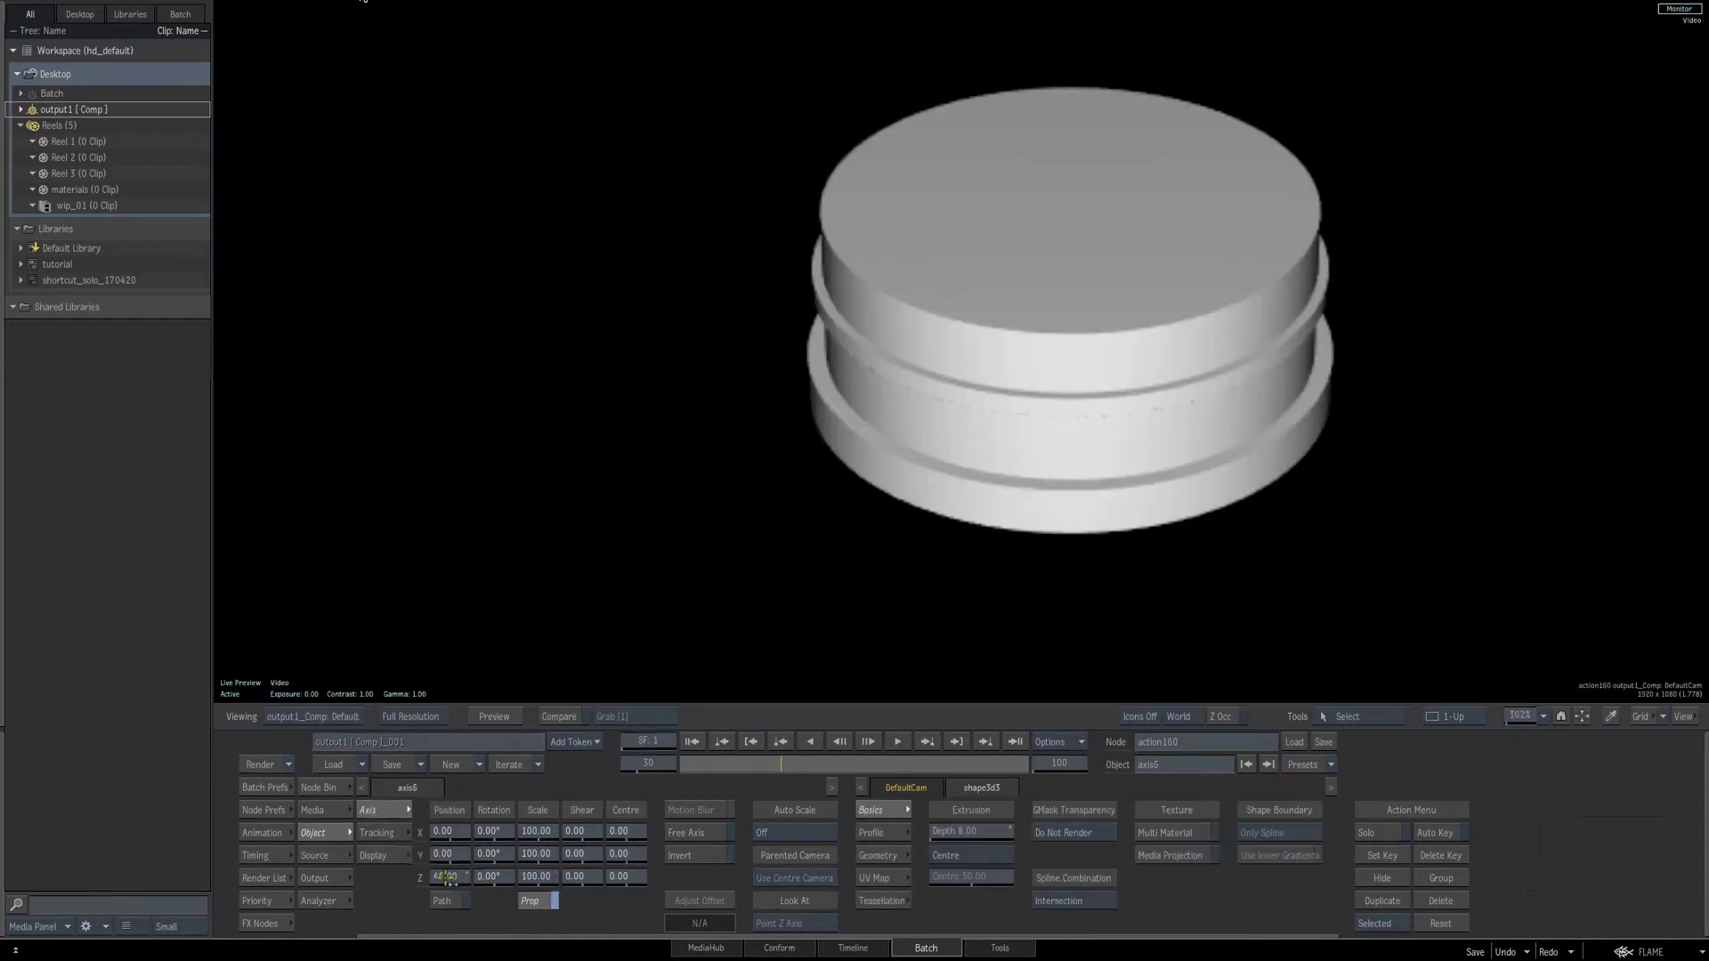
pyautogui.moveTo(447, 879); pyautogui.dragTo(449, 886)
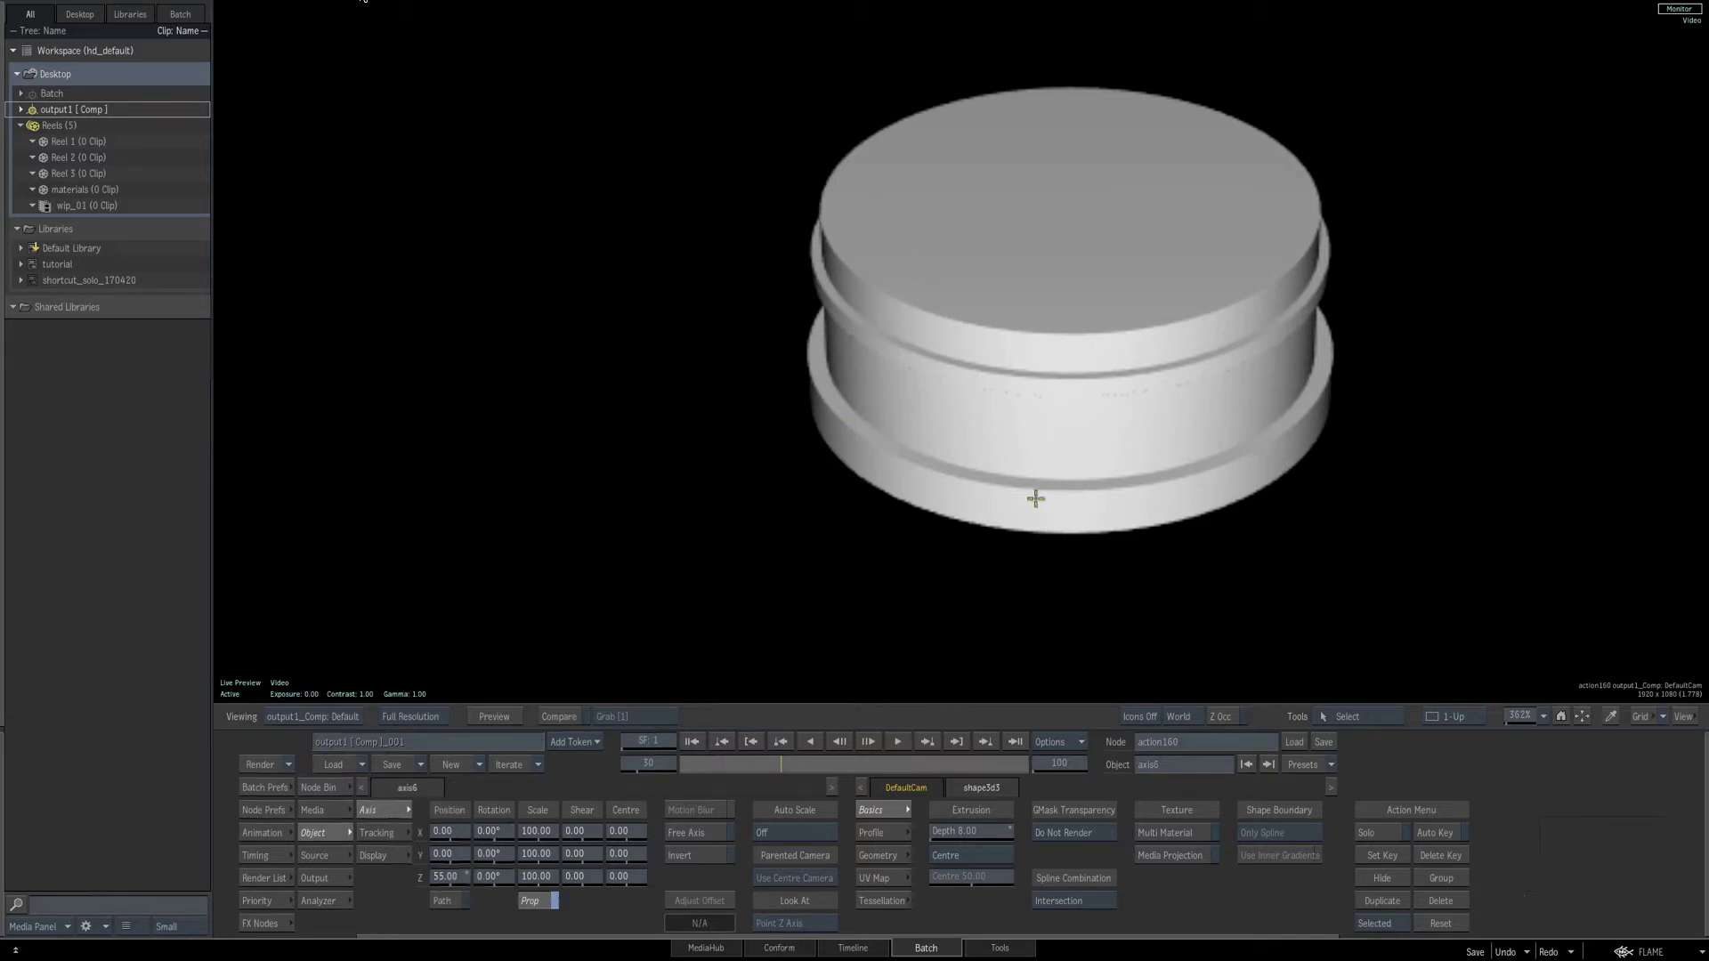
# Round the base disc's edge with a bevel angle of 18.10 and a bevel curvature of 0.55.
pyautogui.press('F4')
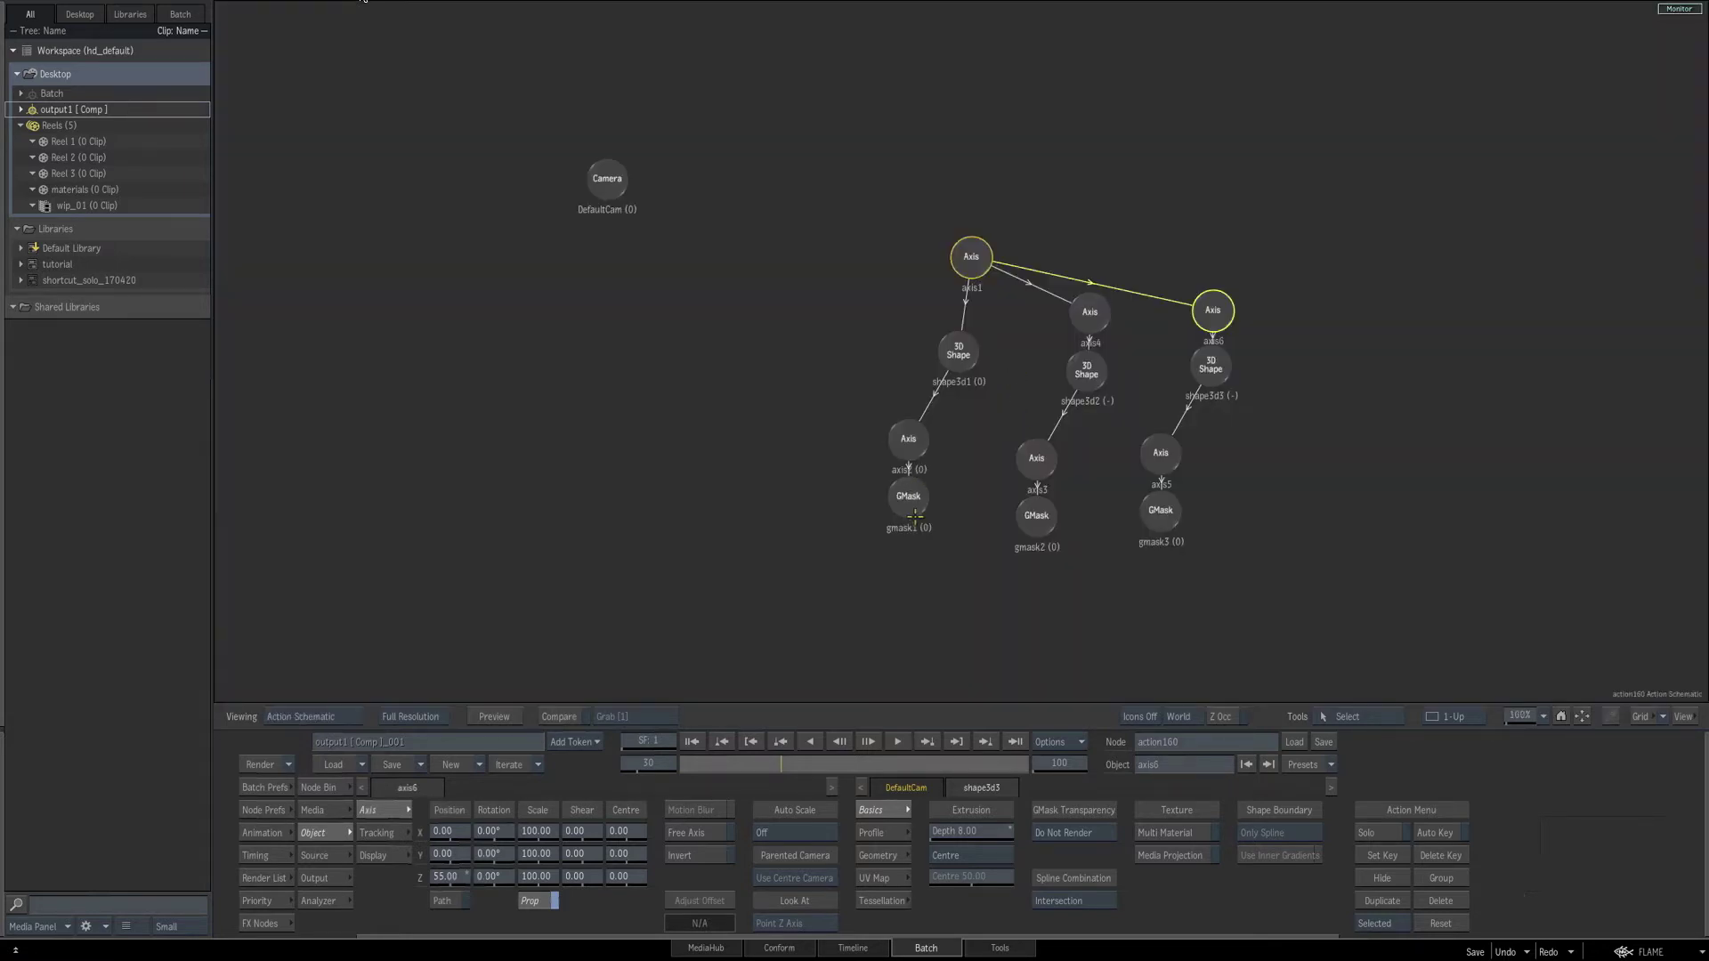
pyautogui.click(958, 349)
pyautogui.press('F1')
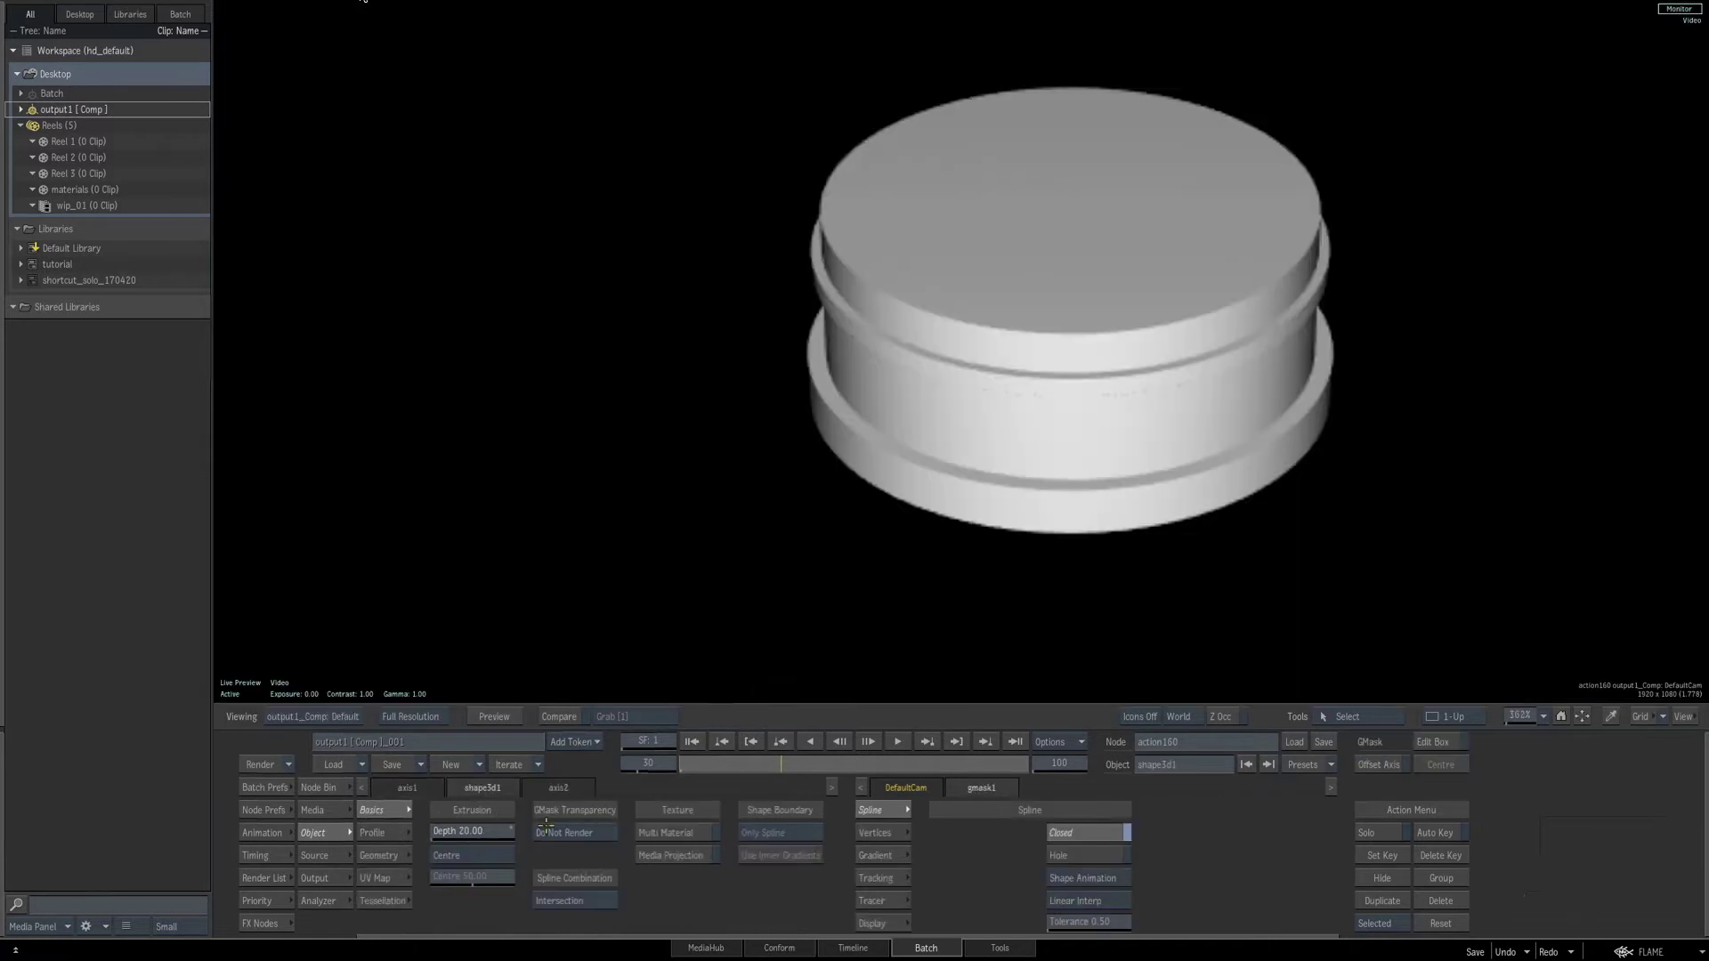
pyautogui.click(381, 833)
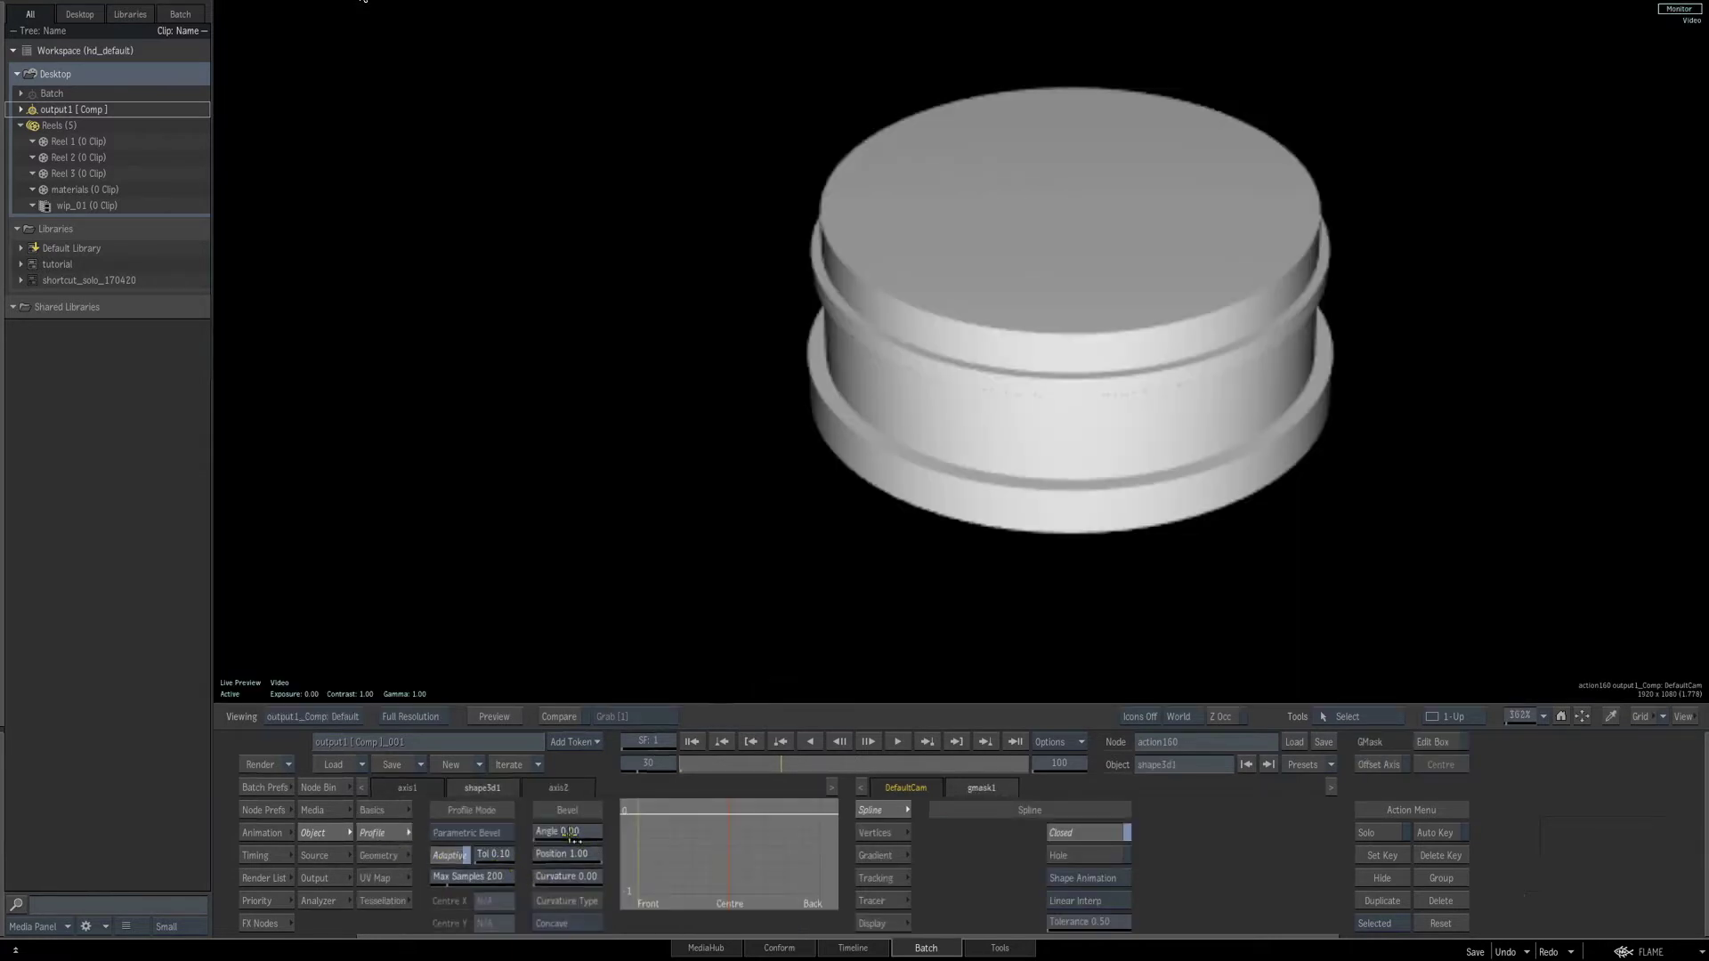
pyautogui.moveTo(571, 839); pyautogui.dragTo(630, 813)
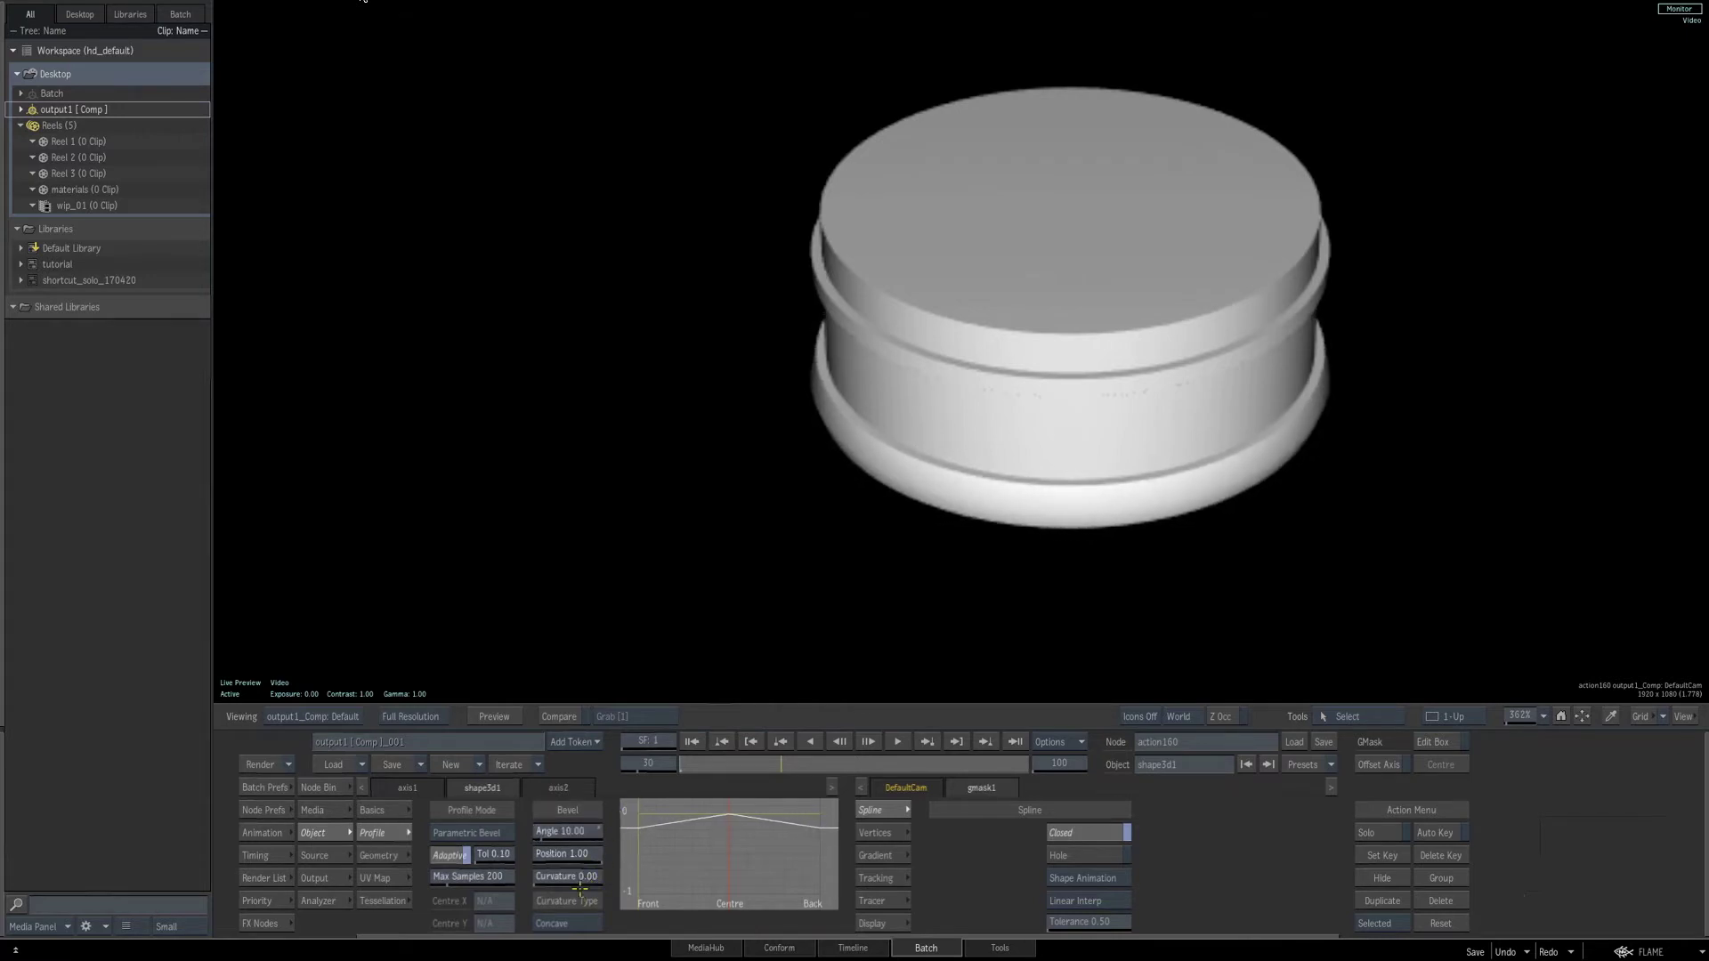
pyautogui.moveTo(579, 888); pyautogui.dragTo(616, 815)
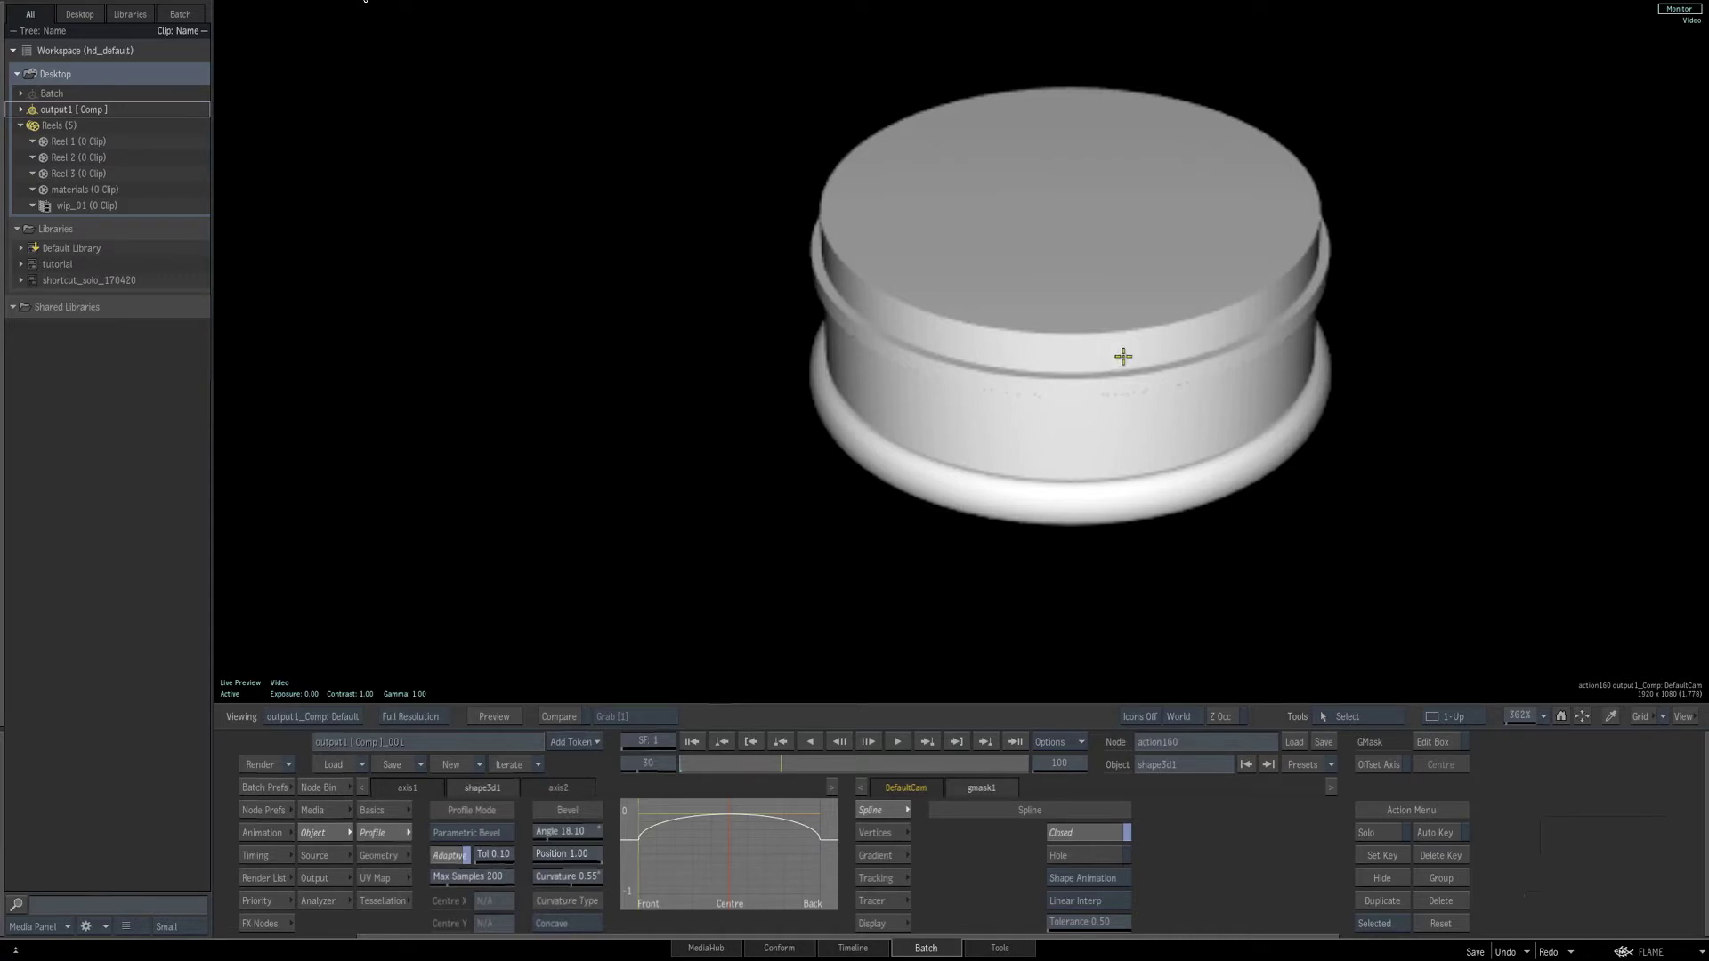
pyautogui.press('Escape')
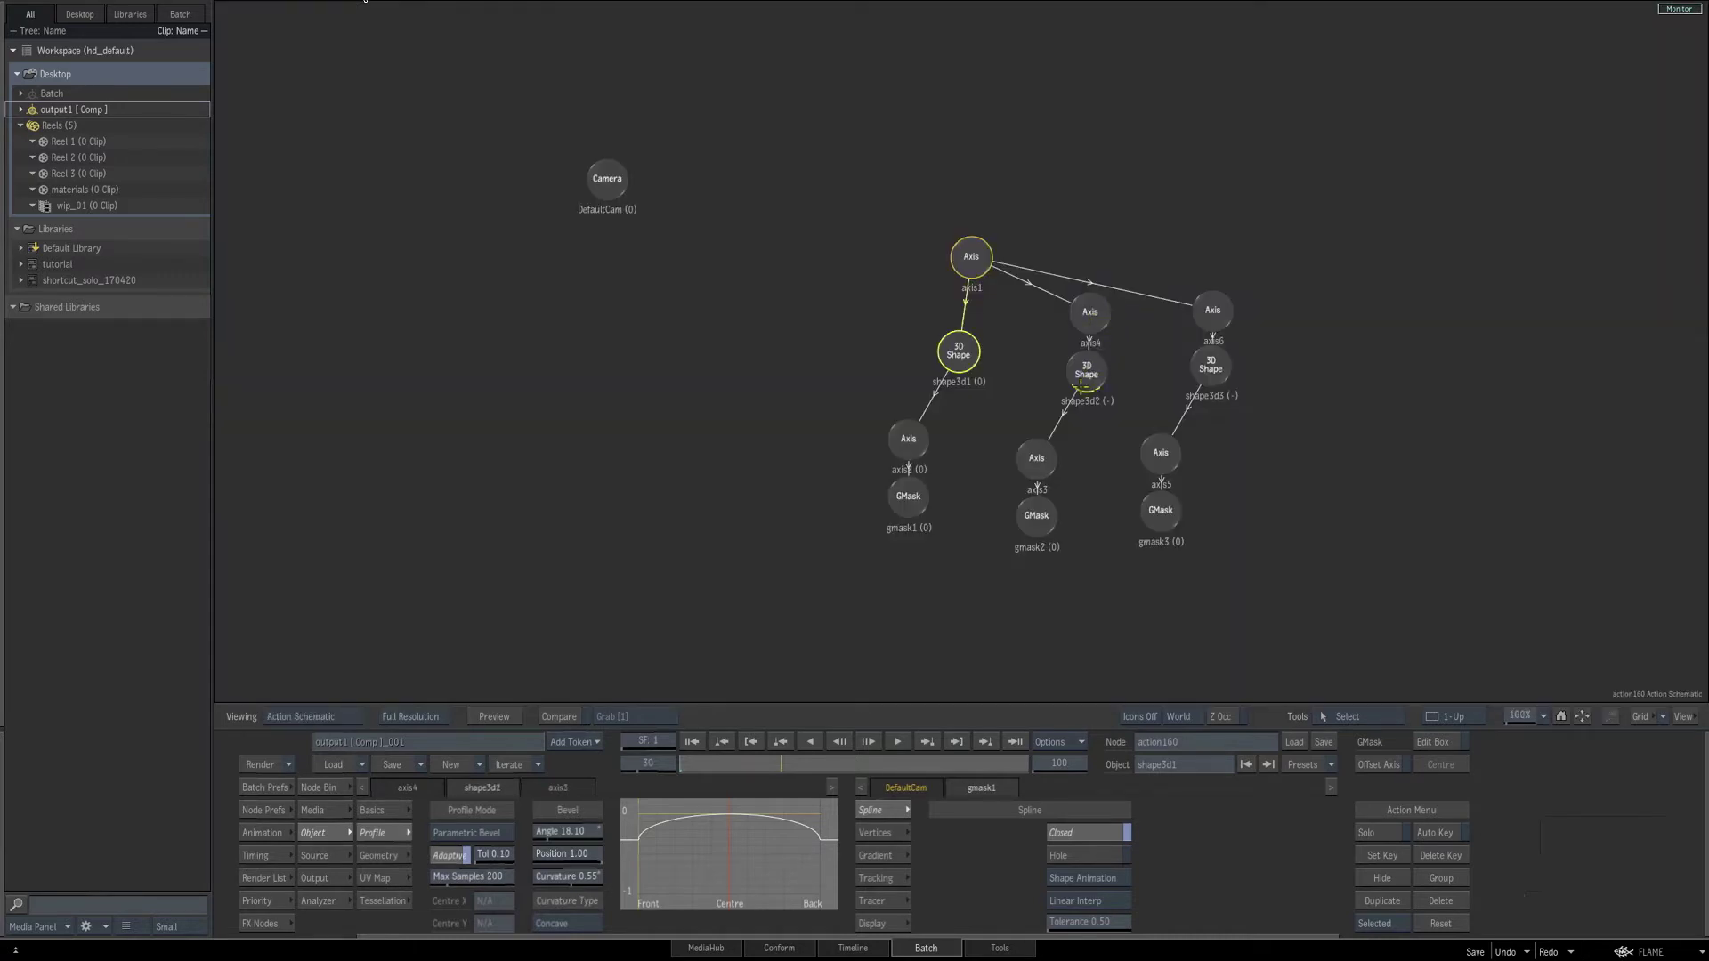
# Soften the second disc's edge with a bevel angle of 1.30 and a bevel curvature of 1.00.
pyautogui.click(1083, 380)
pyautogui.press('F4')
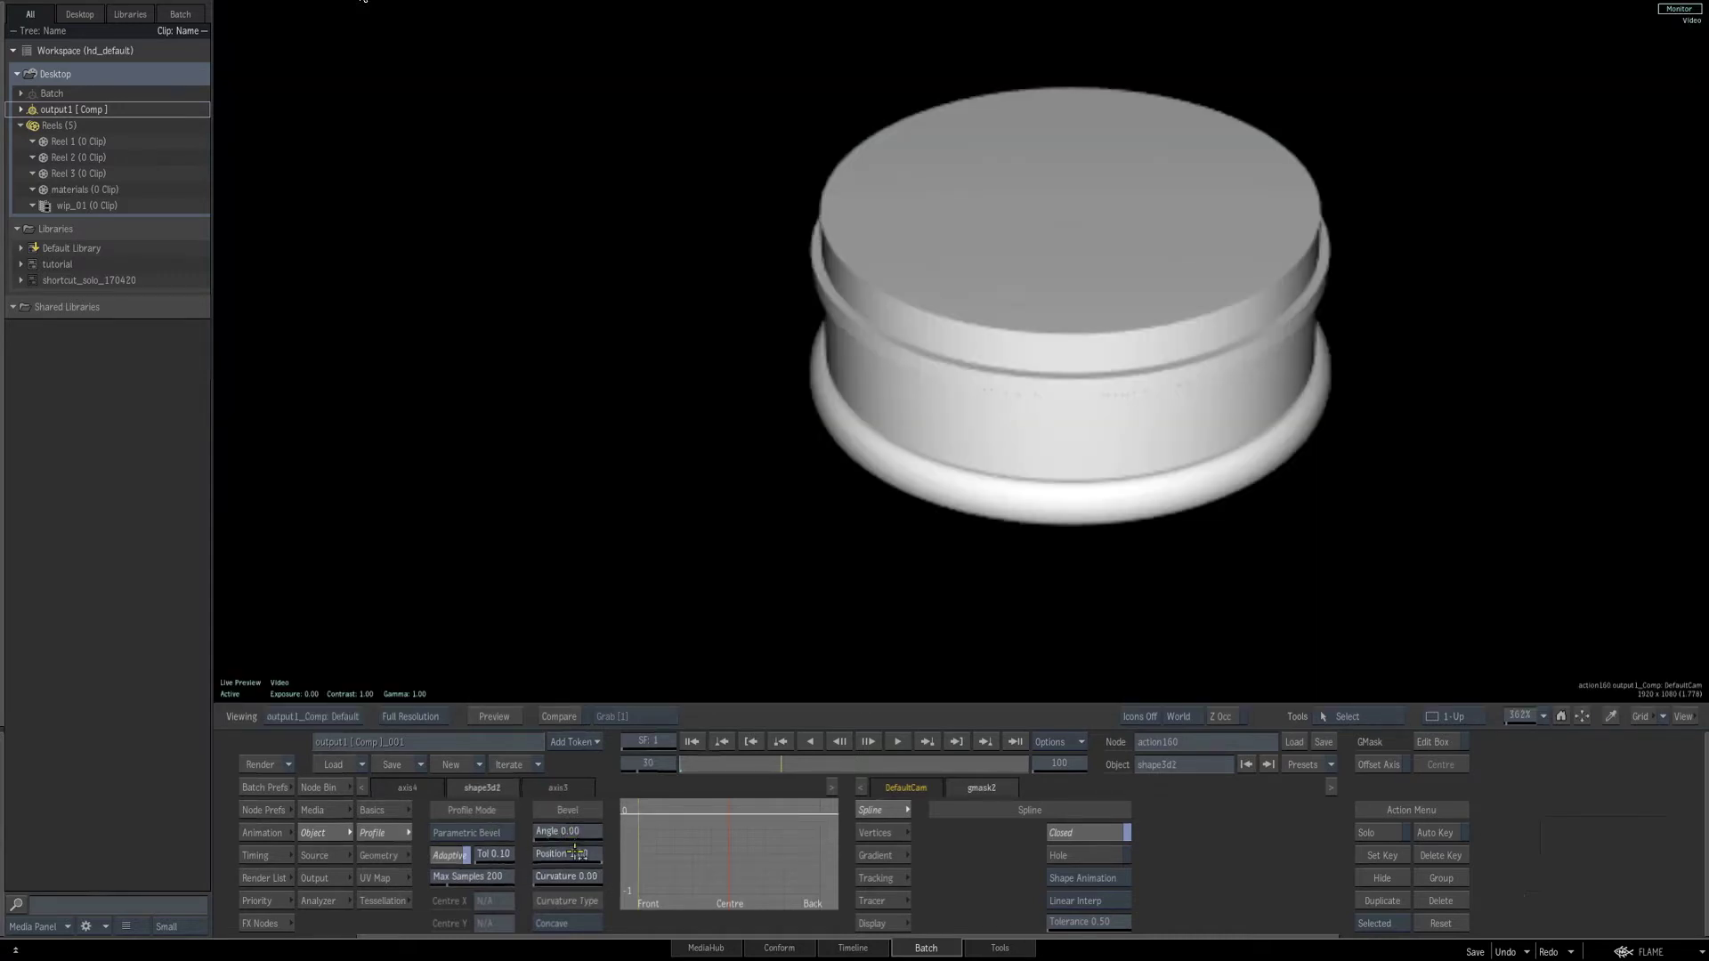
pyautogui.moveTo(563, 830); pyautogui.dragTo(570, 832)
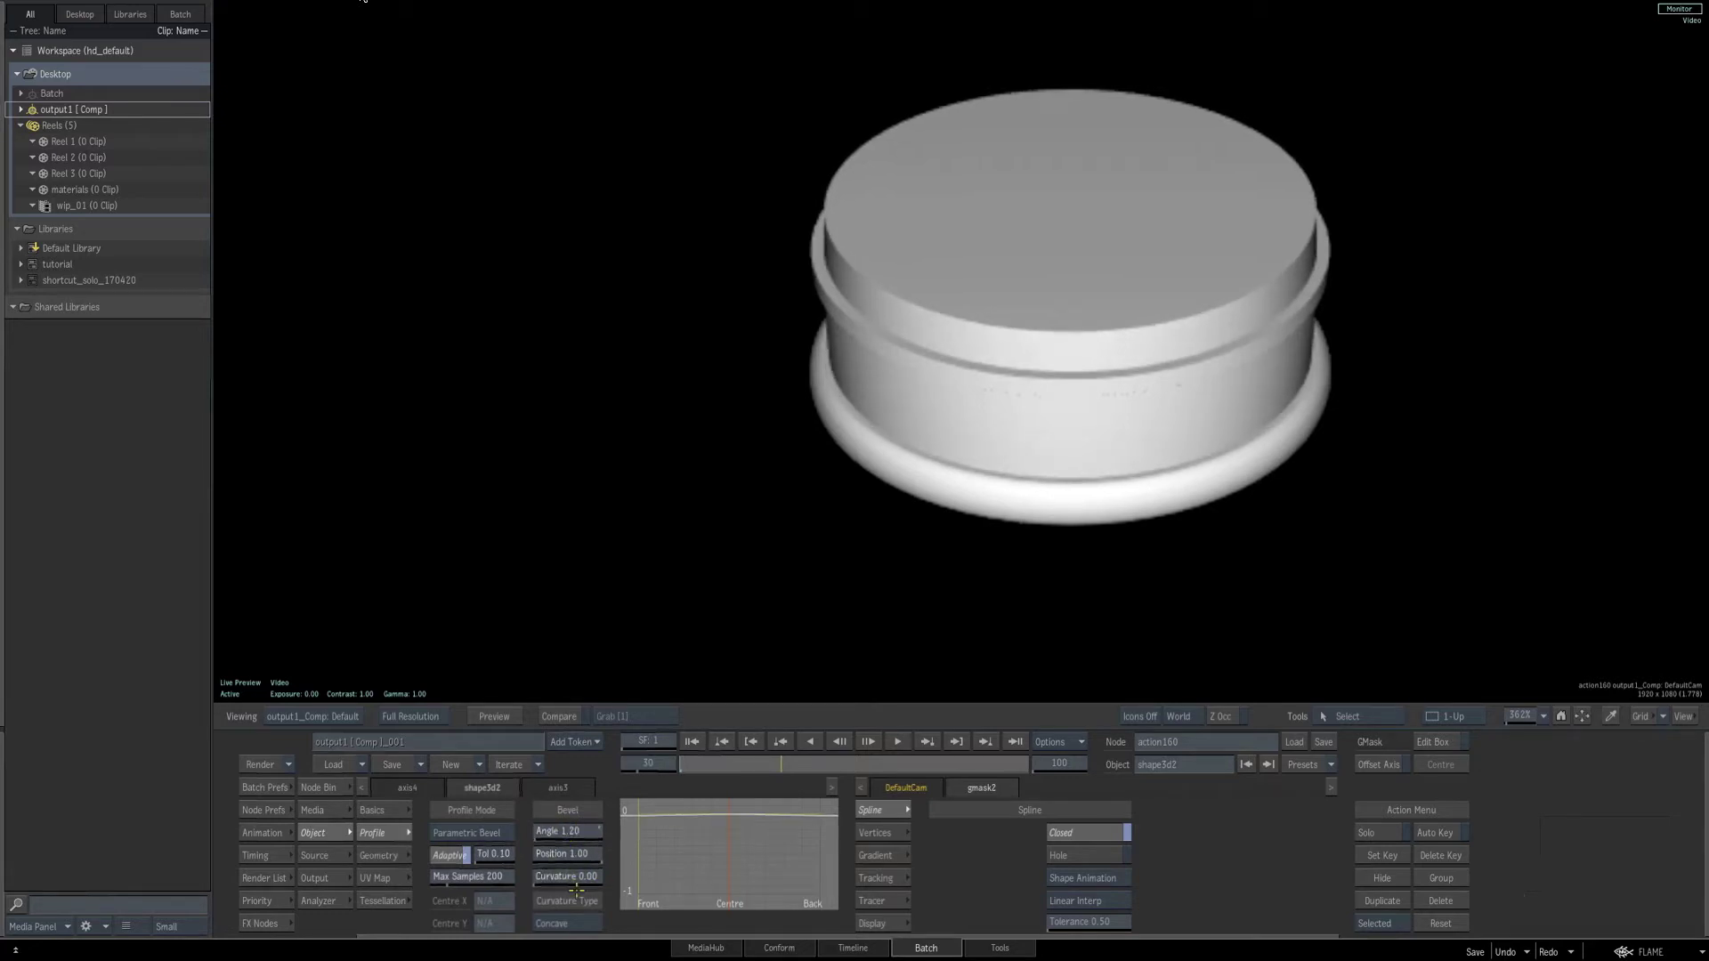
pyautogui.moveTo(564, 881); pyautogui.dragTo(576, 829)
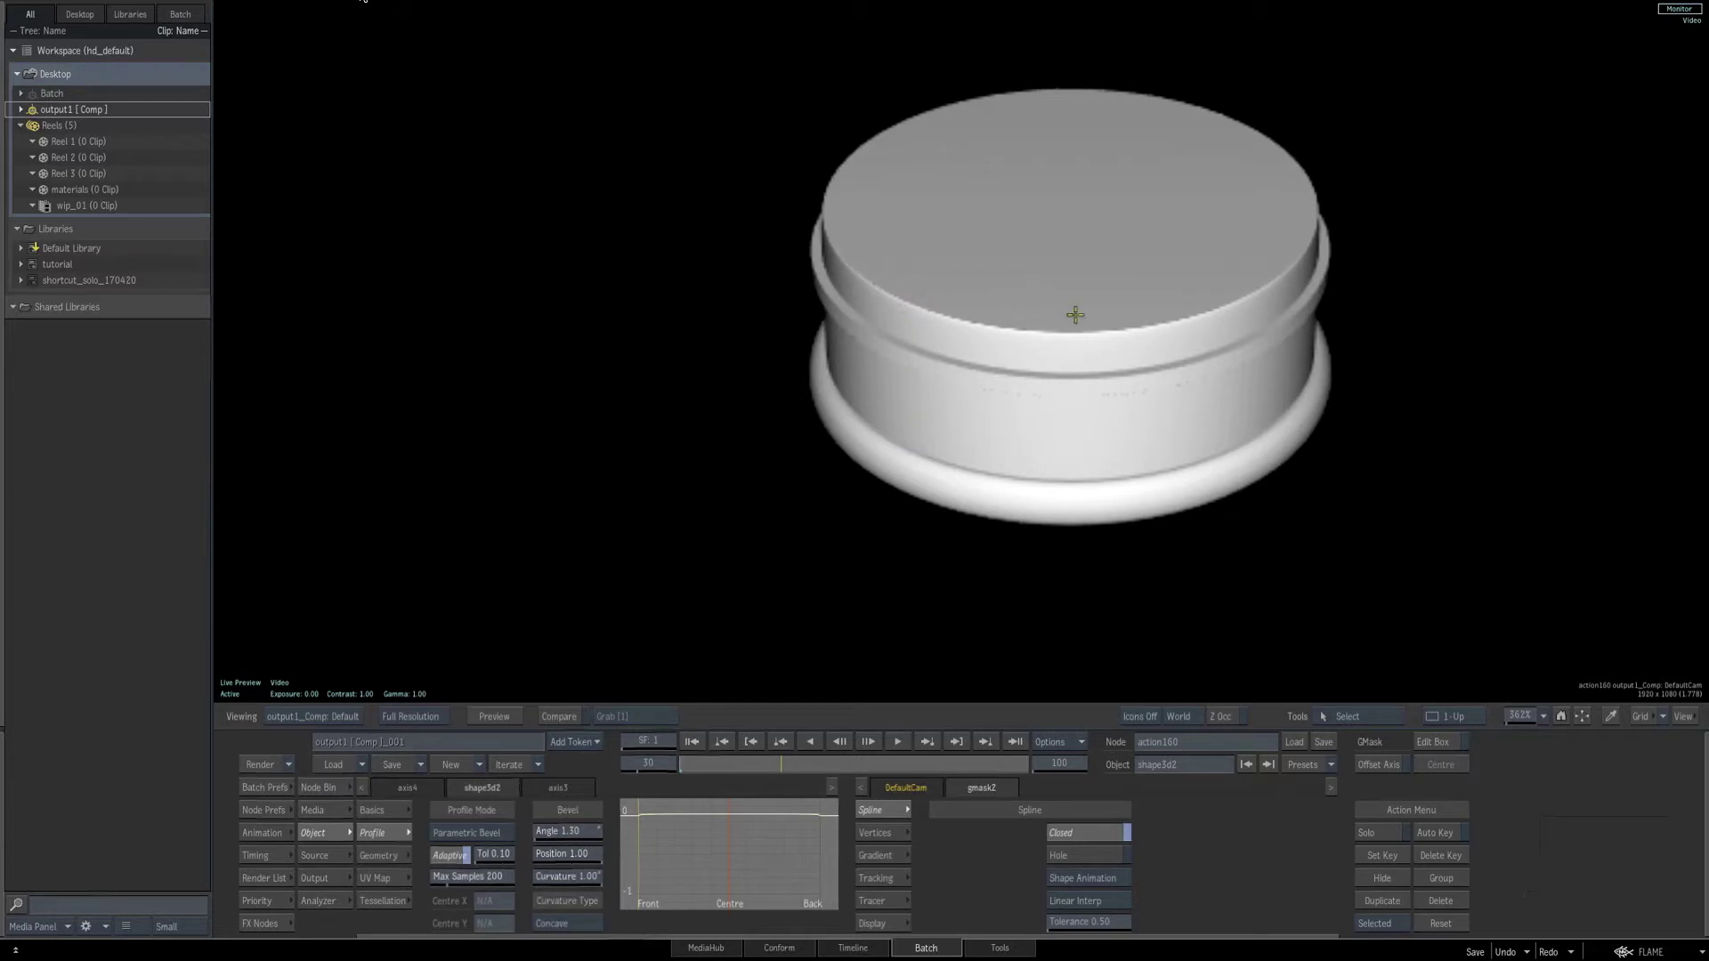
# Round the thin ring's edge with a bevel angle of 2.00 and a bevel curvature of 1.00.
pyautogui.press('F8')
pyautogui.click(1211, 374)
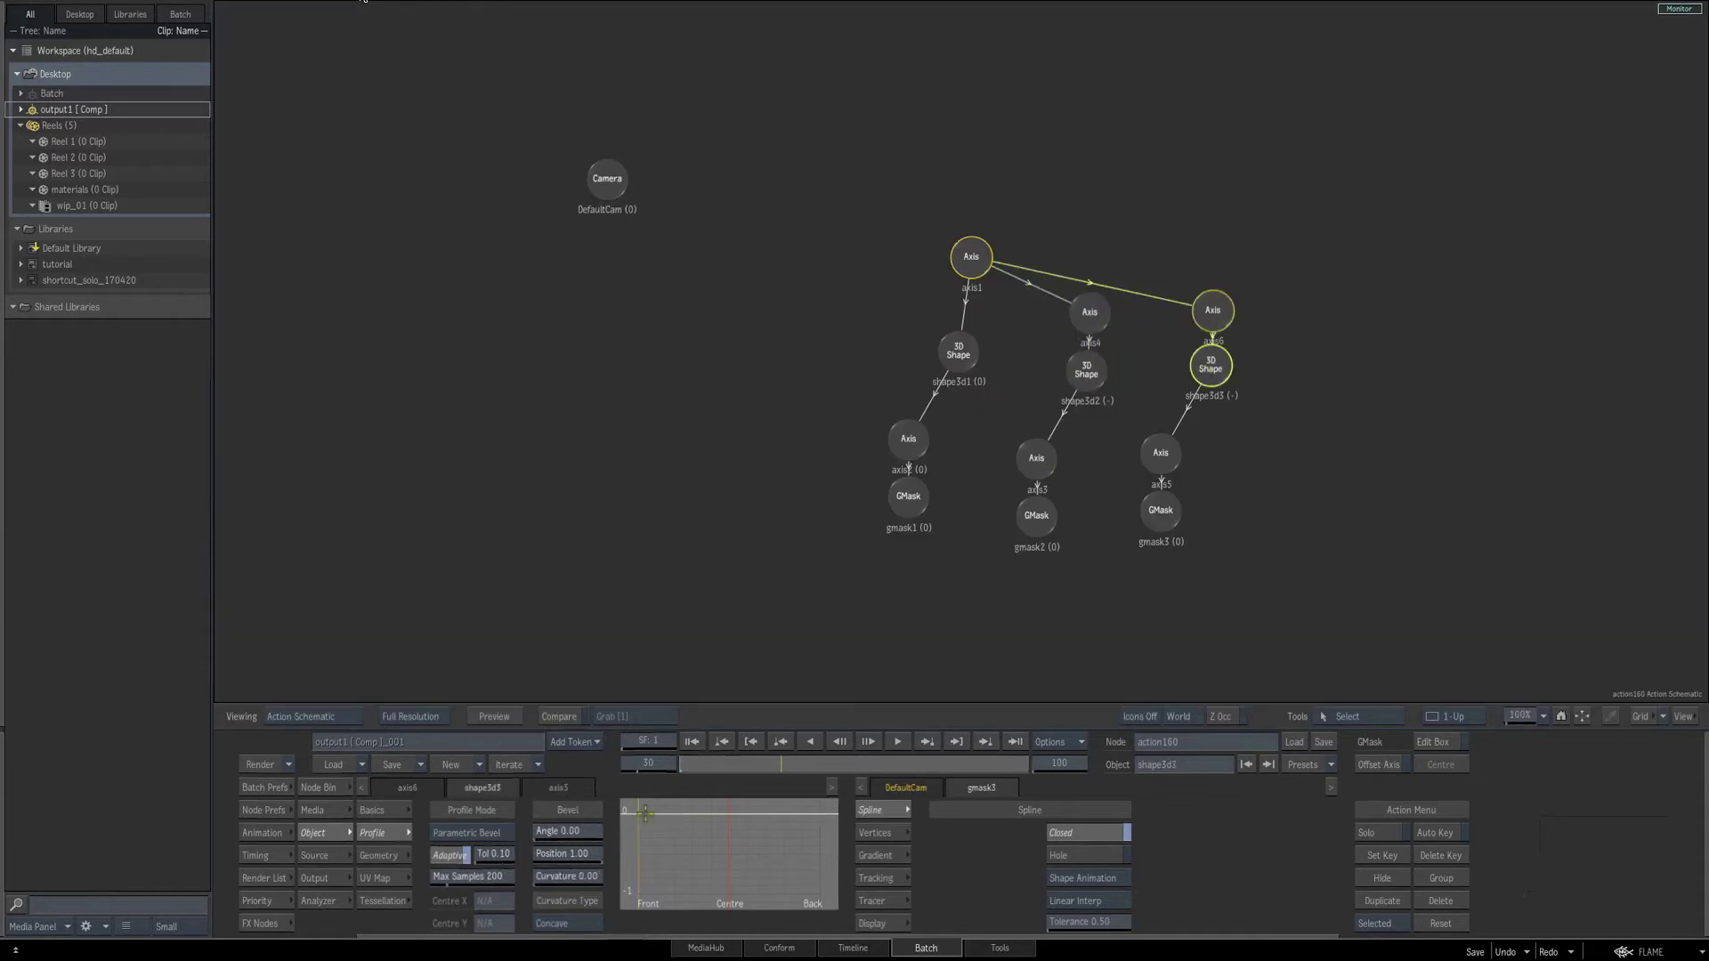
pyautogui.press('F4')
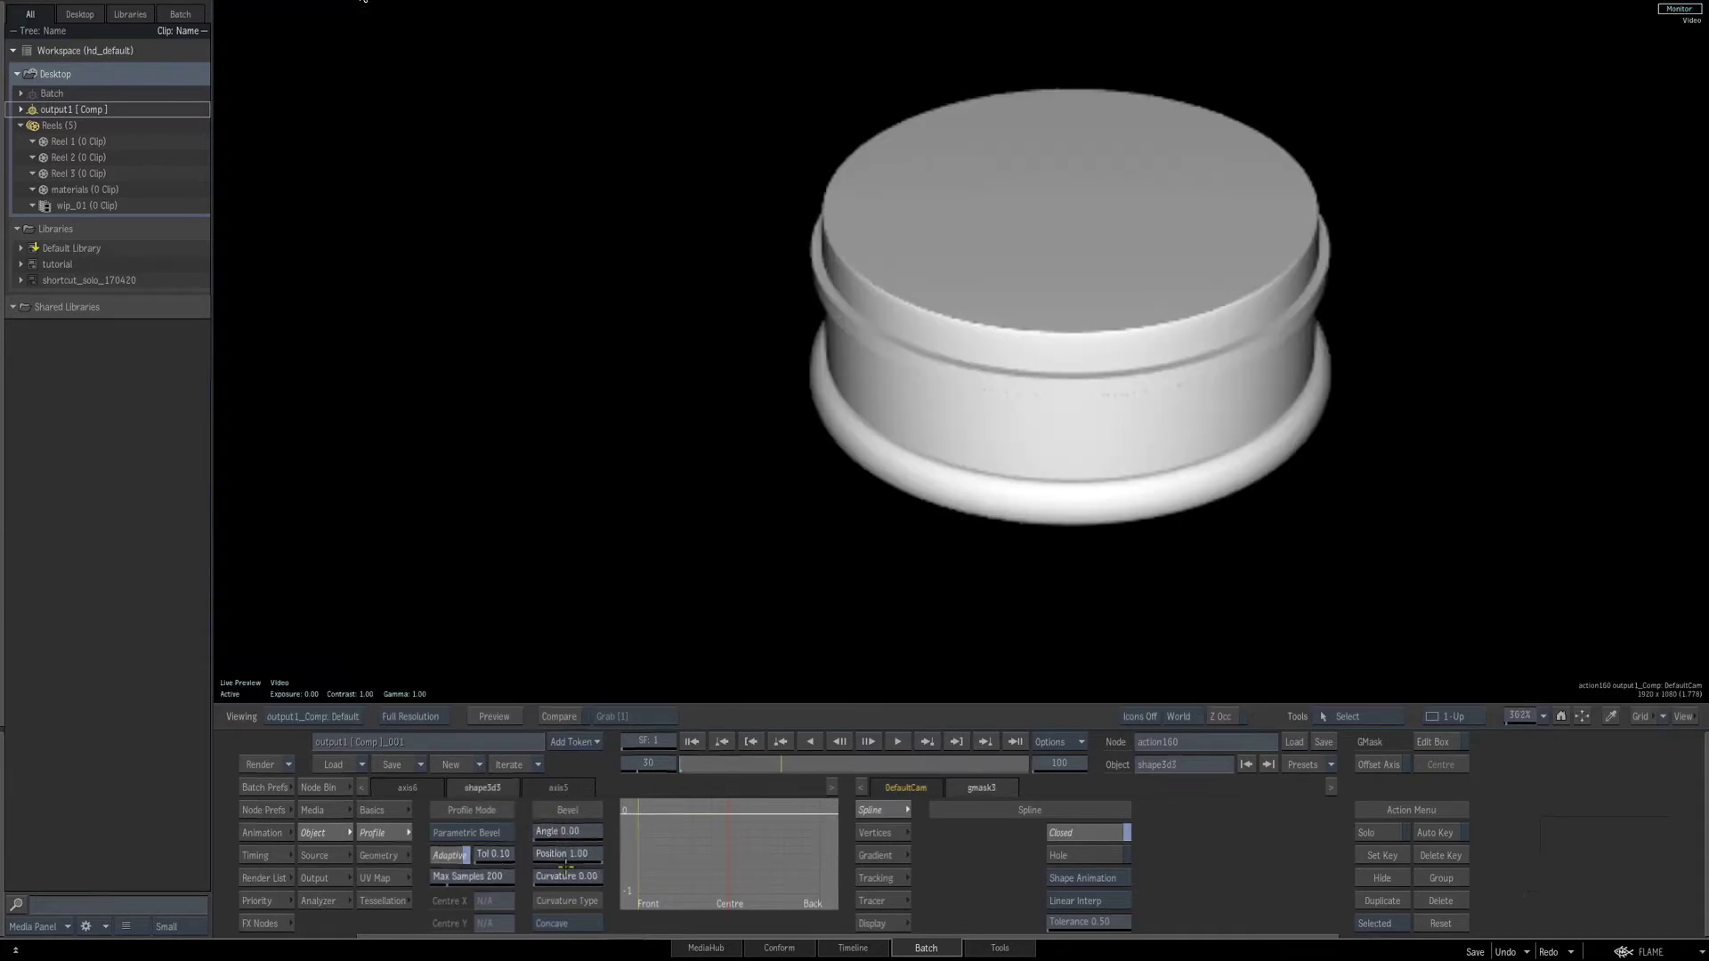
pyautogui.moveTo(558, 836); pyautogui.dragTo(609, 877)
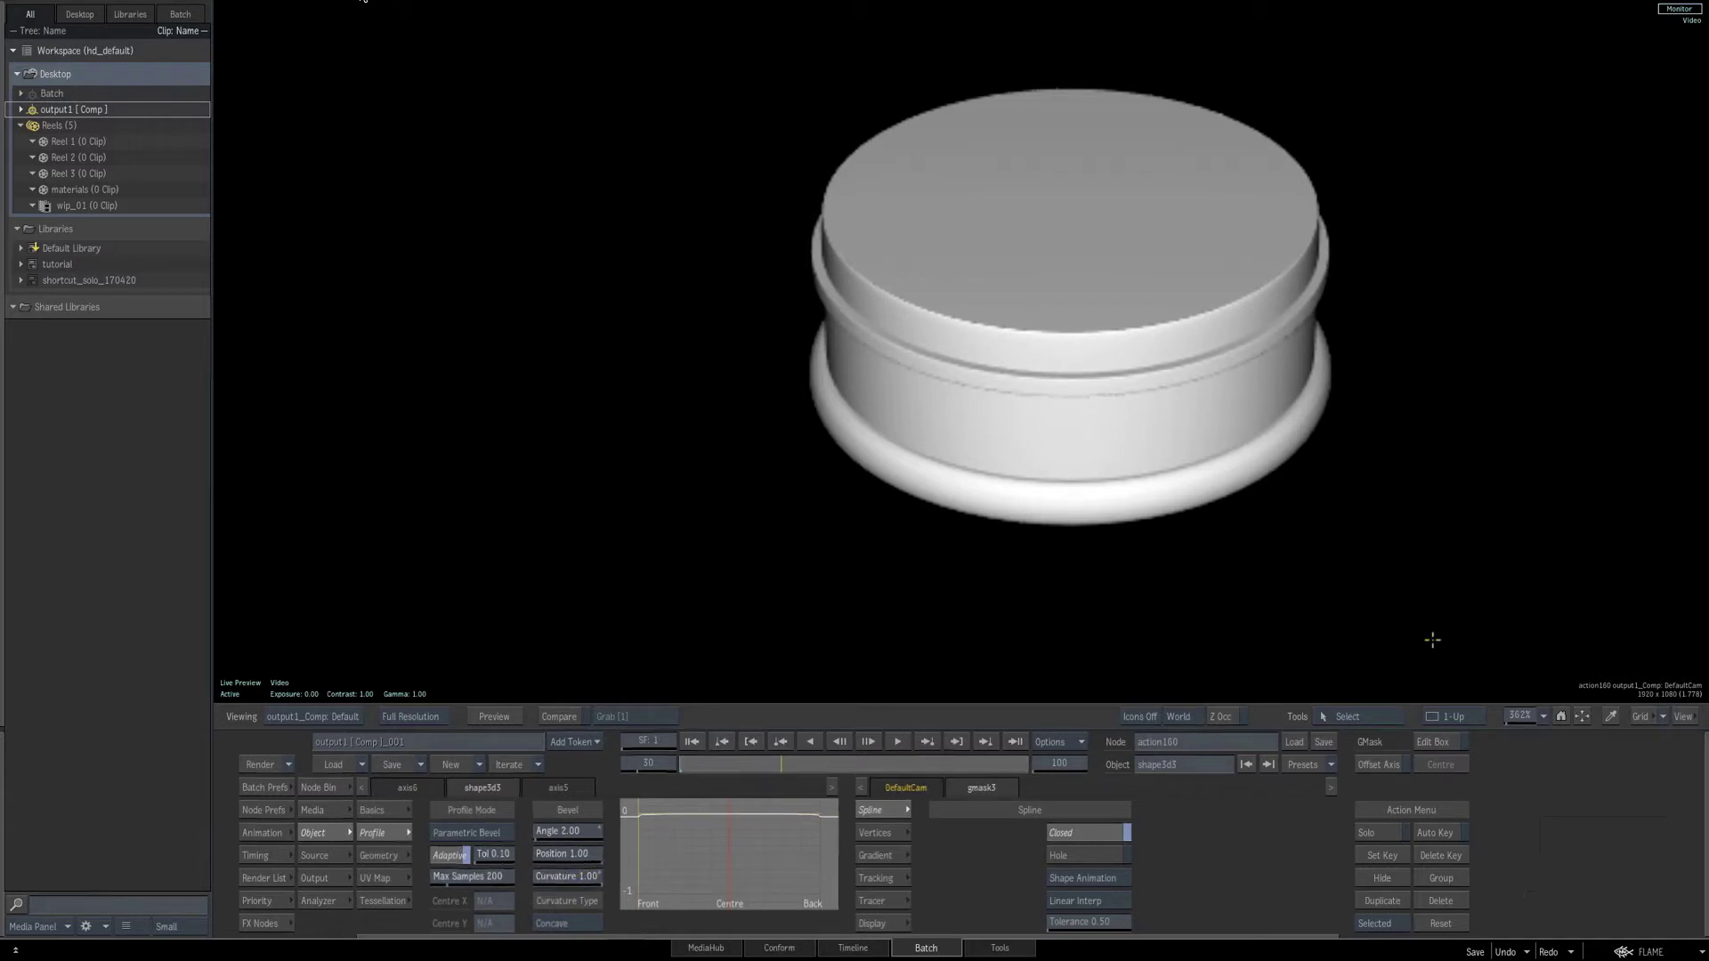
# Tilt the whole button by setting the parent axis's X rotation to -61 degrees.
pyautogui.moveTo(1525, 715); pyautogui.dragTo(1670, 592)
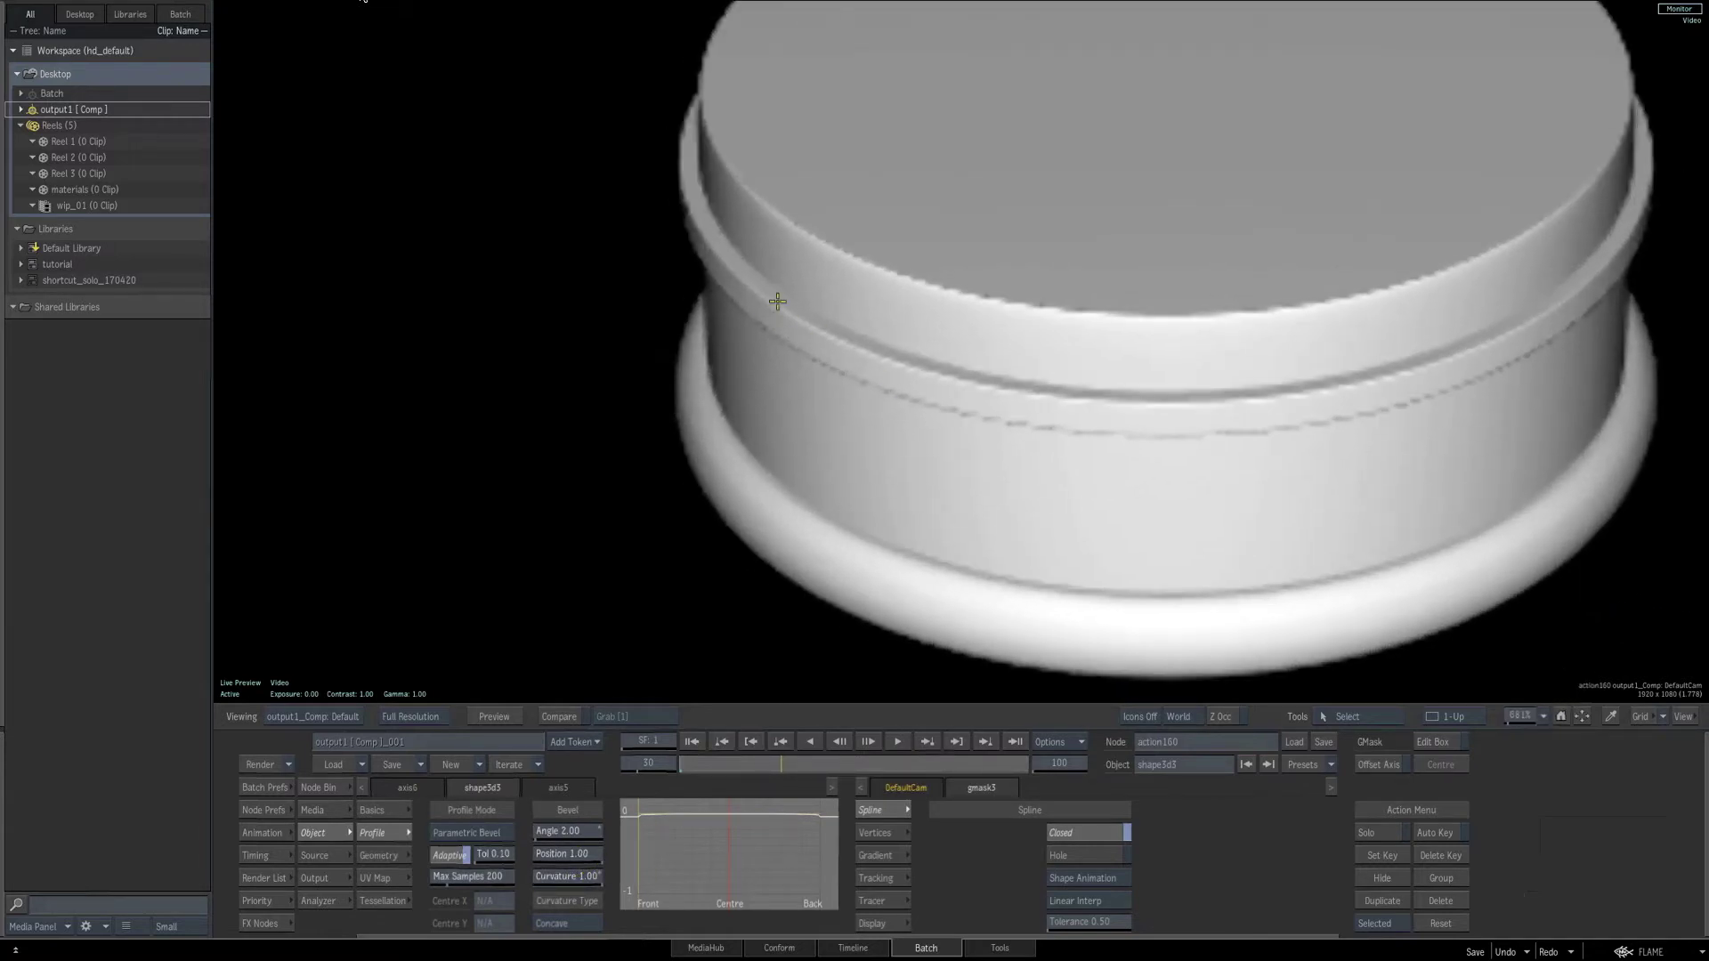
pyautogui.click(1561, 720)
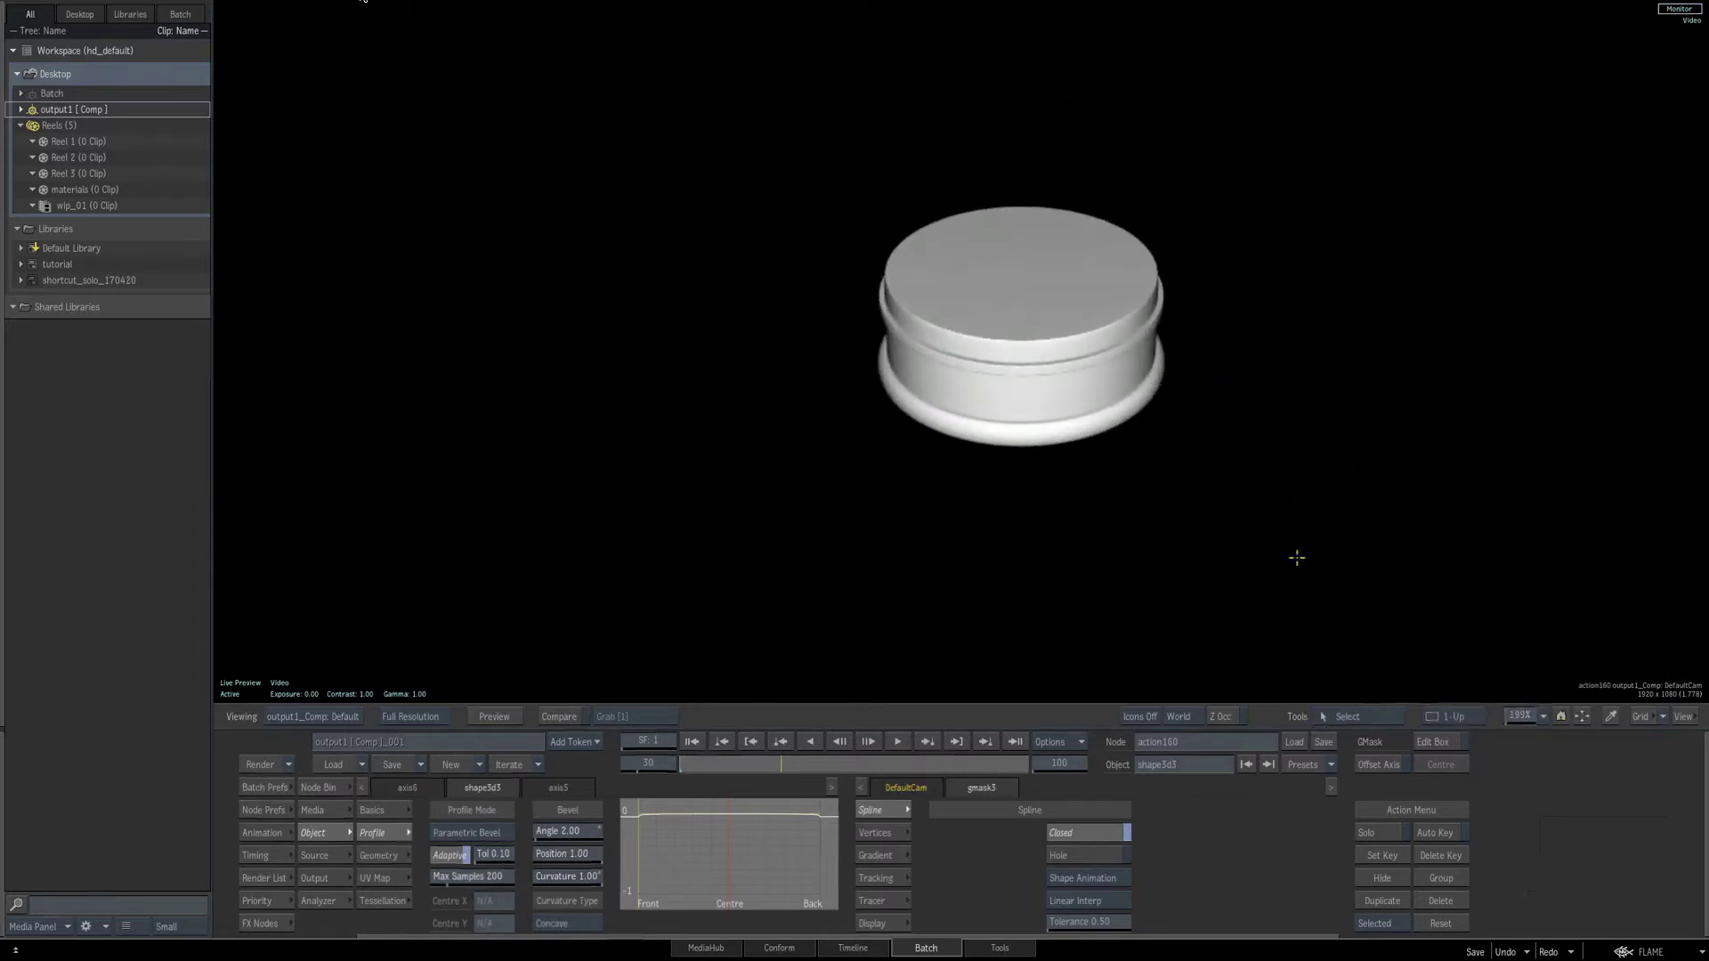
pyautogui.moveTo(1523, 717); pyautogui.dragTo(1509, 717)
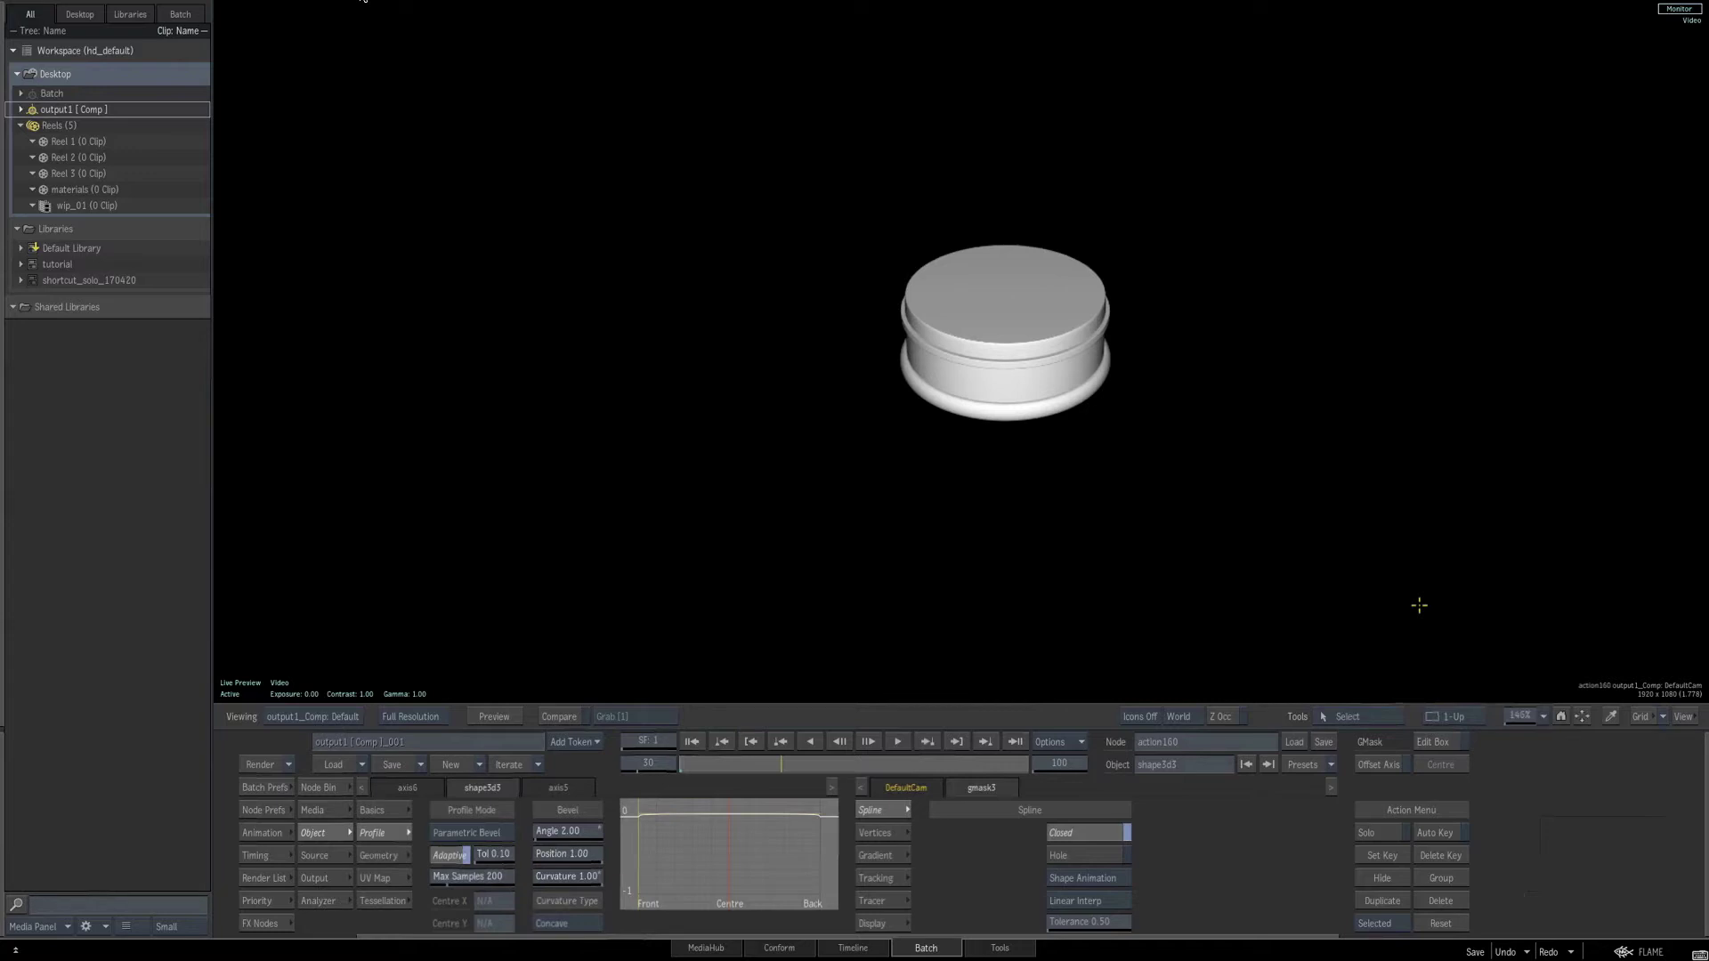
pyautogui.press('Escape')
pyautogui.click(972, 259)
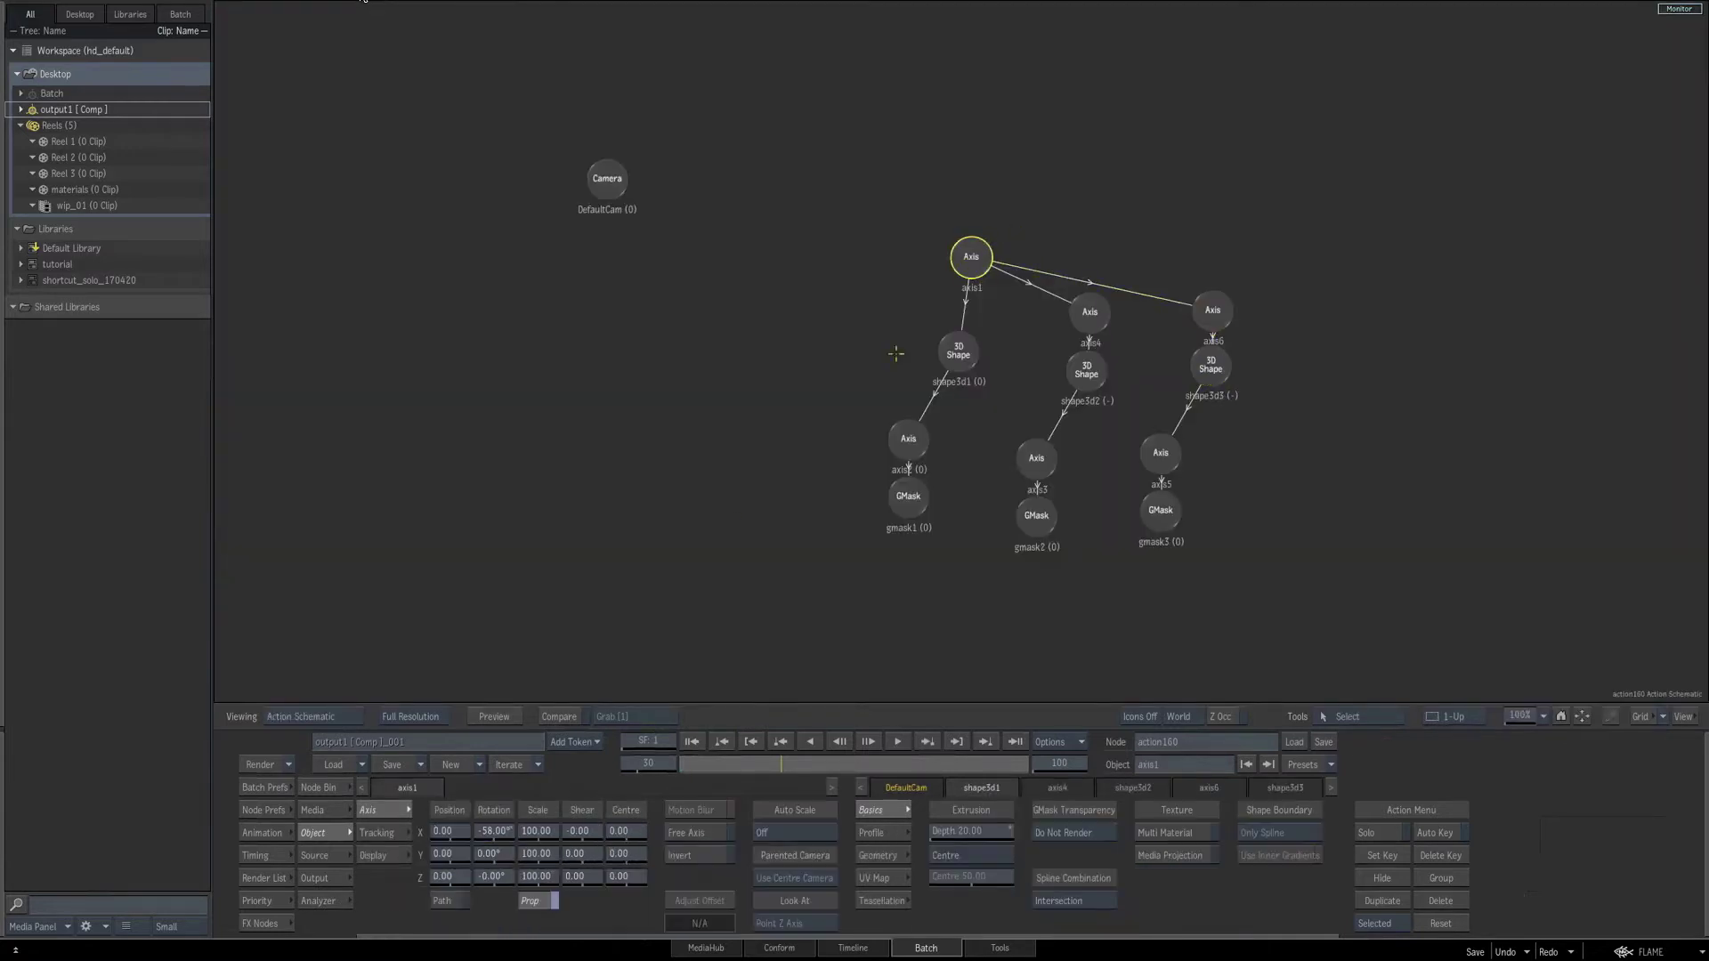
pyautogui.press('Escape')
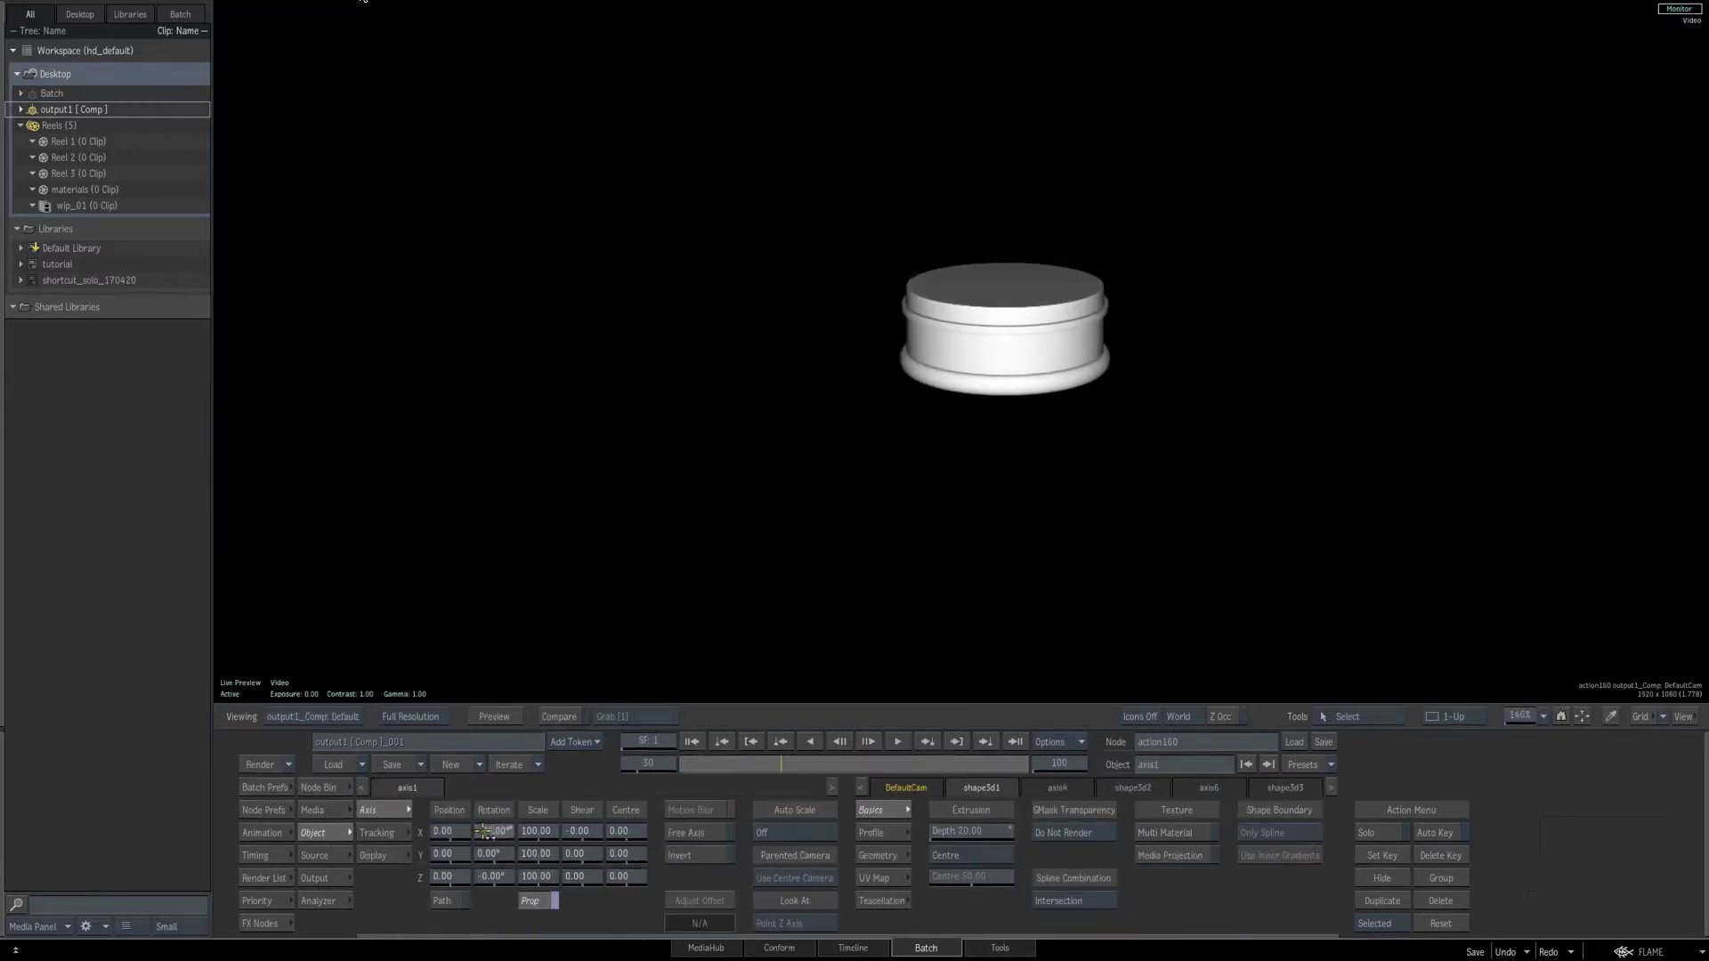
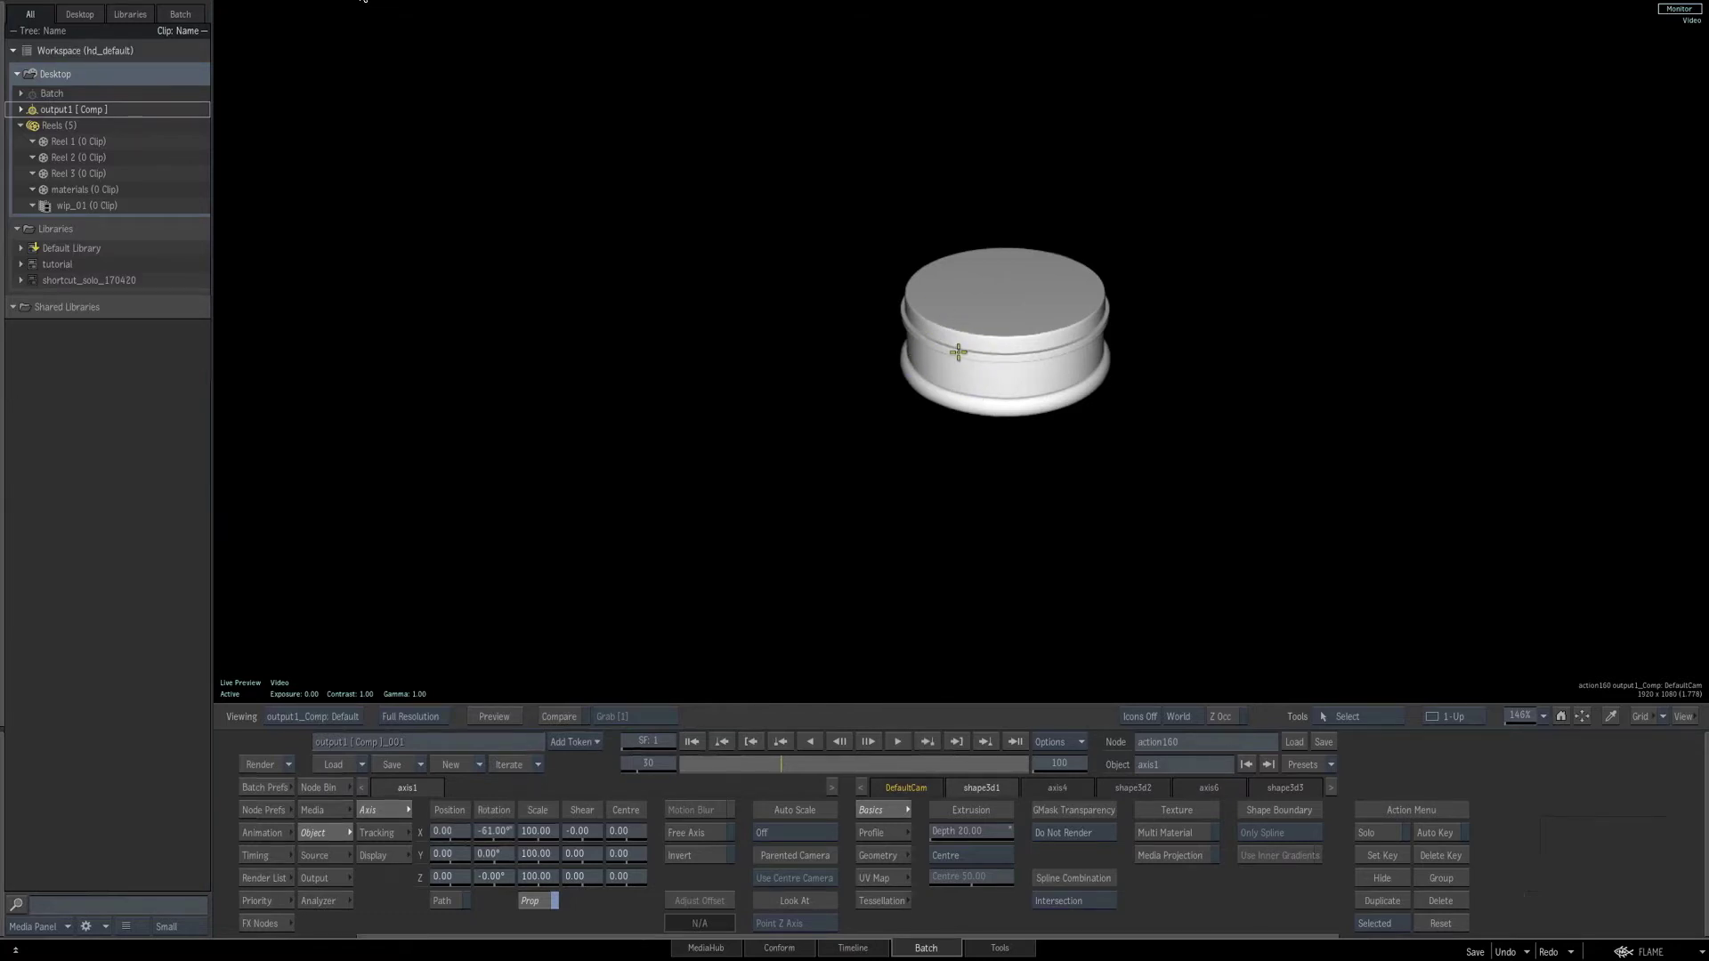
# Attach a Substance PBR material to the base disc's 3D Shape using the metal_steel preset from the Metal folder.
pyautogui.press('F4')
pyautogui.click(957, 356)
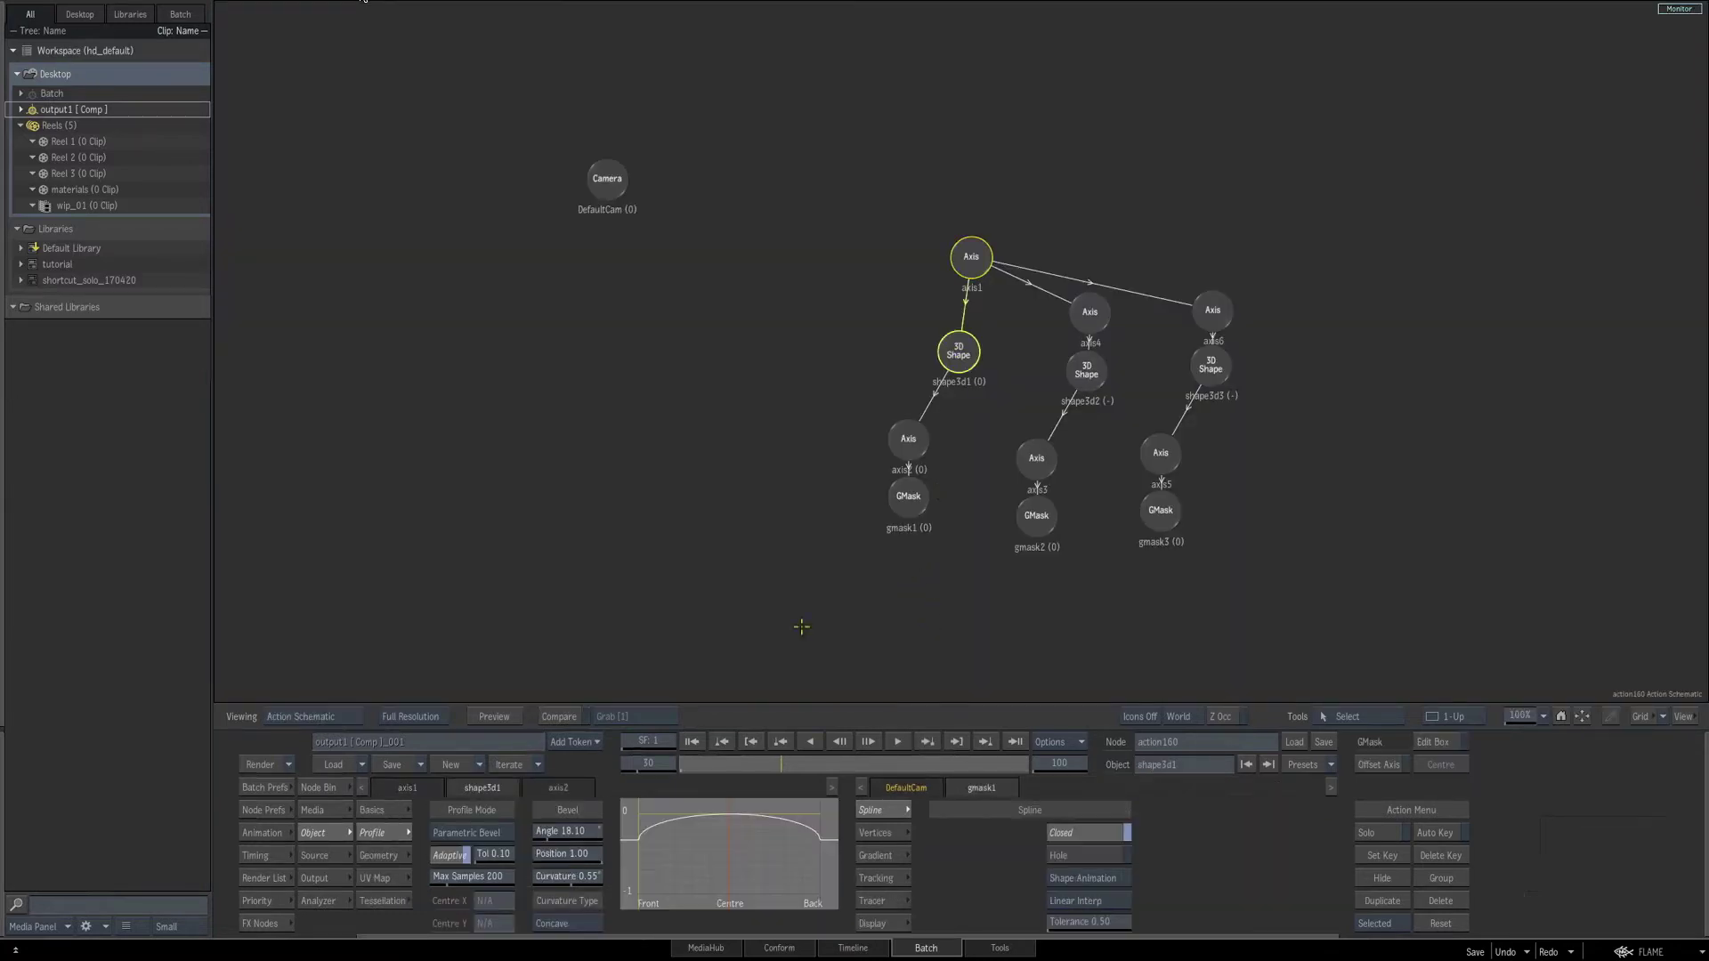
pyautogui.click(327, 788)
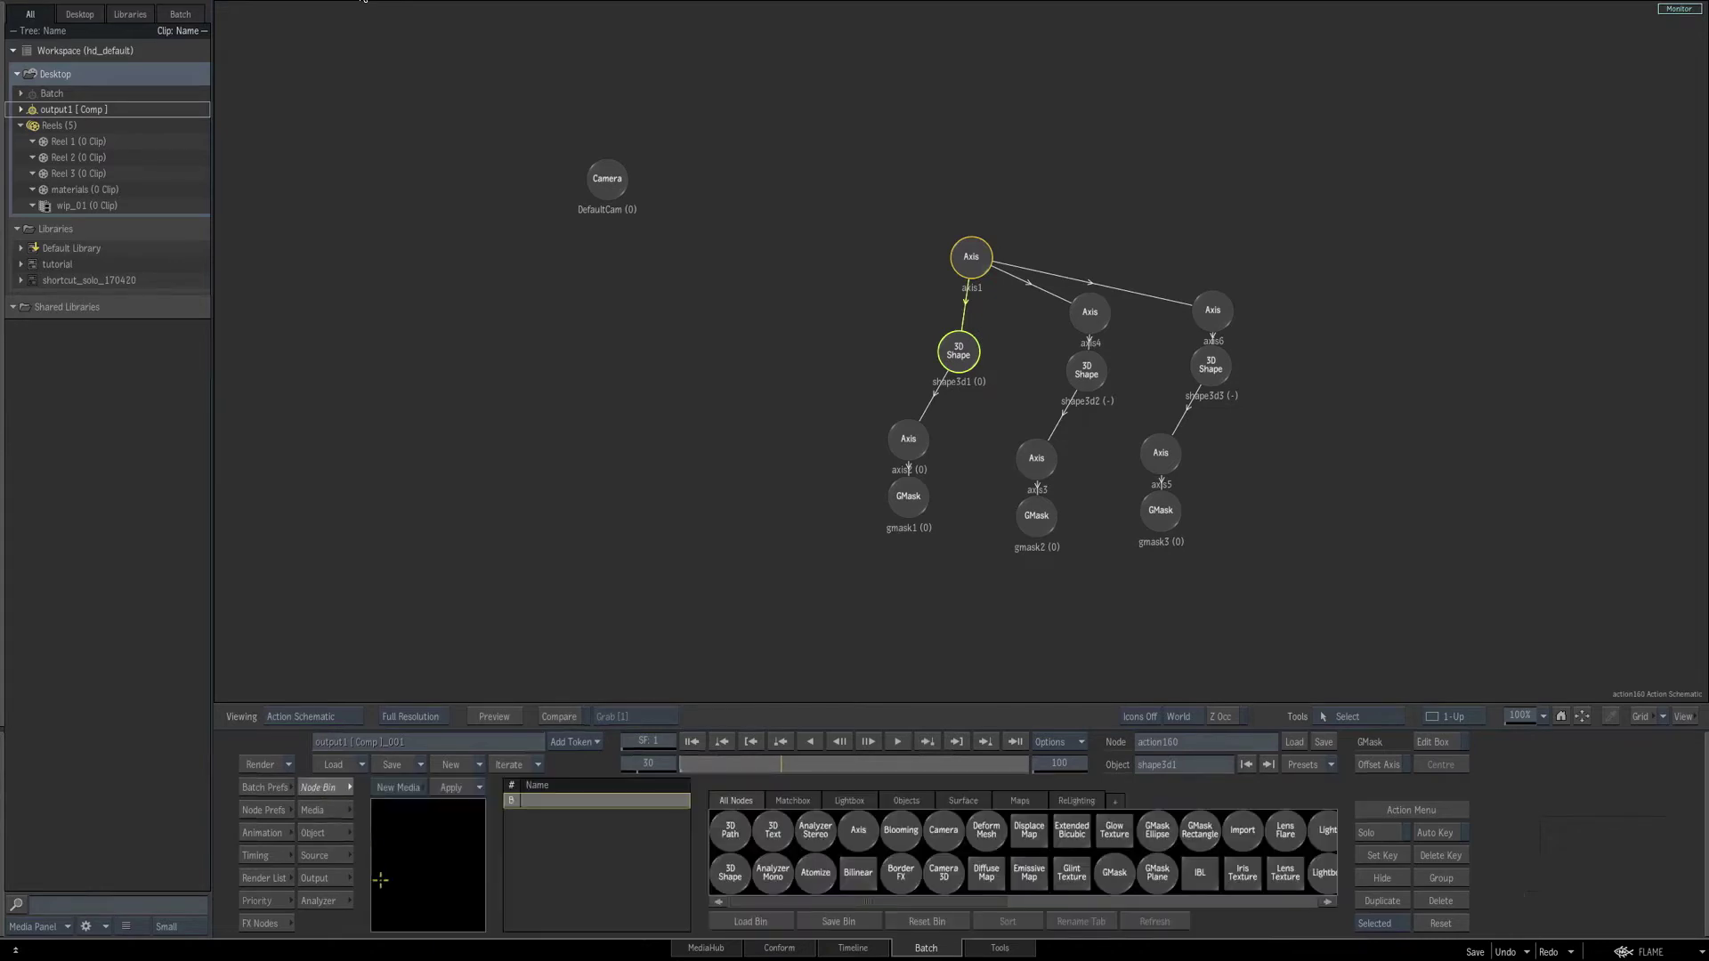
pyautogui.scroll(-5, 966, 864)
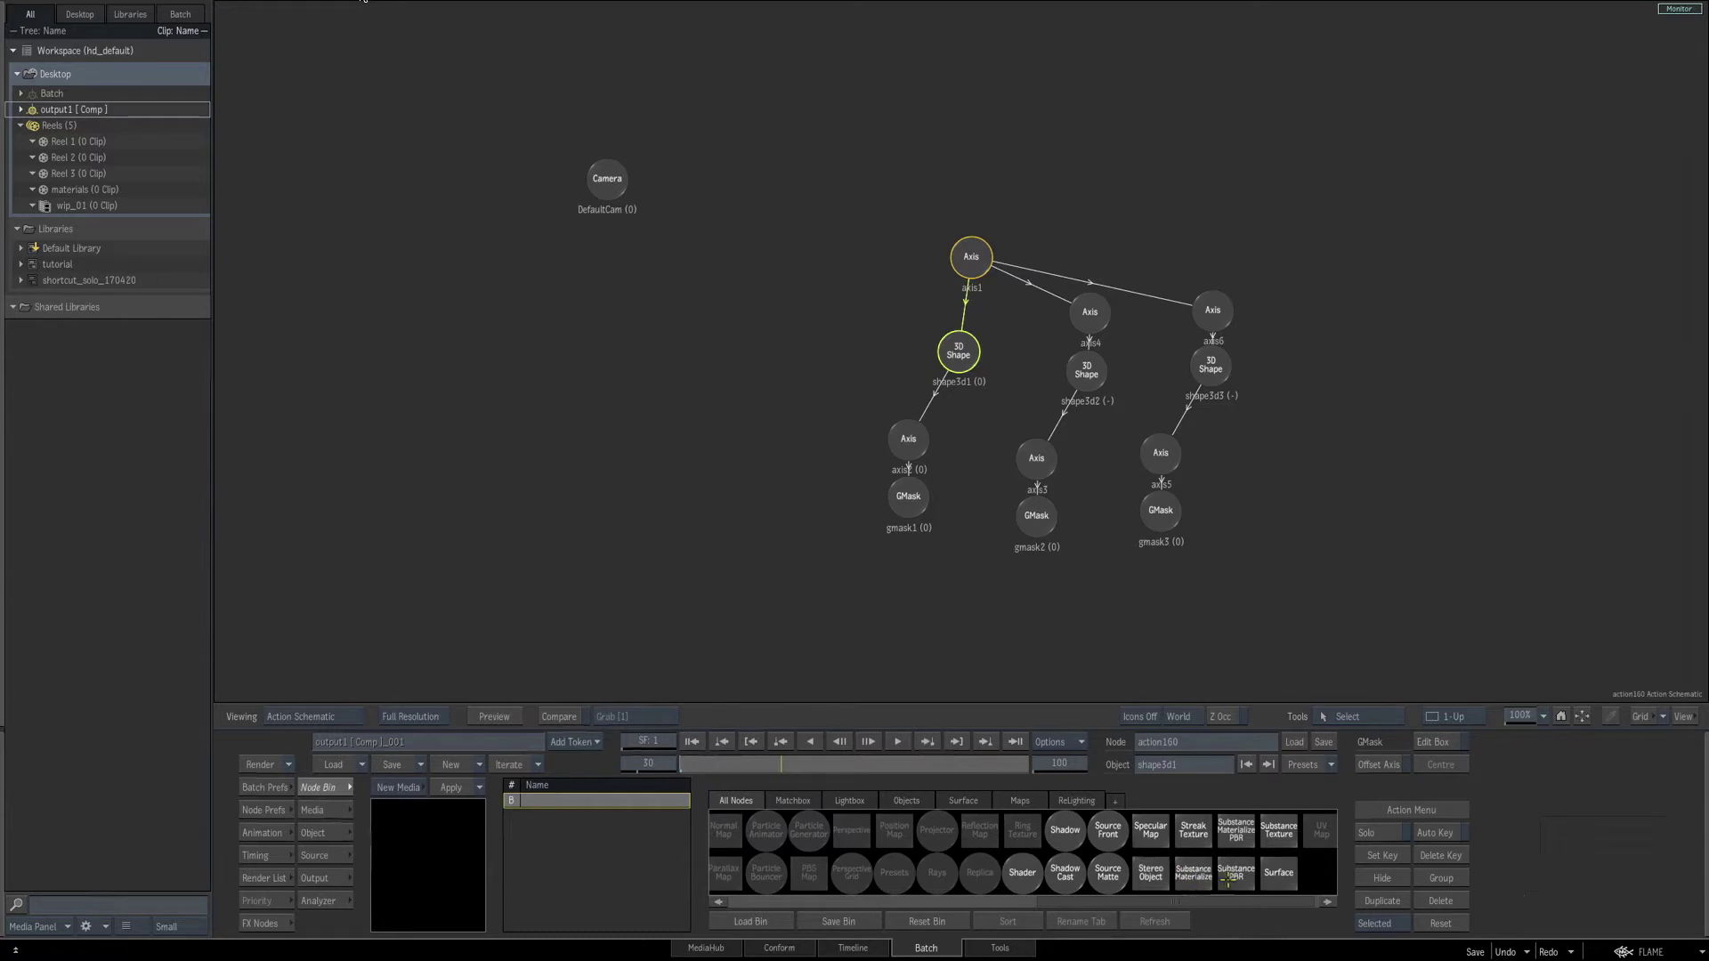
pyautogui.moveTo(1239, 877); pyautogui.dragTo(673, 529)
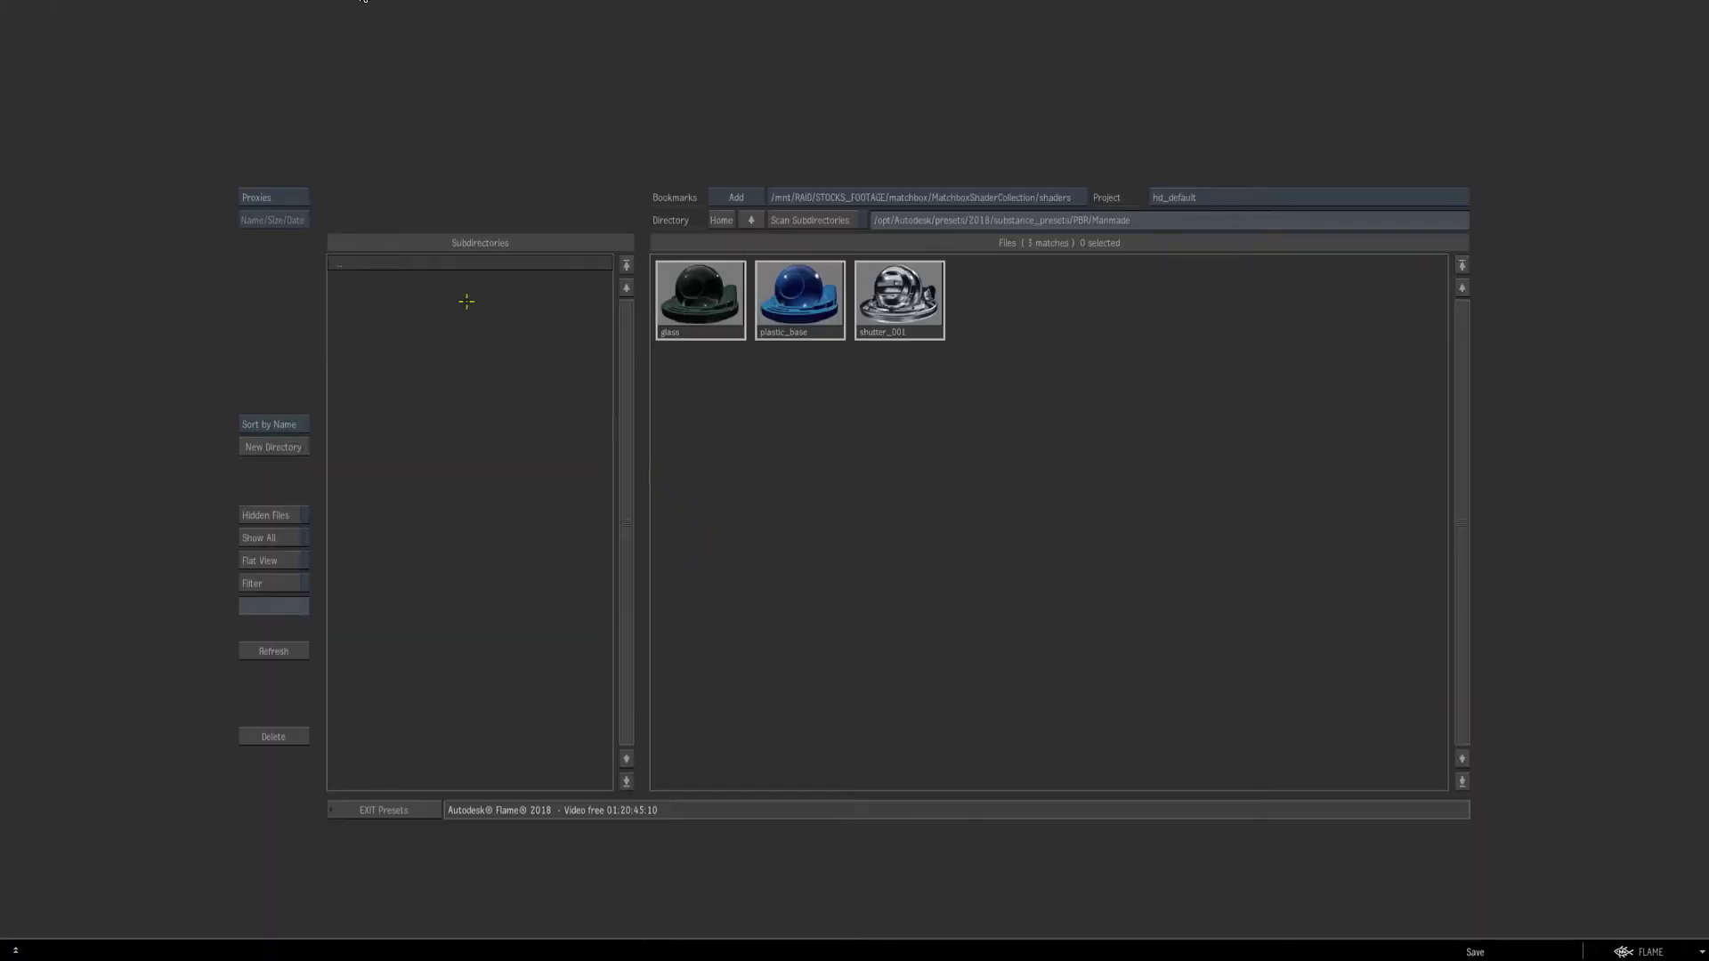
pyautogui.click(389, 264)
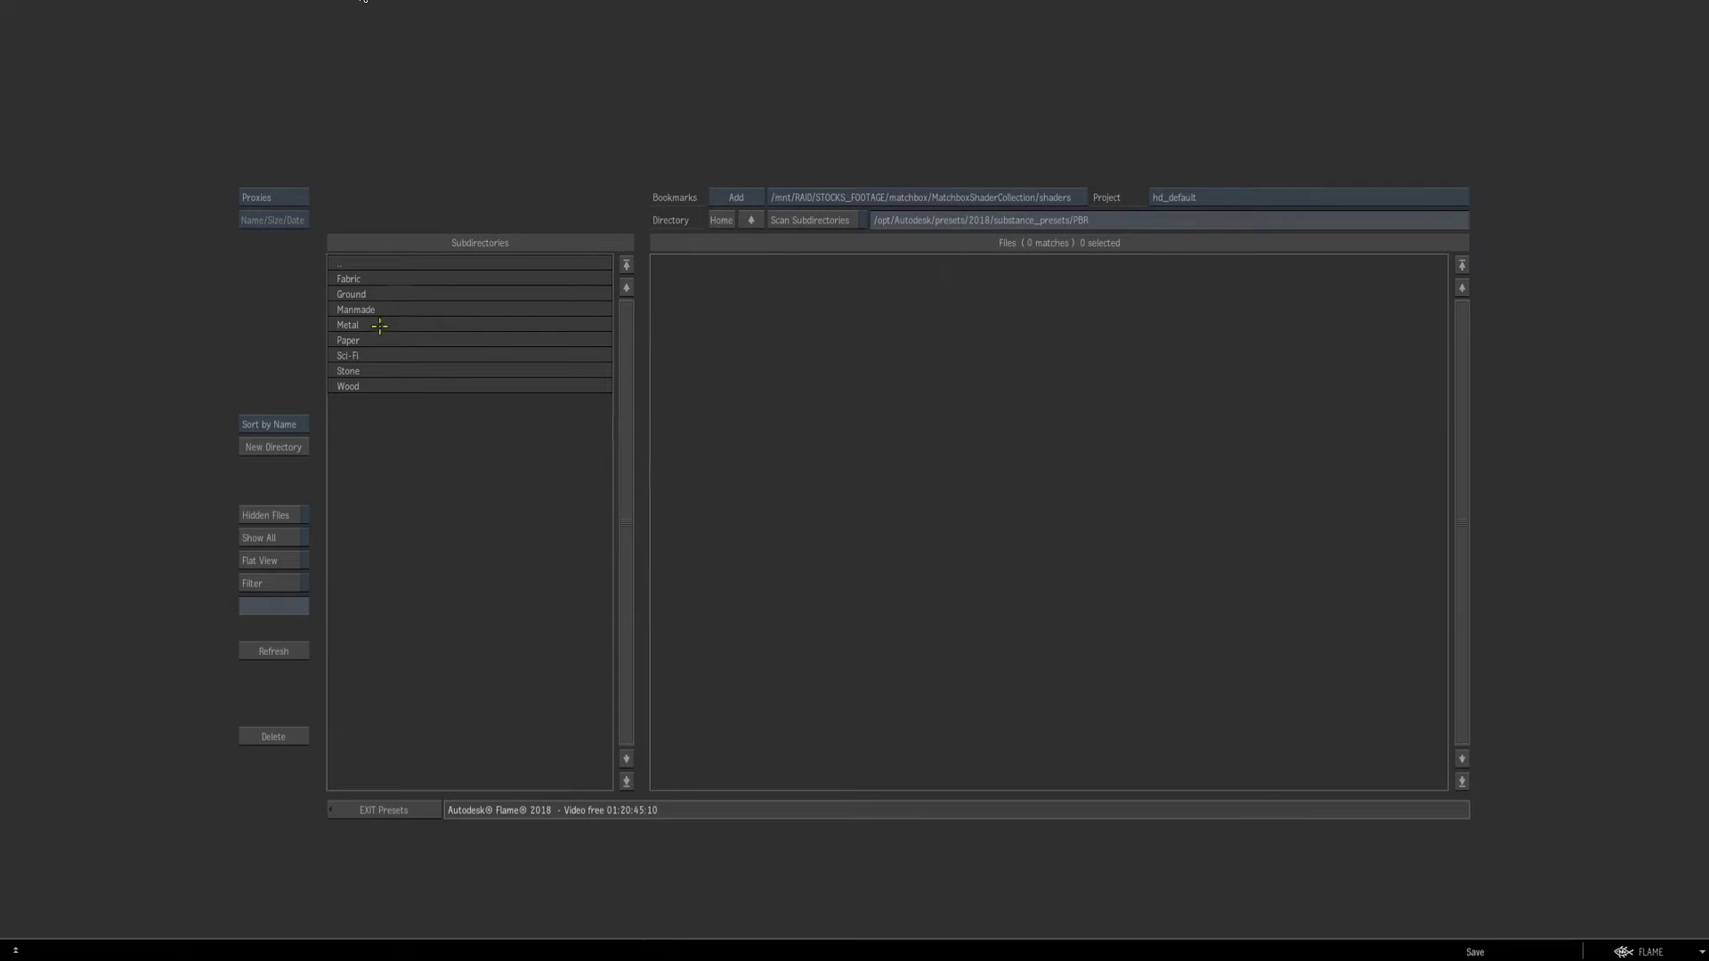
pyautogui.click(374, 324)
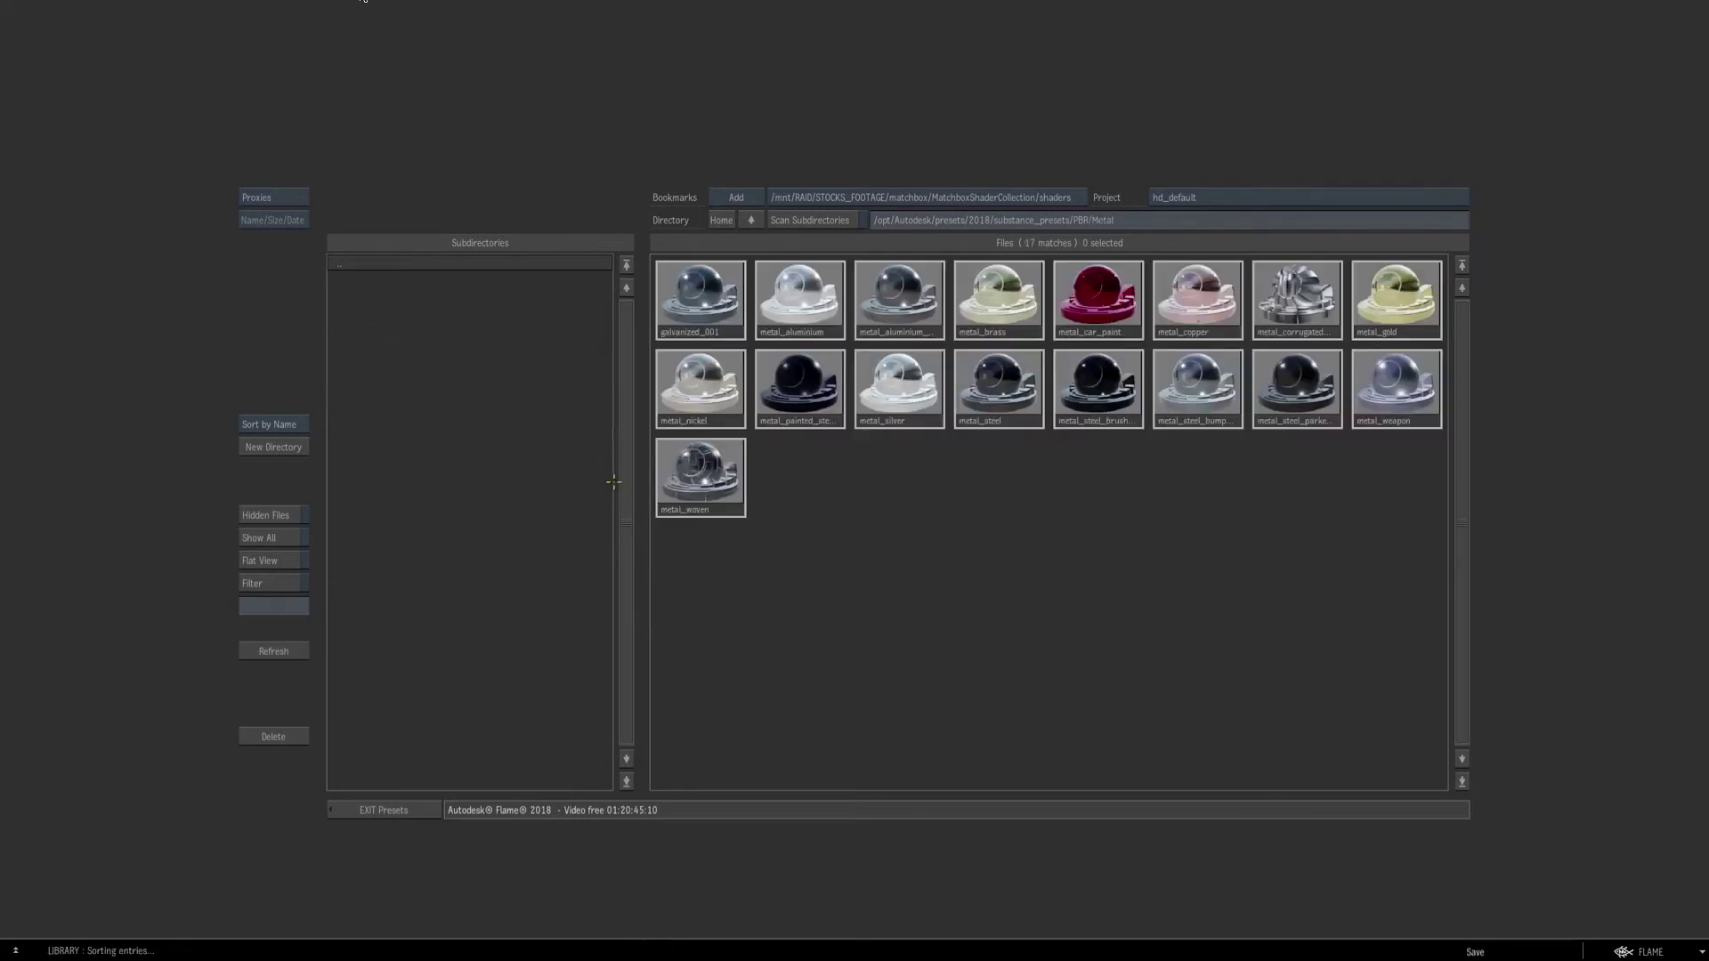
pyautogui.doubleClick(992, 397)
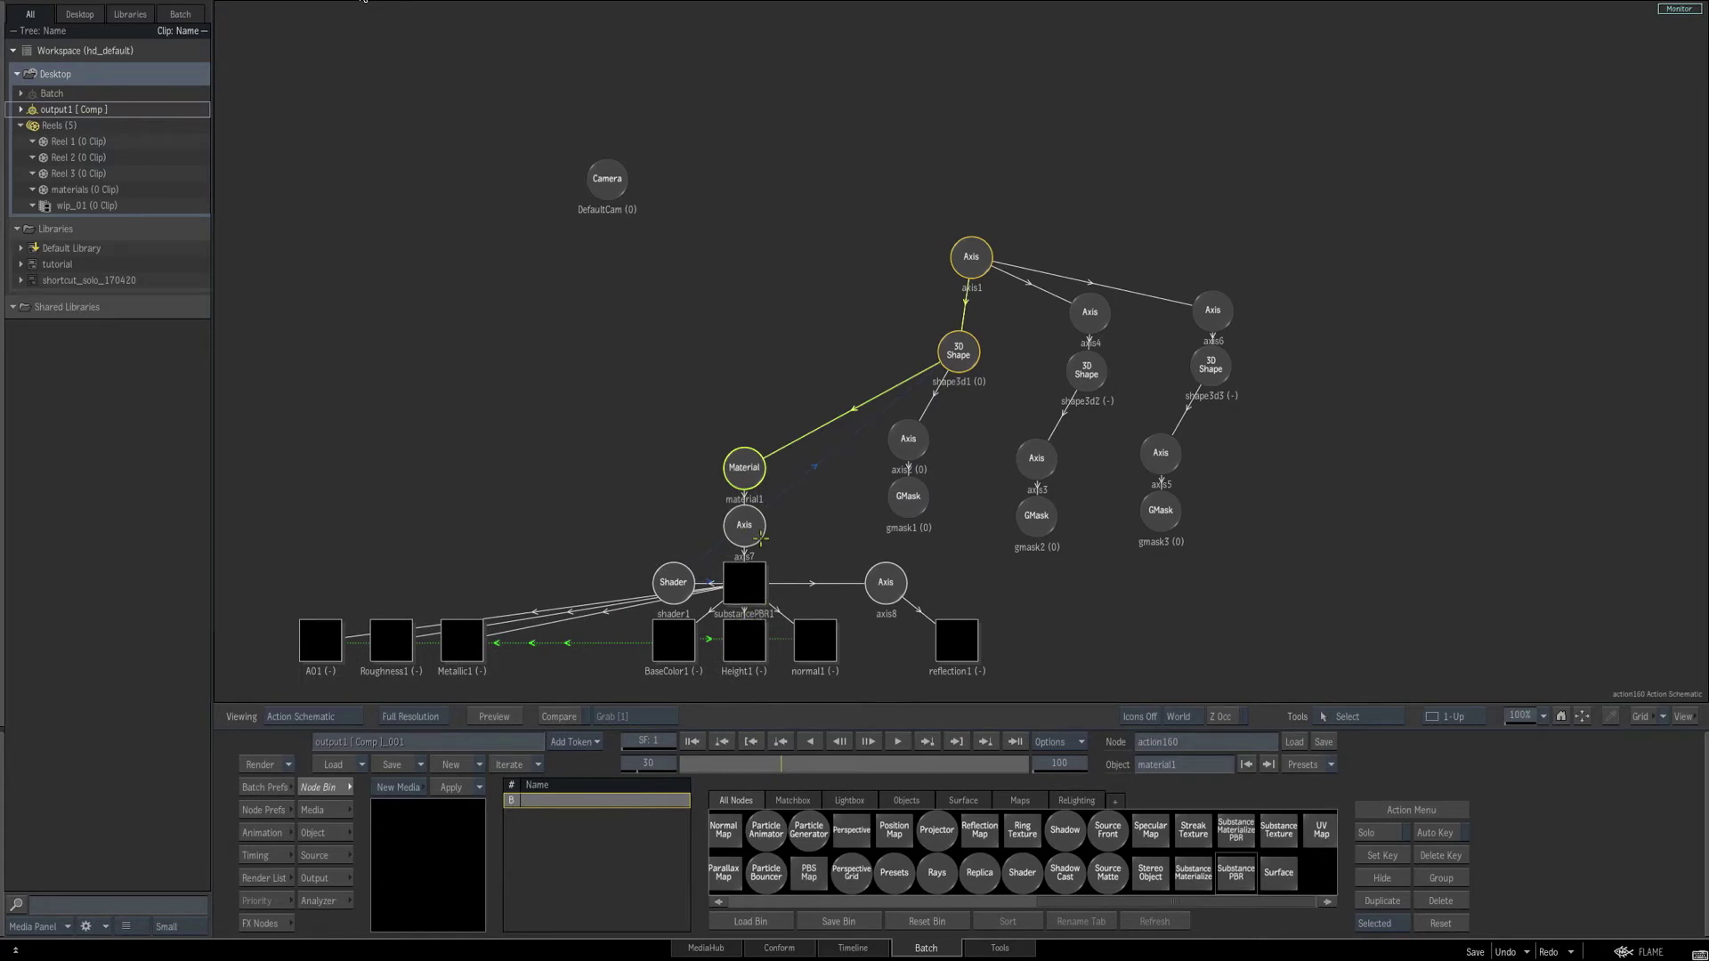
pyautogui.press('F4')
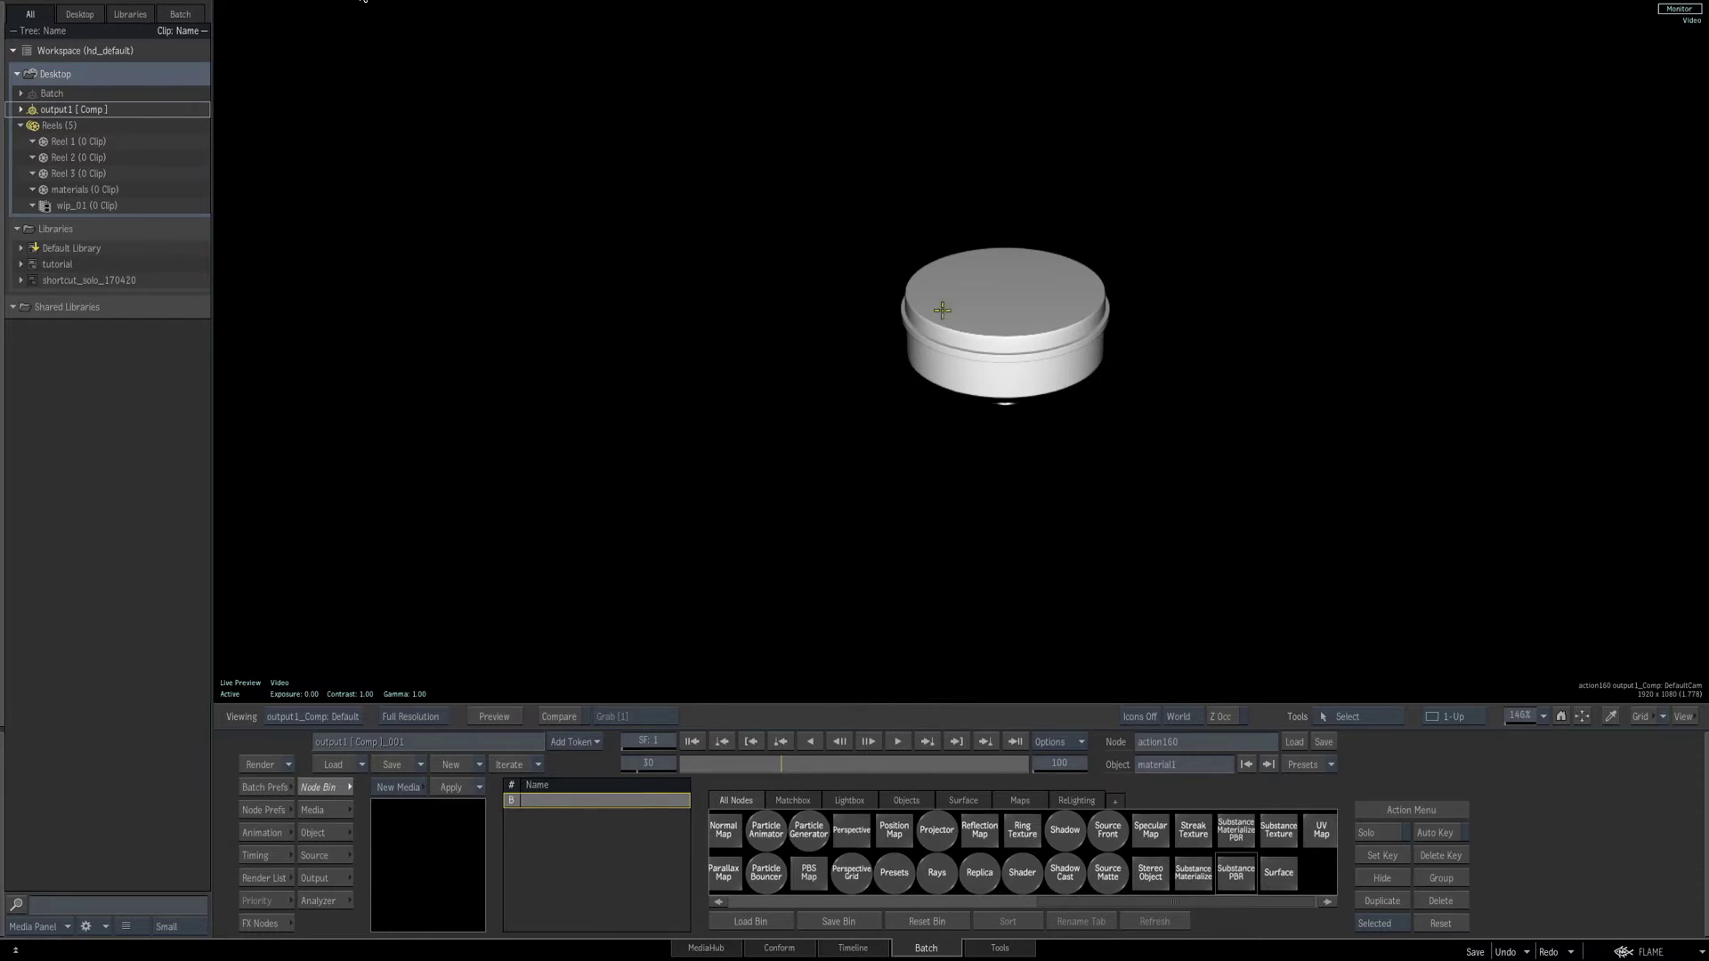
# Add an IBL node attached to the default camera to light the button.
pyautogui.press('F8')
pyautogui.click(614, 191)
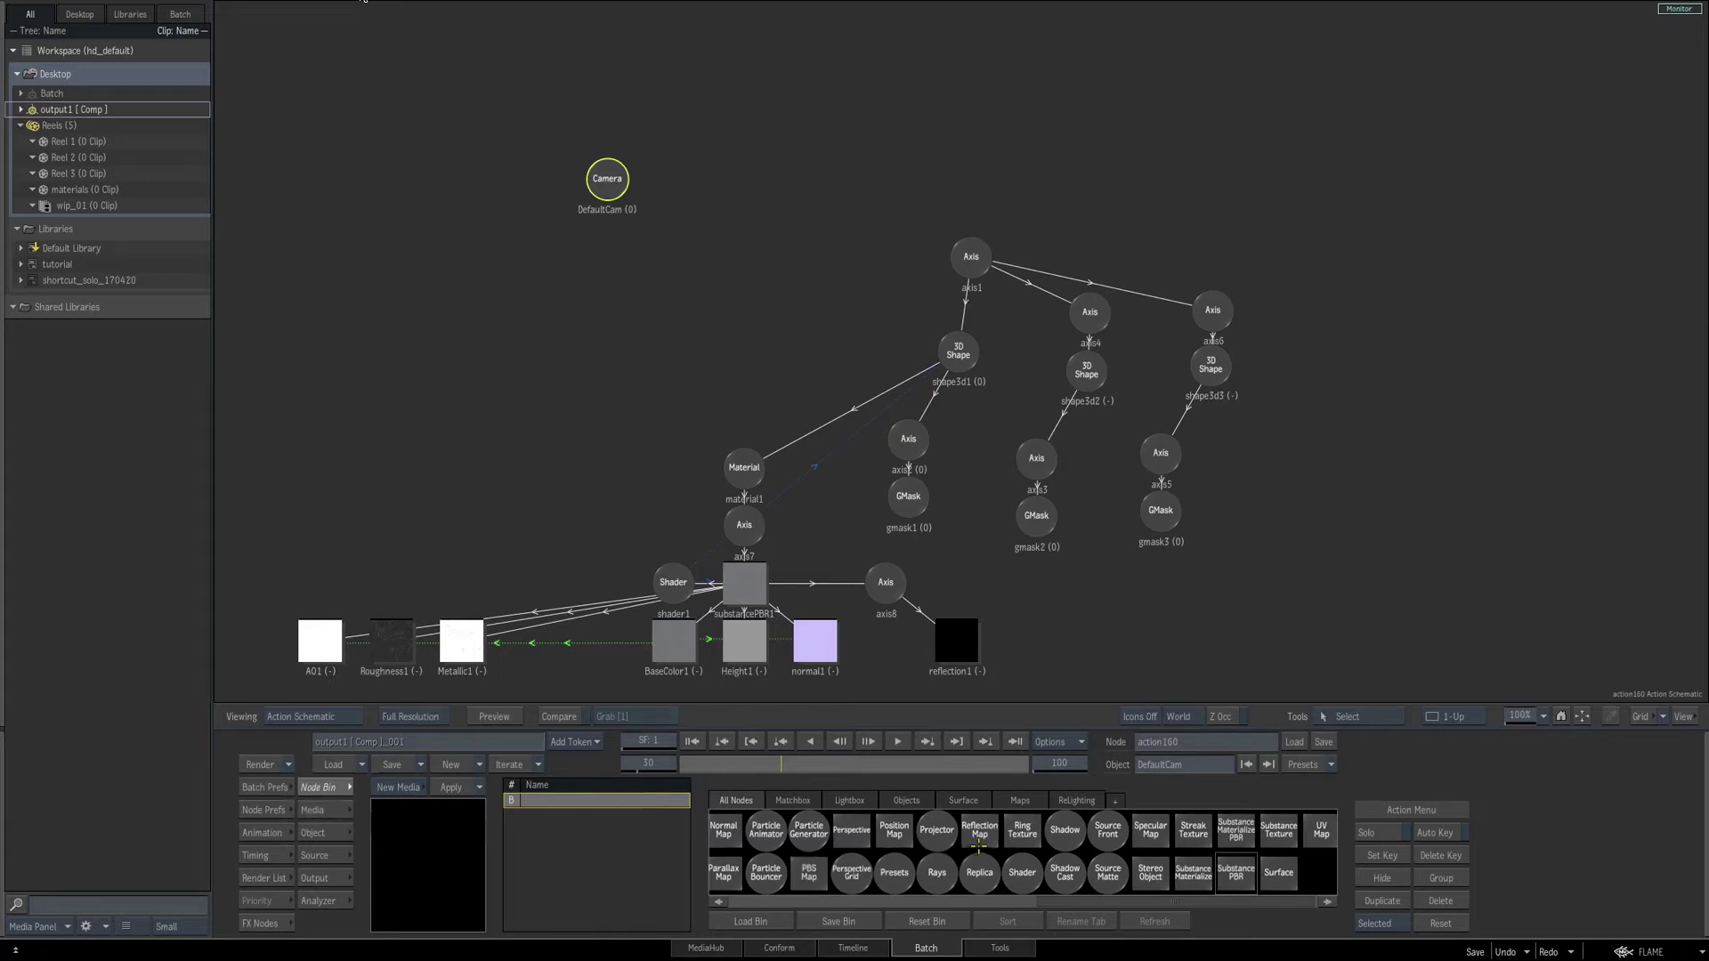
pyautogui.scroll(5, 980, 846)
pyautogui.moveTo(1025, 872); pyautogui.dragTo(530, 278)
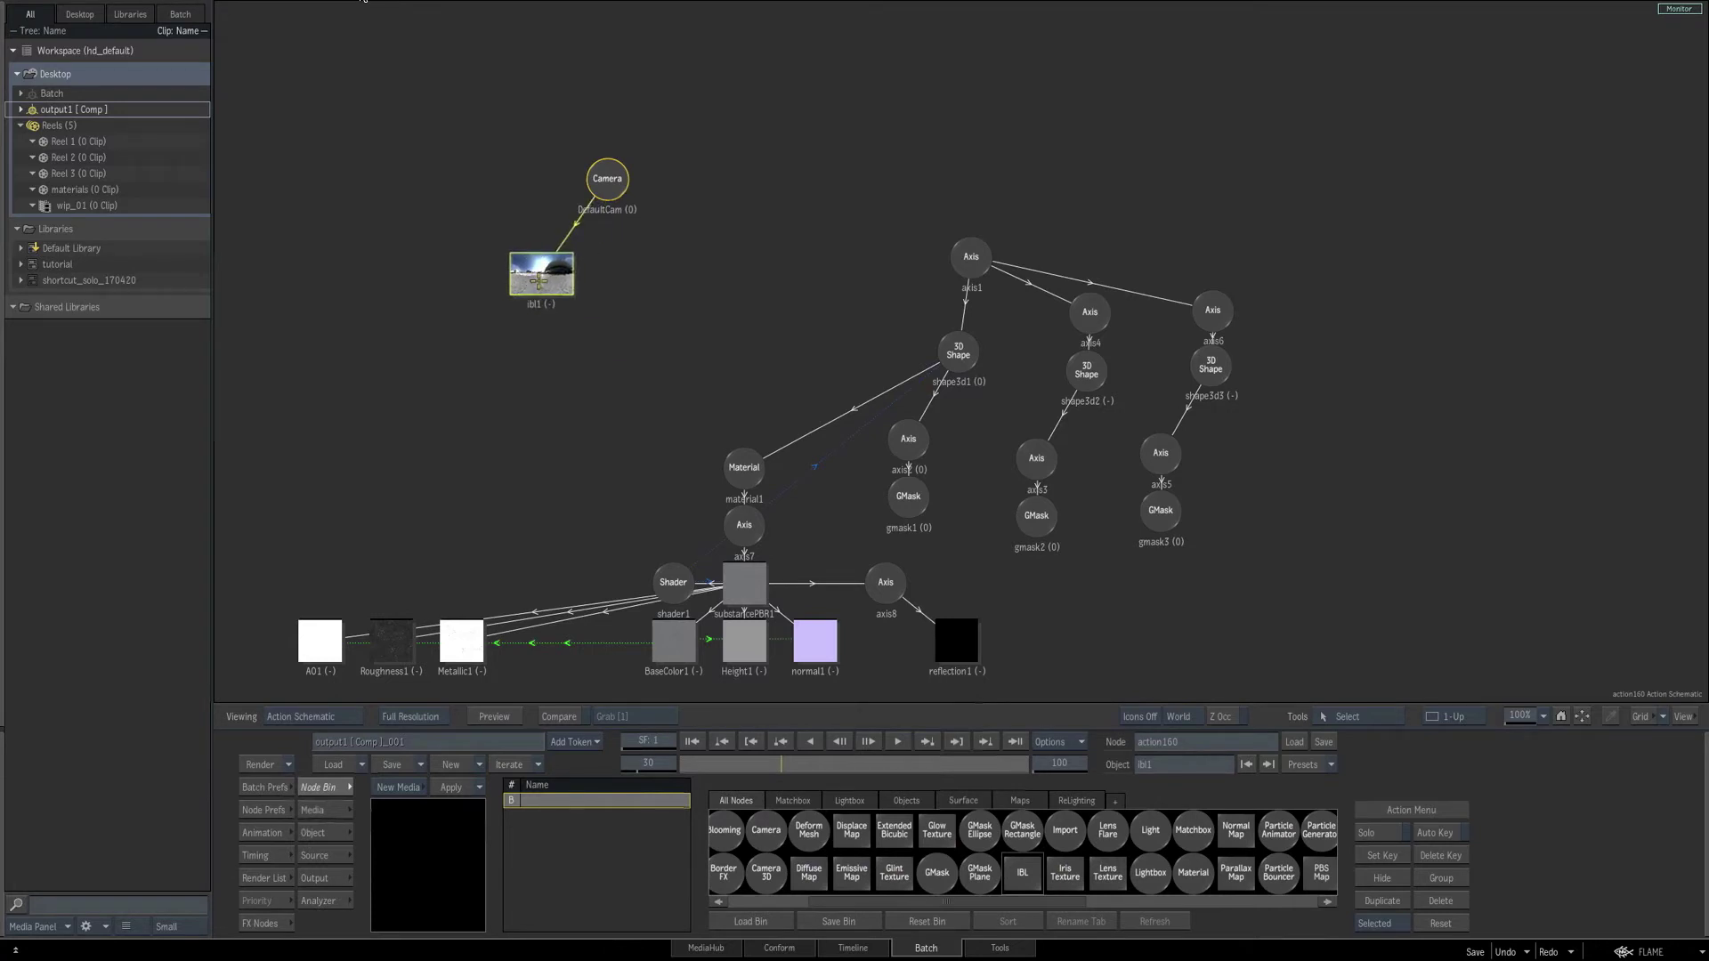
pyautogui.press('F4')
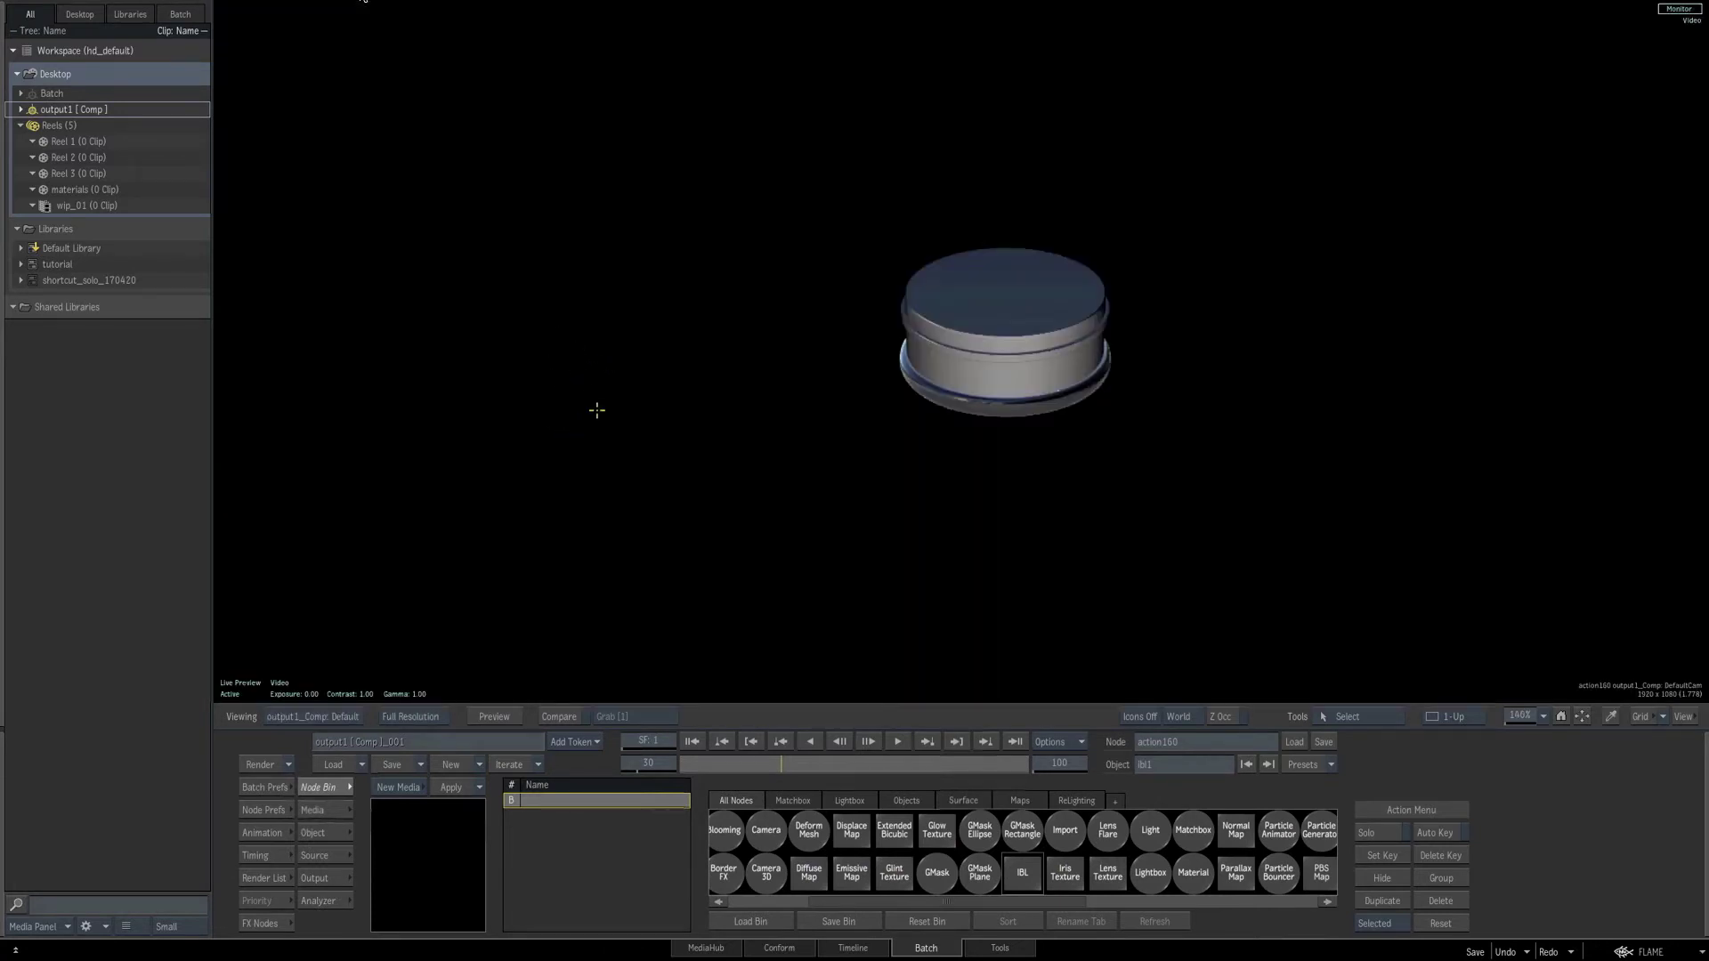
# Replace the IBL's environment texture with EmptyLab.exr.
pyautogui.click(323, 834)
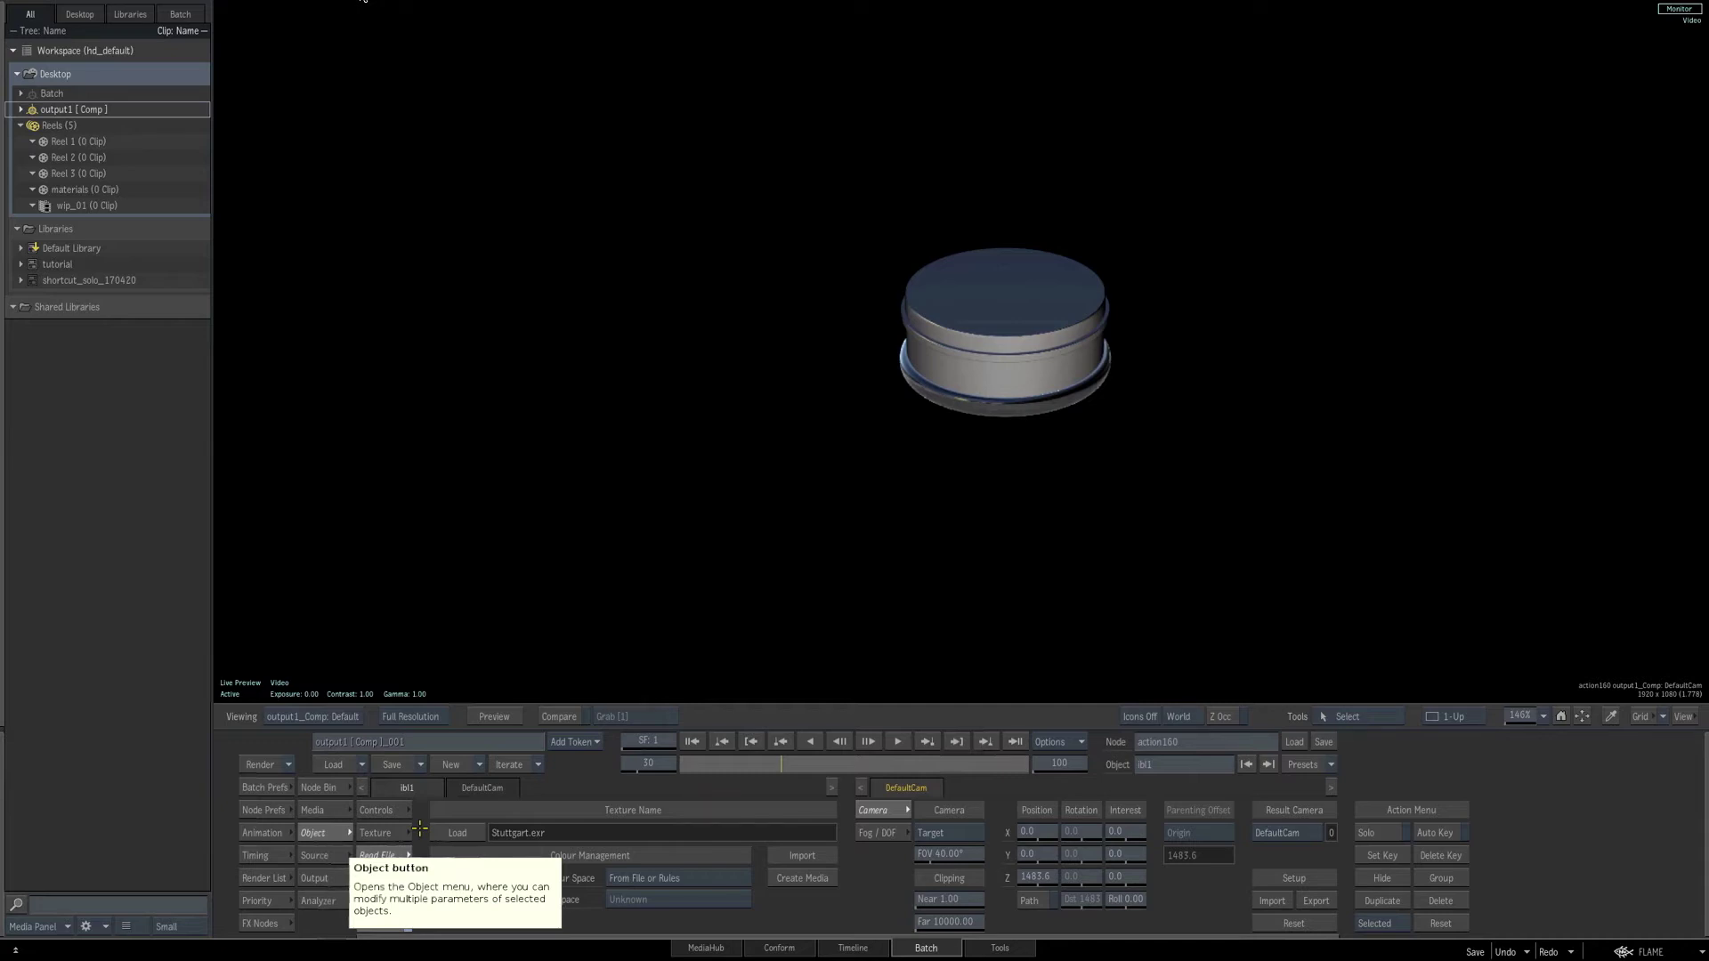
pyautogui.click(457, 833)
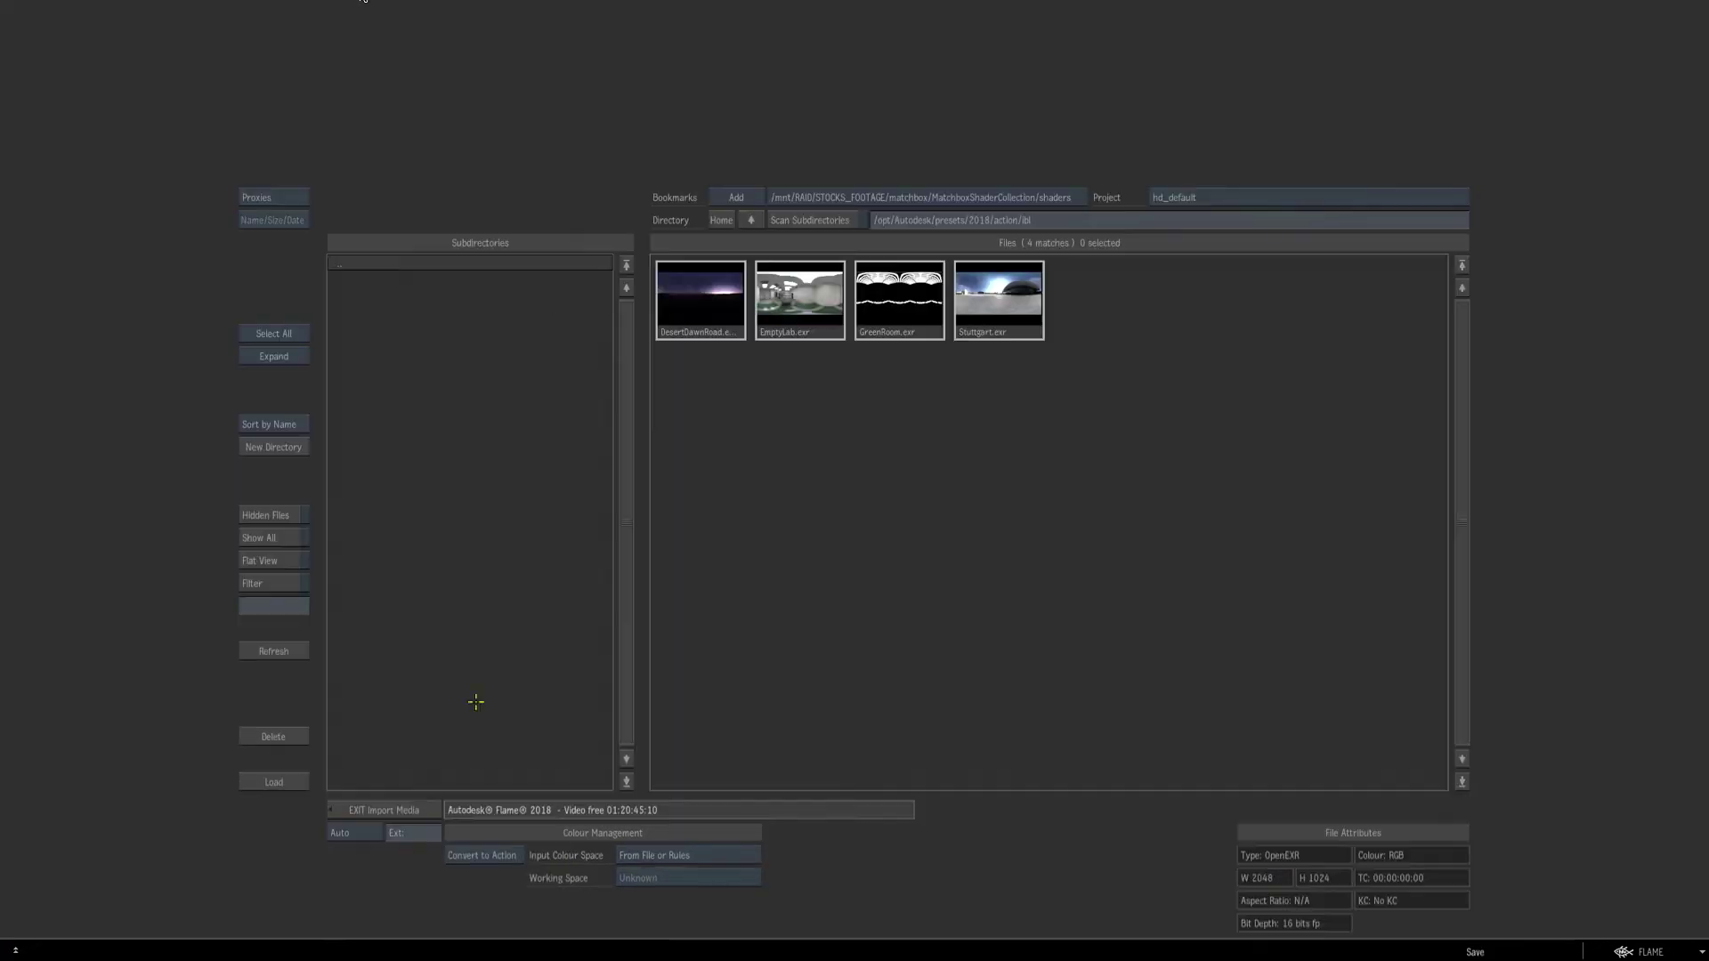
pyautogui.click(801, 308)
pyautogui.click(273, 782)
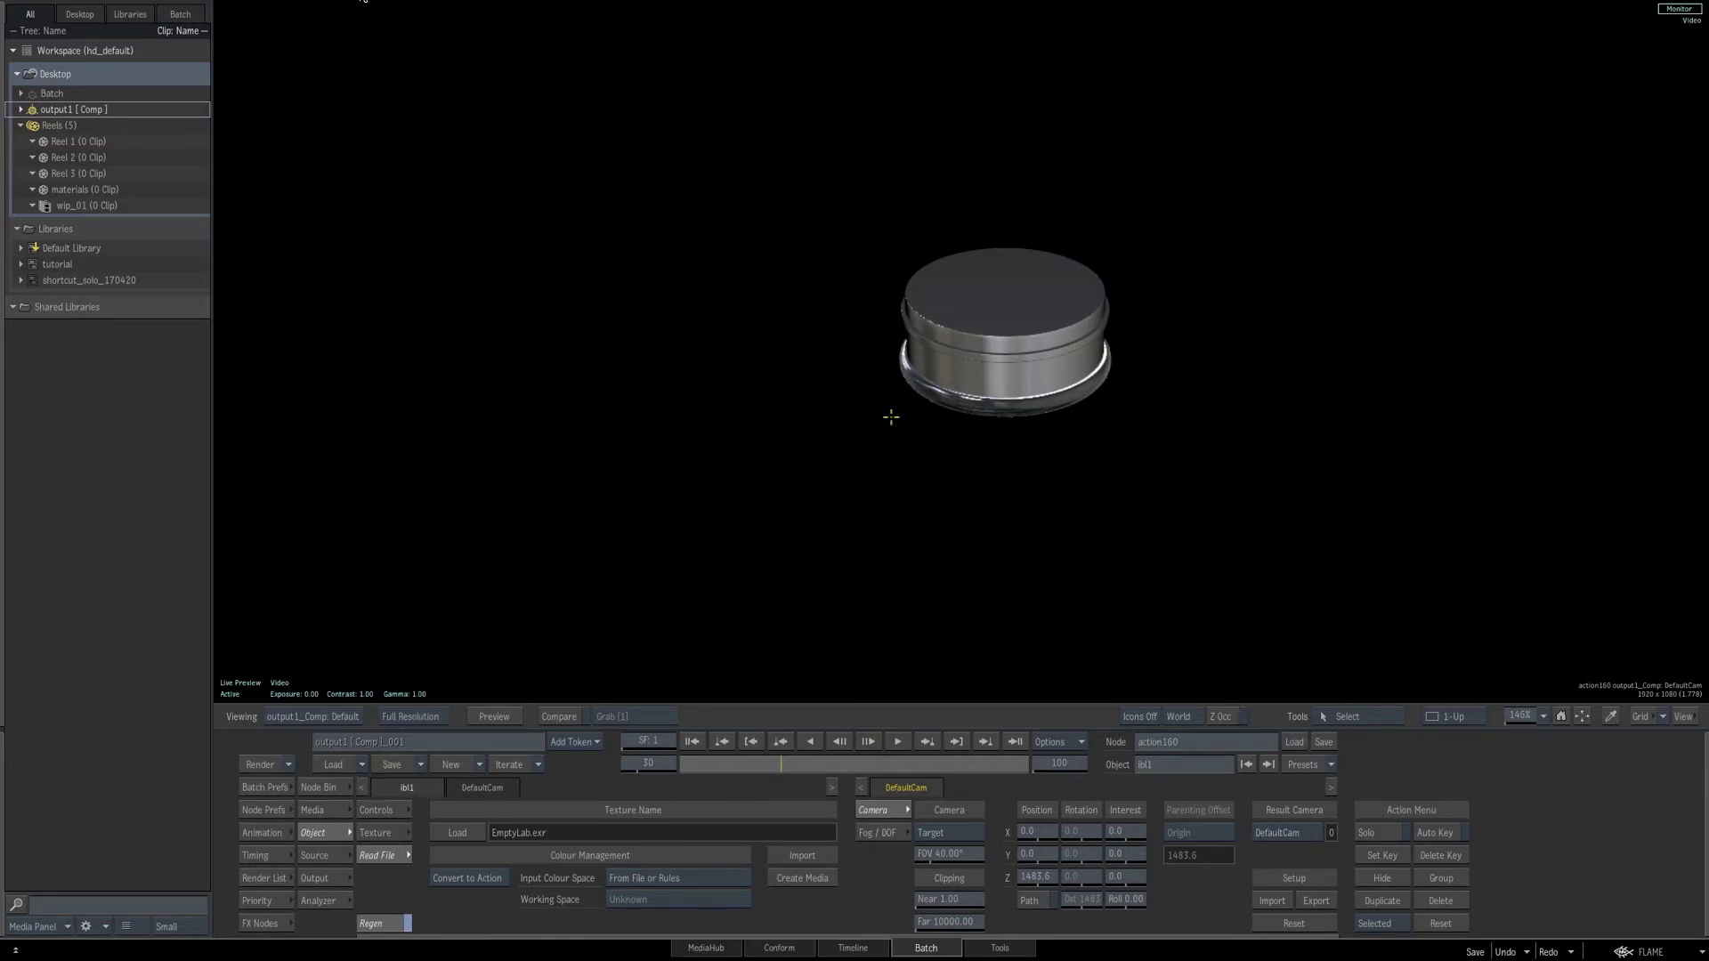
# Connect the second and third 3D Shapes to the base disc's steel material.
pyautogui.press('F4')
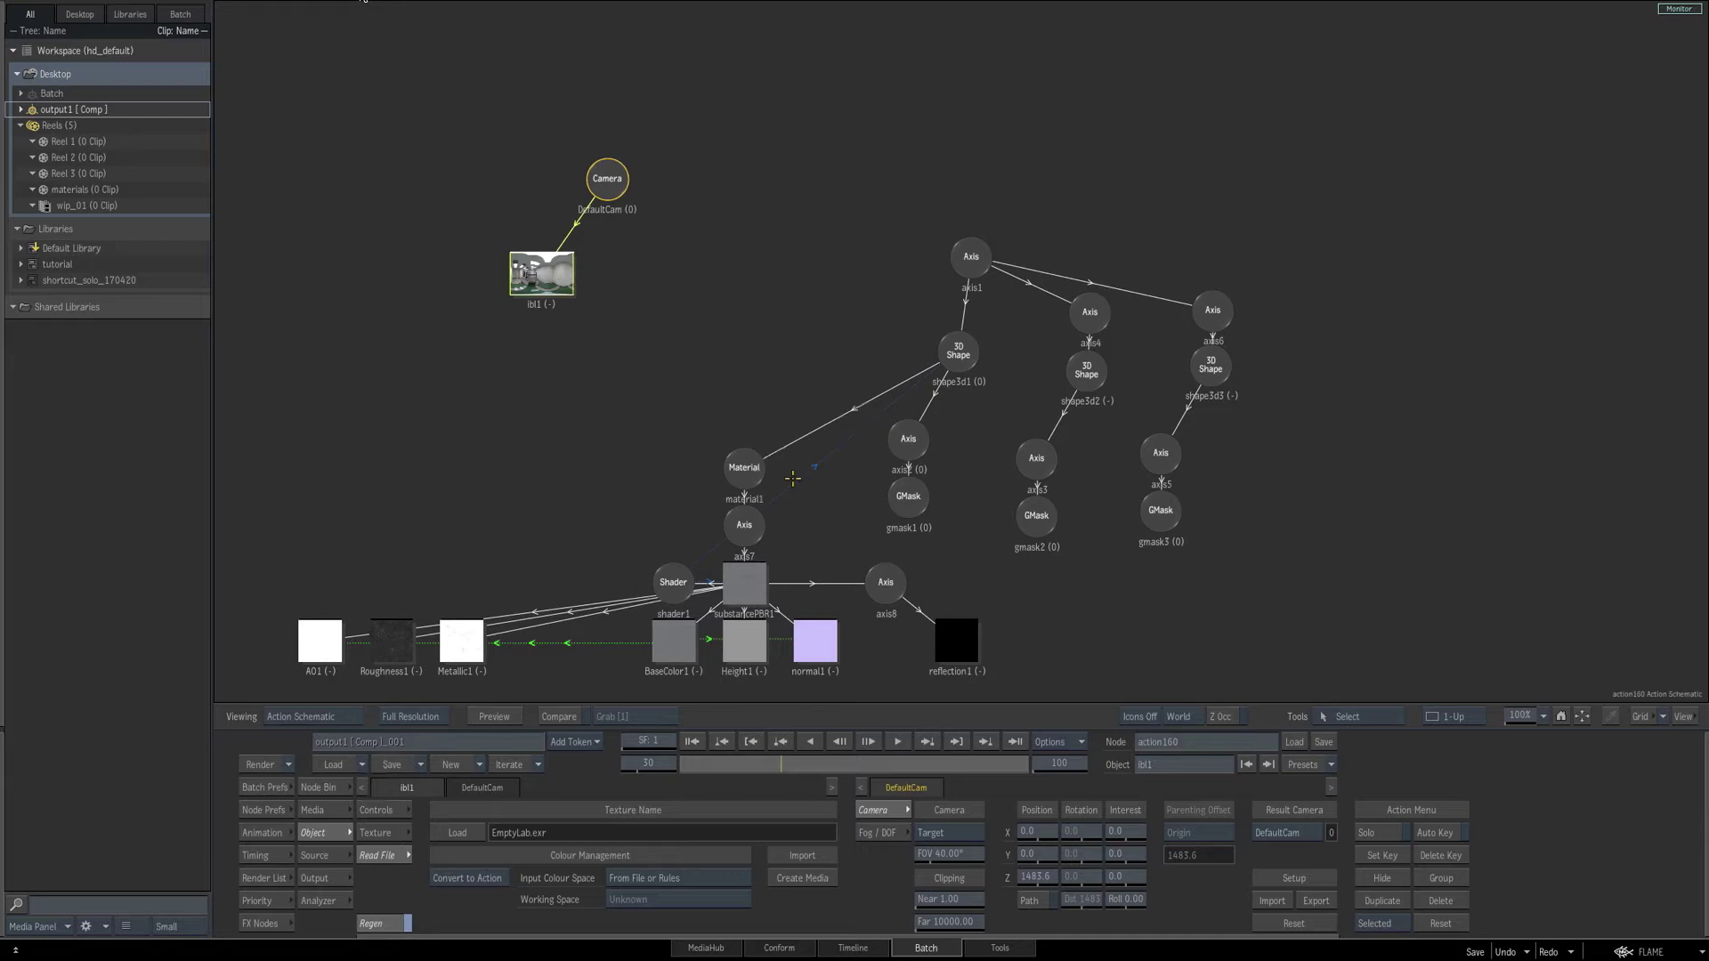
pyautogui.moveTo(1077, 373); pyautogui.dragTo(753, 469)
pyautogui.moveTo(1199, 369); pyautogui.dragTo(752, 466)
# Light-link the material's shader to the second and third 3D Shapes.
pyautogui.hotkey('shift', 'l')
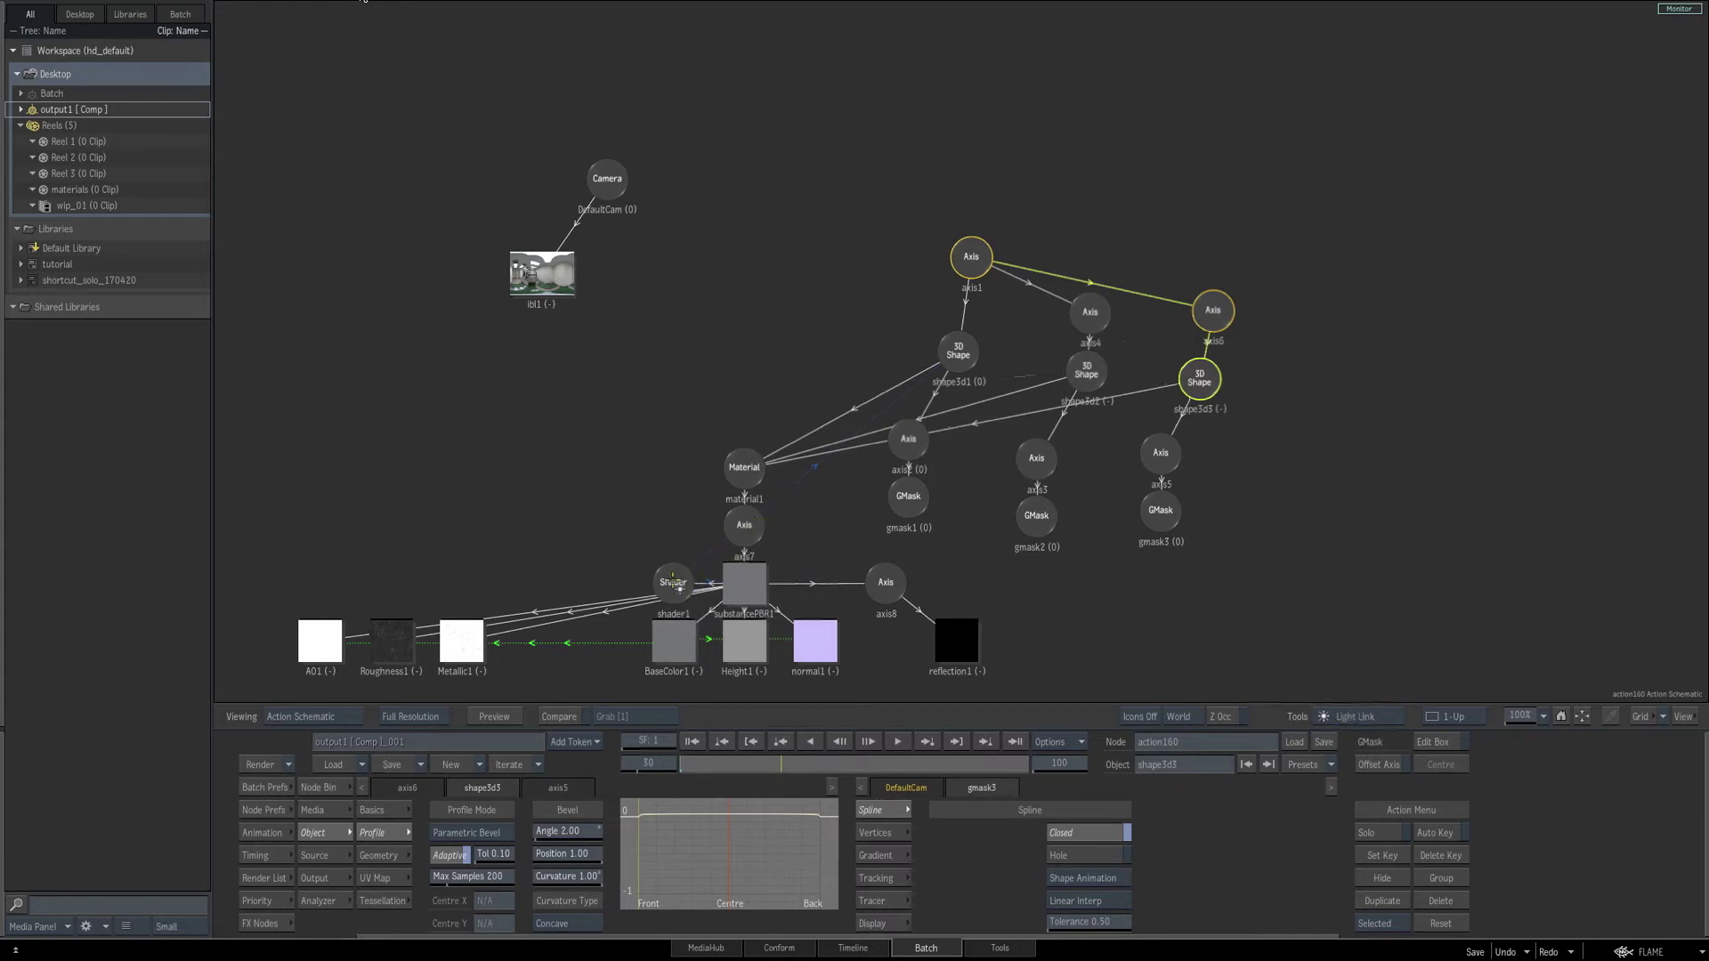
pyautogui.moveTo(685, 588); pyautogui.dragTo(1078, 380)
pyautogui.moveTo(702, 574); pyautogui.dragTo(1199, 381)
pyautogui.press('F4')
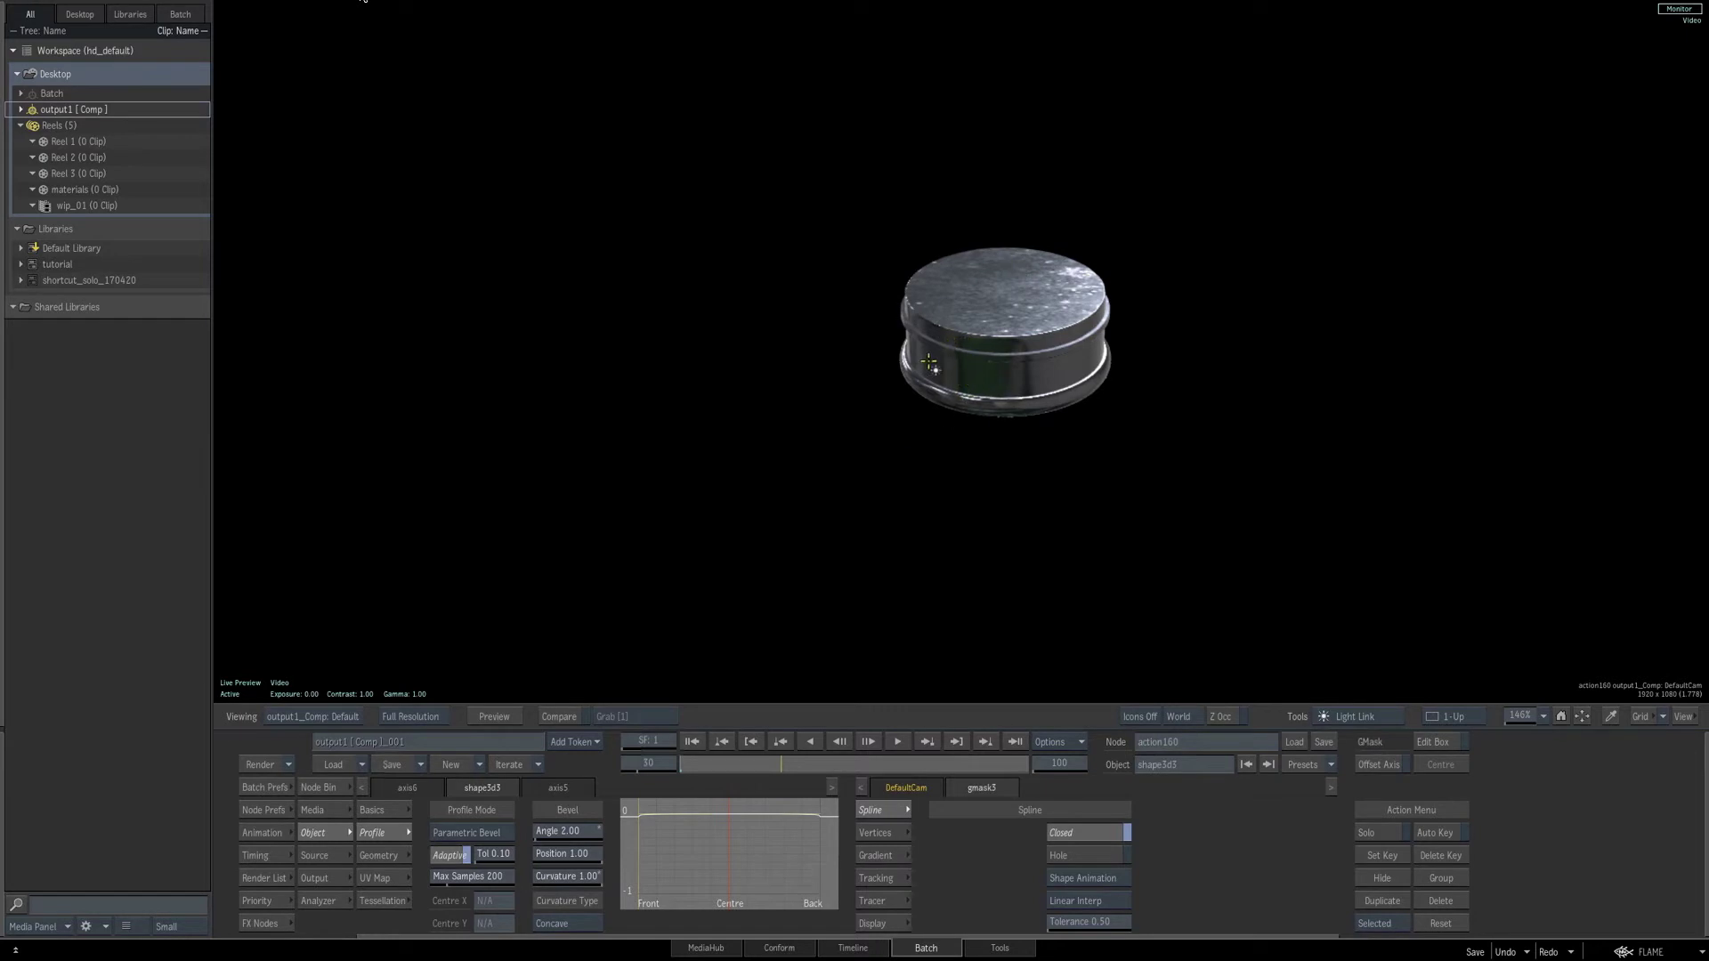
# Set the Steel Color in the Substance PBR material's advanced settings to black.
pyautogui.press('F8')
pyautogui.click(958, 353)
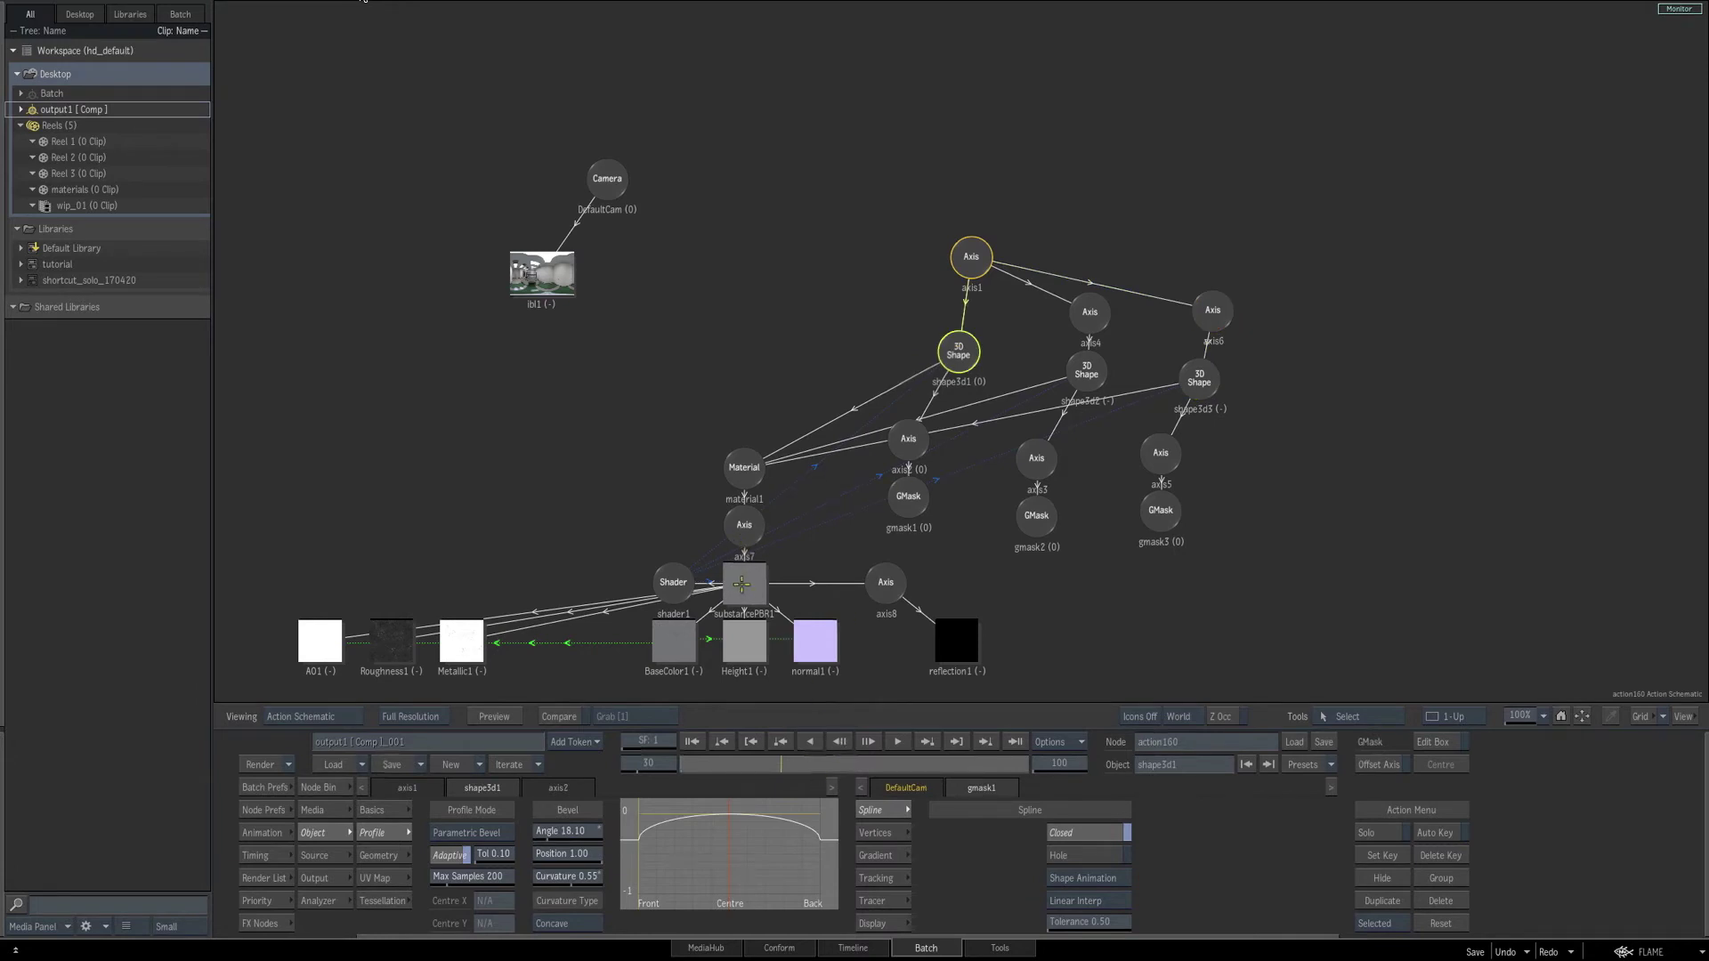
pyautogui.click(736, 585)
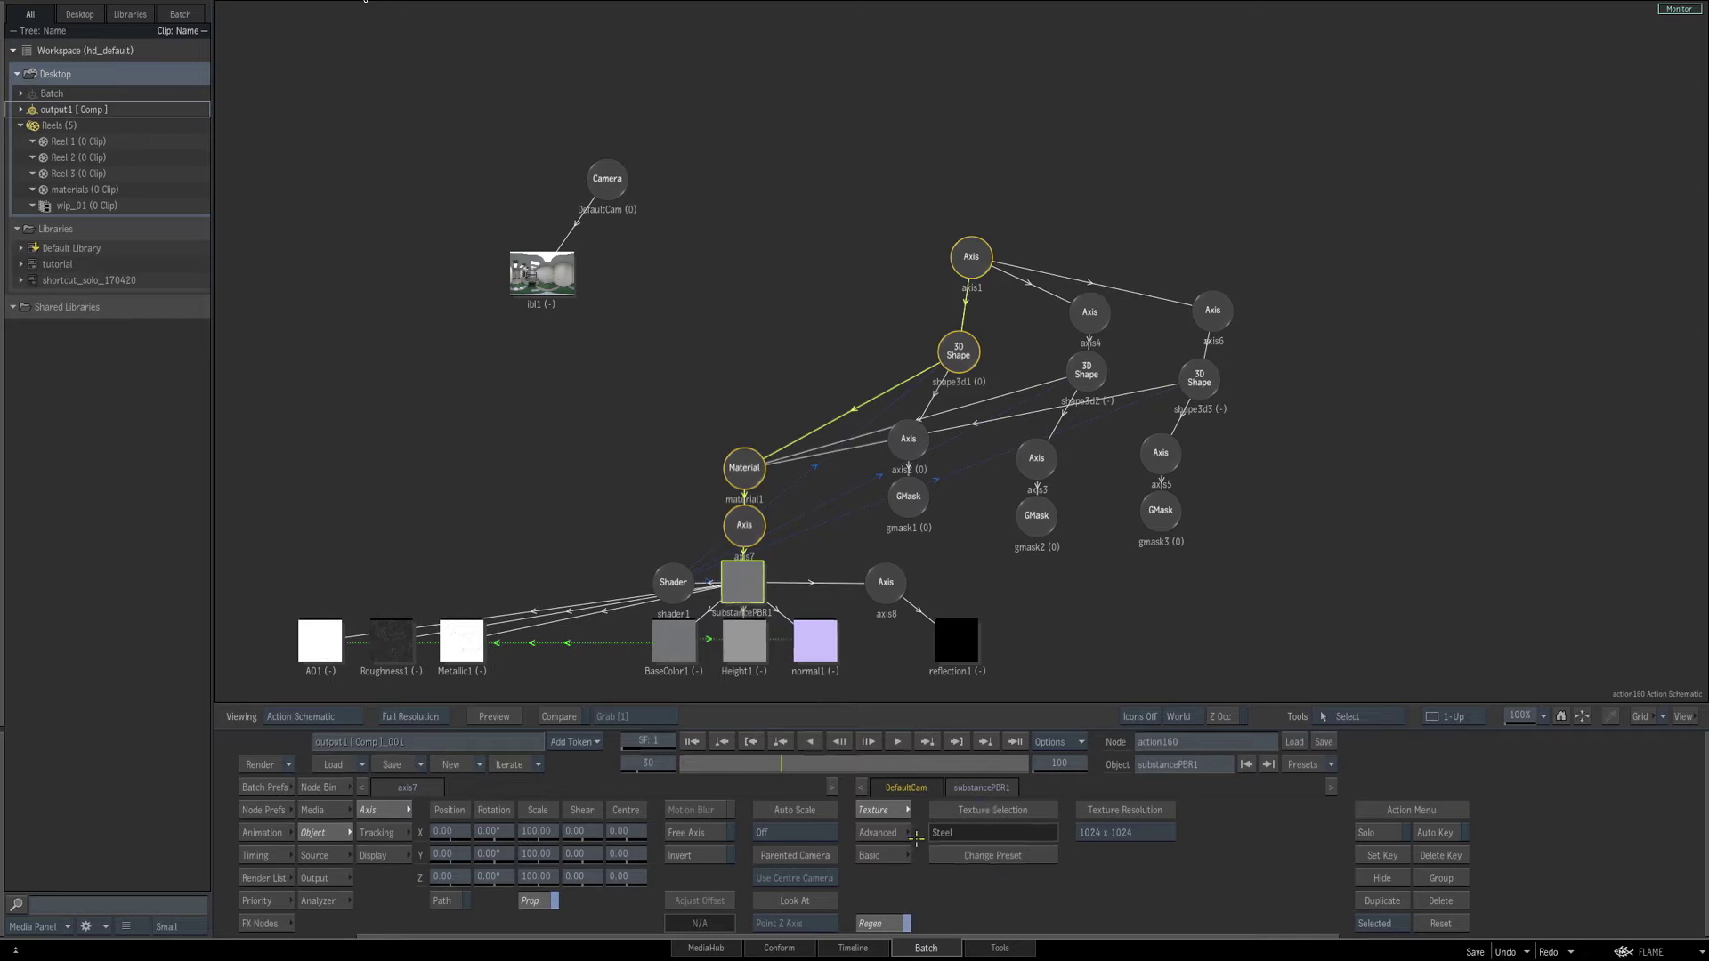
pyautogui.click(892, 834)
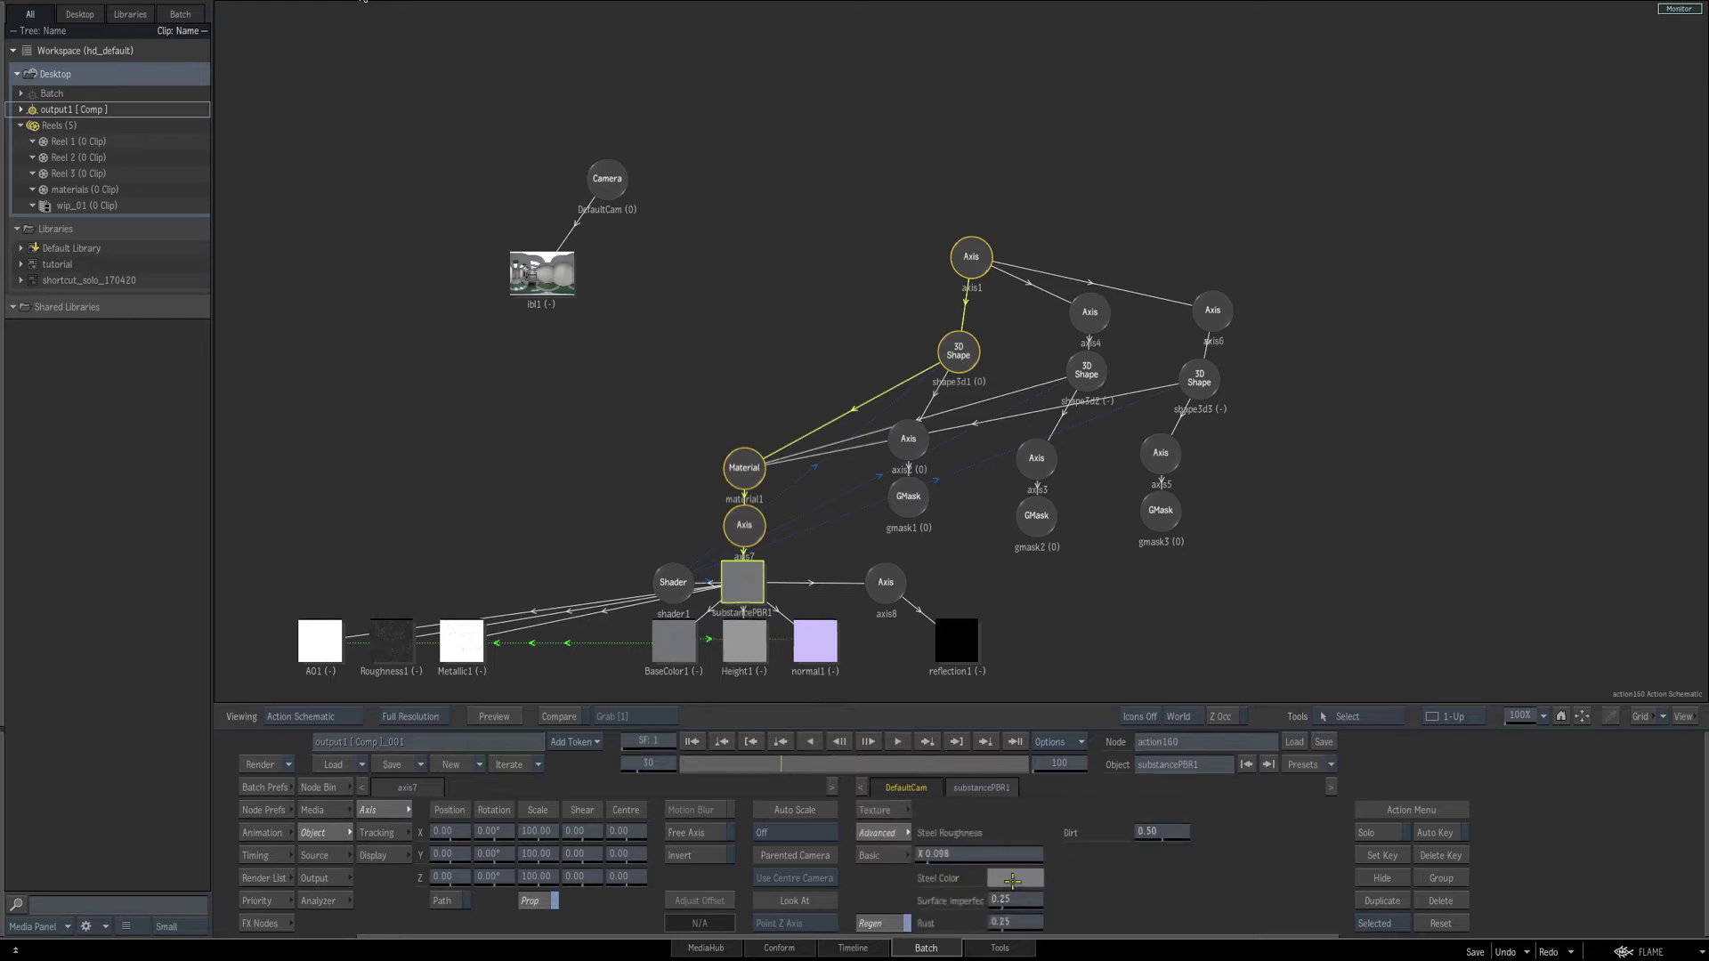
pyautogui.click(1010, 879)
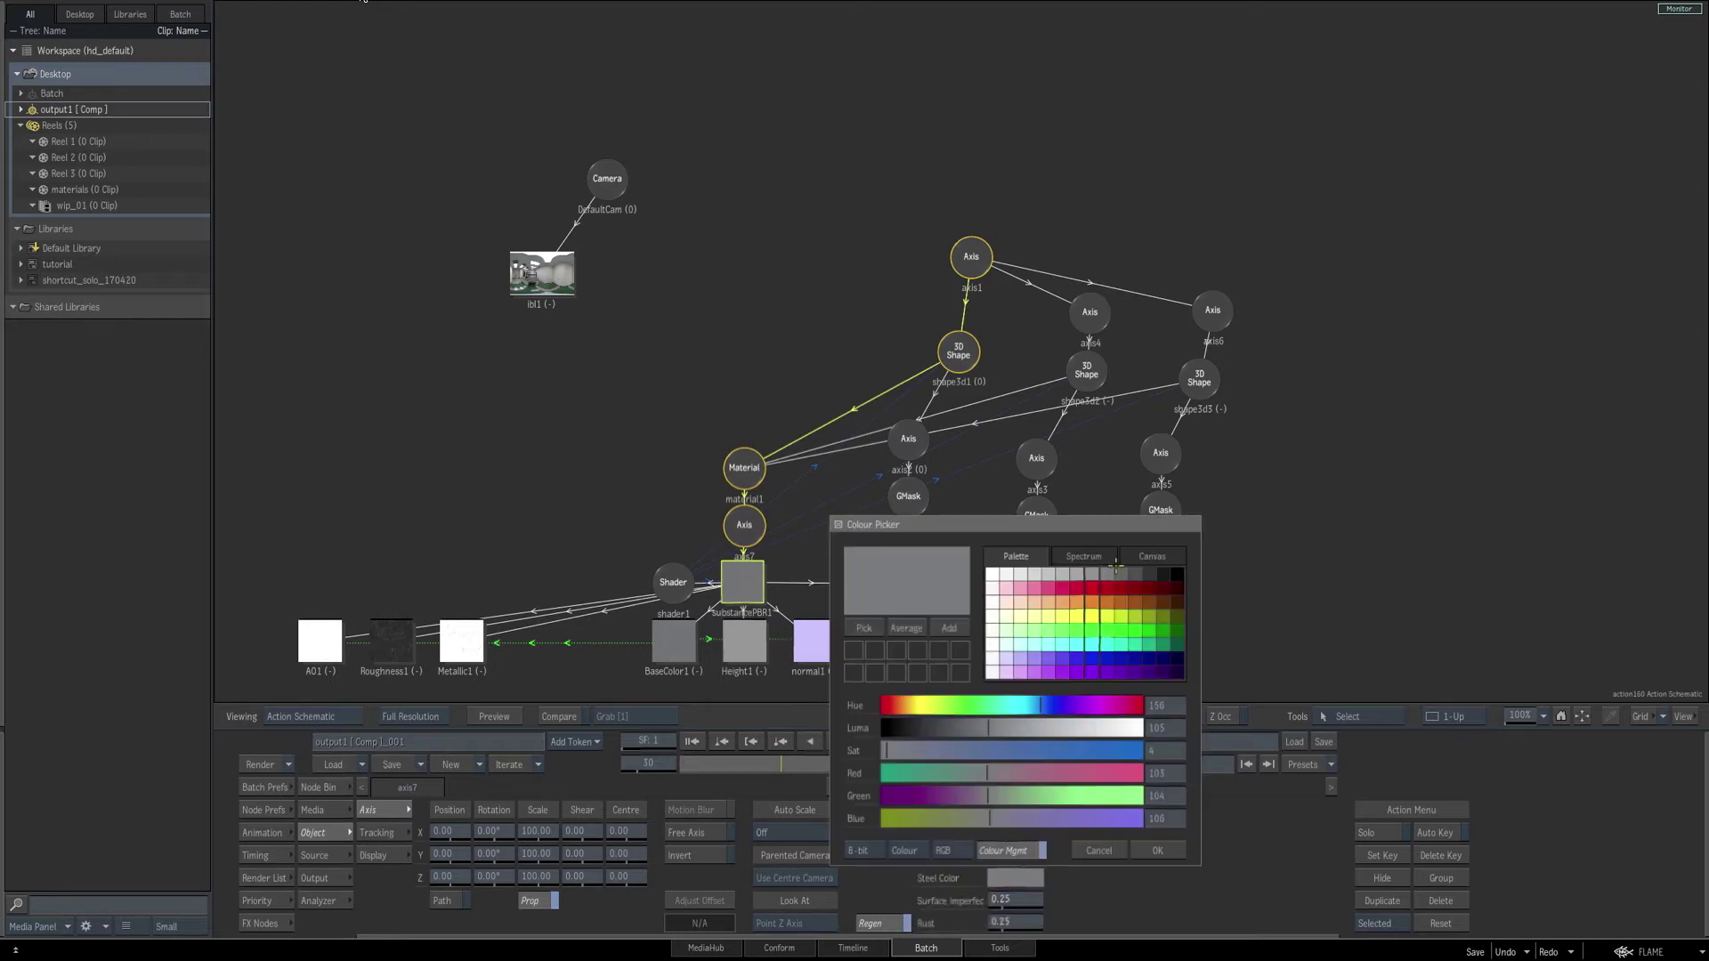
pyautogui.click(1174, 574)
pyautogui.click(1157, 851)
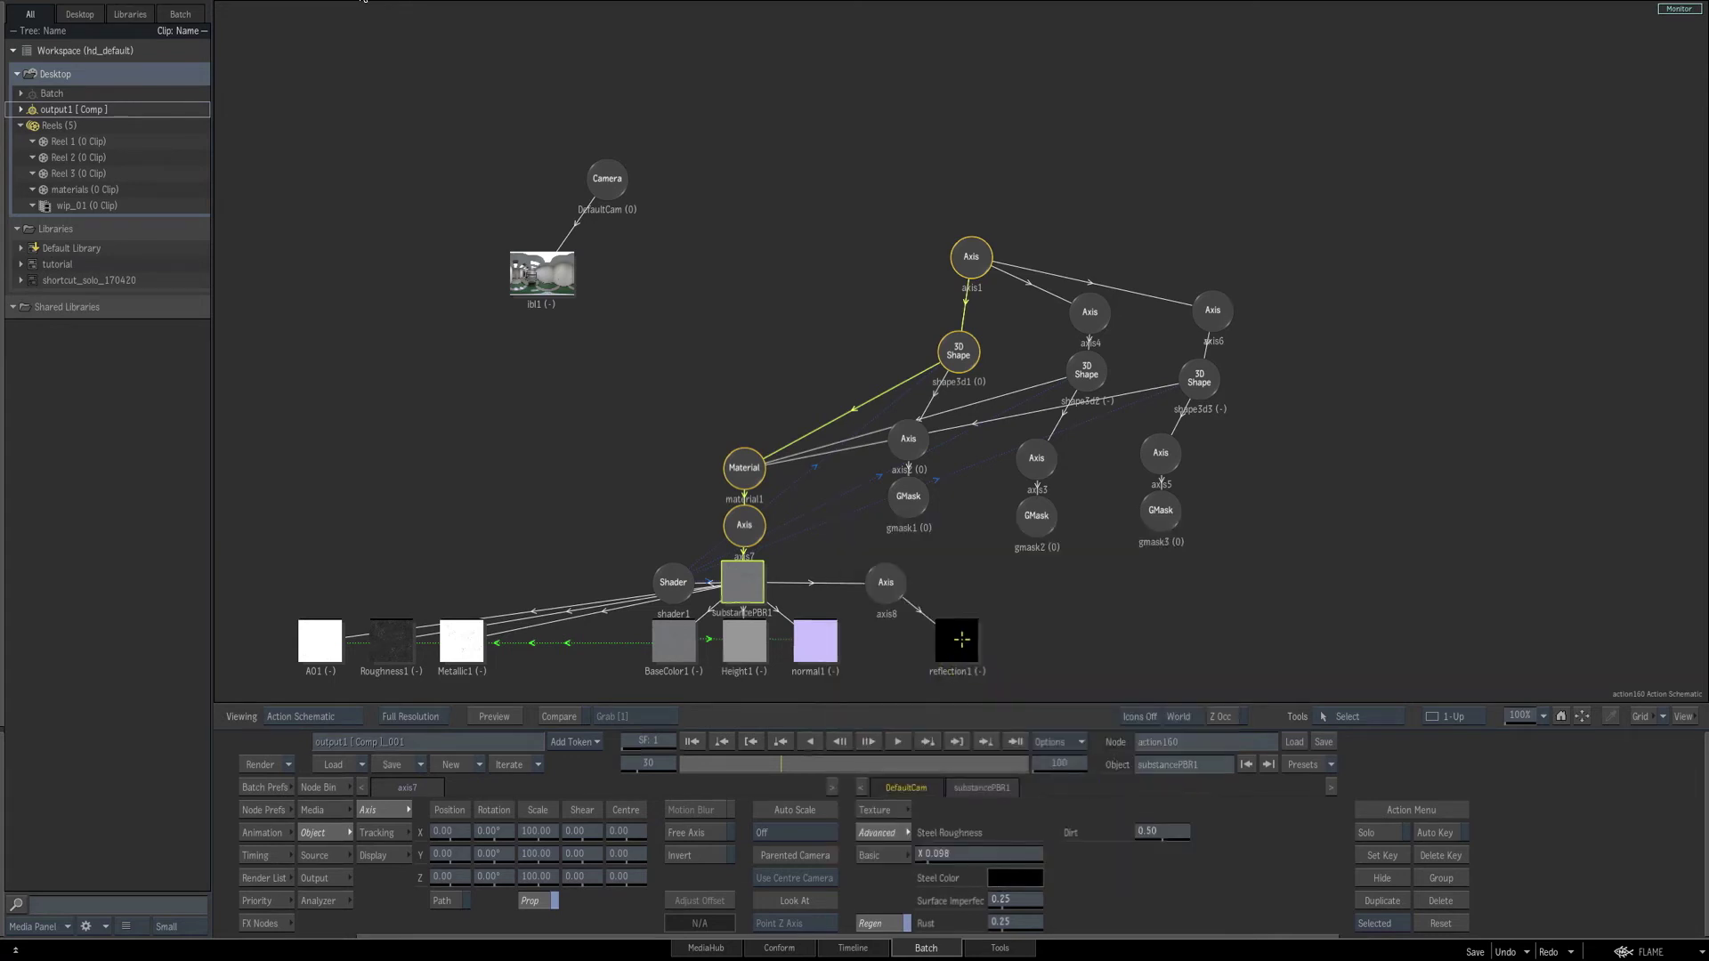
pyautogui.press('F4')
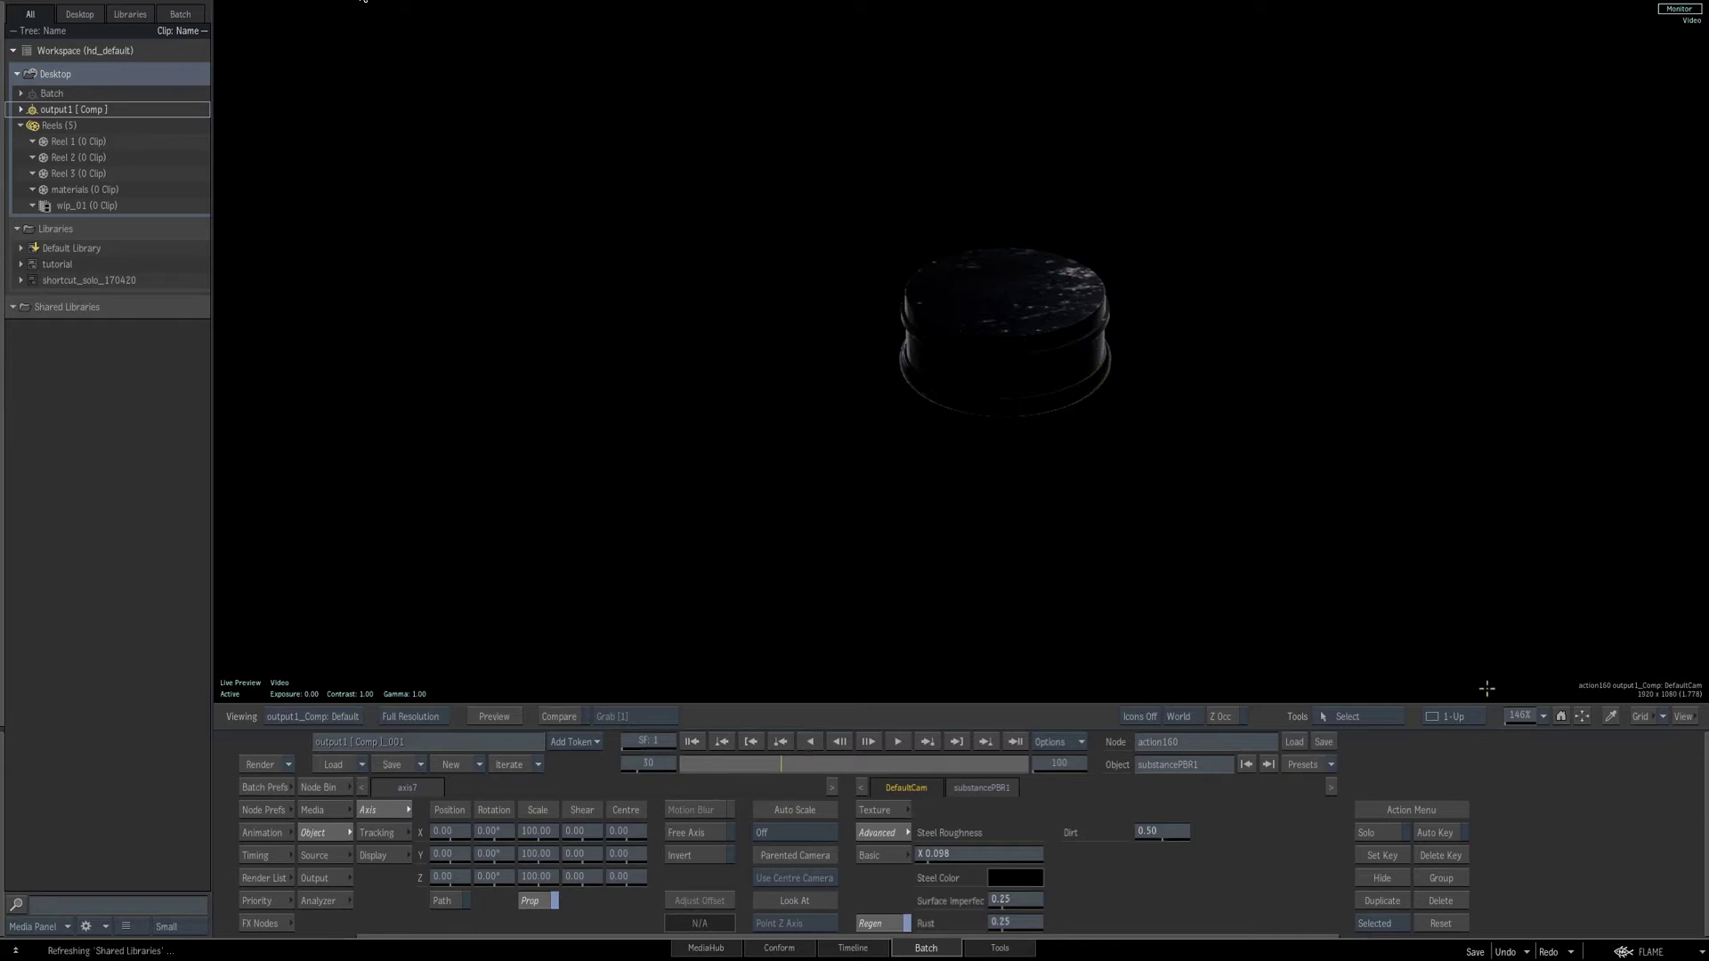
# Duplicate the steel material with its whole node tree and place the copy clear of the original nodes in the Action schematic.
pyautogui.moveTo(1519, 716); pyautogui.dragTo(1584, 646)
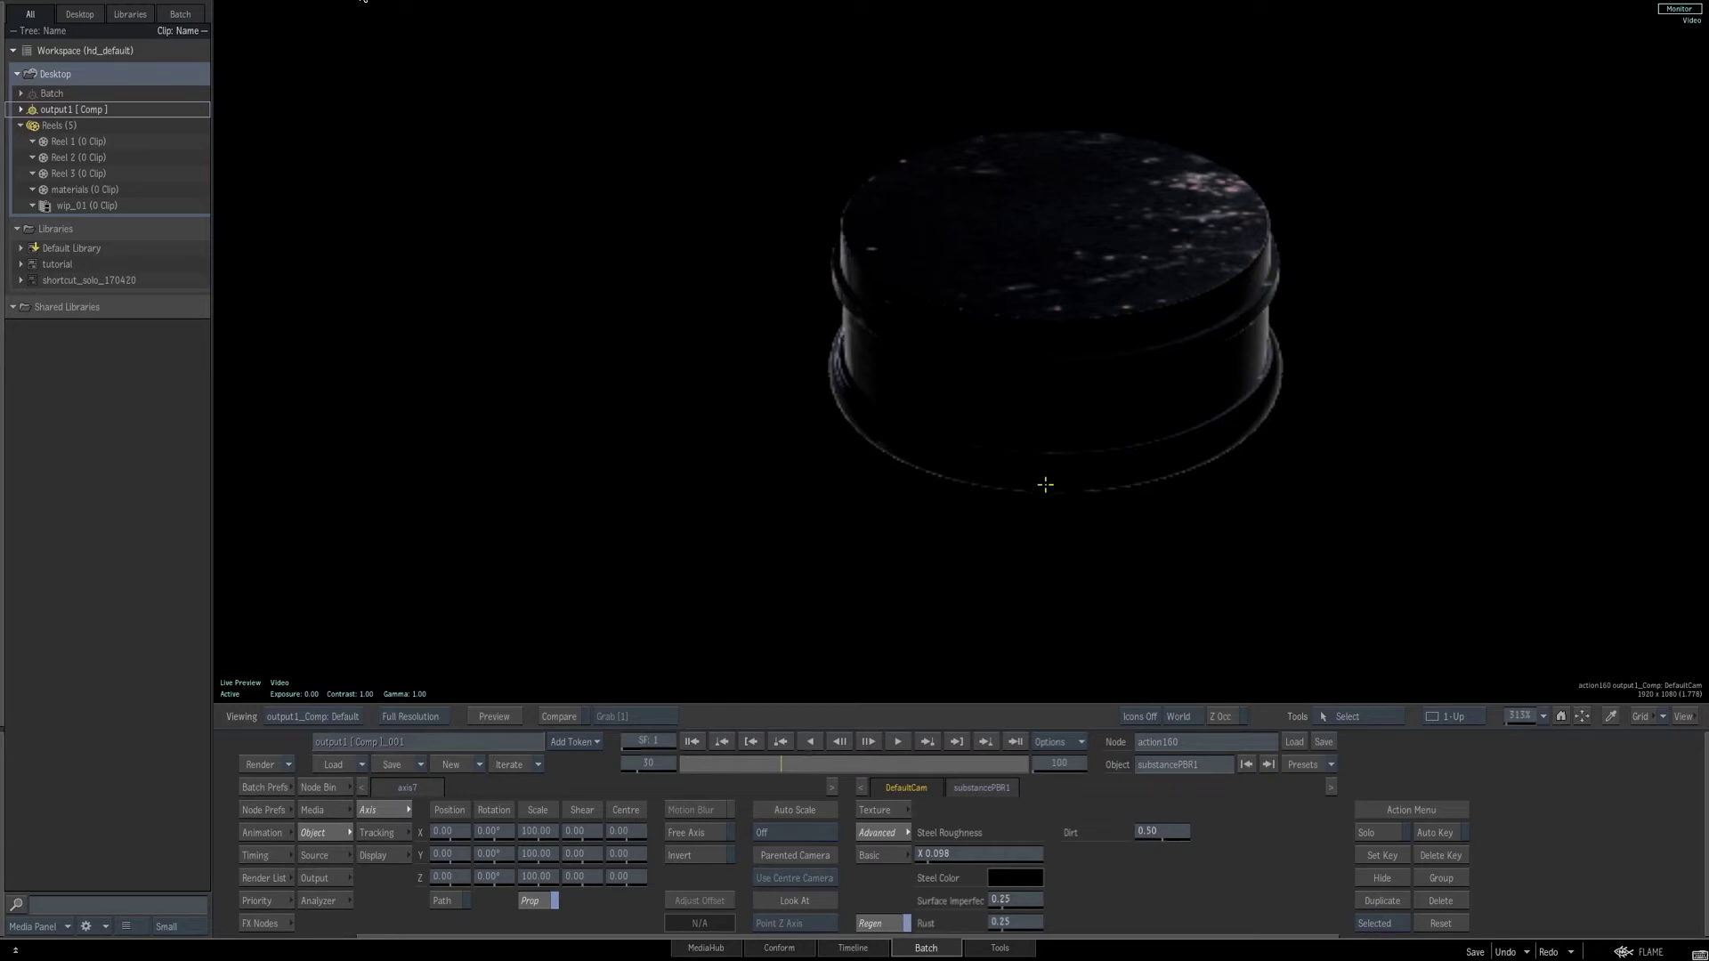
pyautogui.press('F4')
pyautogui.click(755, 467)
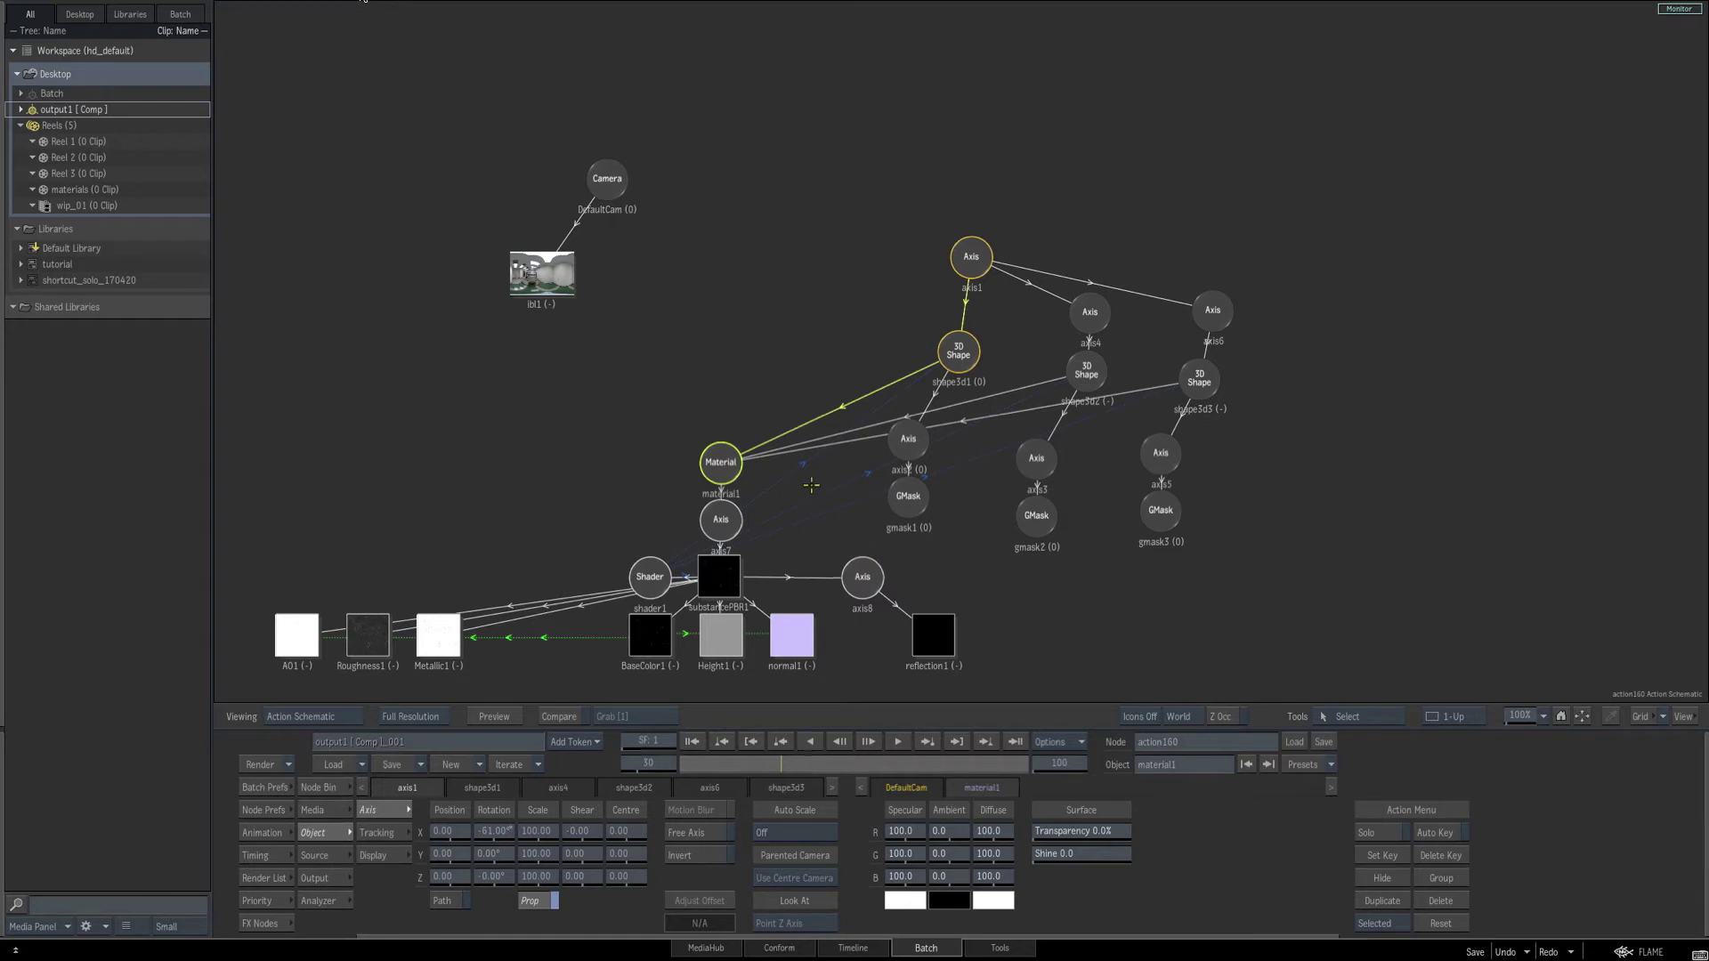
pyautogui.hotkey('ctrl', 'v')
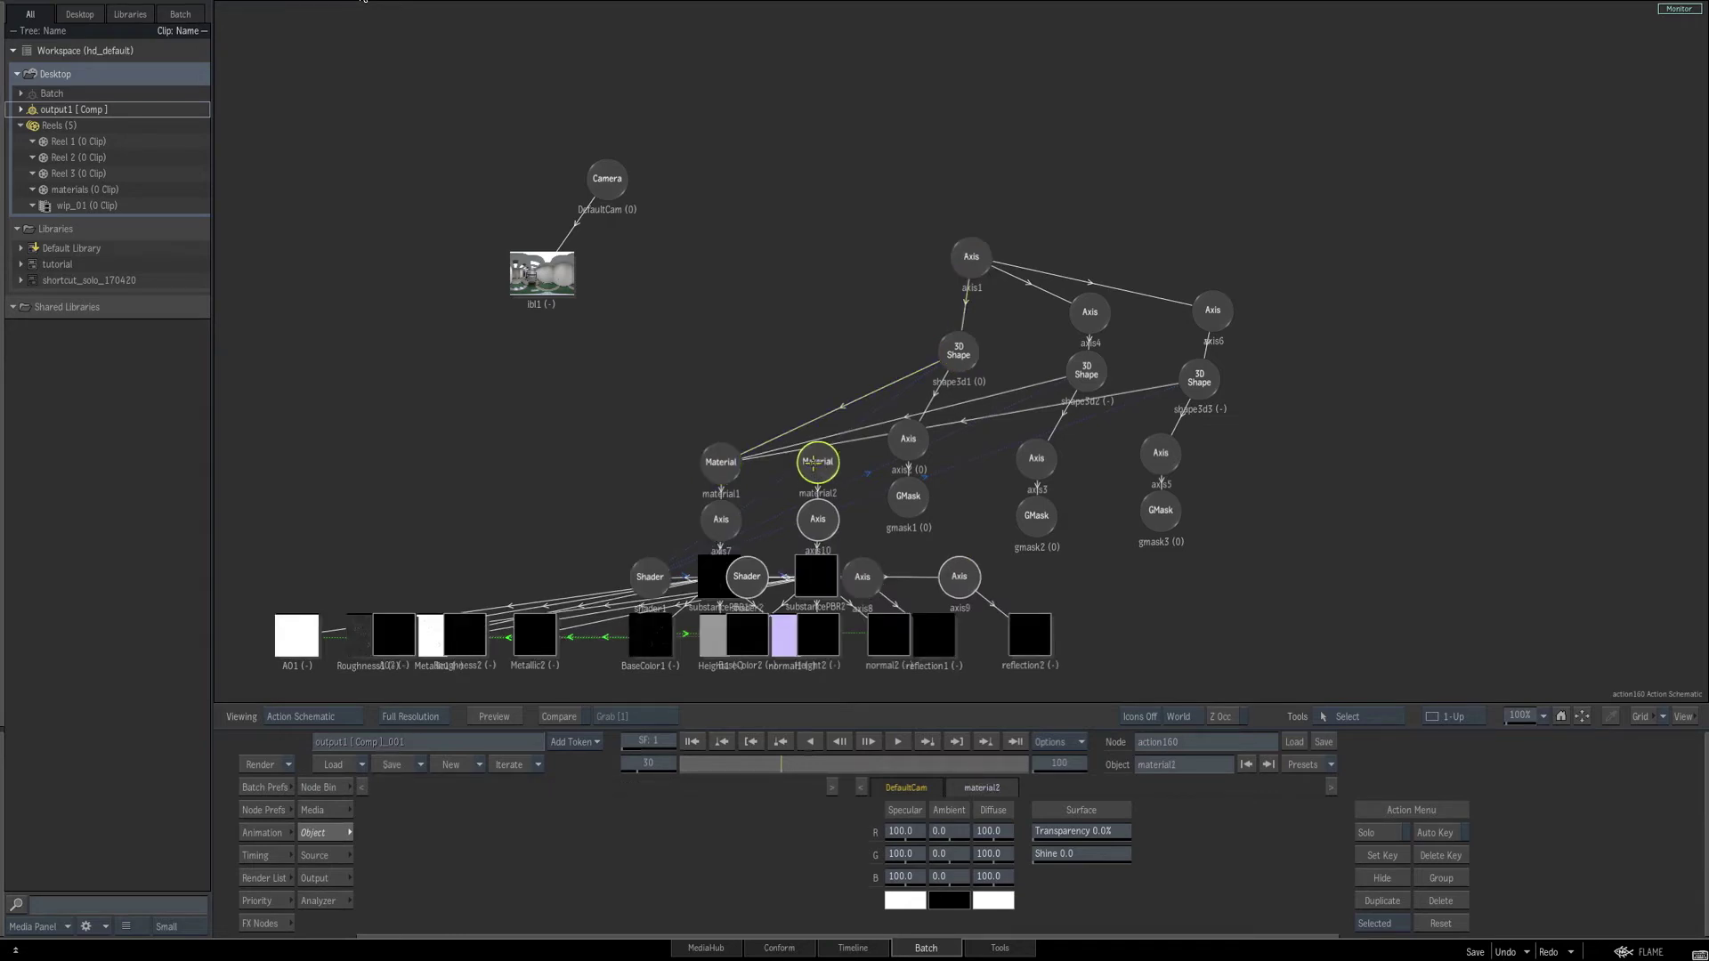
pyautogui.moveTo(817, 463); pyautogui.dragTo(1473, 463)
# Connect the third 3D Shape to the duplicated material and cut its link to the original steel material.
pyautogui.moveTo(1417, 389); pyautogui.dragTo(1210, 329, button='middle')
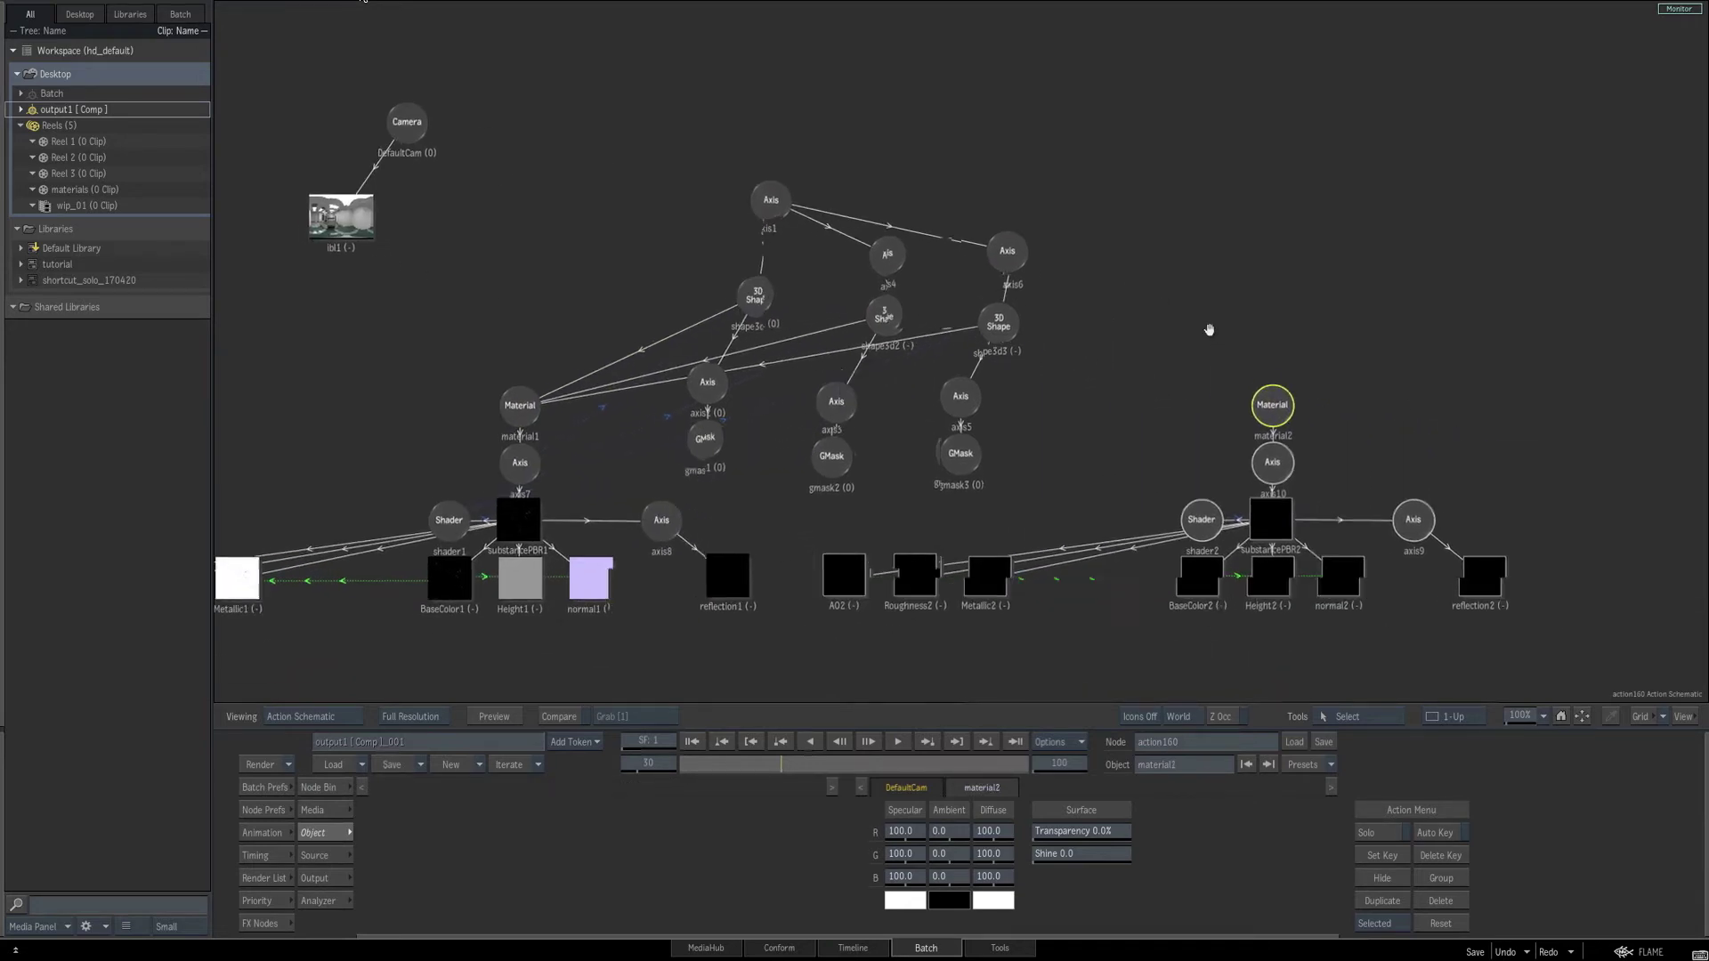
pyautogui.moveTo(1008, 325); pyautogui.dragTo(1265, 403)
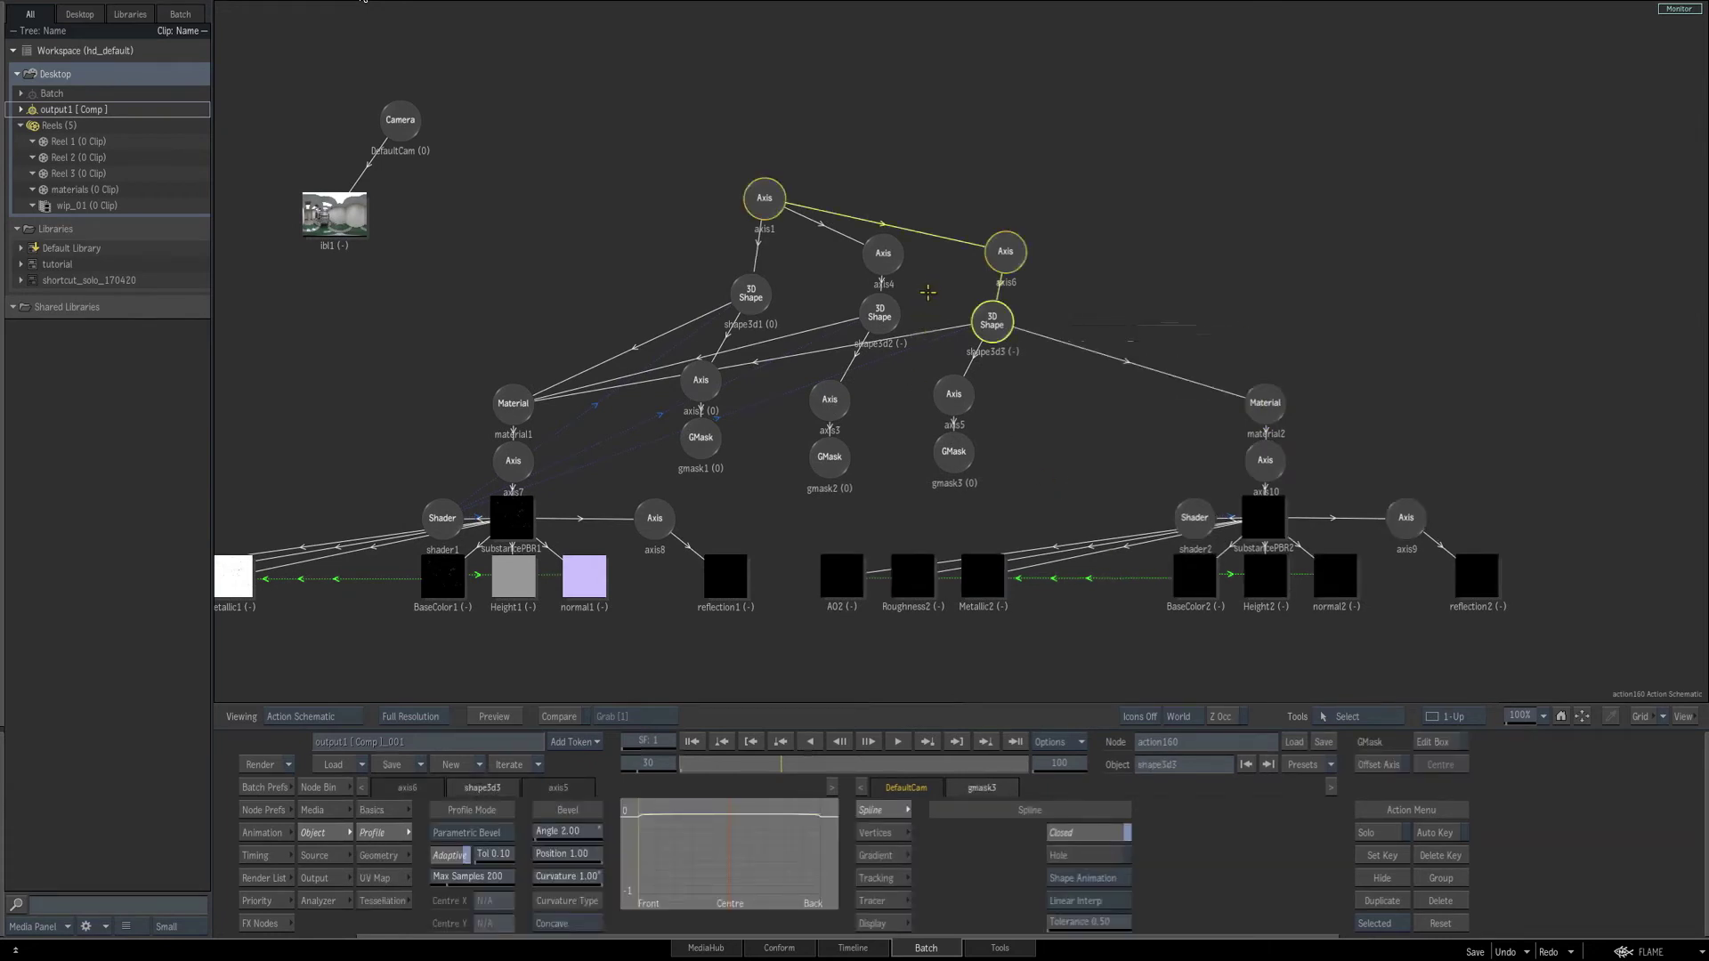
pyautogui.click(917, 381)
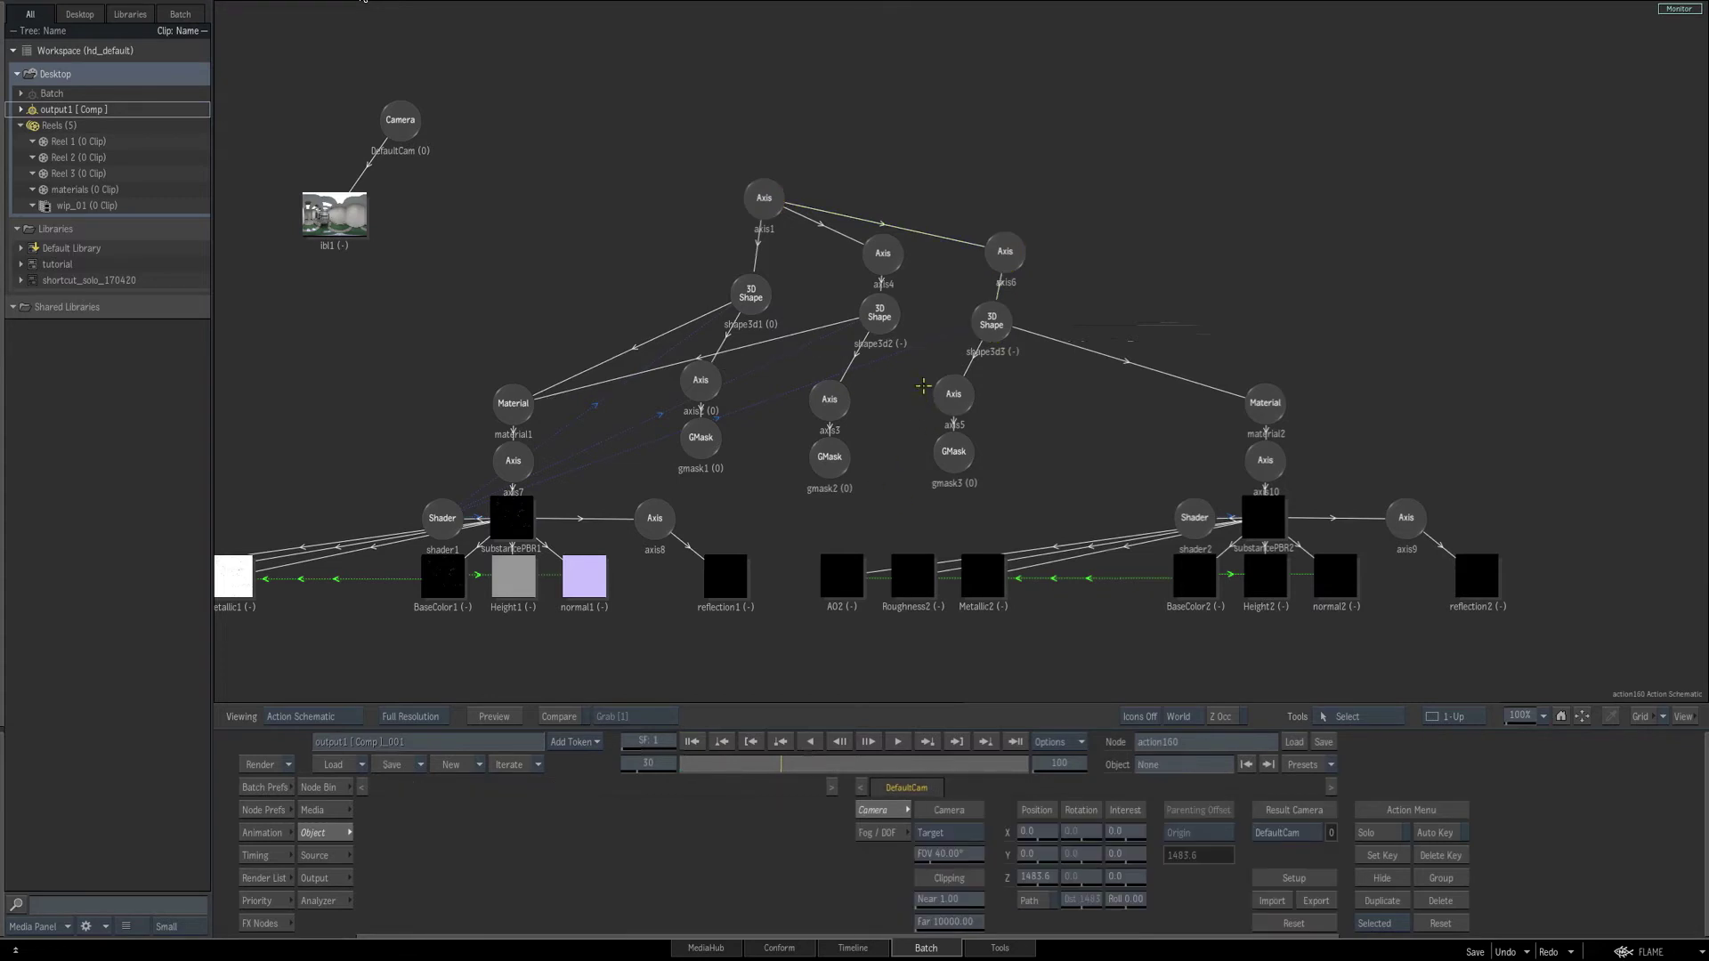
# Light-link the duplicated material's shader to the third 3D Shape.
pyautogui.hotkey('shift', 'l')
pyautogui.moveTo(1186, 514); pyautogui.dragTo(998, 333)
pyautogui.press('Escape')
# Change the duplicated Substance PBR node's preset to plastic_base from the Manmade presets.
pyautogui.click(1265, 517)
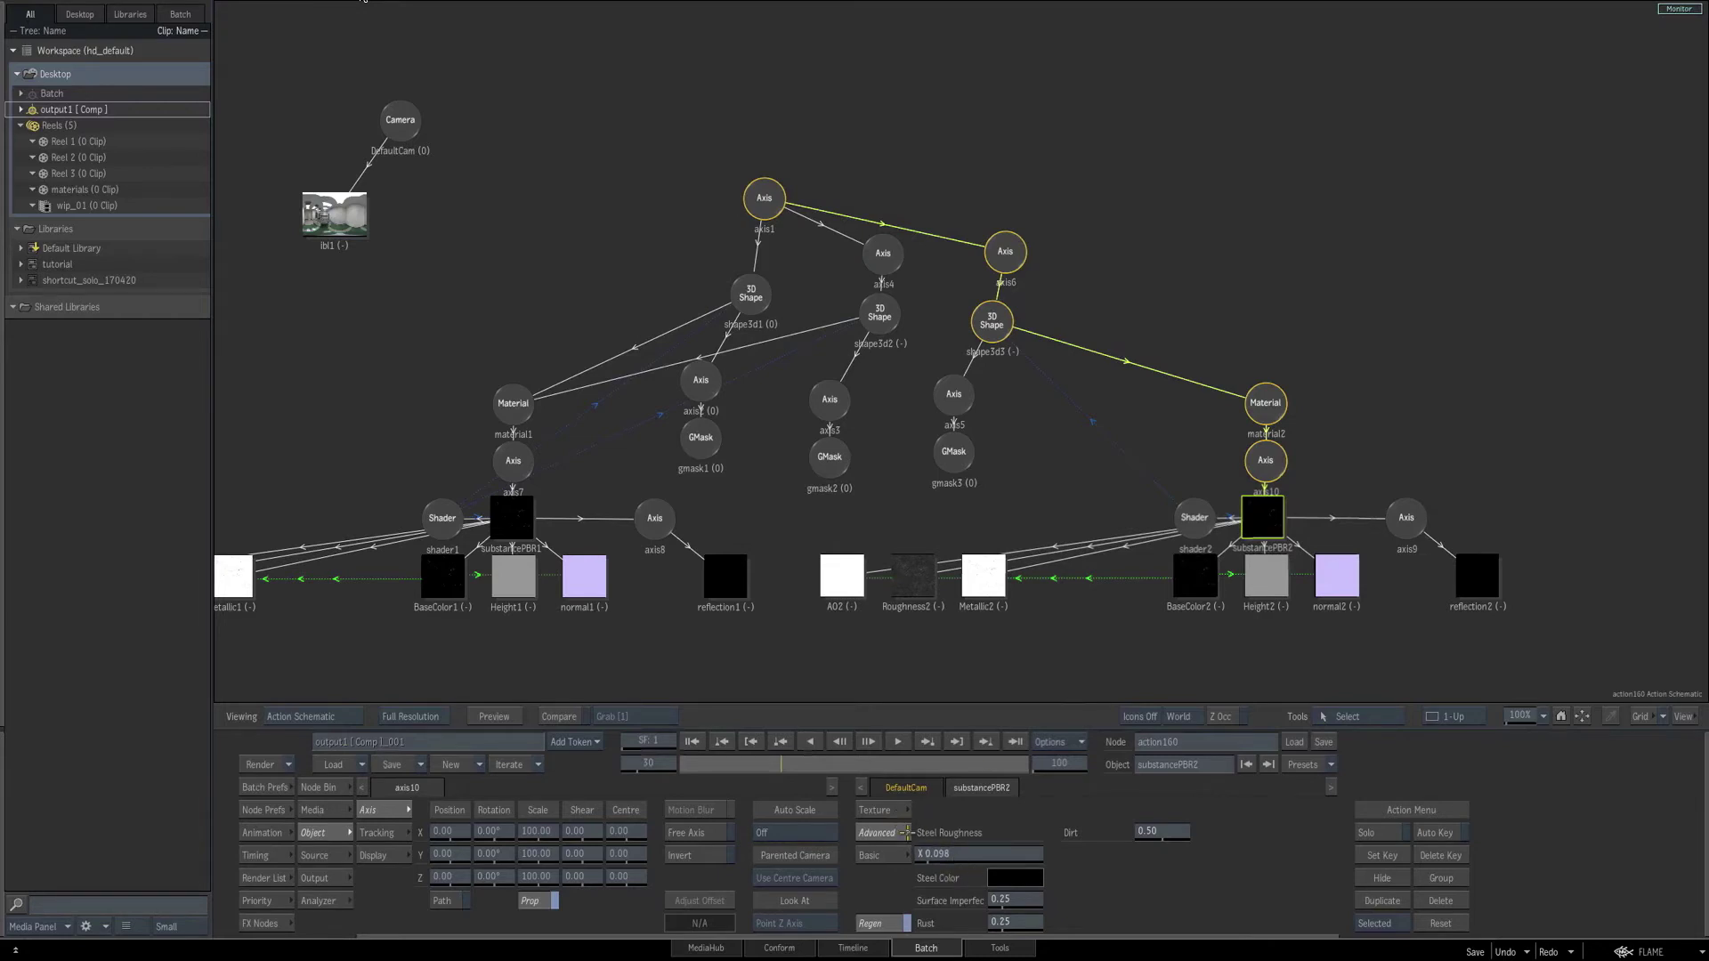
pyautogui.click(887, 812)
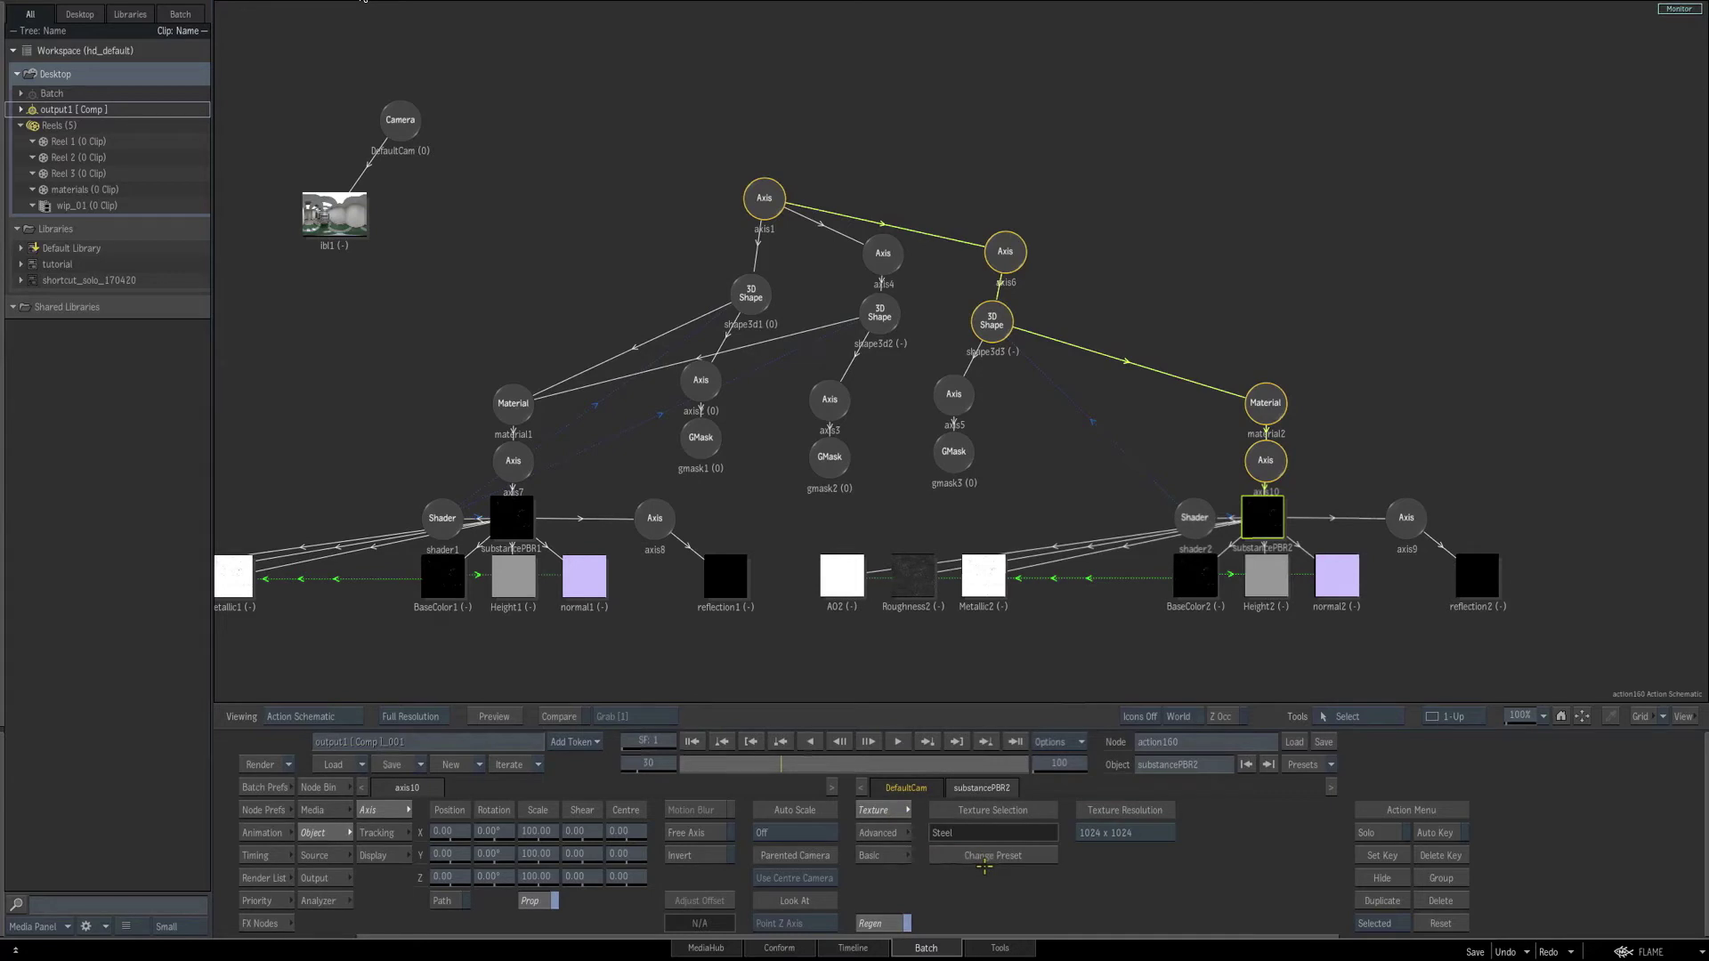
pyautogui.click(985, 856)
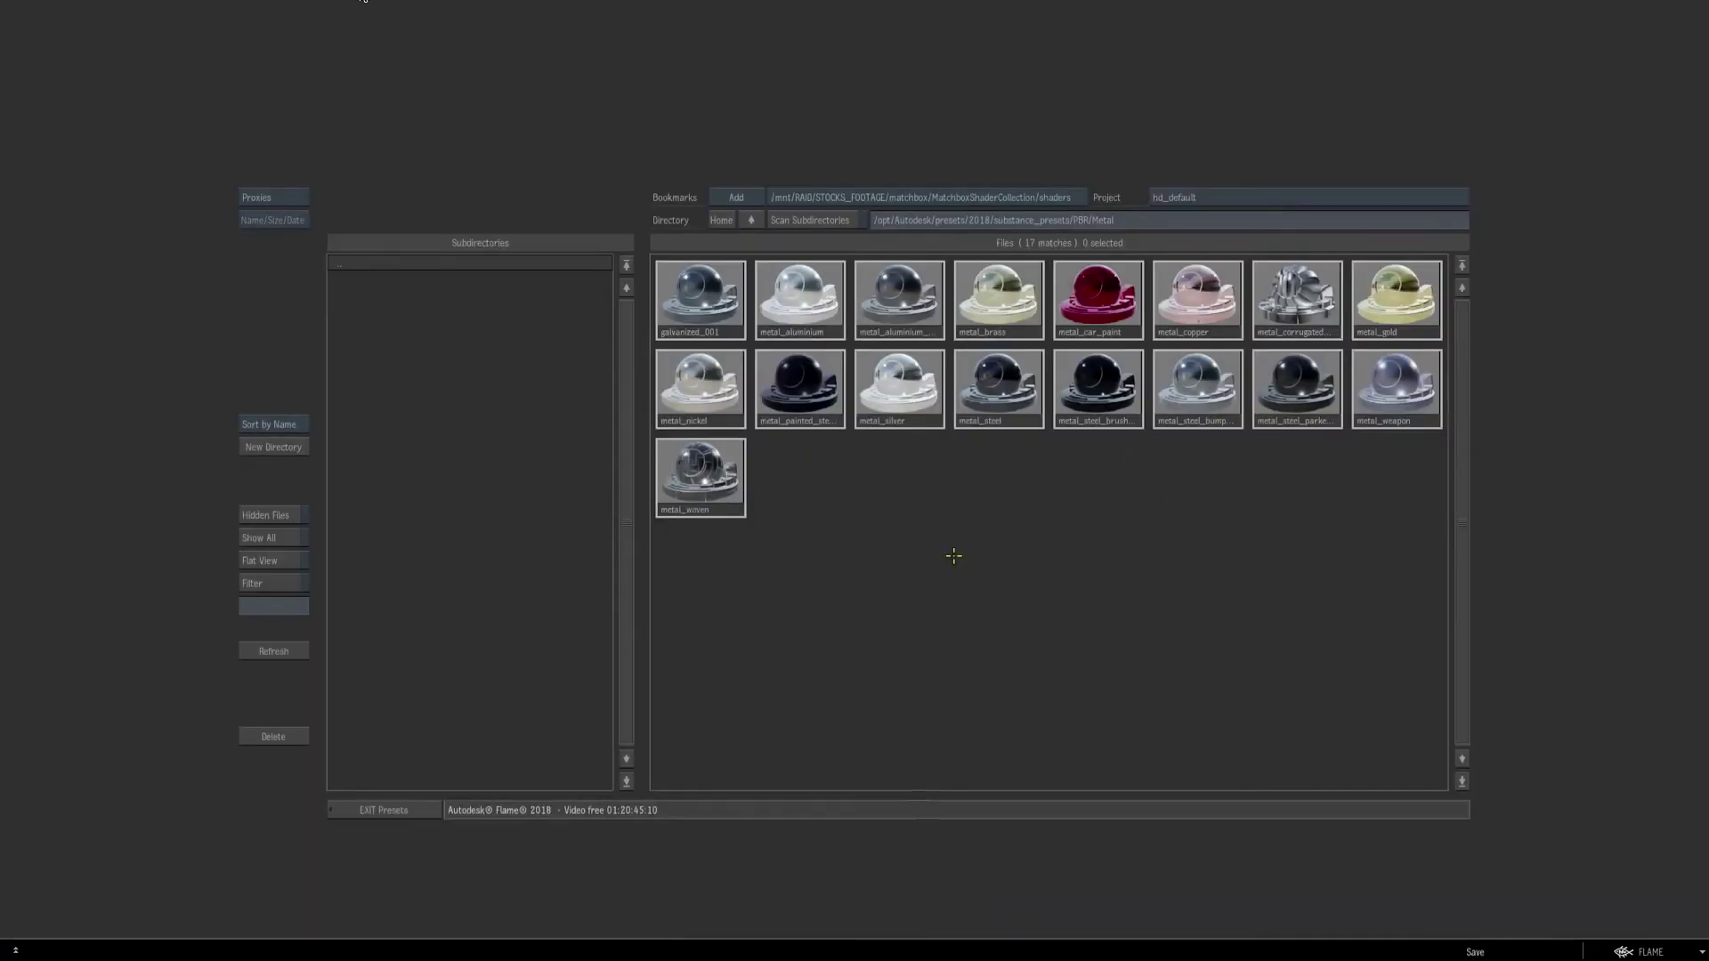
pyautogui.click(412, 265)
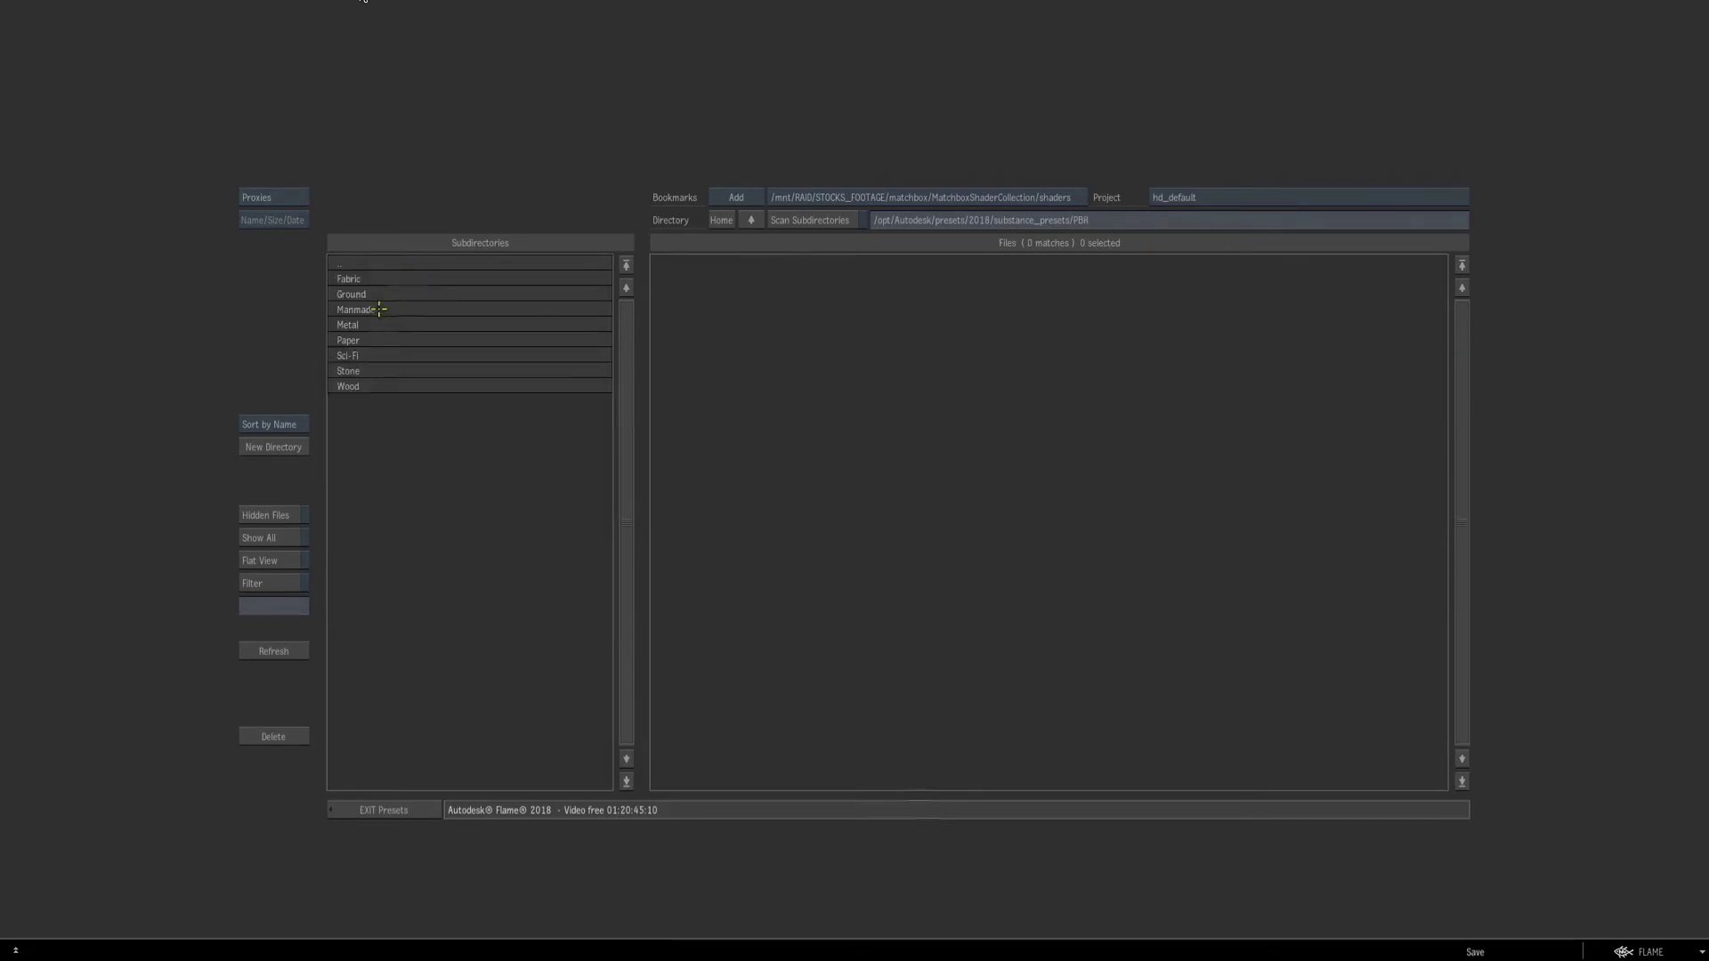
pyautogui.click(379, 309)
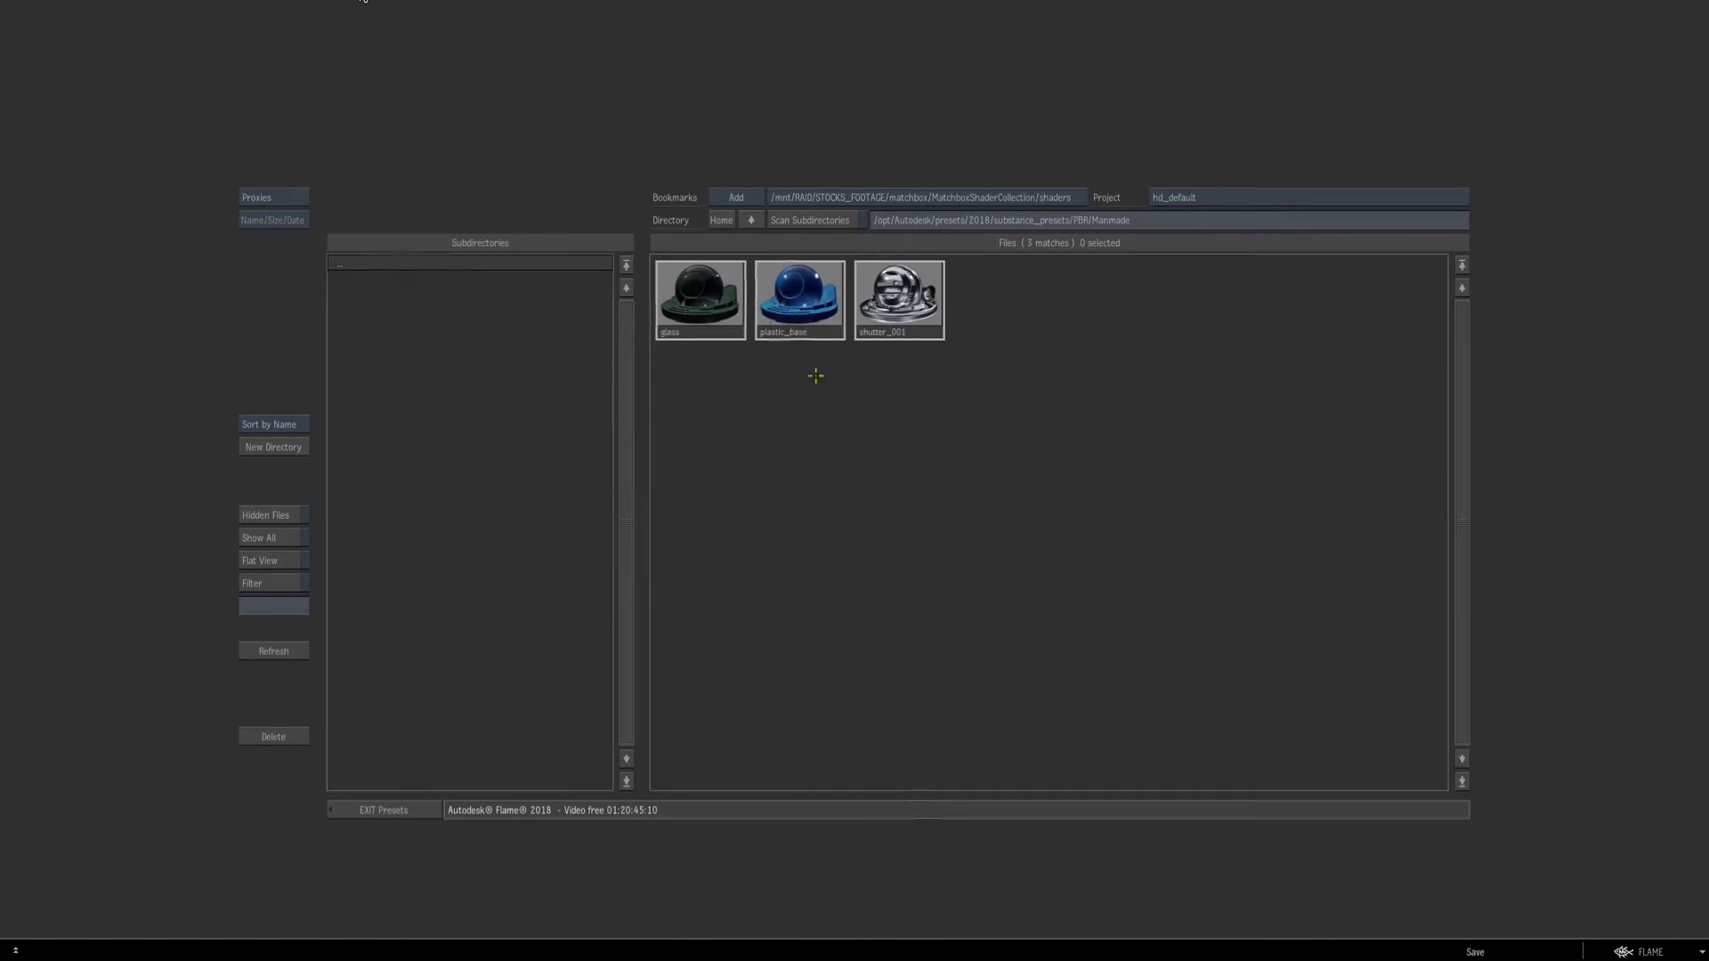
pyautogui.doubleClick(799, 307)
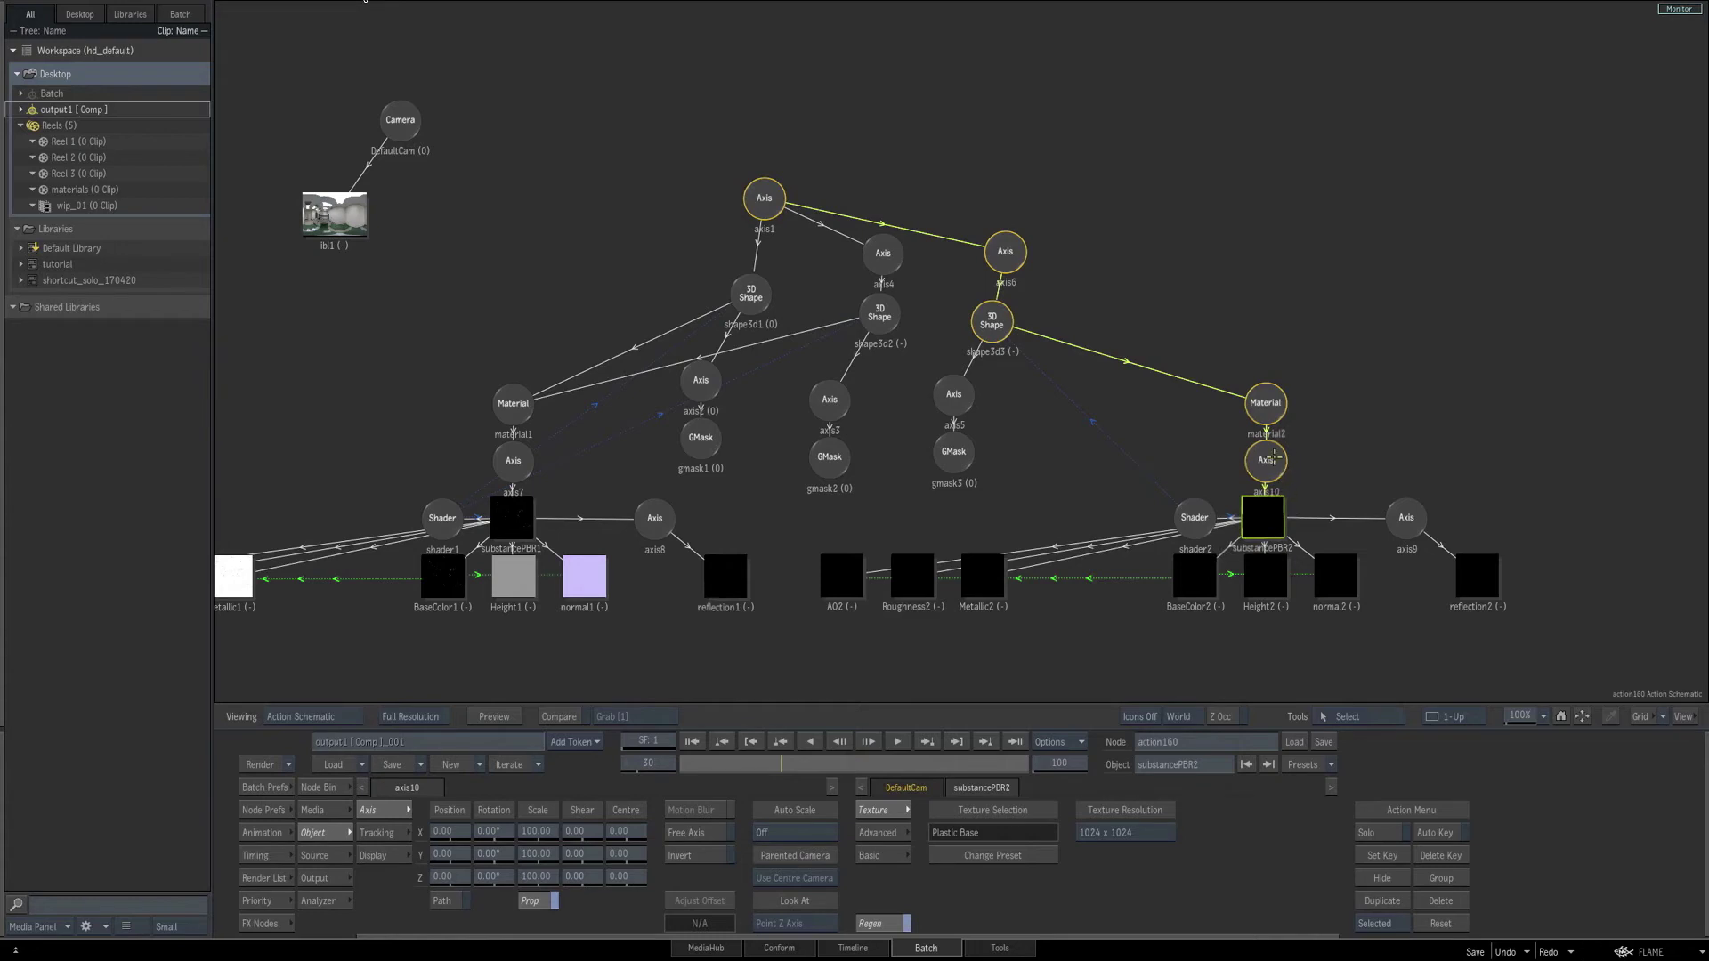
# Set the Plastic Color in the duplicated Substance PBR node's advanced settings to crimson red.
pyautogui.moveTo(1271, 522); pyautogui.dragTo(1264, 511)
pyautogui.click(881, 833)
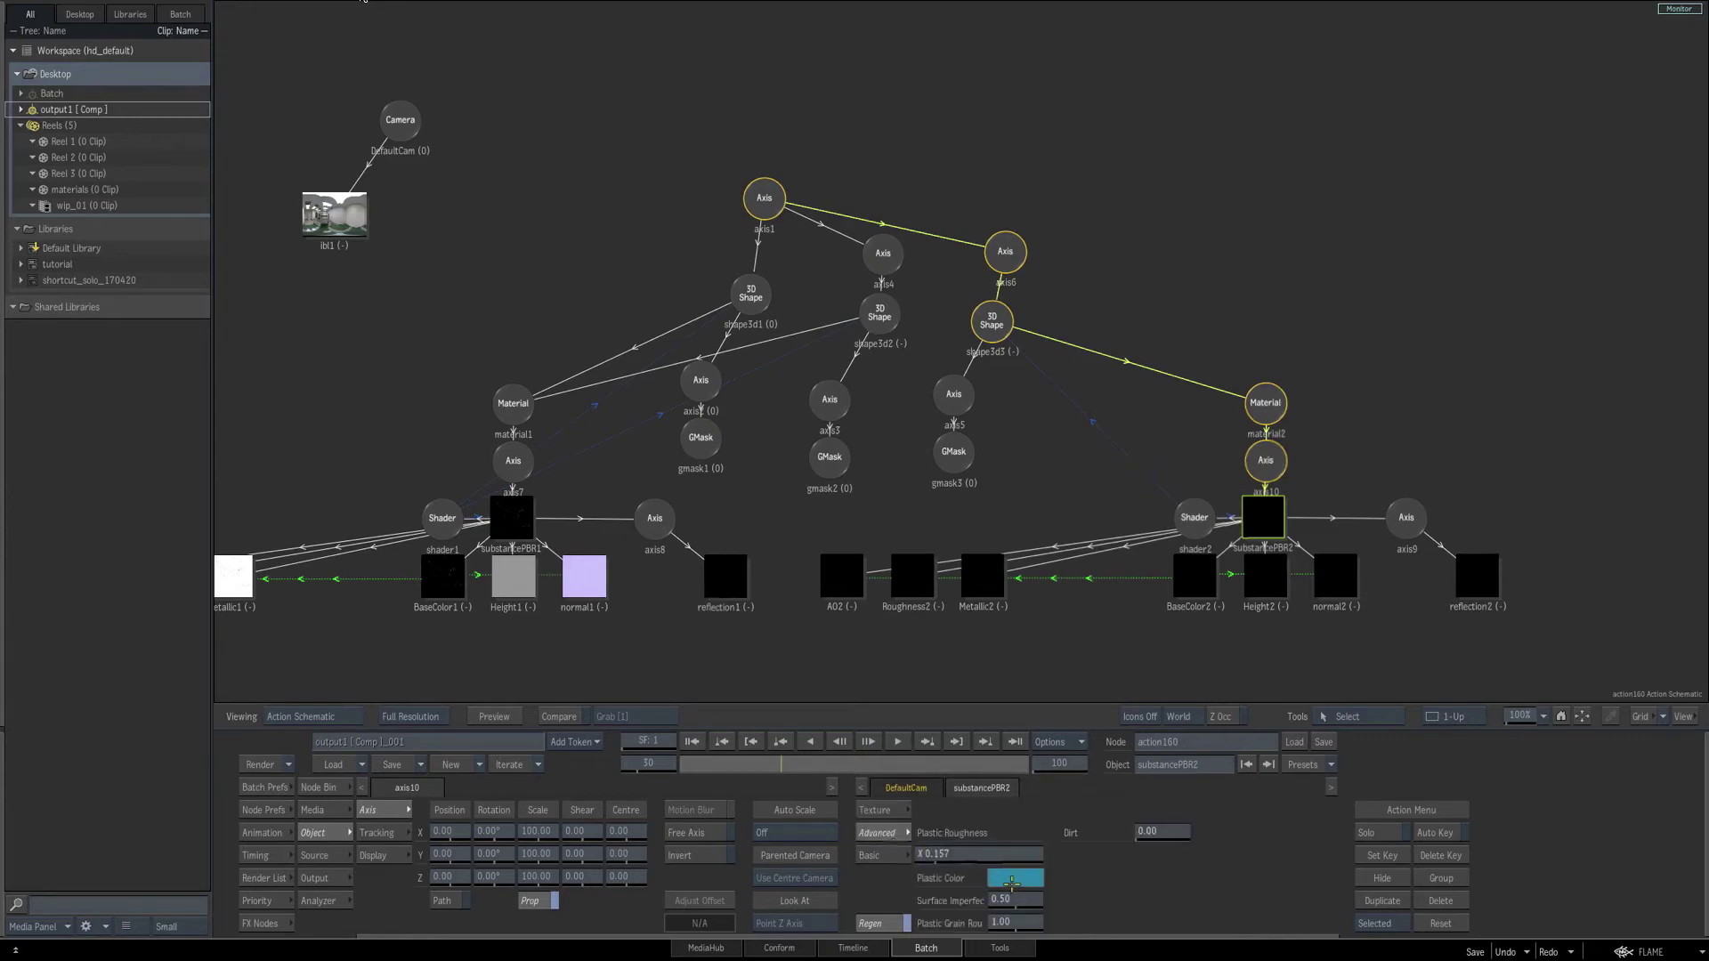
pyautogui.press('F4')
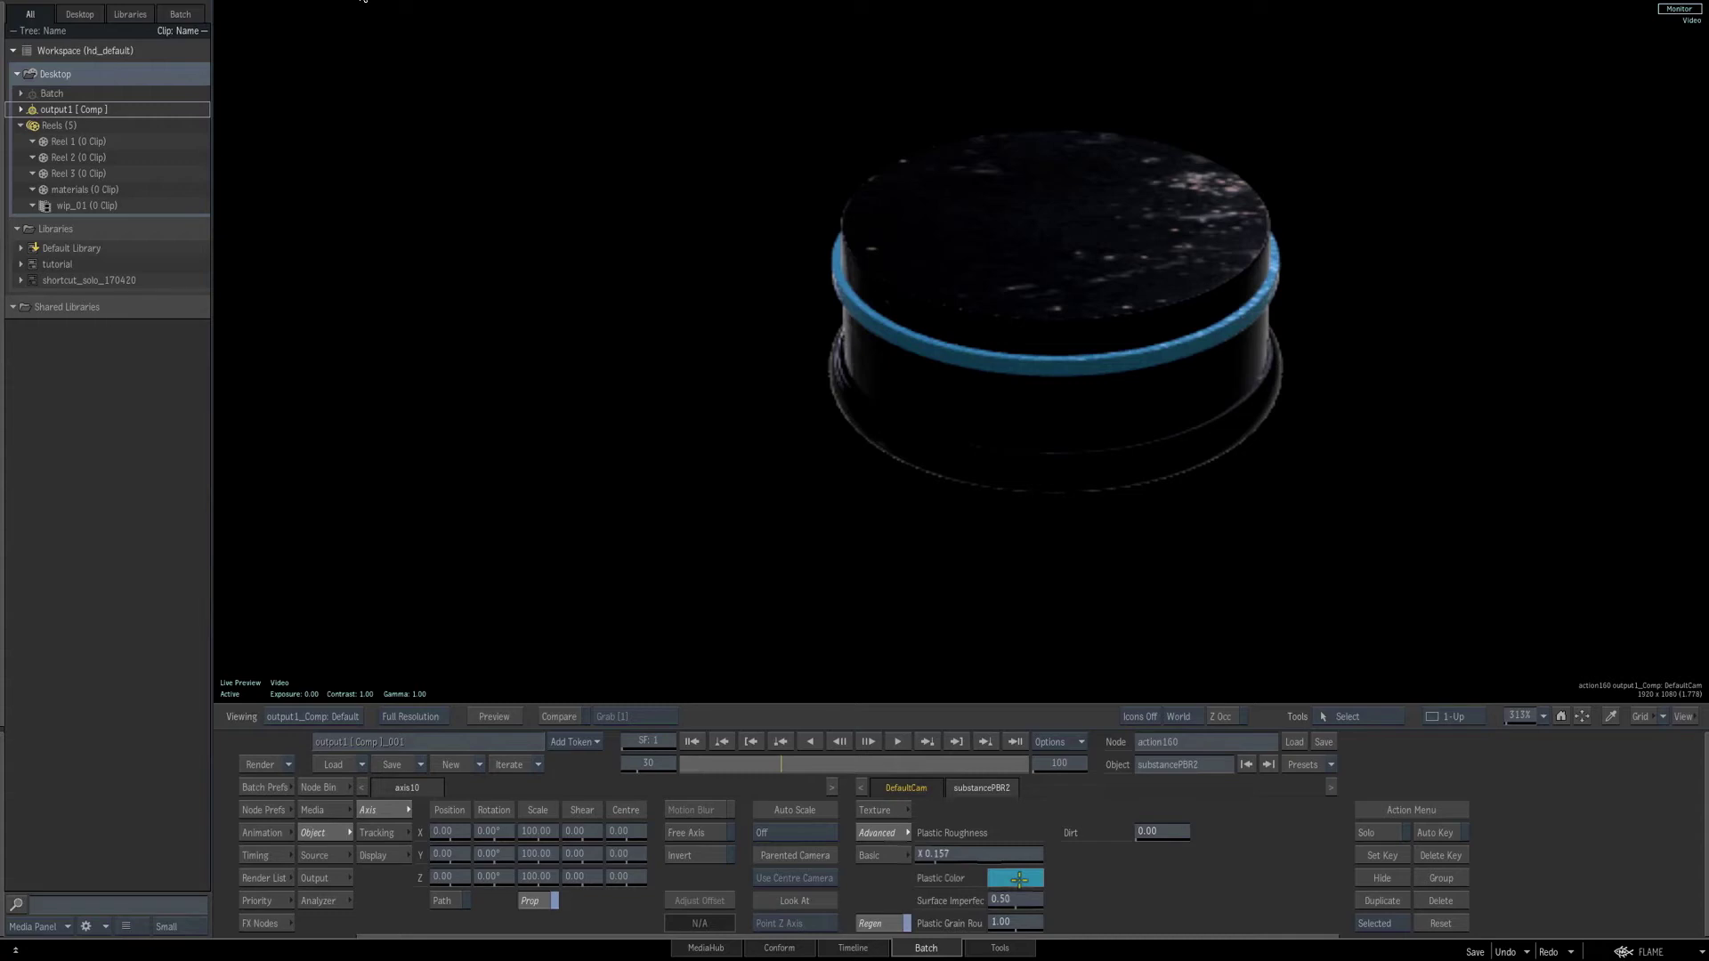
pyautogui.click(1019, 878)
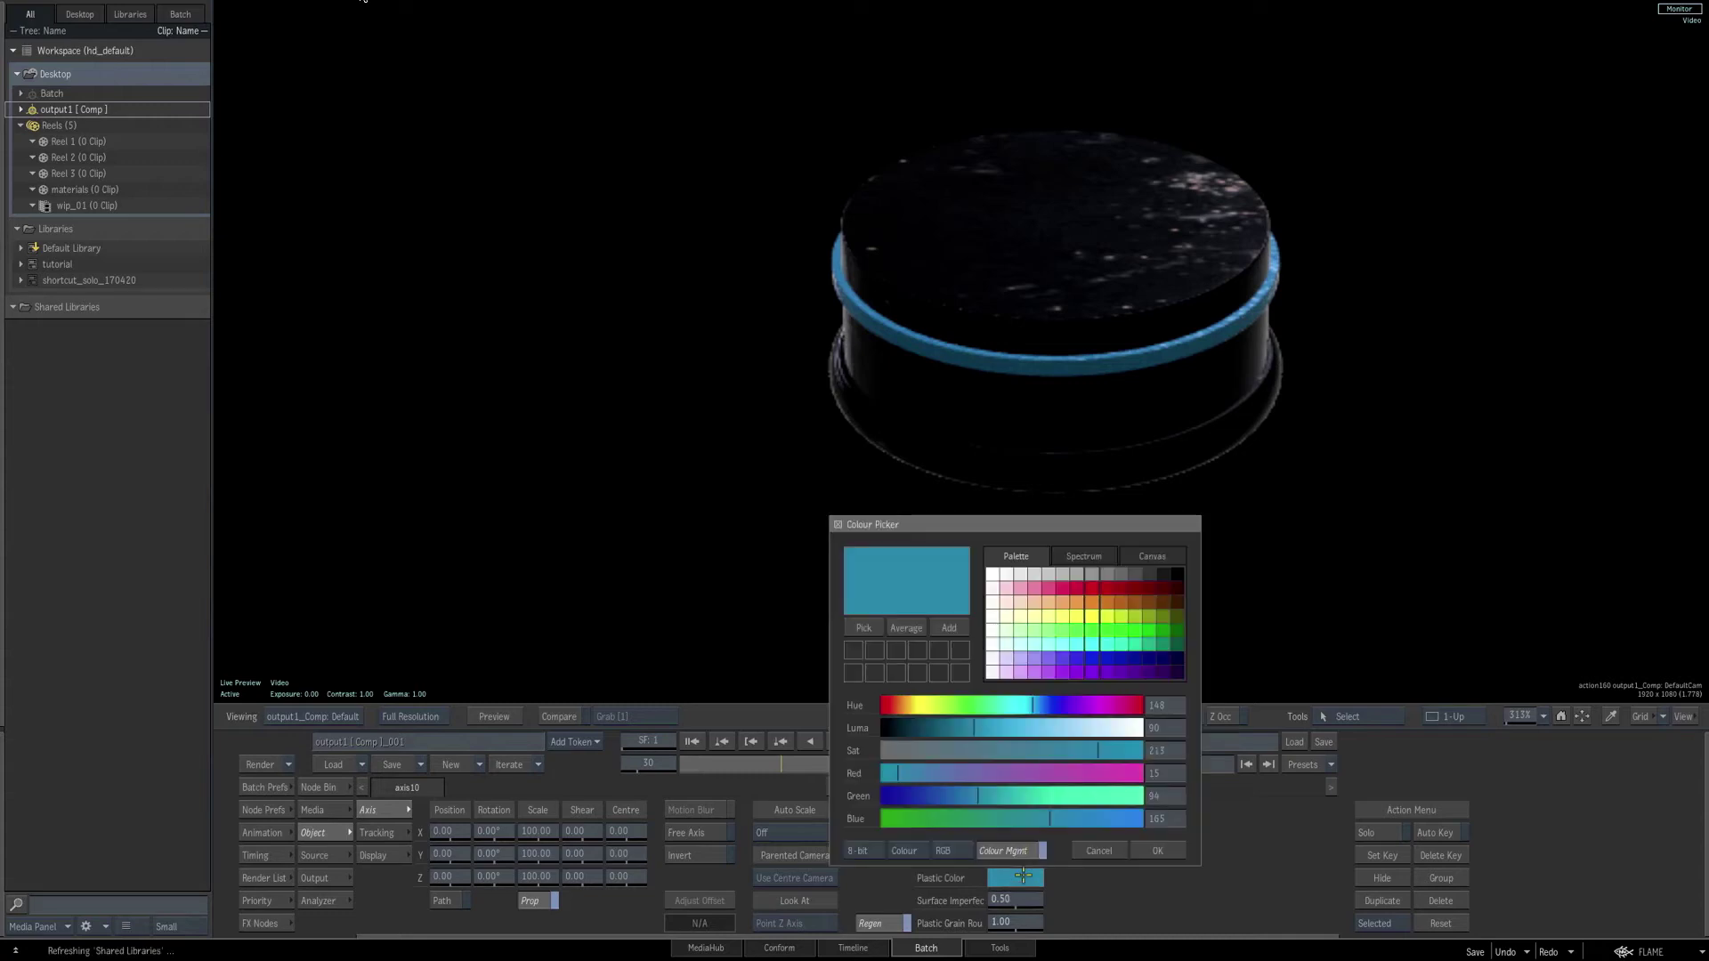
pyautogui.click(1076, 589)
pyautogui.click(1148, 852)
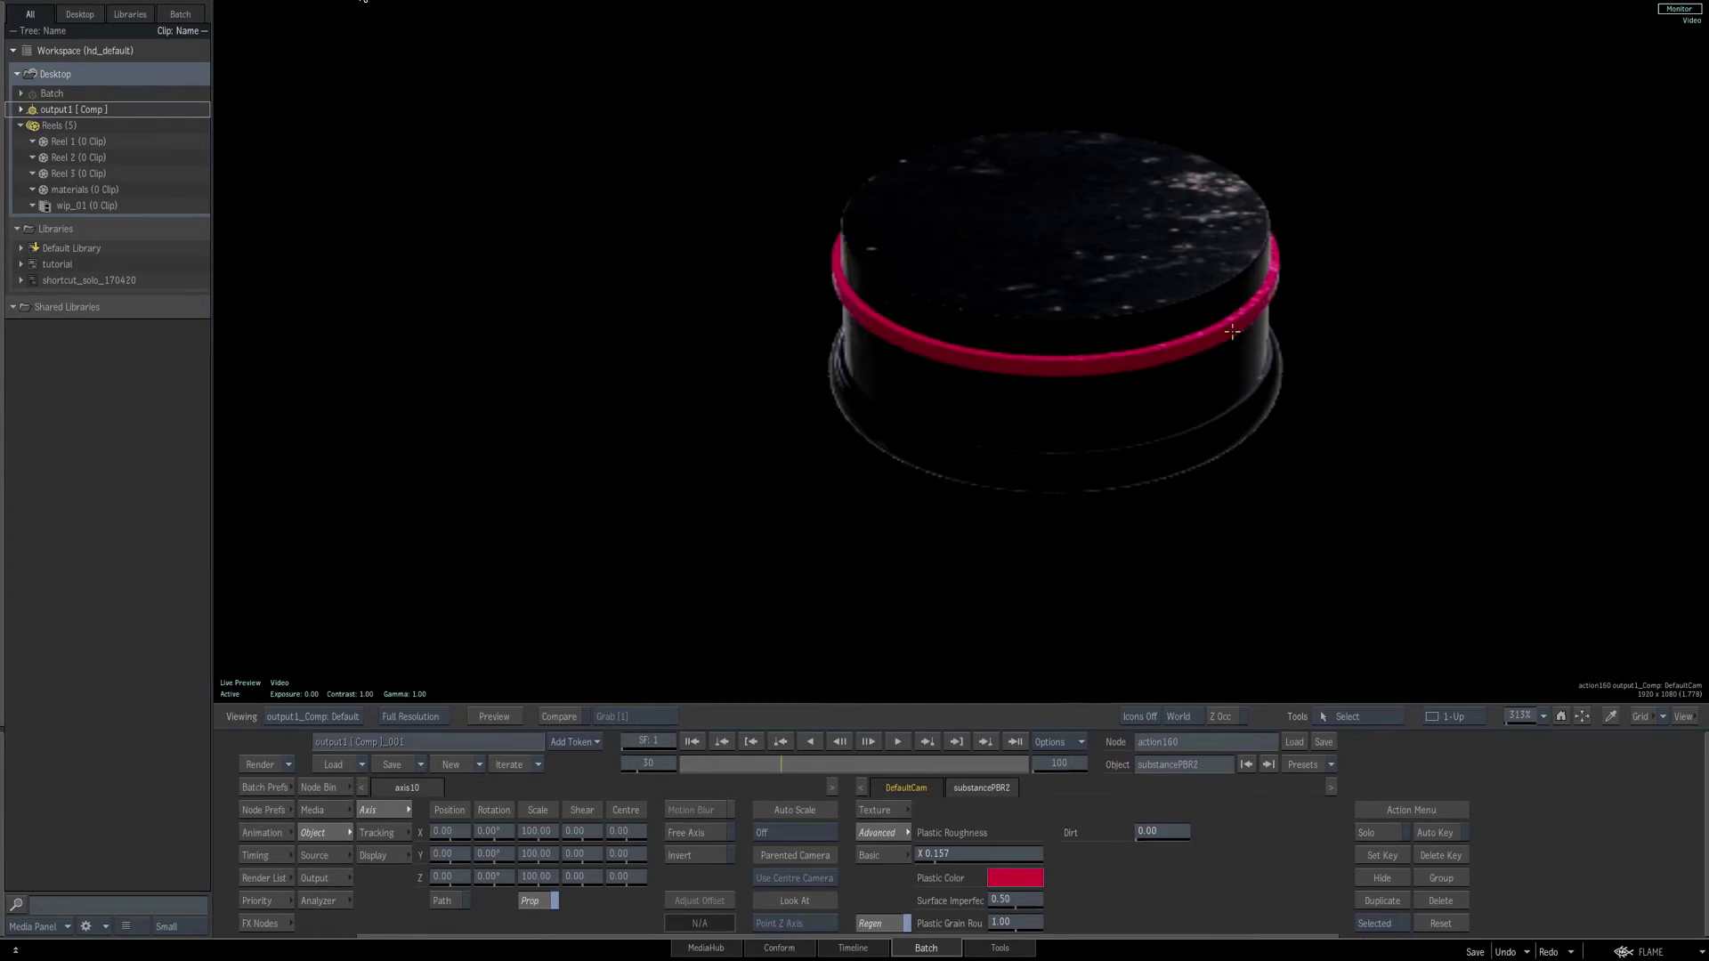
pyautogui.moveTo(1521, 716); pyautogui.dragTo(1369, 714)
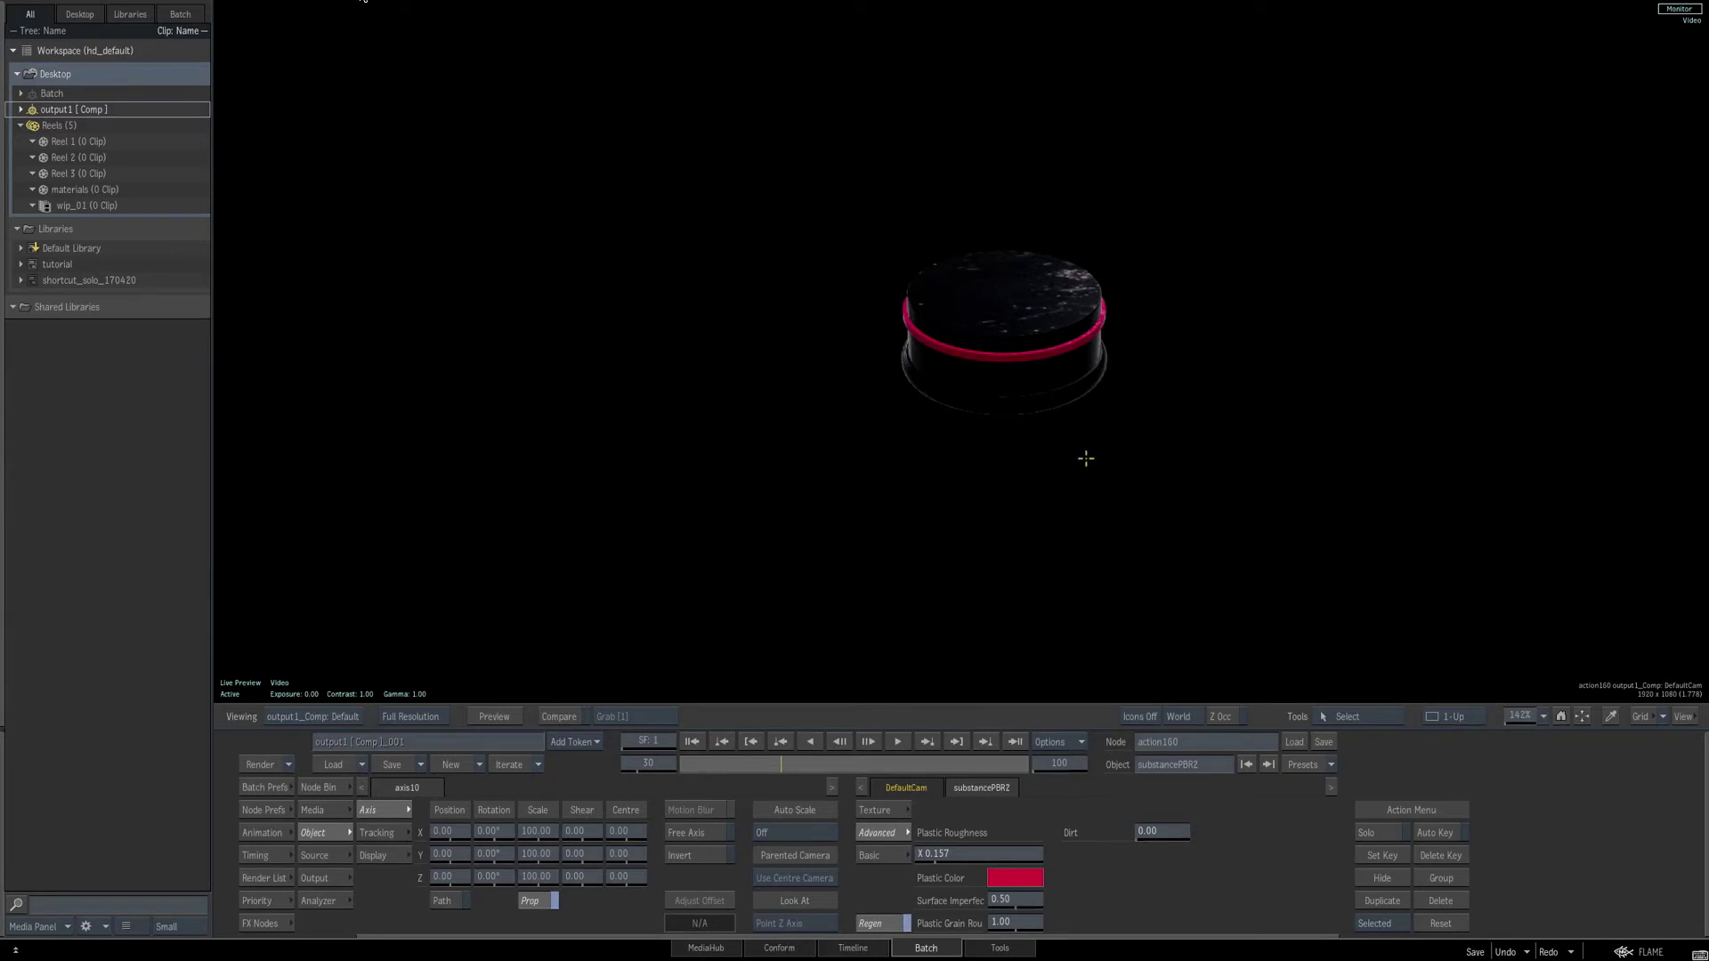
# Return to the Batch schematic and add a Substance Noise node using the Caustics preset.
pyautogui.press('Escape')
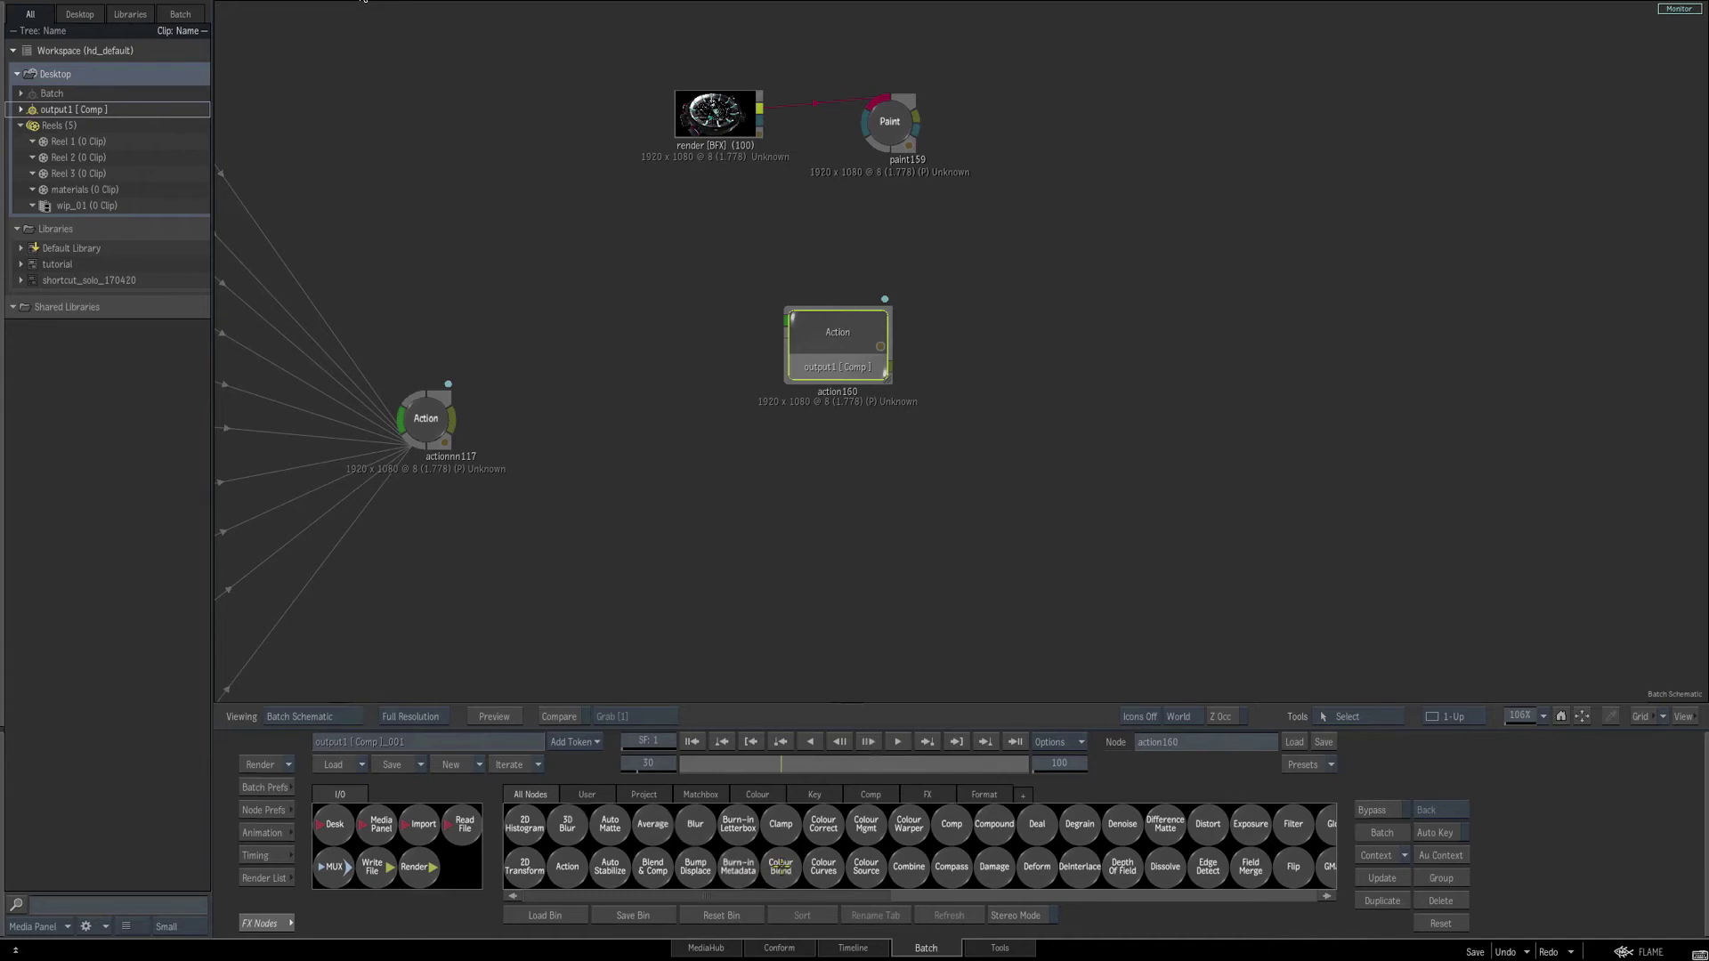
pyautogui.scroll(-5, 780, 867)
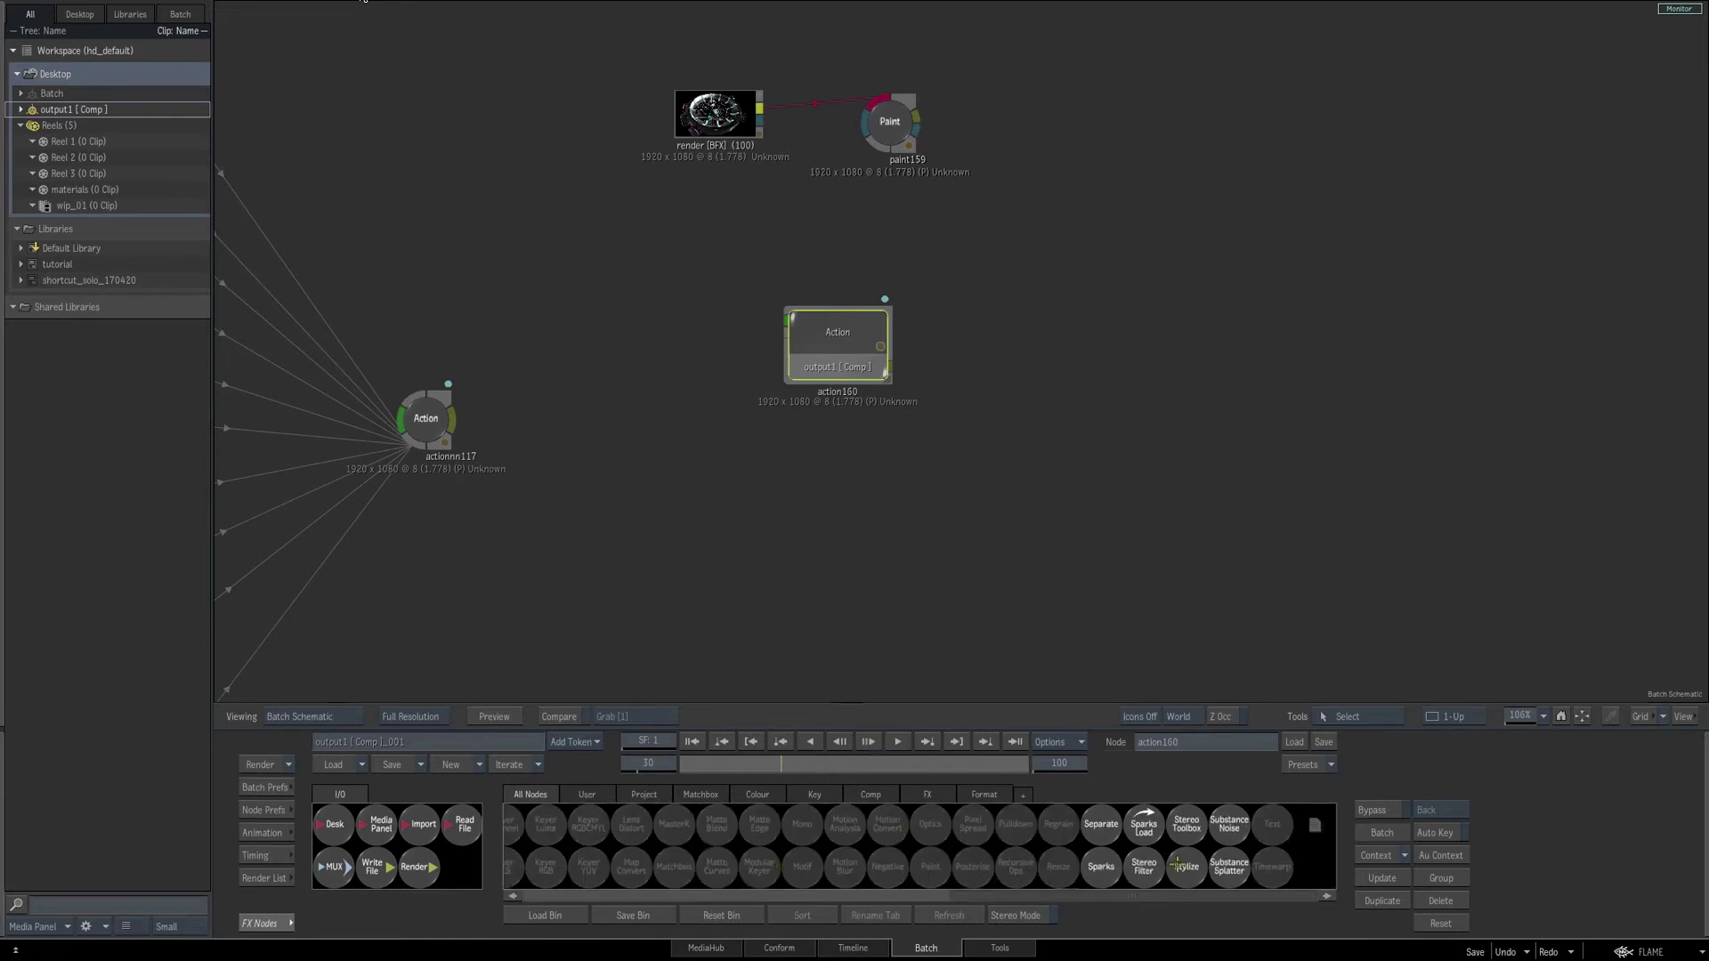
pyautogui.moveTo(1231, 828); pyautogui.dragTo(685, 456)
pyautogui.doubleClick(875, 305)
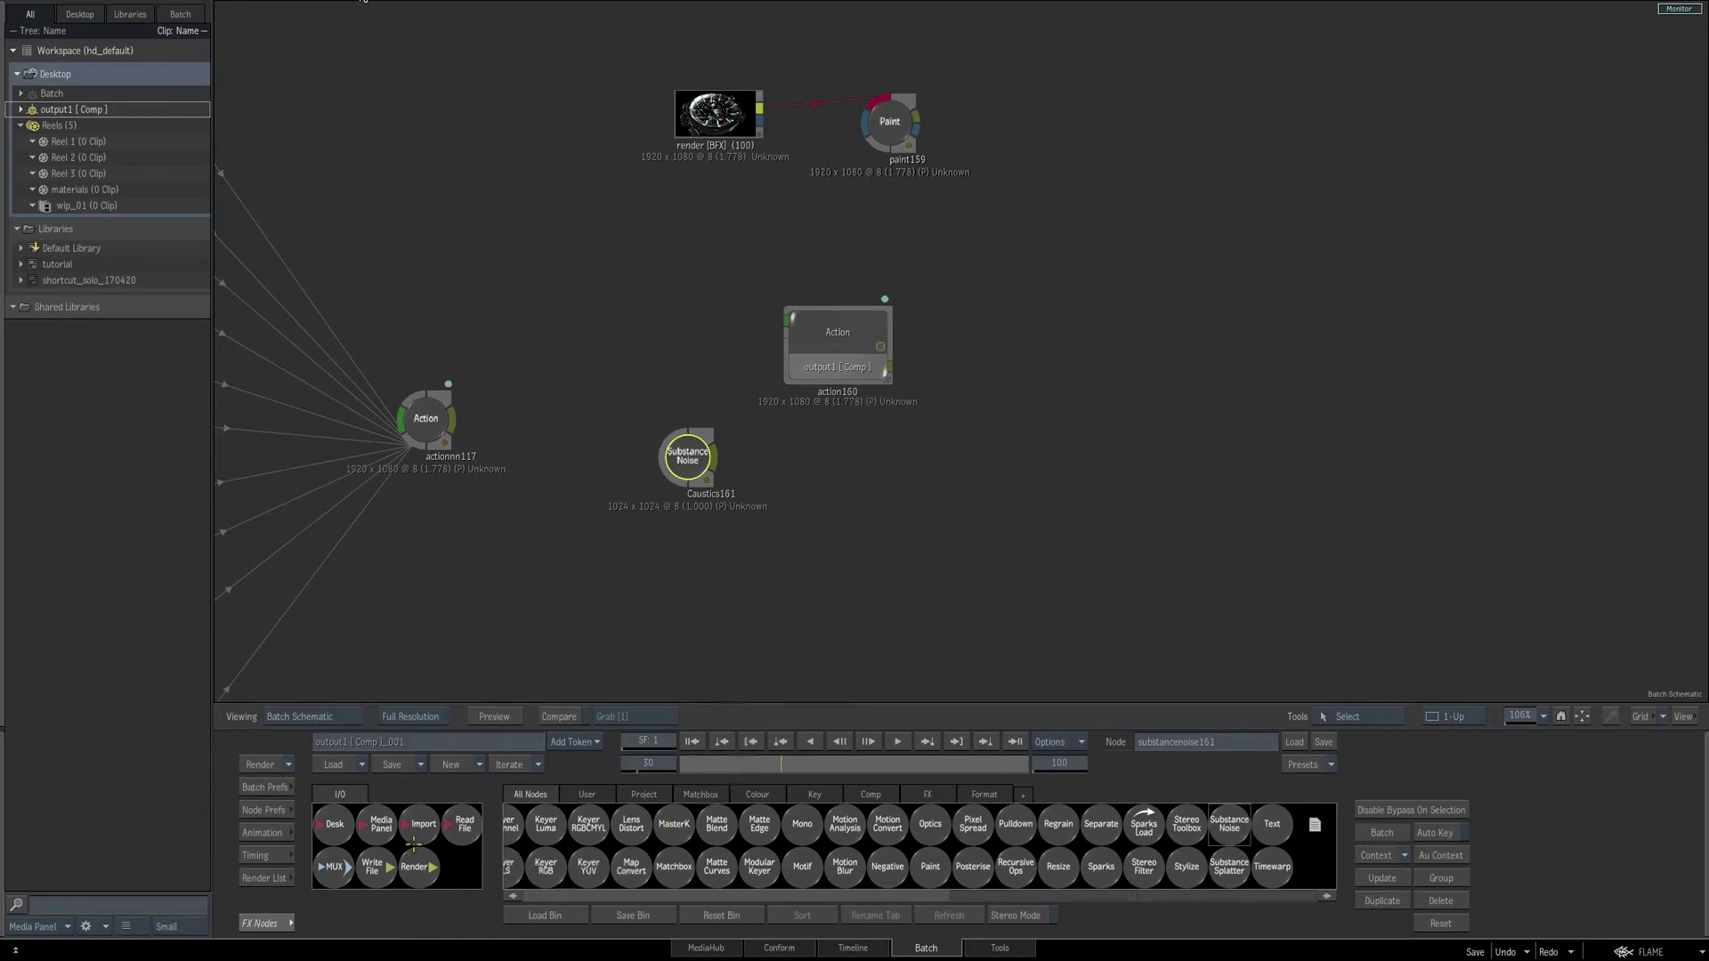
# Attach a Colour Correct node to the Caustics noise output and set its RGB gain to 20.
pyautogui.press('c')
pyautogui.moveTo(841, 826); pyautogui.dragTo(762, 465)
pyautogui.click(725, 808)
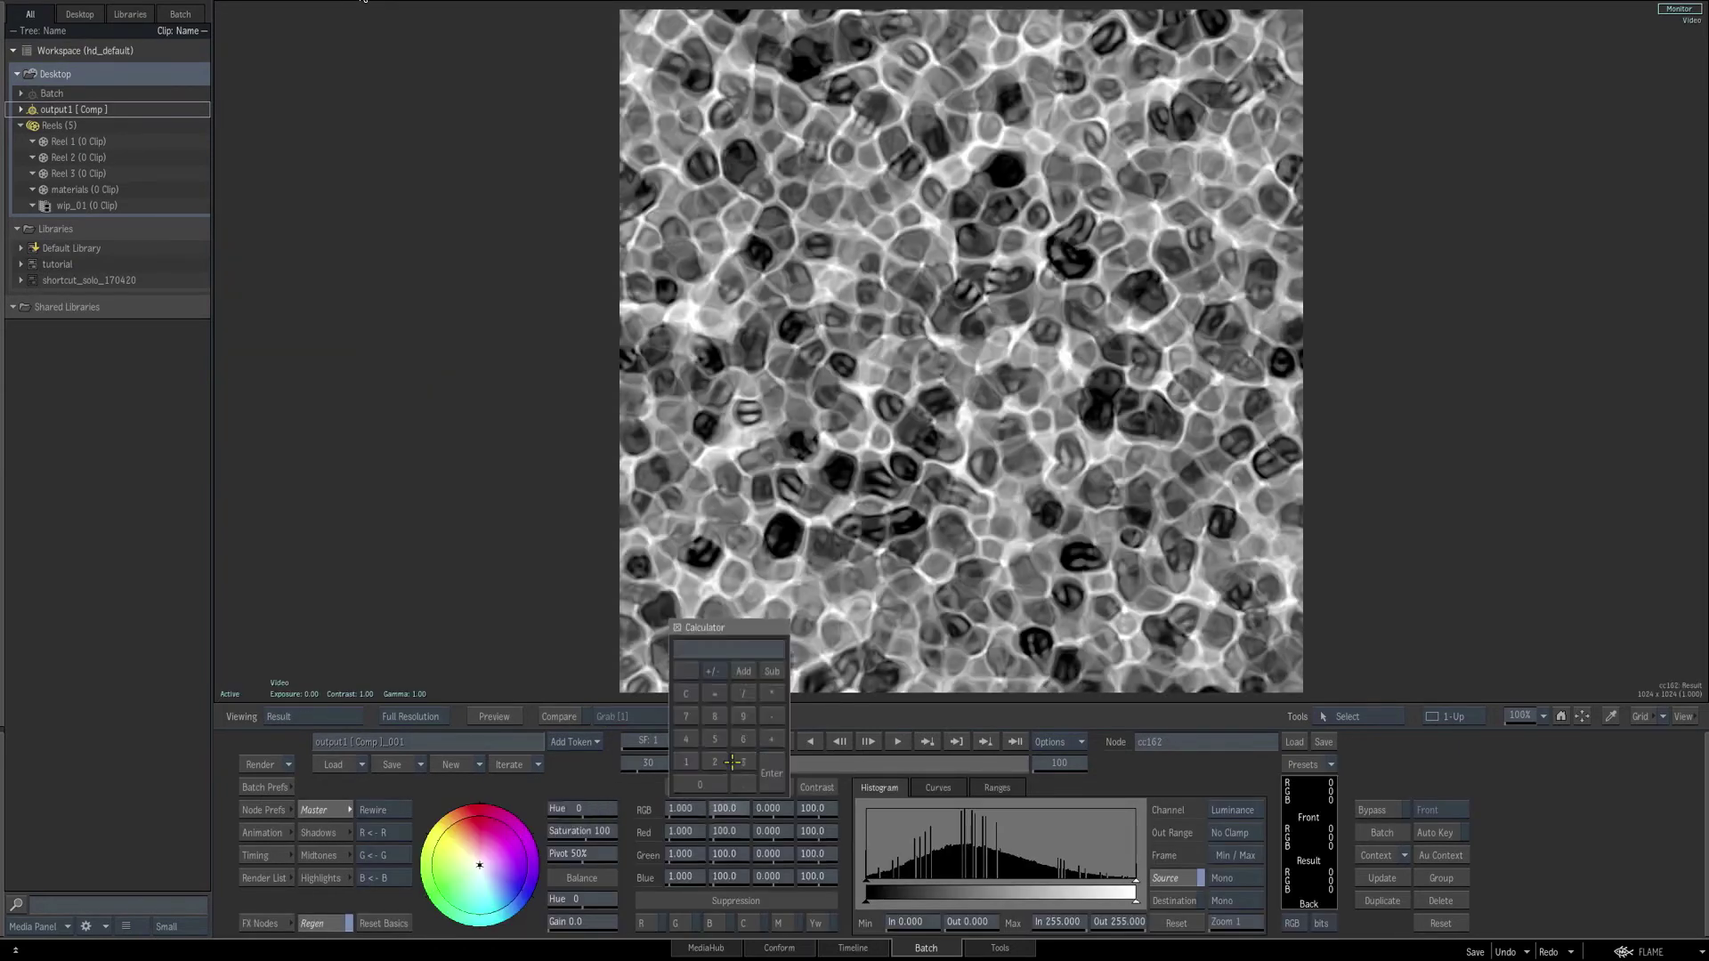
pyautogui.press('Return')
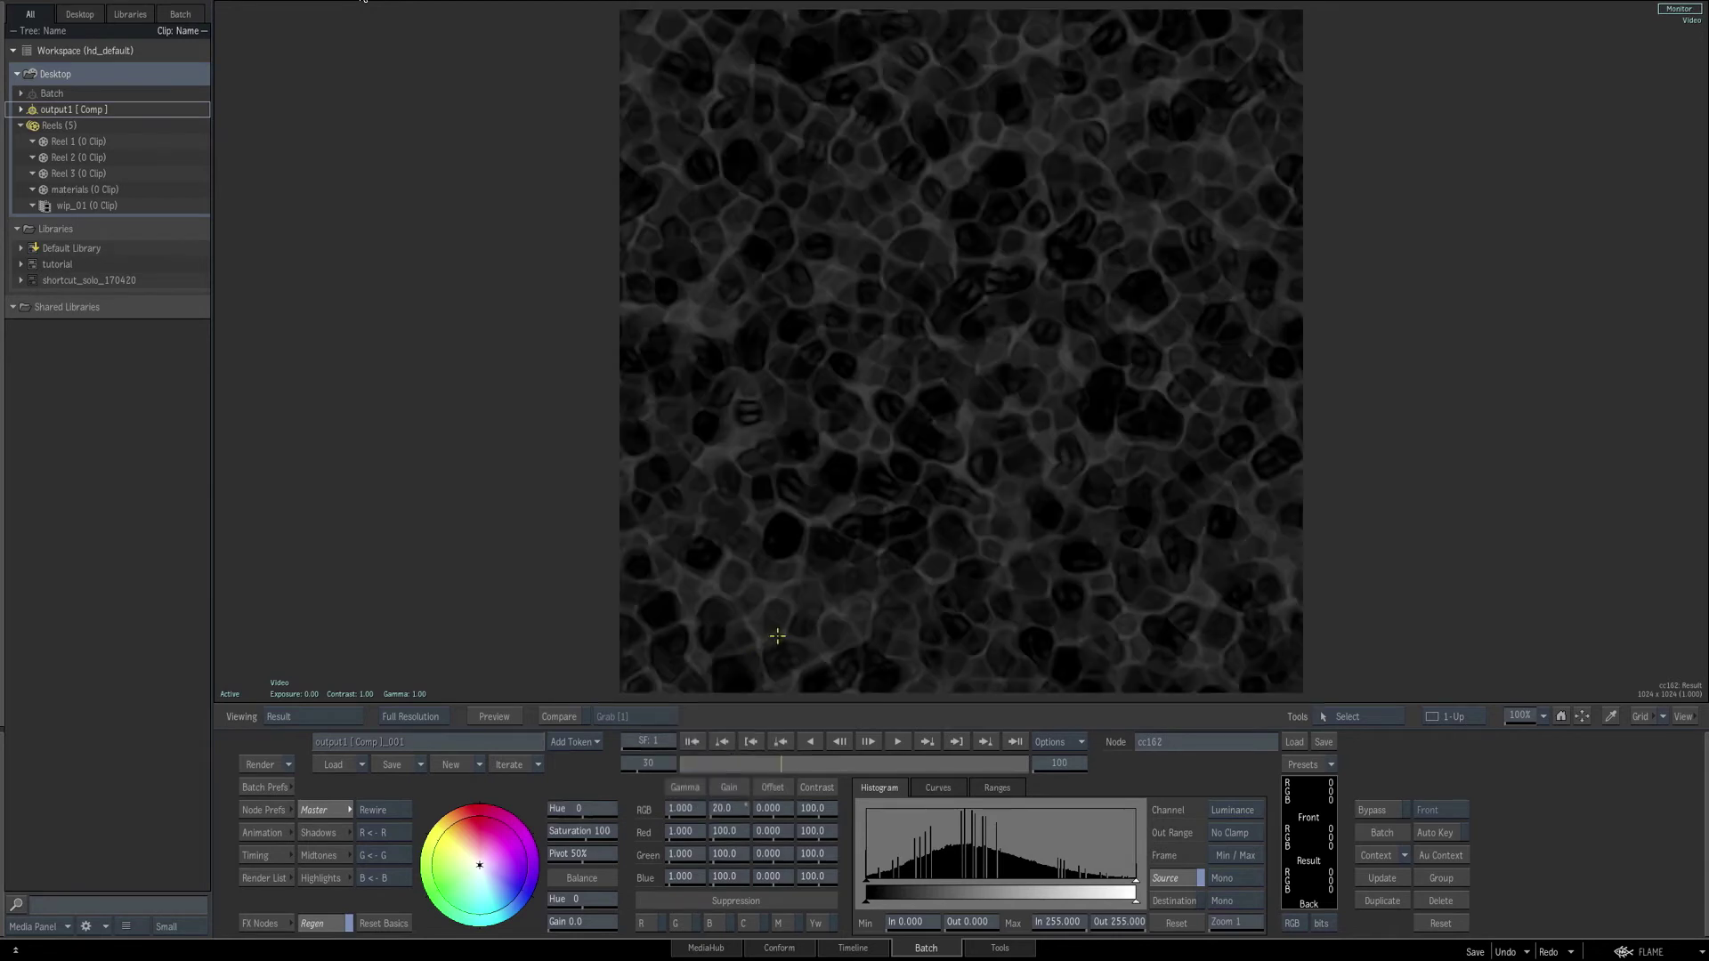
# Add a media input to the pusher's Action node and connect the Colour Correct output to it.
pyautogui.press('`')
pyautogui.click(949, 354)
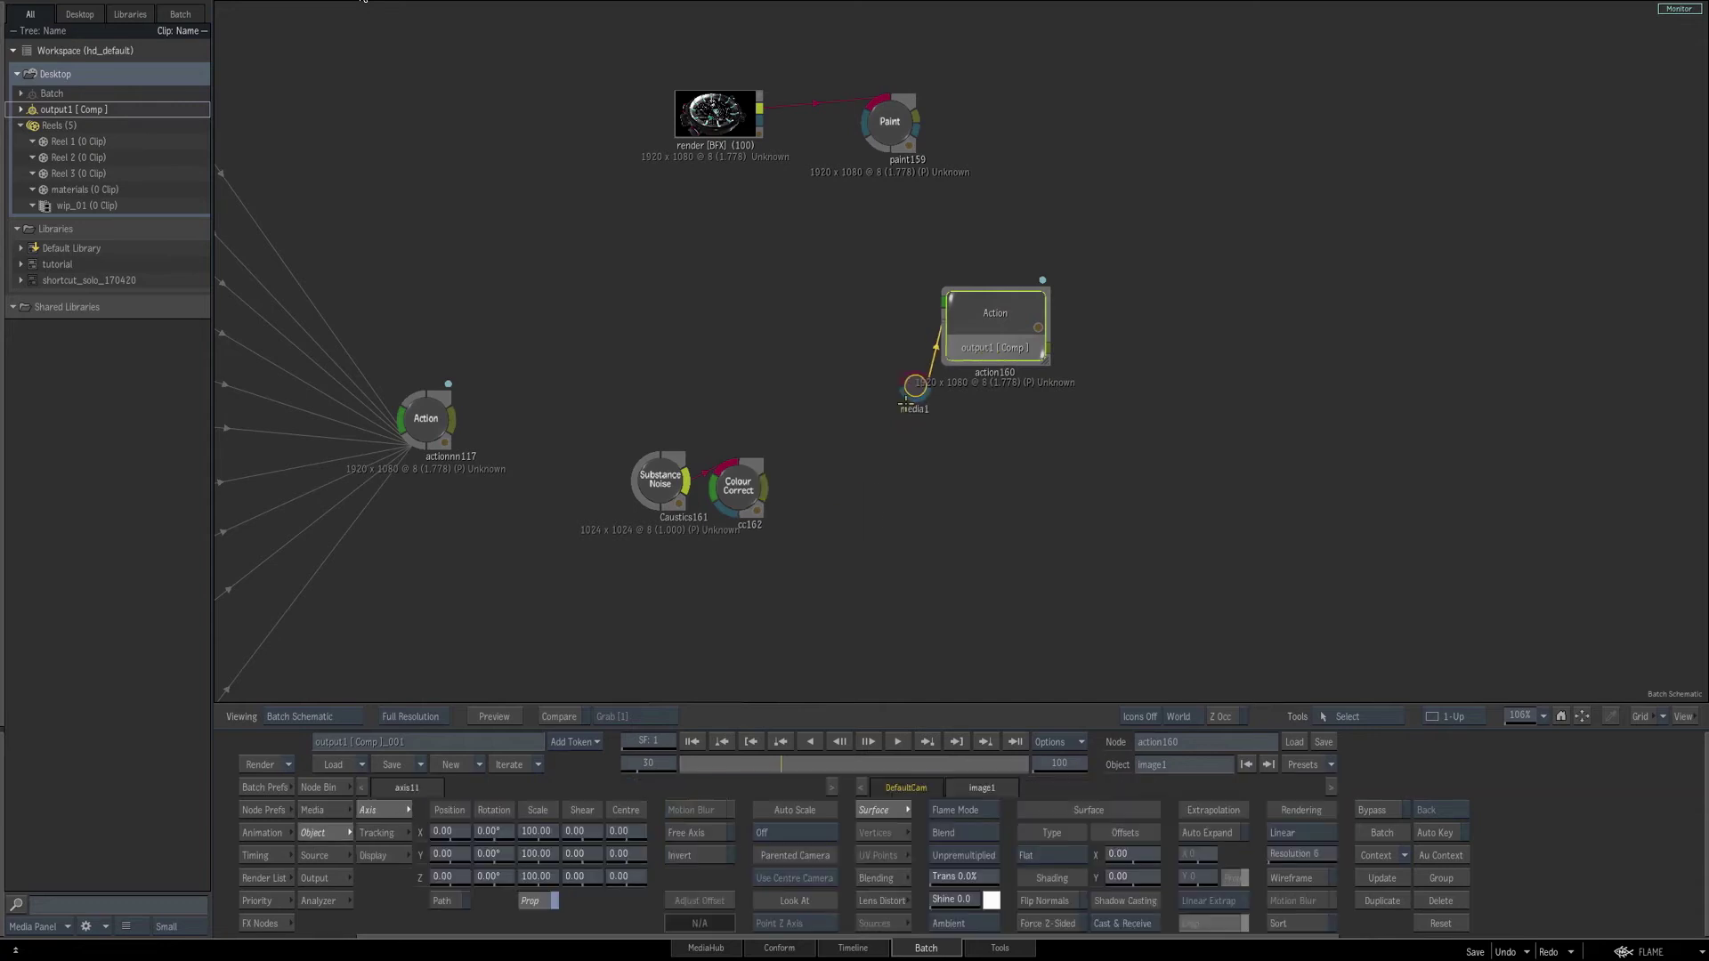
pyautogui.moveTo(915, 386); pyautogui.dragTo(869, 501)
pyautogui.moveTo(765, 487); pyautogui.dragTo(865, 488)
# Open the Action node and delete the unneeded axis and image that came with the new media input.
pyautogui.click(989, 351)
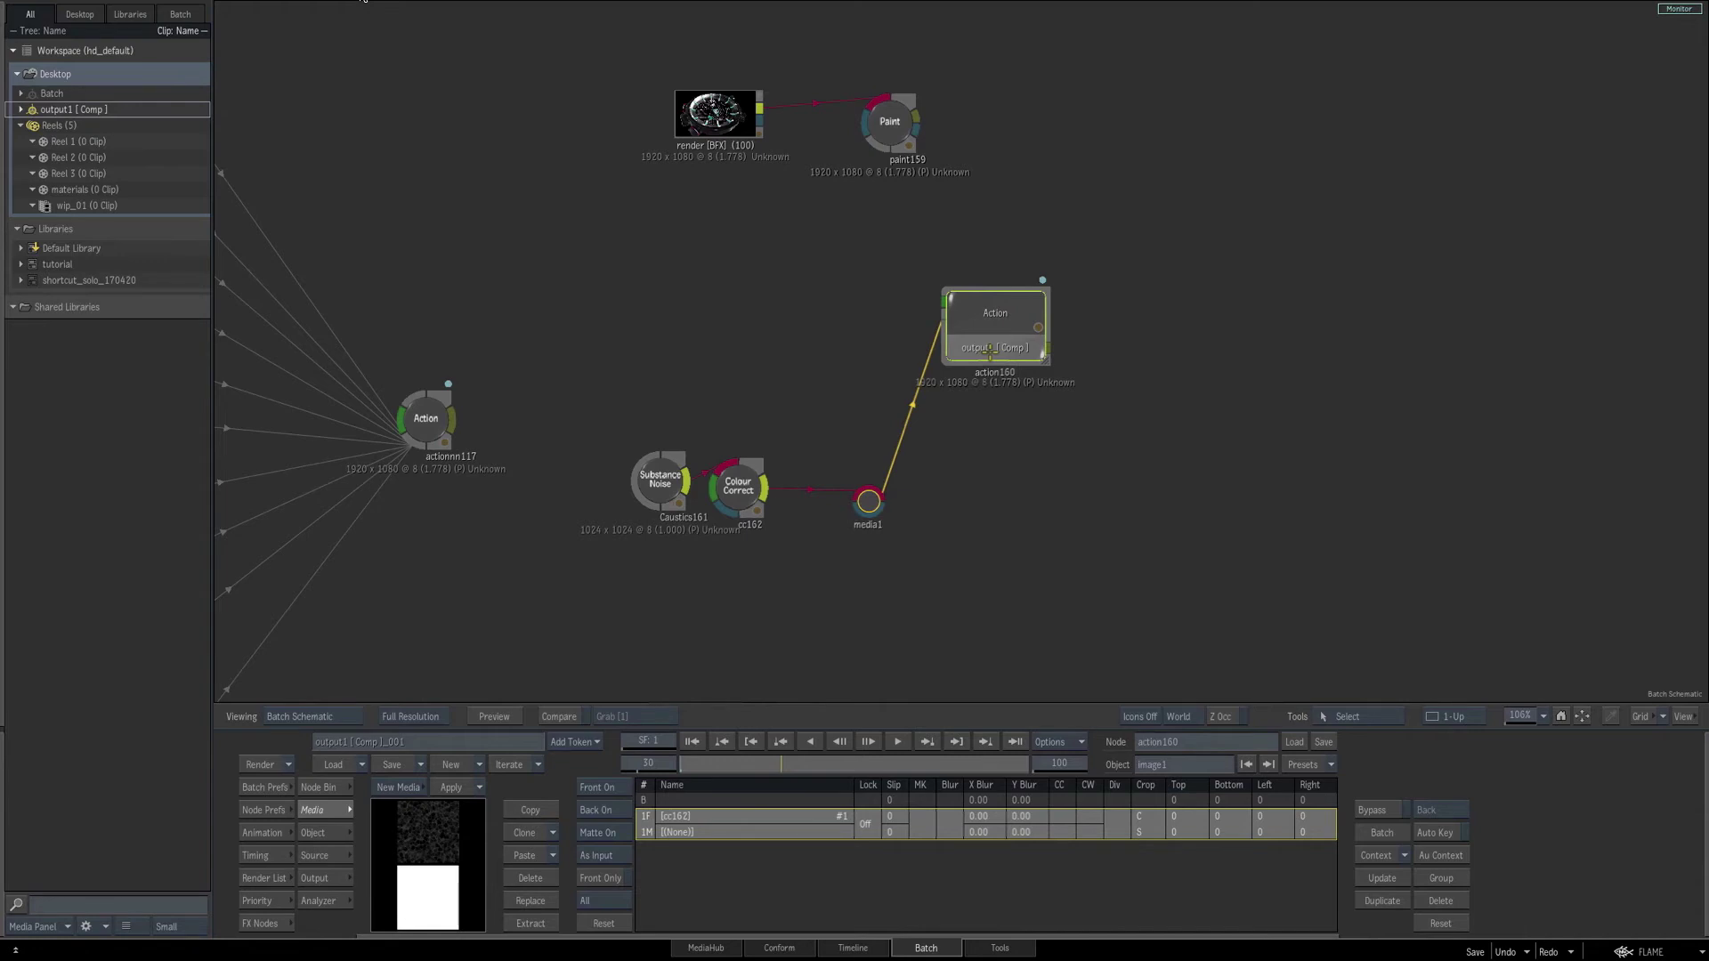
pyautogui.doubleClick(989, 350)
pyautogui.moveTo(1059, 489); pyautogui.dragTo(860, 562, button='middle')
pyautogui.press('d')
pyautogui.click(1428, 169)
pyautogui.click(1427, 219)
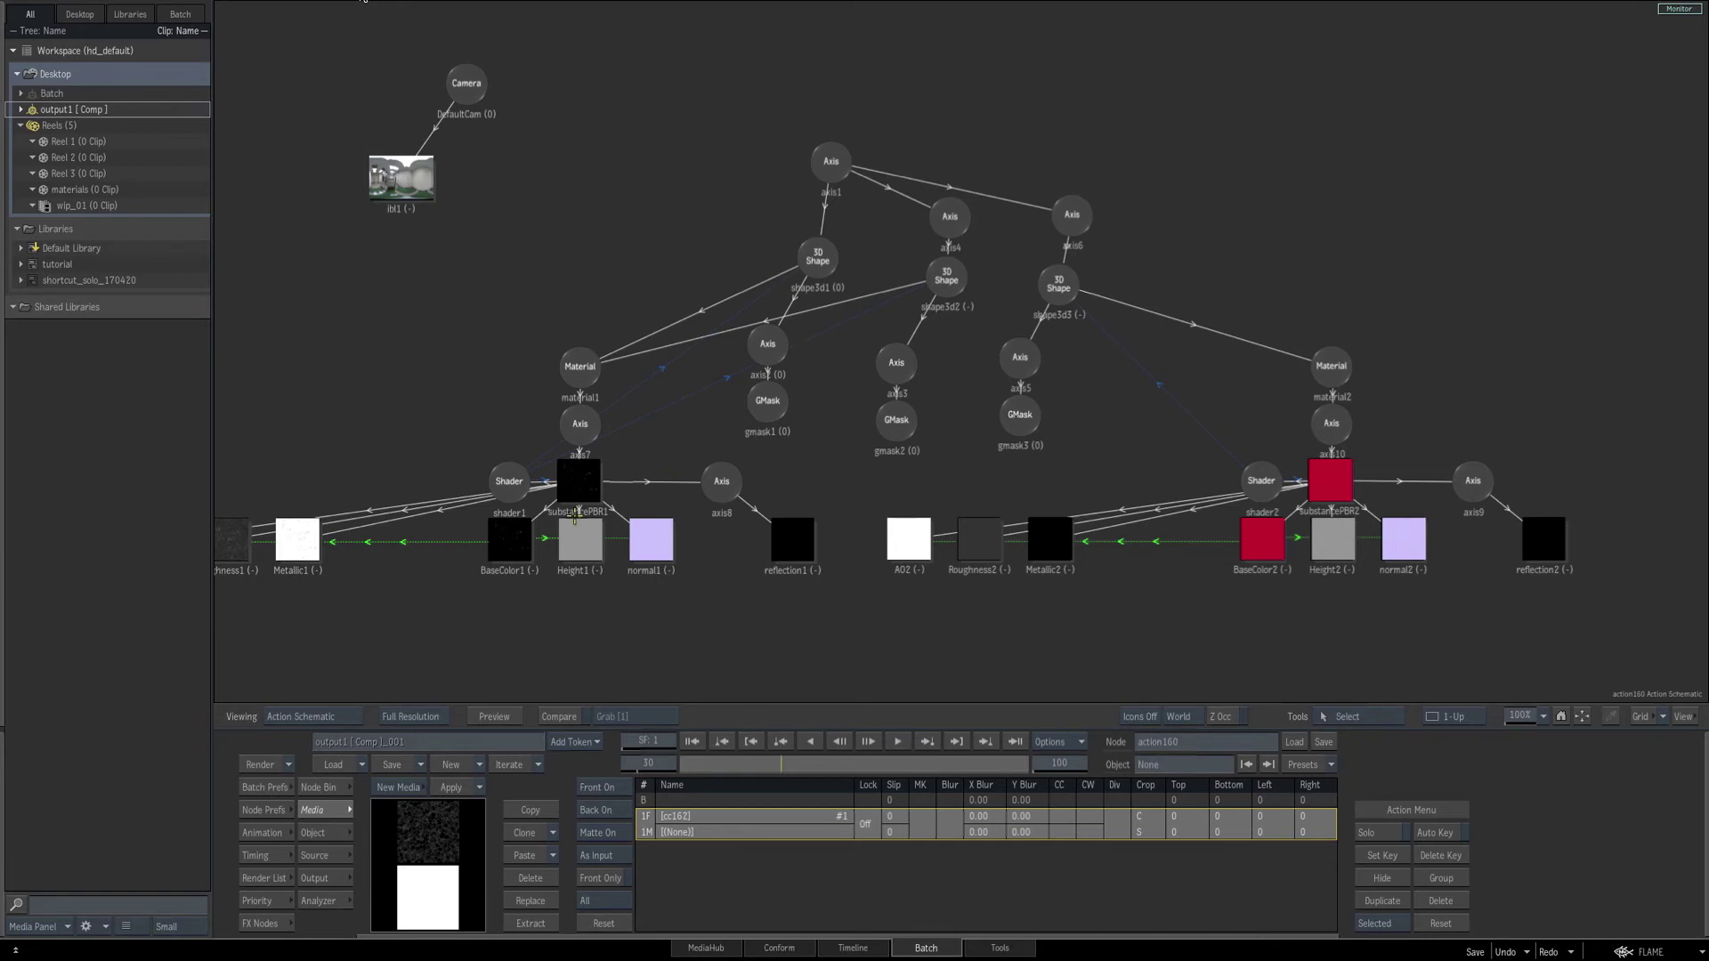
# Apply the colour-corrected noise media to the steel material's reflection map.
pyautogui.moveTo(703, 579); pyautogui.dragTo(772, 514, button='middle')
pyautogui.click(855, 485)
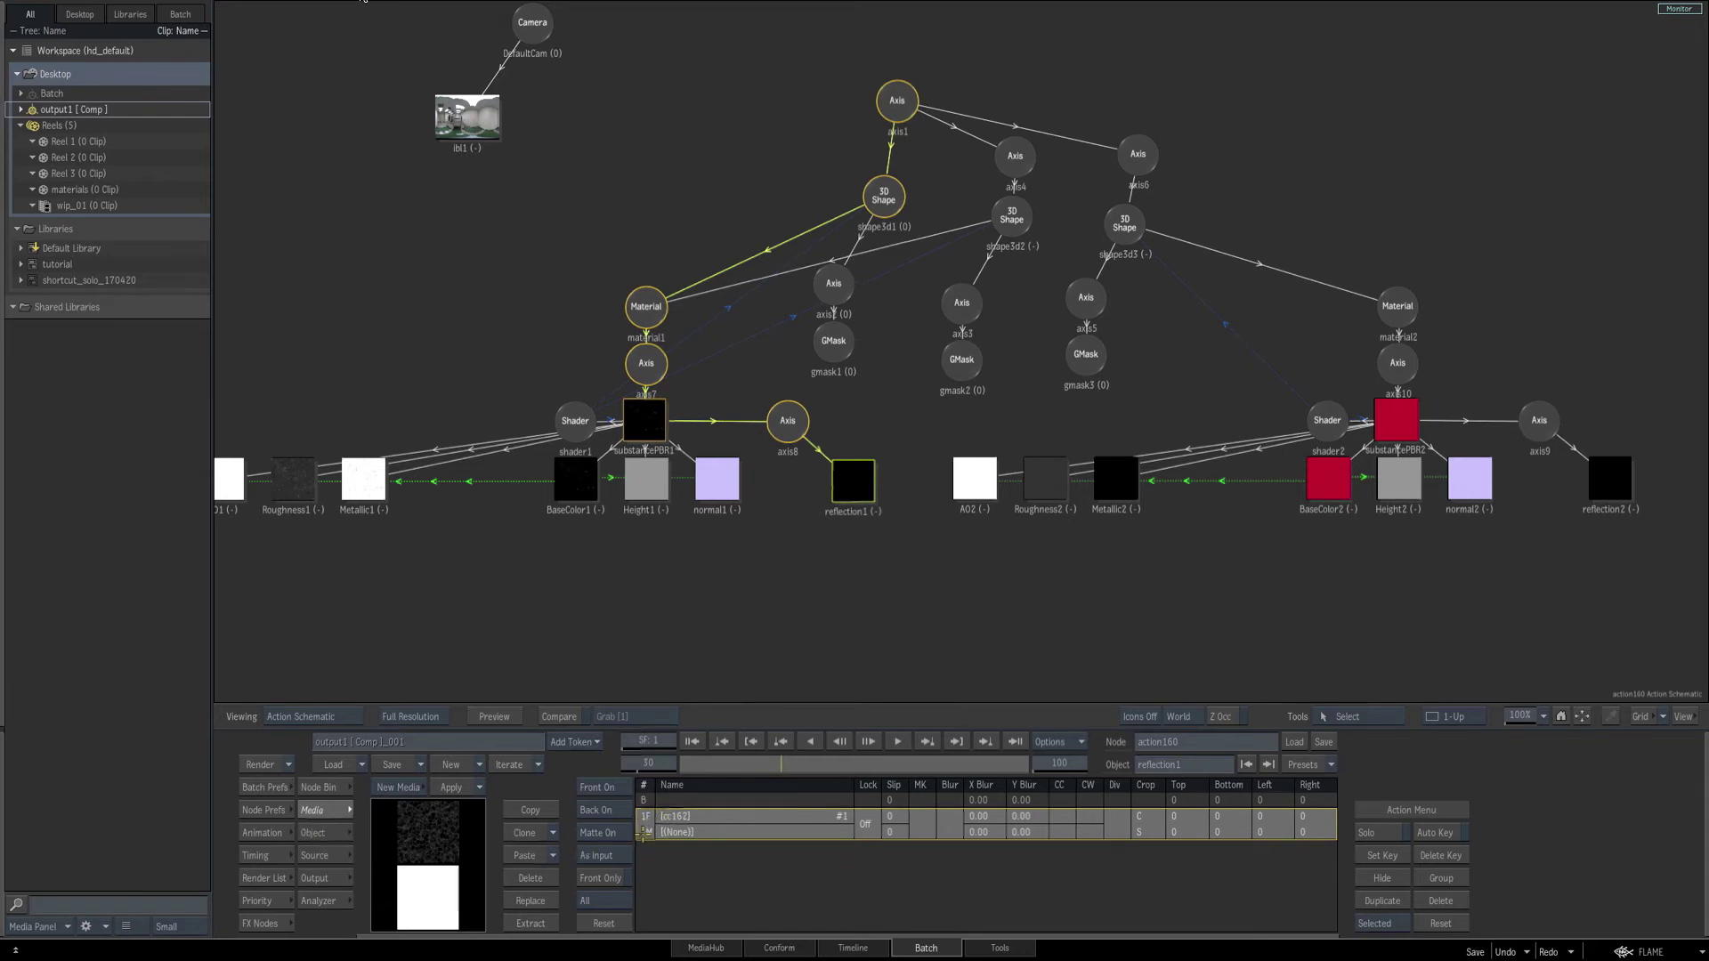
pyautogui.click(449, 787)
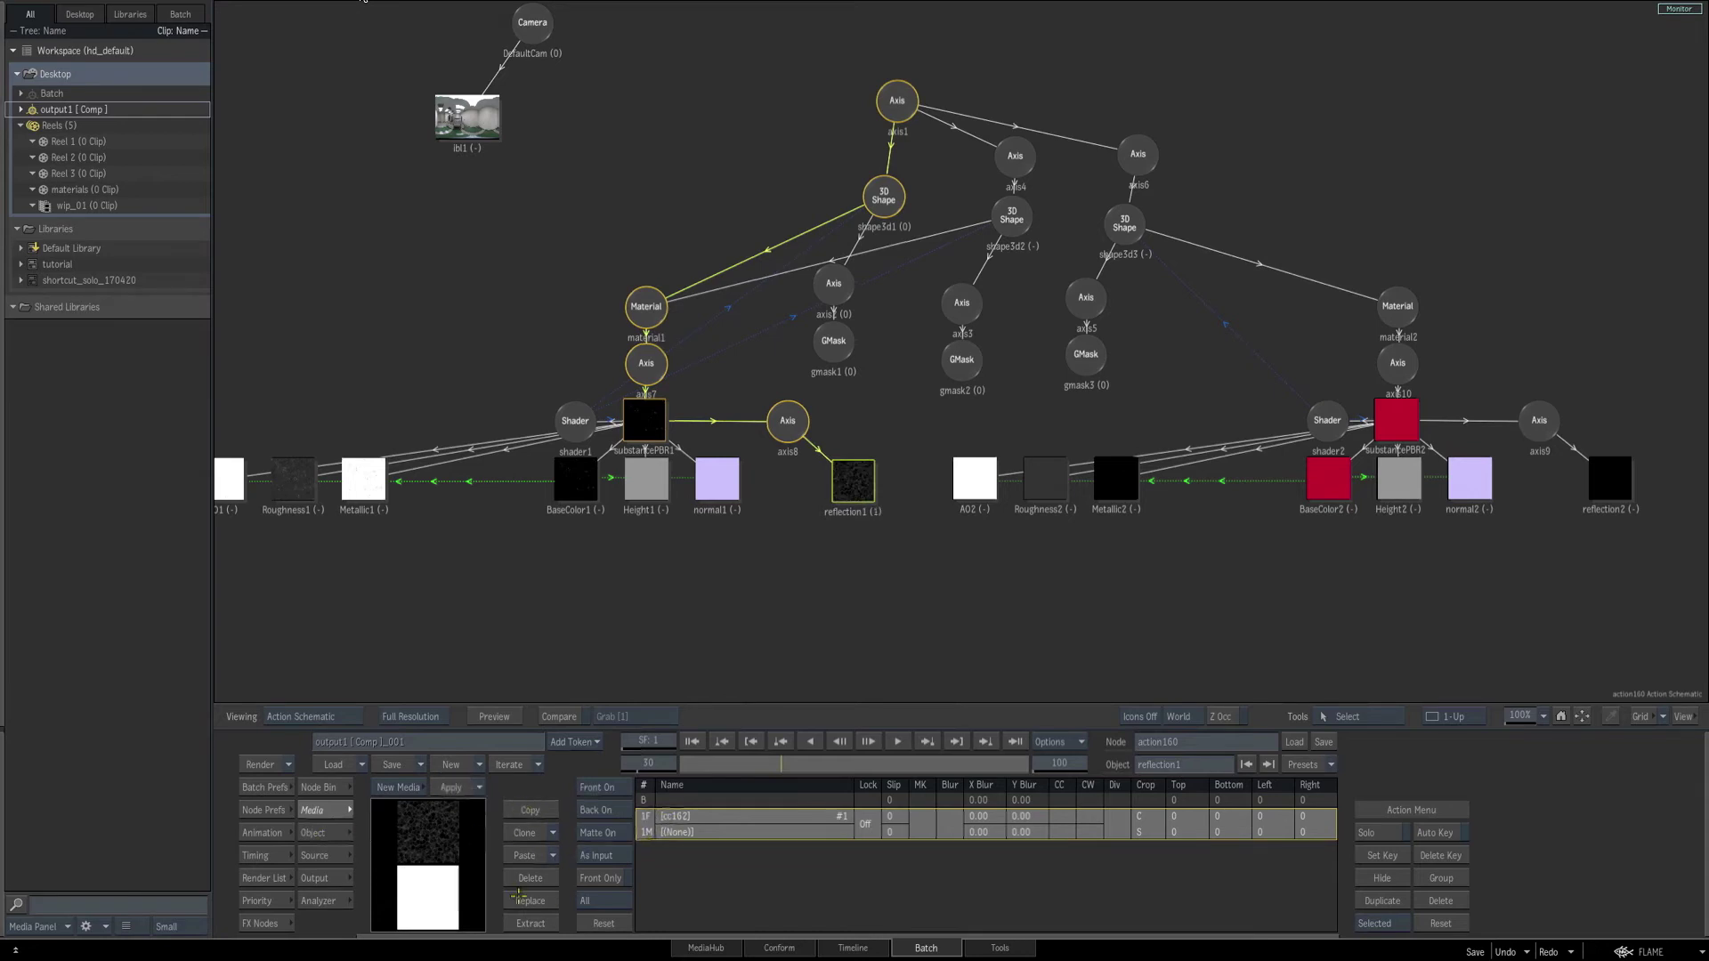
# Set the scale of the reflection map's axis in the steel material to 1000 on X, Y and Z.
pyautogui.press('F4')
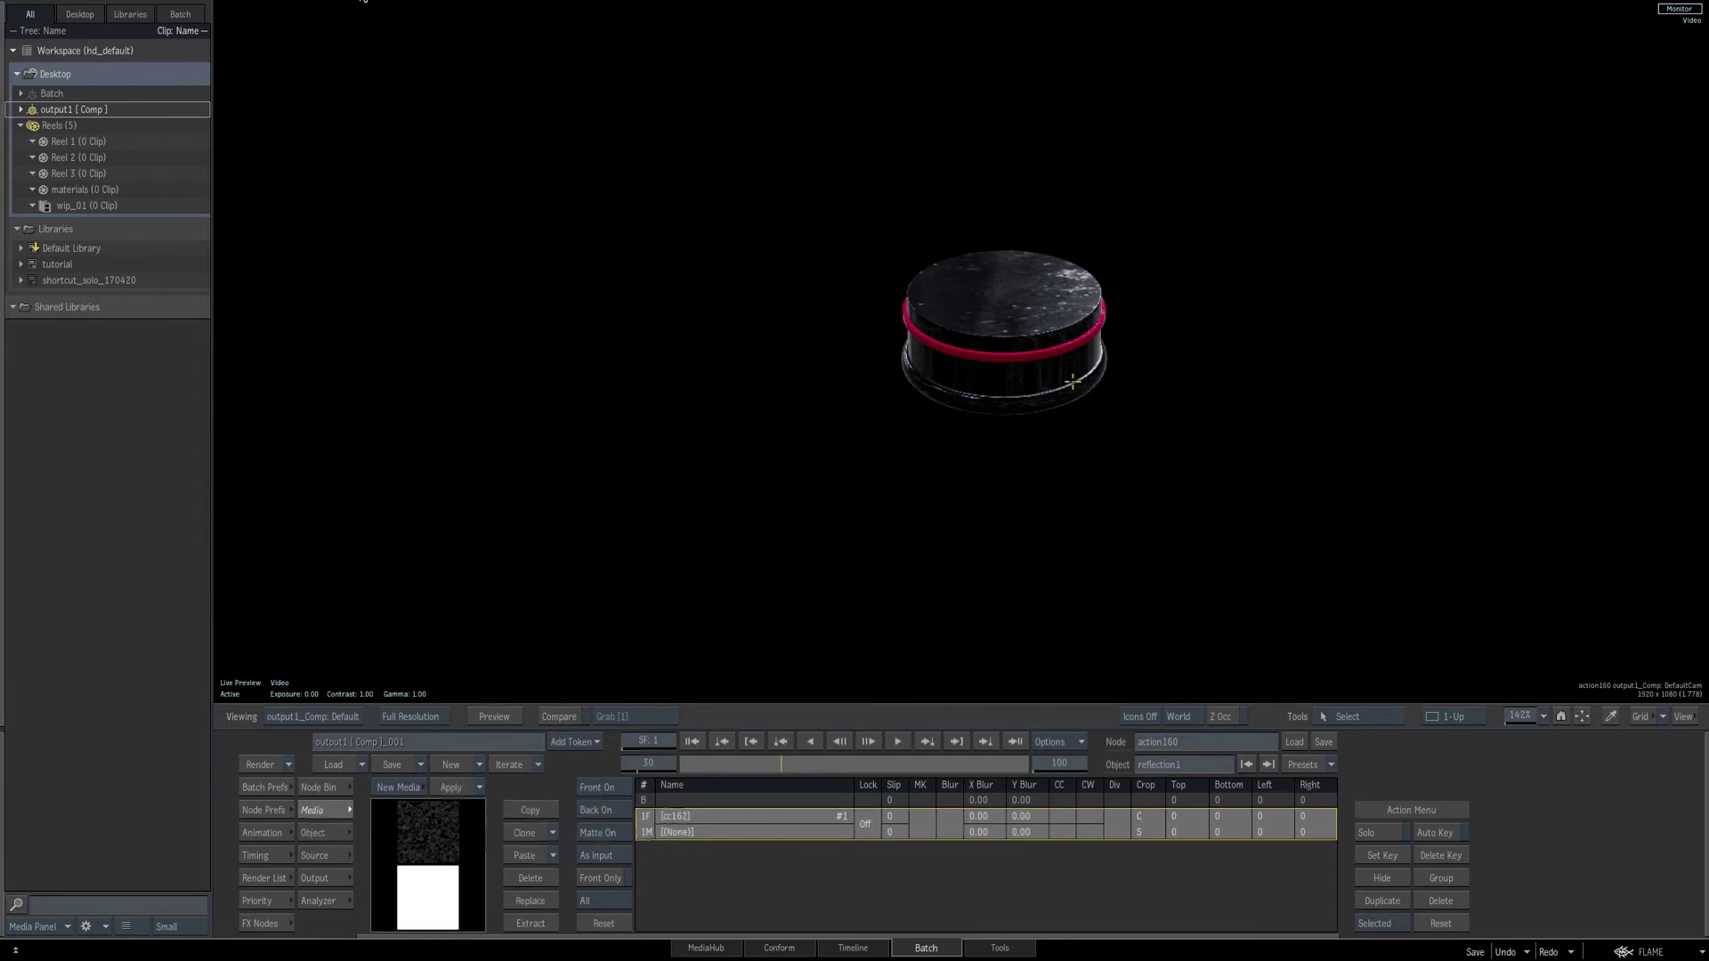
pyautogui.press('F8')
pyautogui.click(787, 422)
pyautogui.press('F4')
pyautogui.click(315, 835)
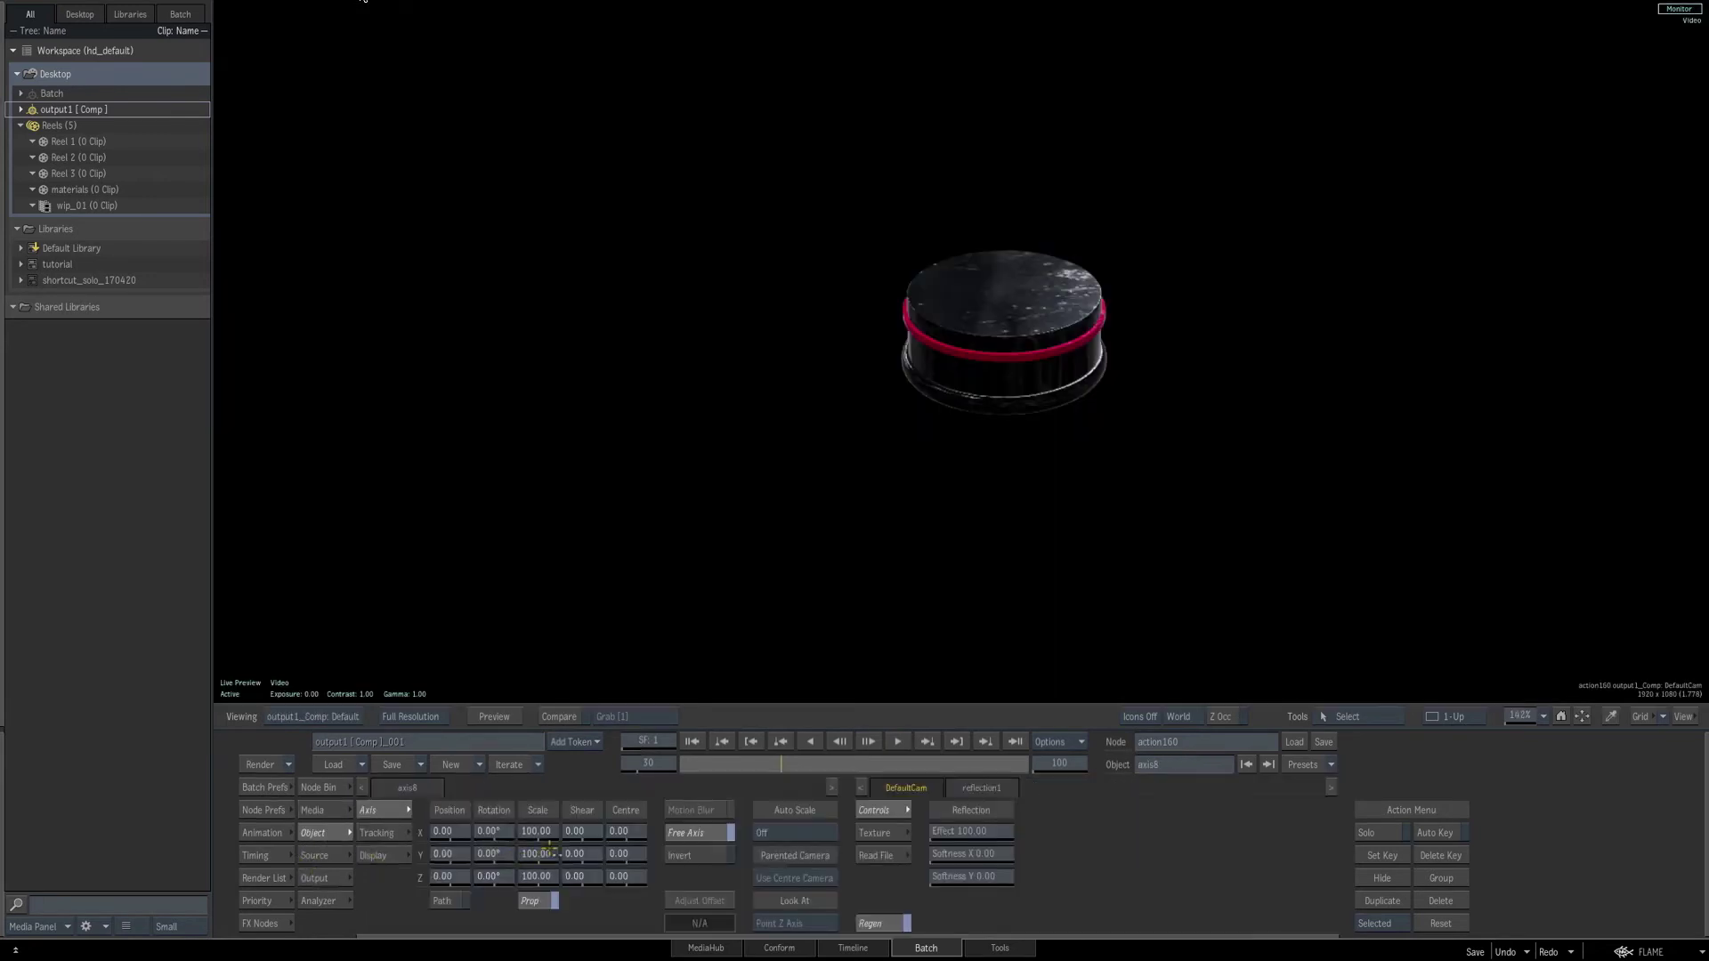
pyautogui.click(552, 830)
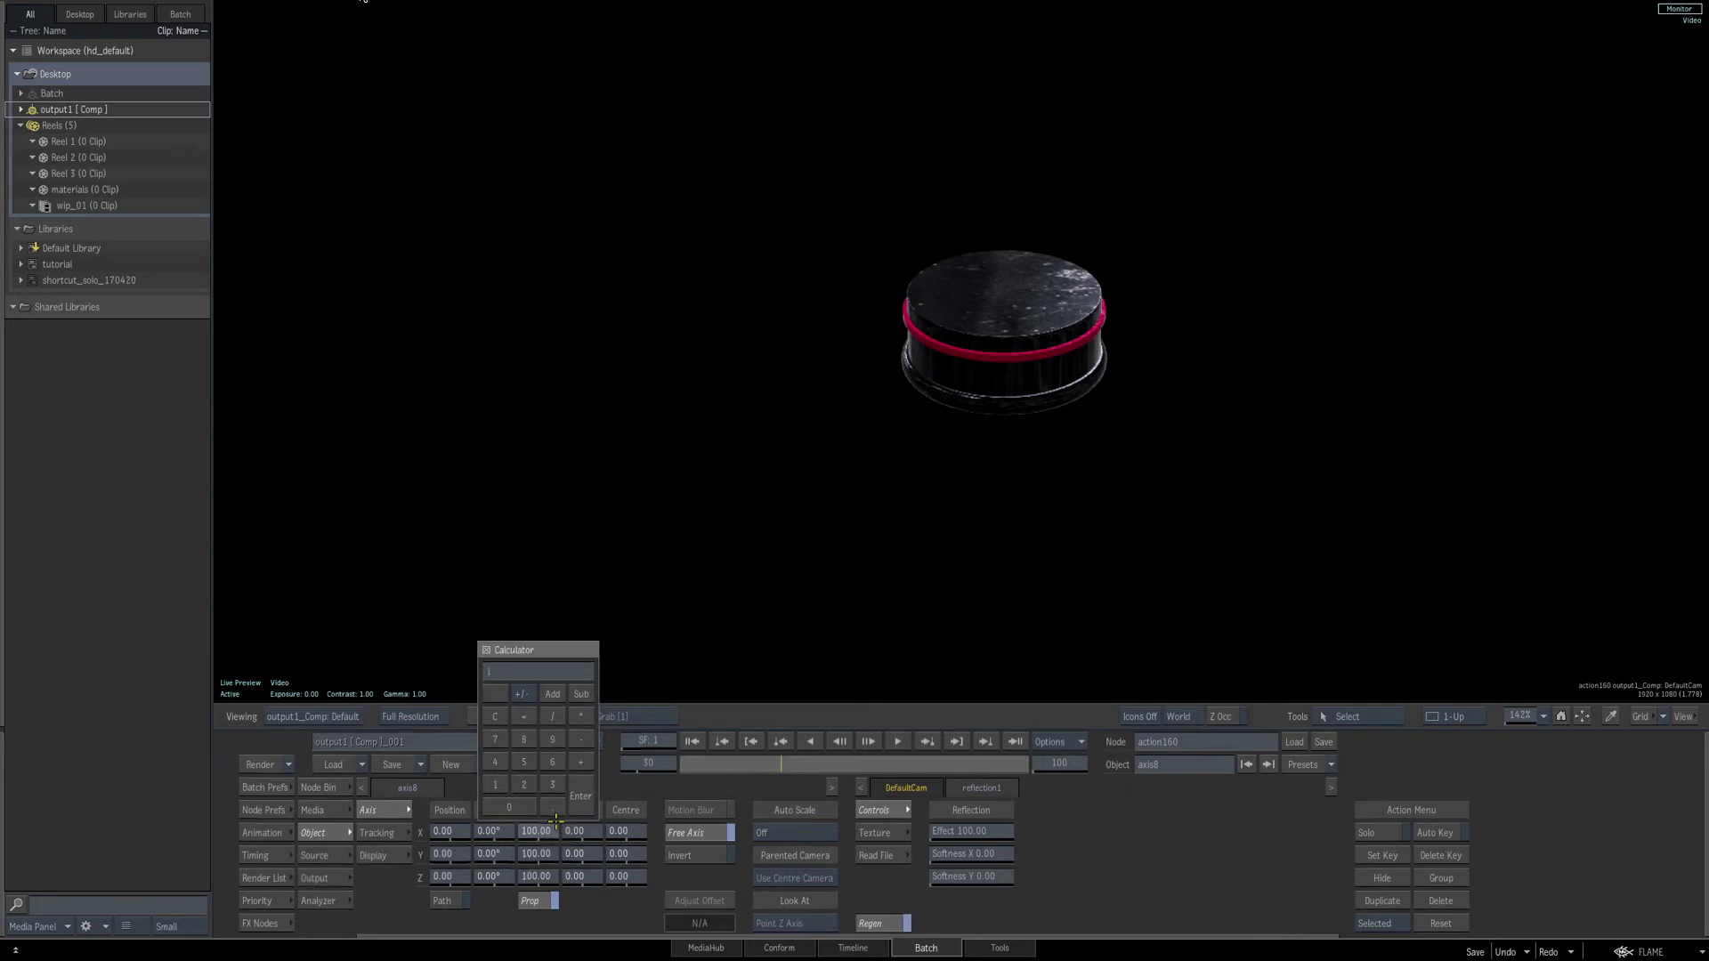
pyautogui.press('Return')
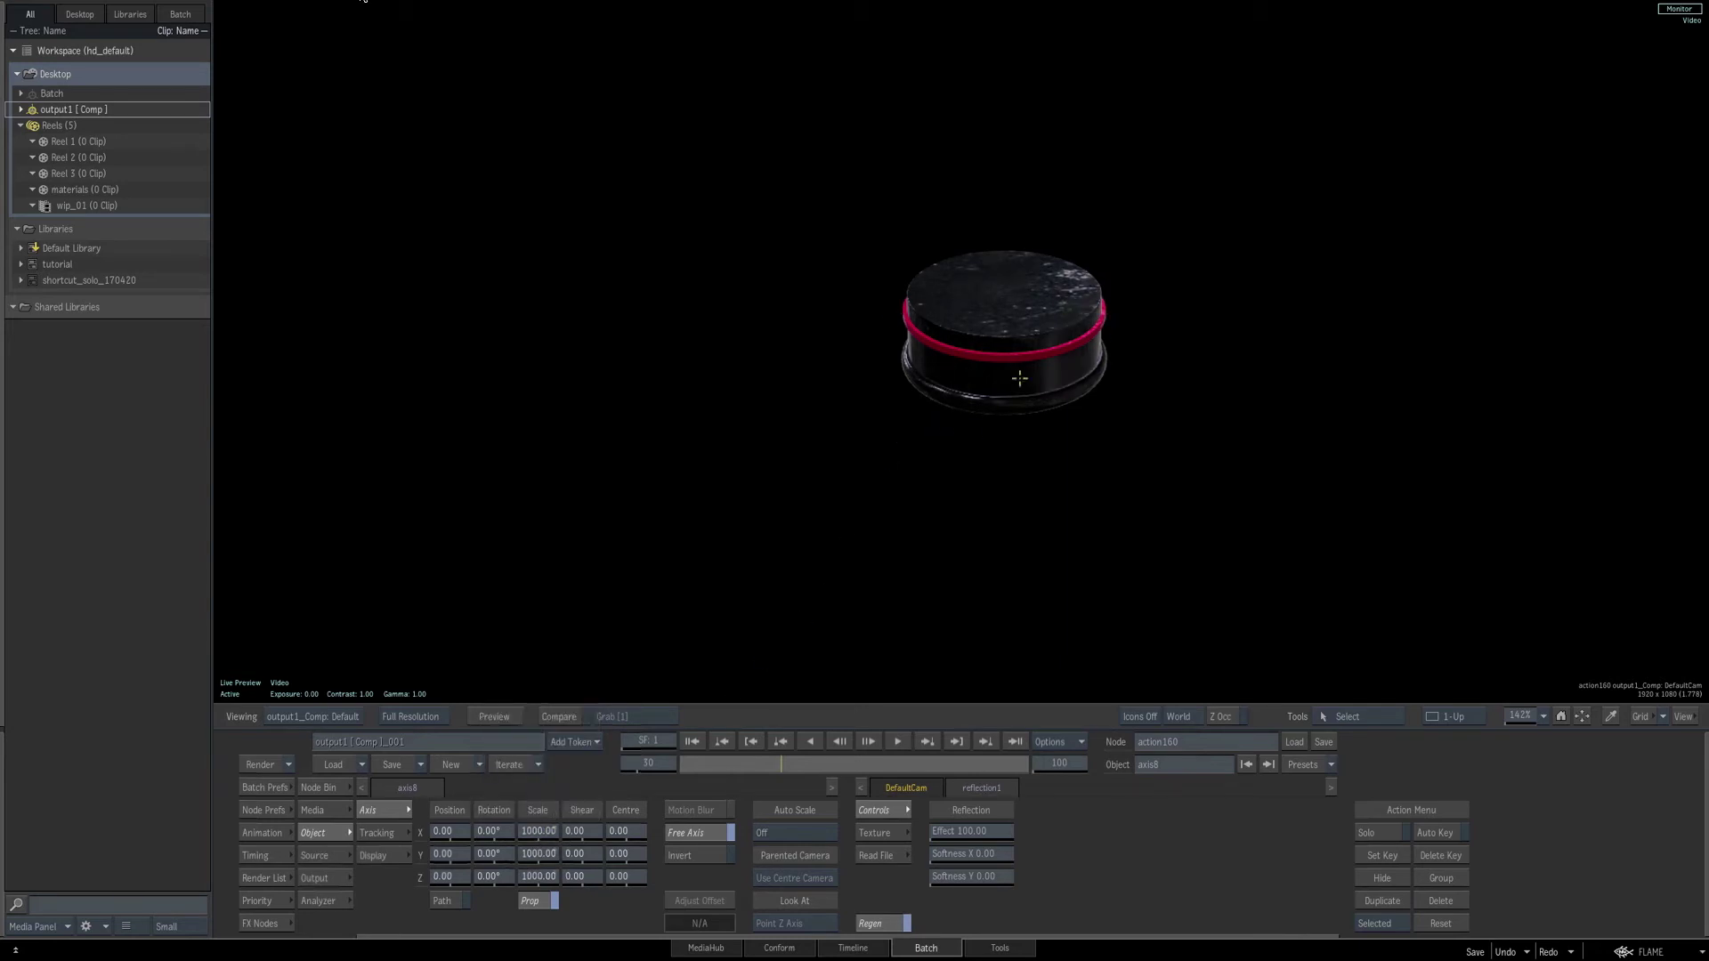
pyautogui.moveTo(1528, 717); pyautogui.dragTo(1569, 716)
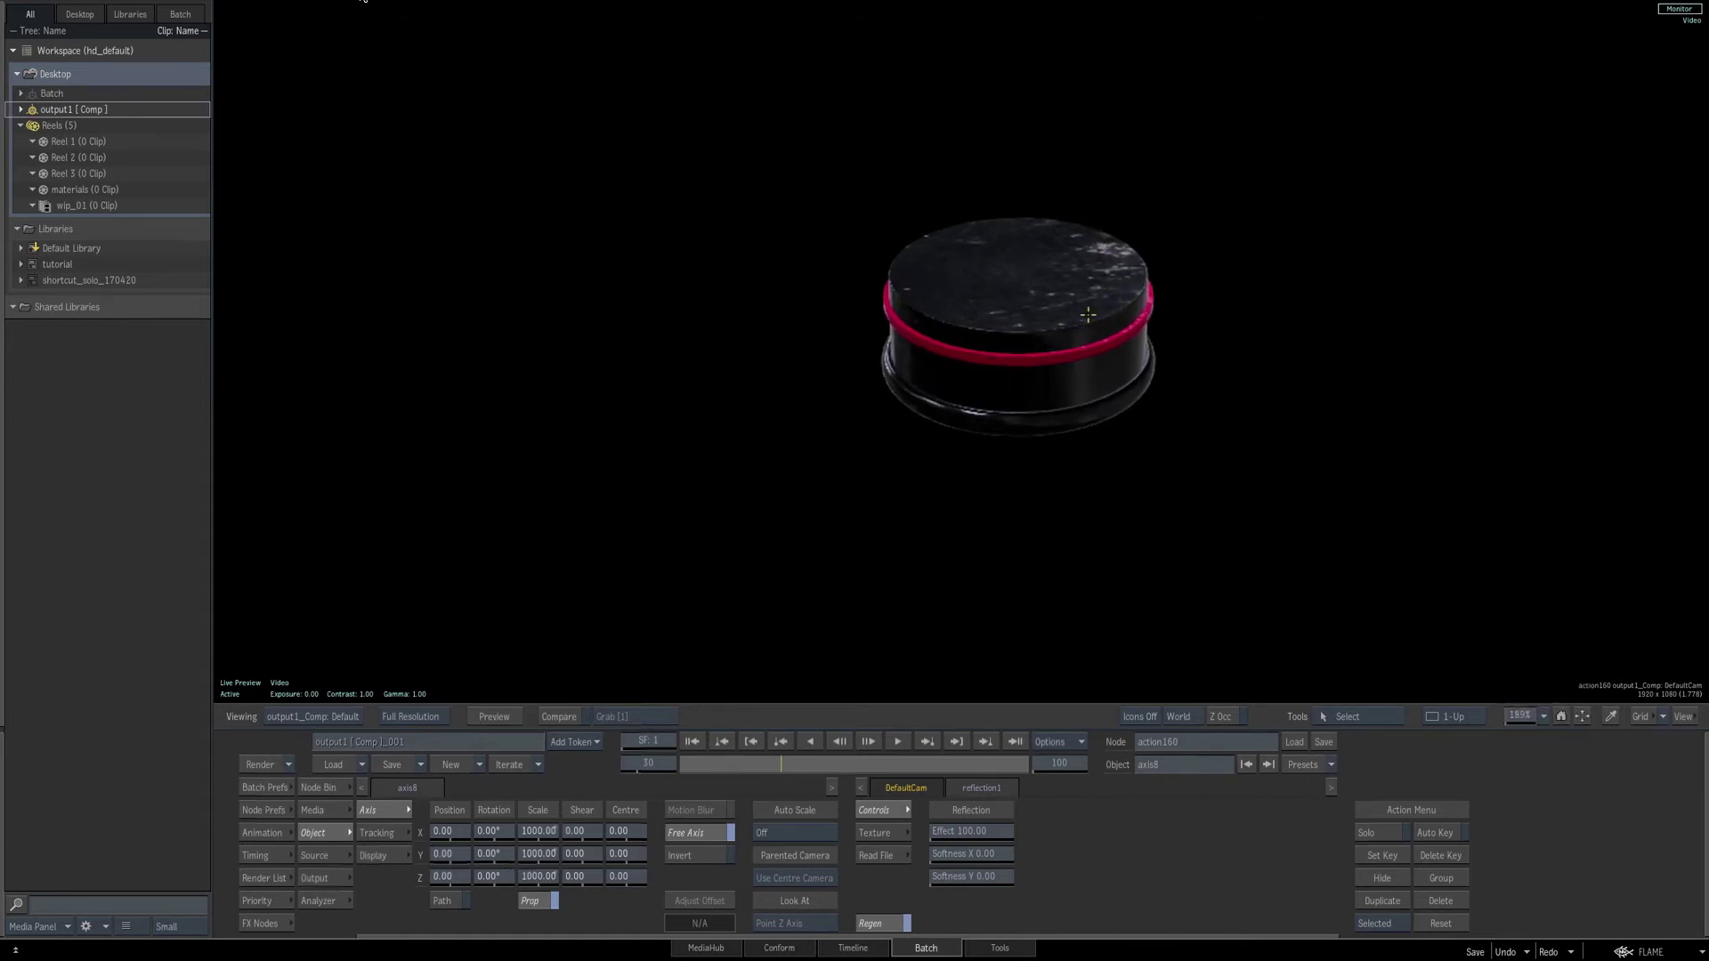
# Set the steel material's Dirt, Surface Imperfections and Rust to 0 and its Steel Roughness to 0.105.
pyautogui.press('F8')
pyautogui.moveTo(1202, 367); pyautogui.dragTo(1328, 330)
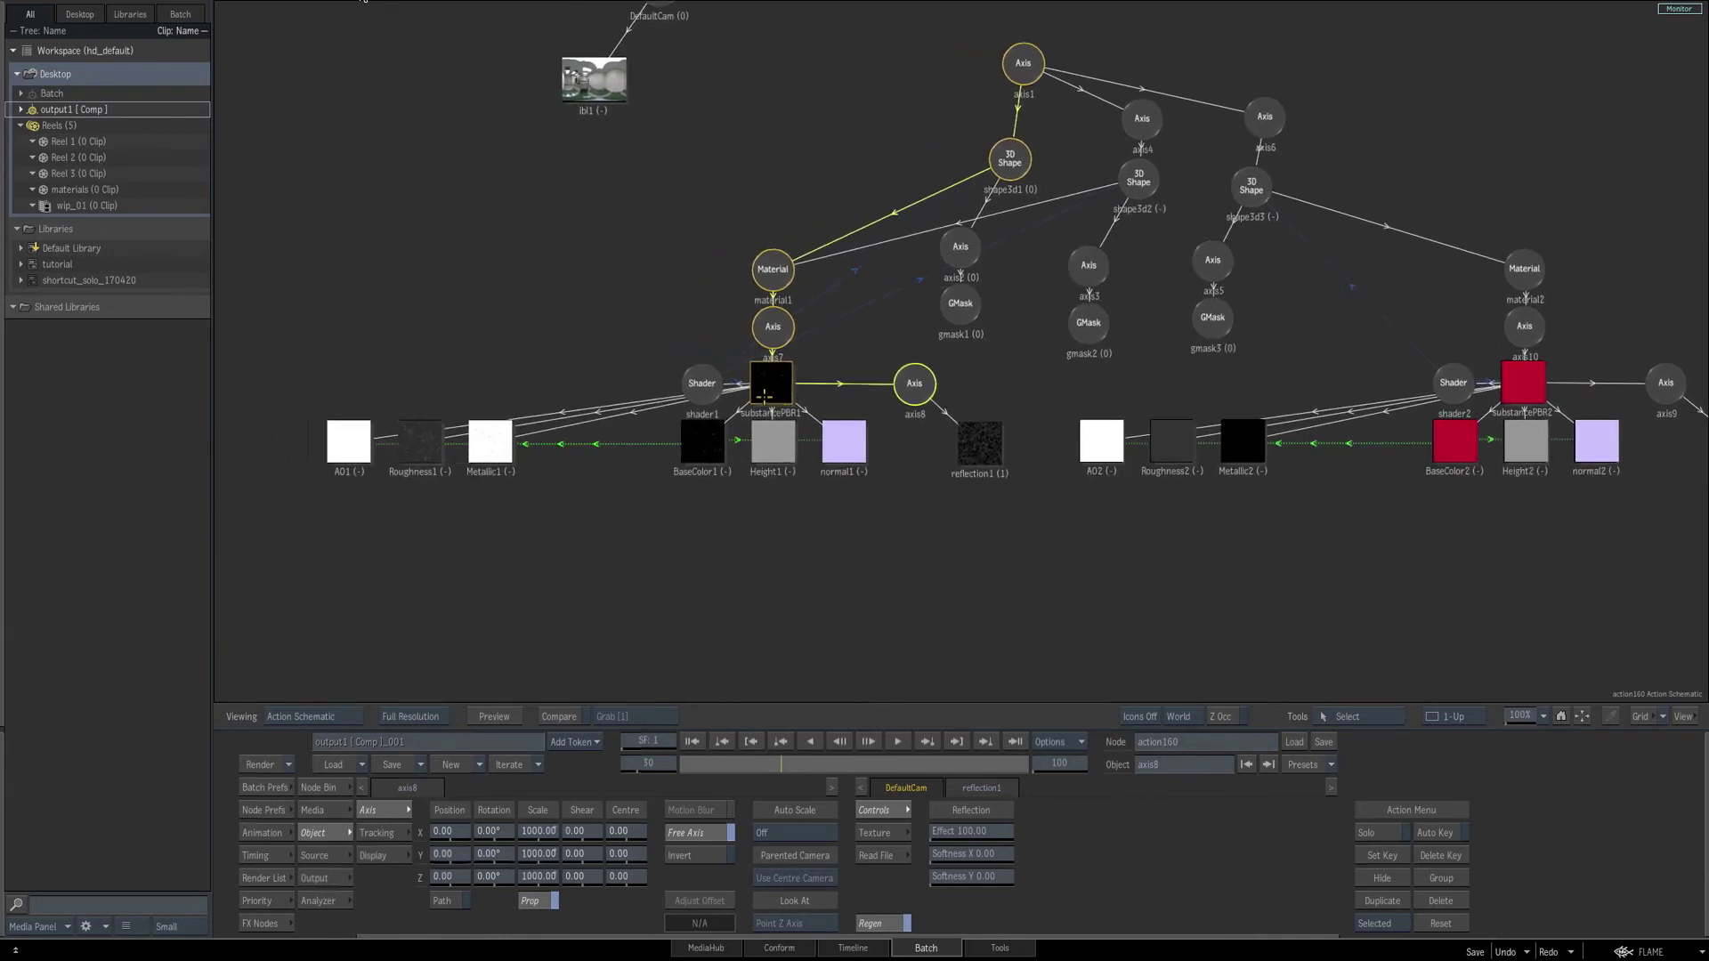
pyautogui.click(767, 386)
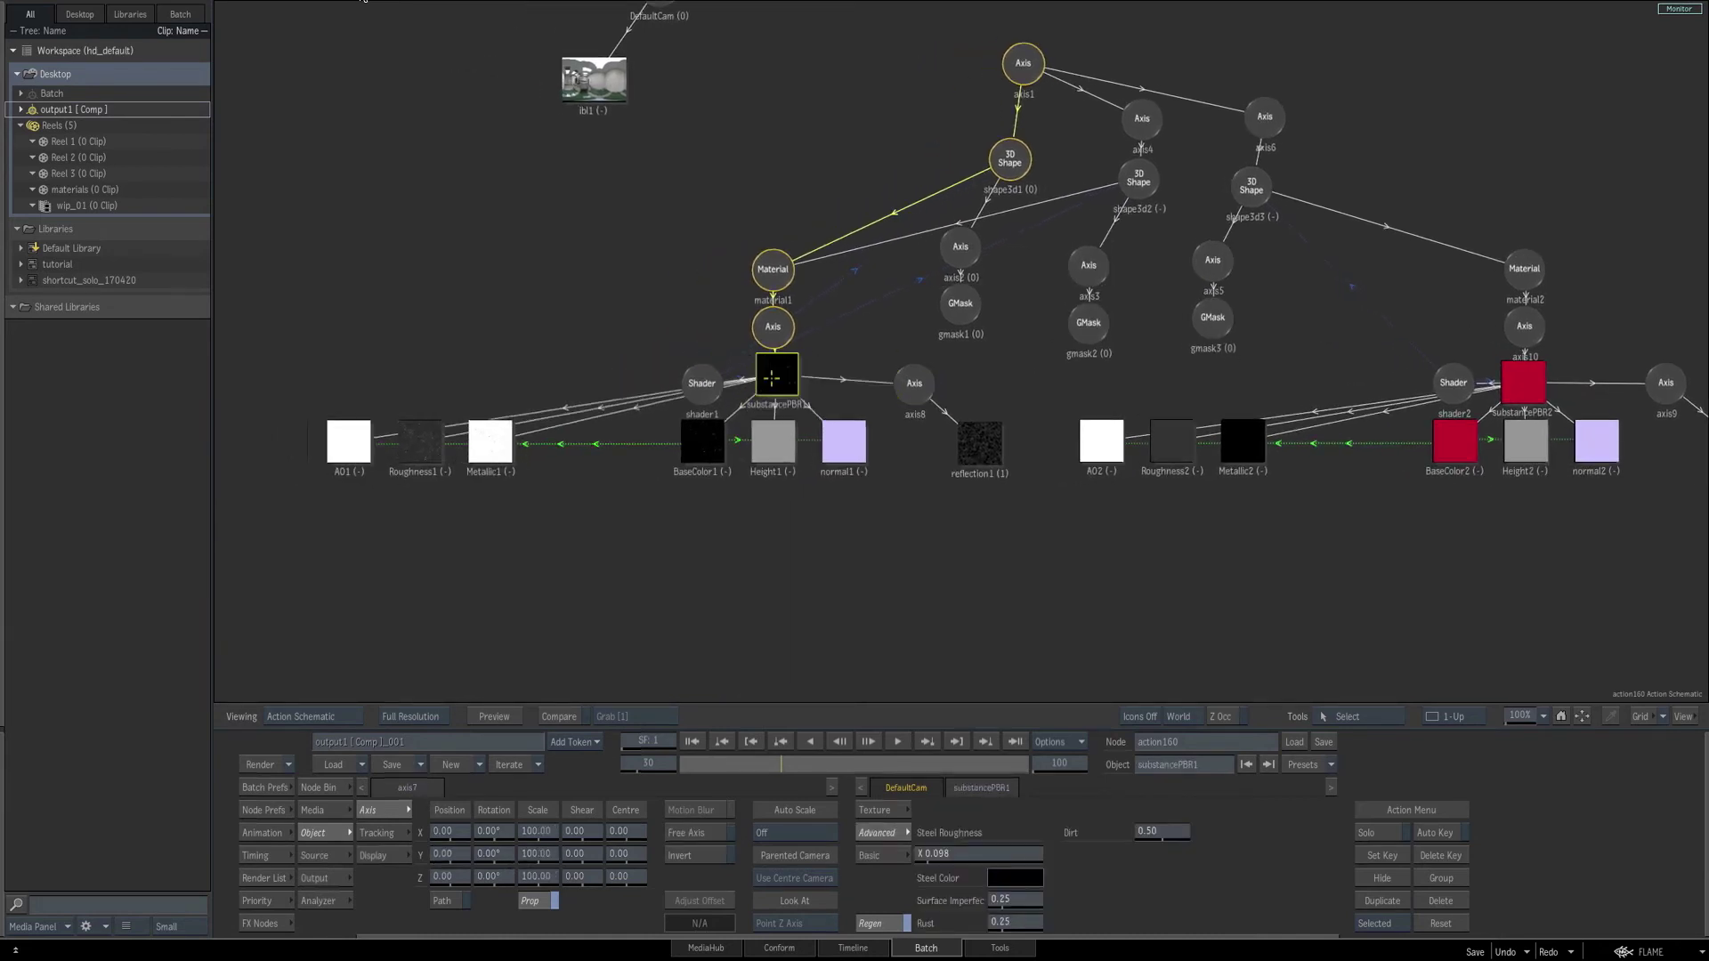
pyautogui.press('F4')
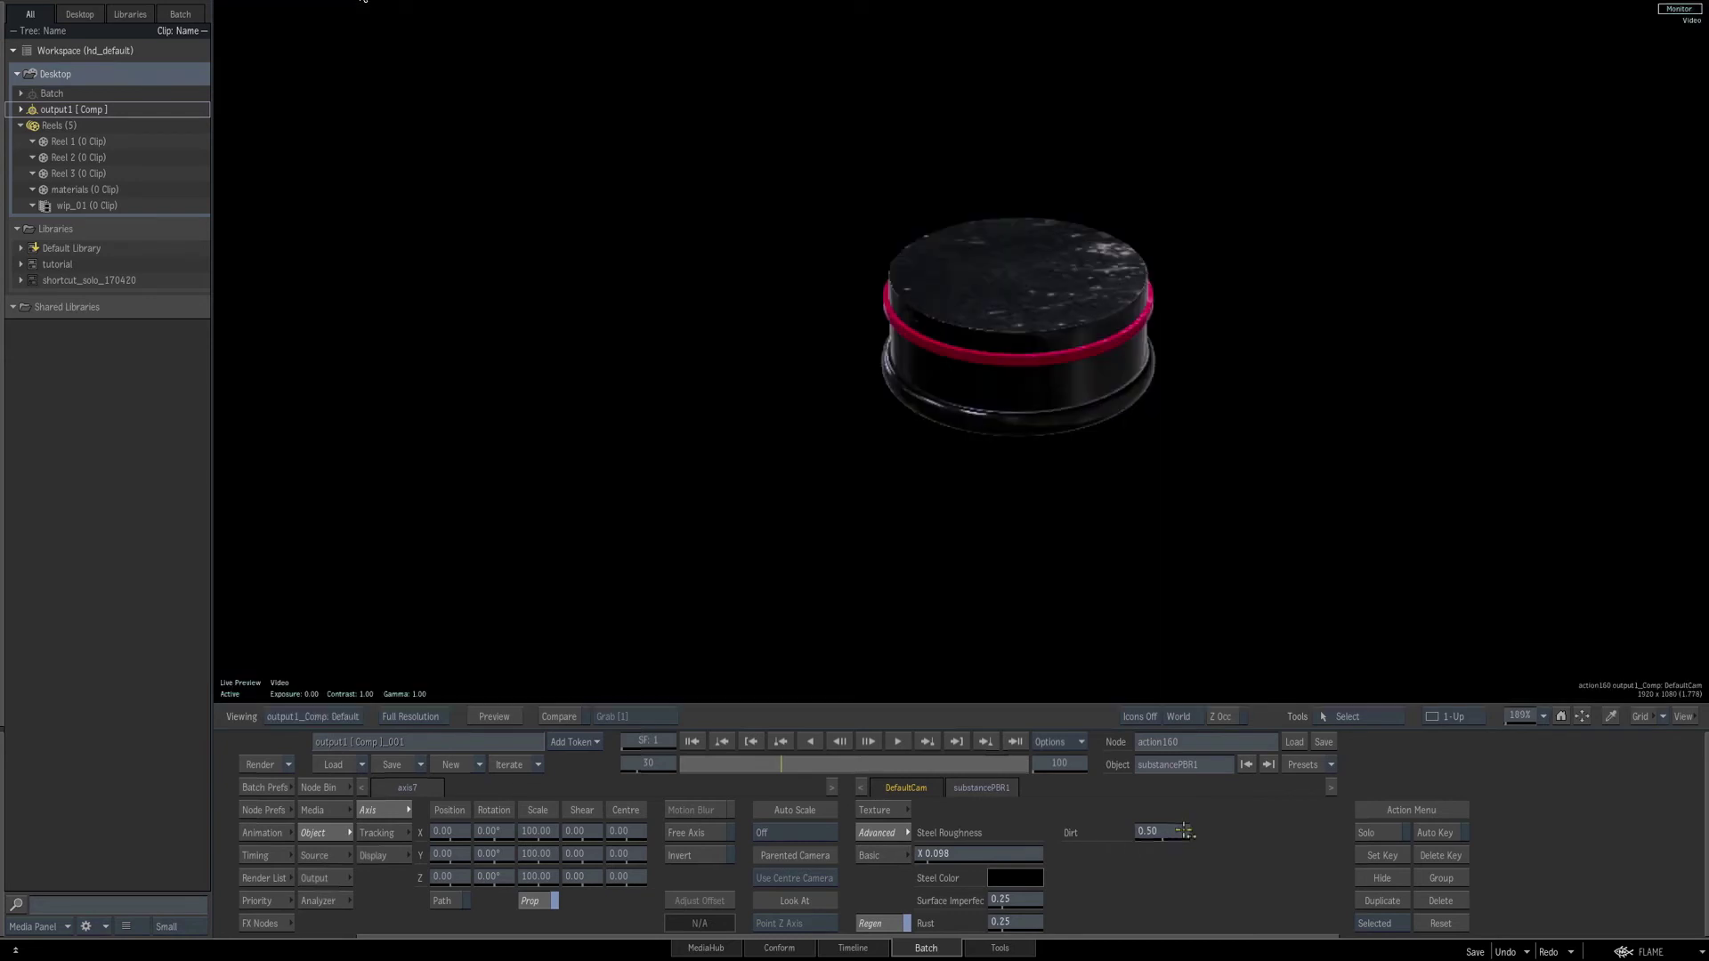
pyautogui.moveTo(1174, 832); pyautogui.dragTo(988, 896)
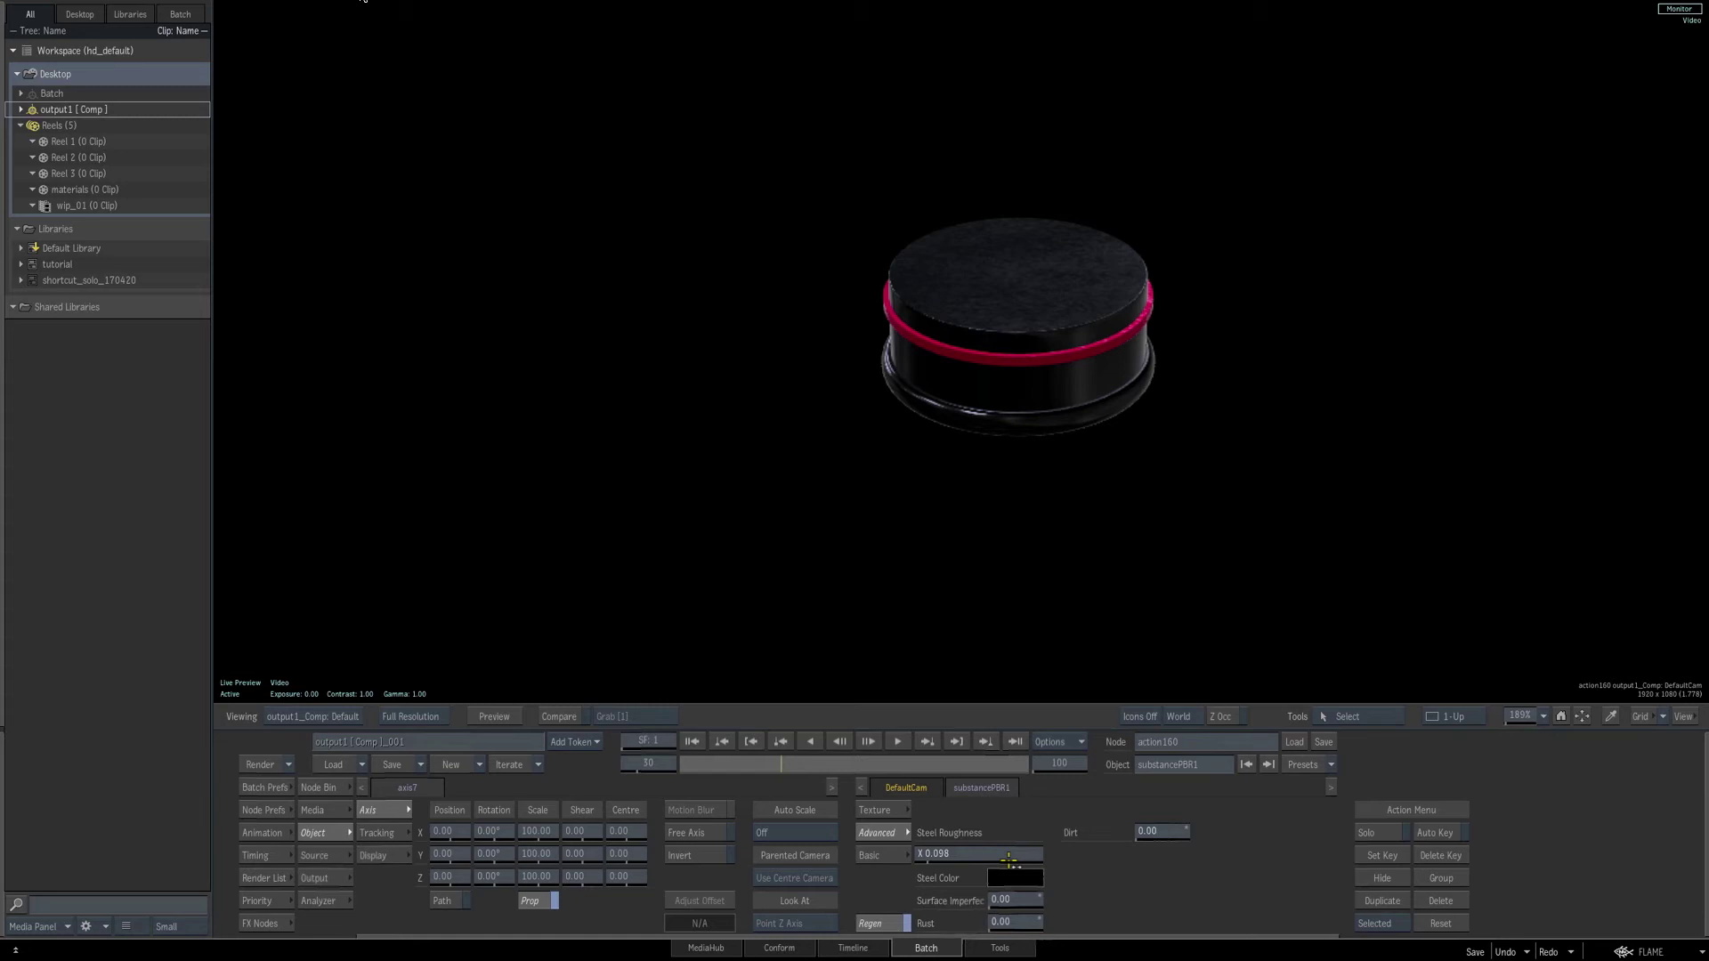
pyautogui.moveTo(966, 854); pyautogui.dragTo(971, 852)
# Set the X rotation of the pusher's top parent axis to -66°.
pyautogui.moveTo(1520, 715); pyautogui.dragTo(1310, 571)
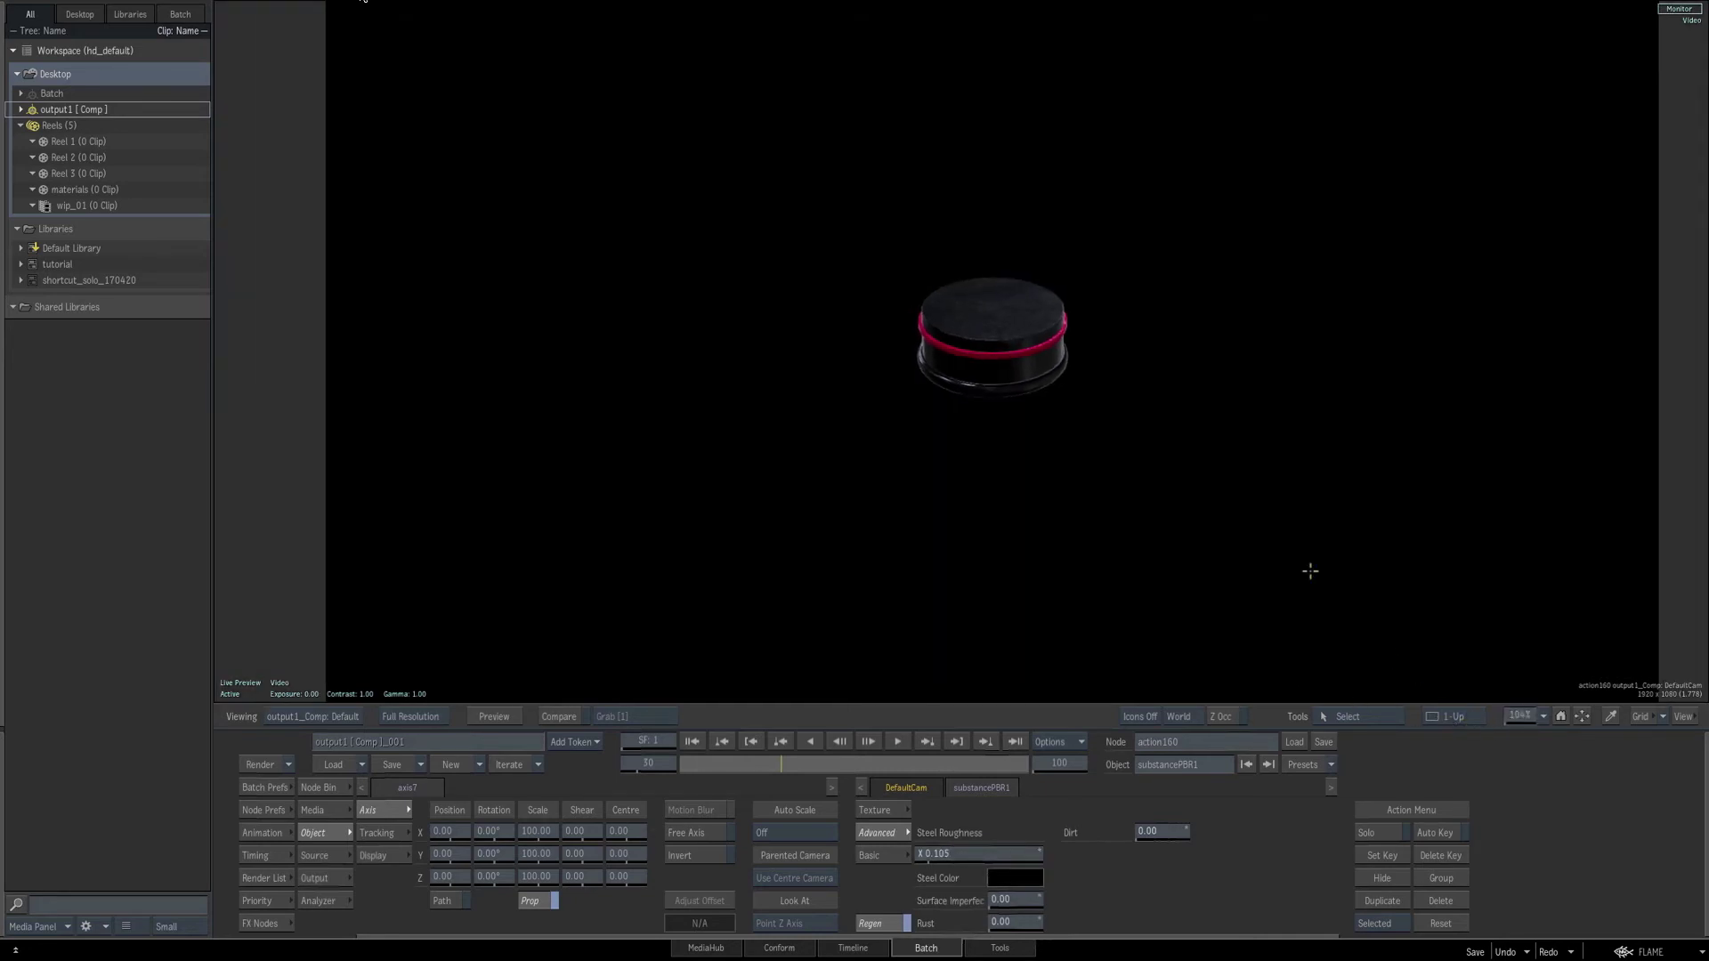
pyautogui.press('F4')
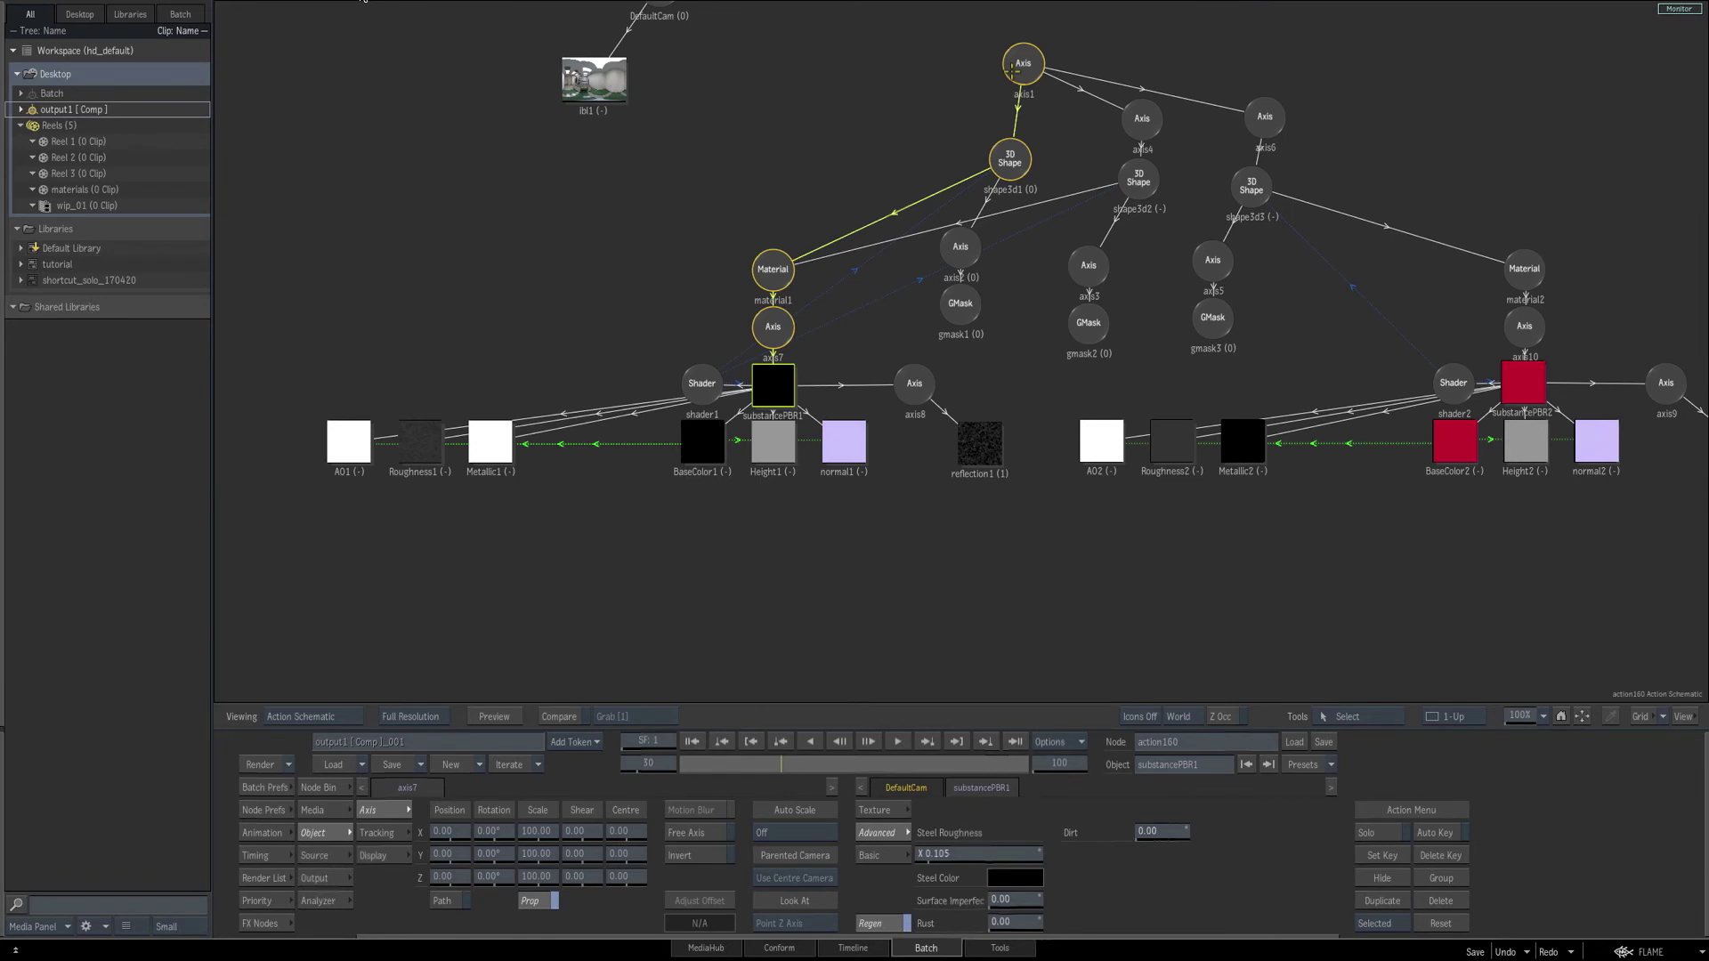
pyautogui.click(1015, 67)
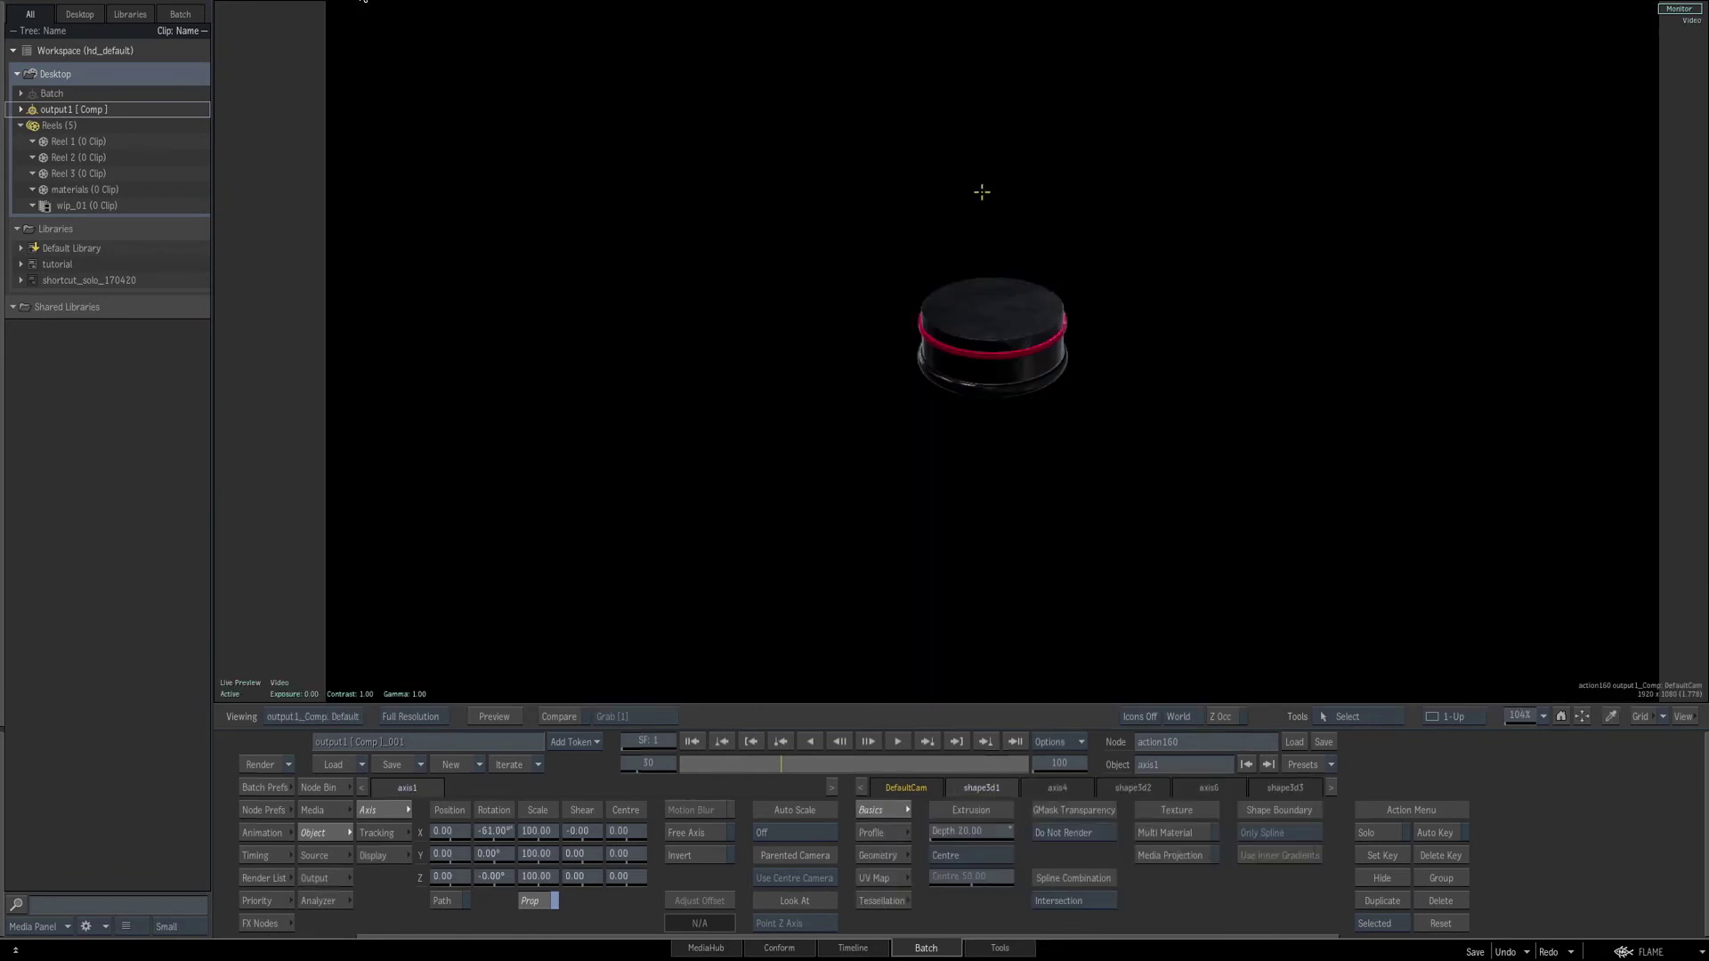
pyautogui.press('F4')
pyautogui.moveTo(479, 834)
pyautogui.mouseDown()
pyautogui.moveTo(522, 828)
pyautogui.moveTo(479, 831)
pyautogui.moveTo(521, 830)
pyautogui.moveTo(497, 824)
pyautogui.mouseUp()
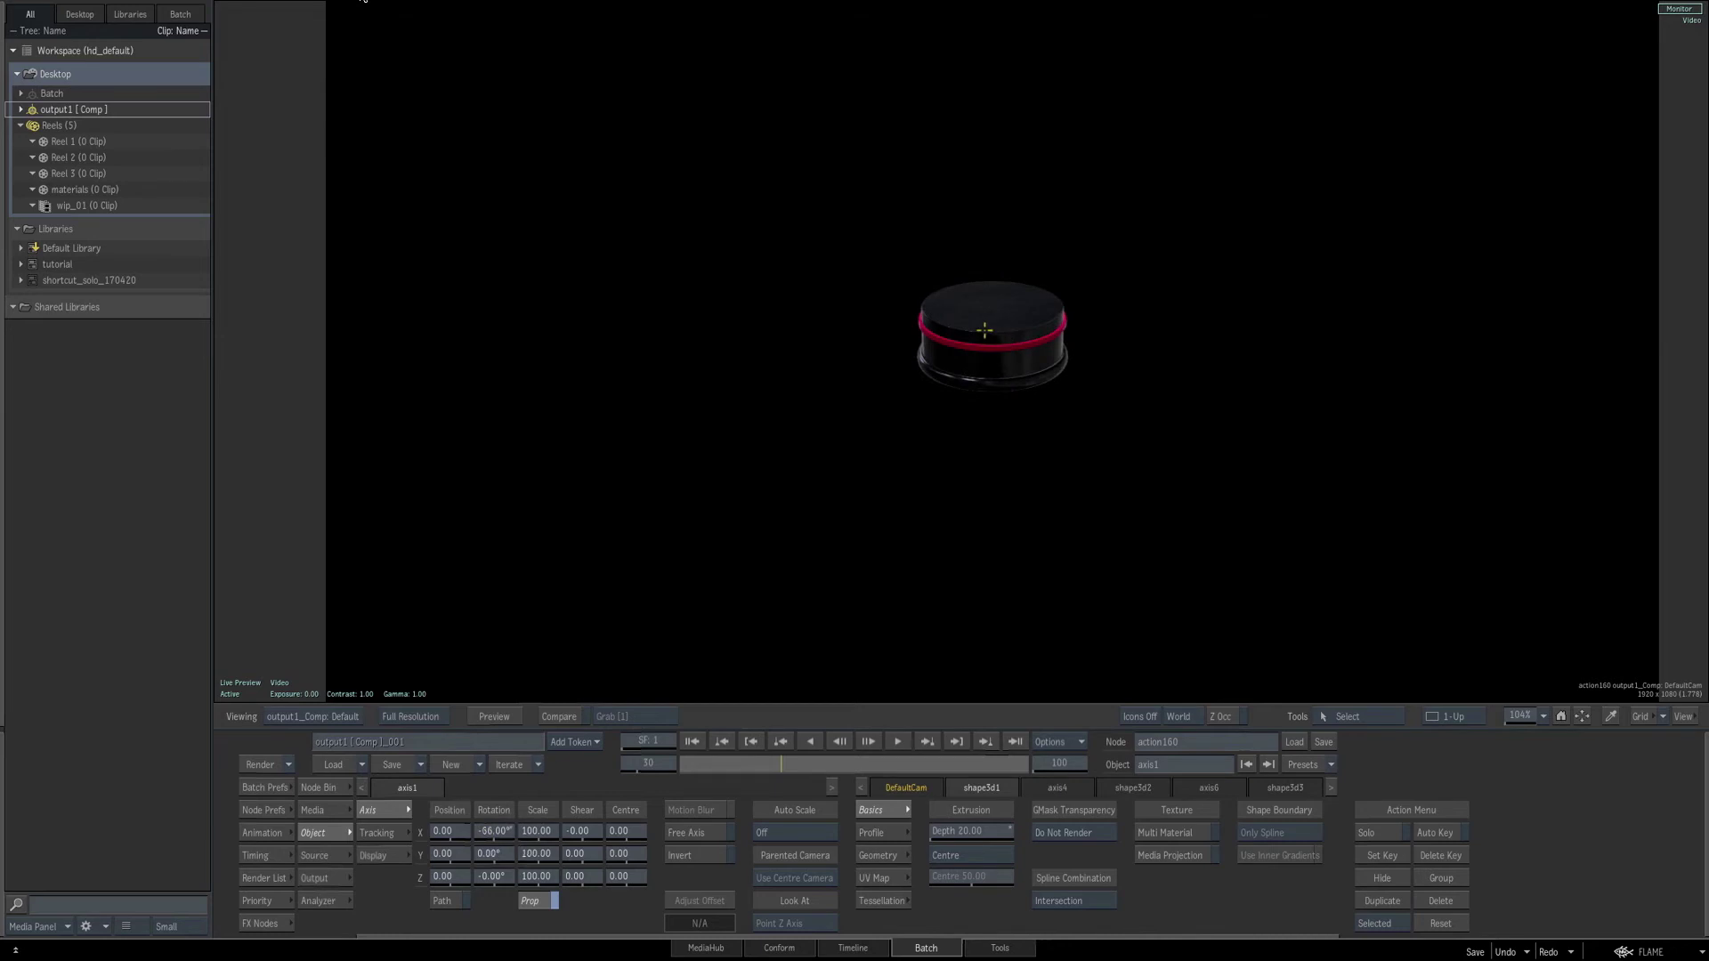
# Leave Action and circle the rounded crown below the marked pusher on the watch reference in the Paint node.
pyautogui.press('Escape')
pyautogui.moveTo(959, 265); pyautogui.dragTo(1014, 346)
pyautogui.click(944, 210)
pyautogui.press('F4')
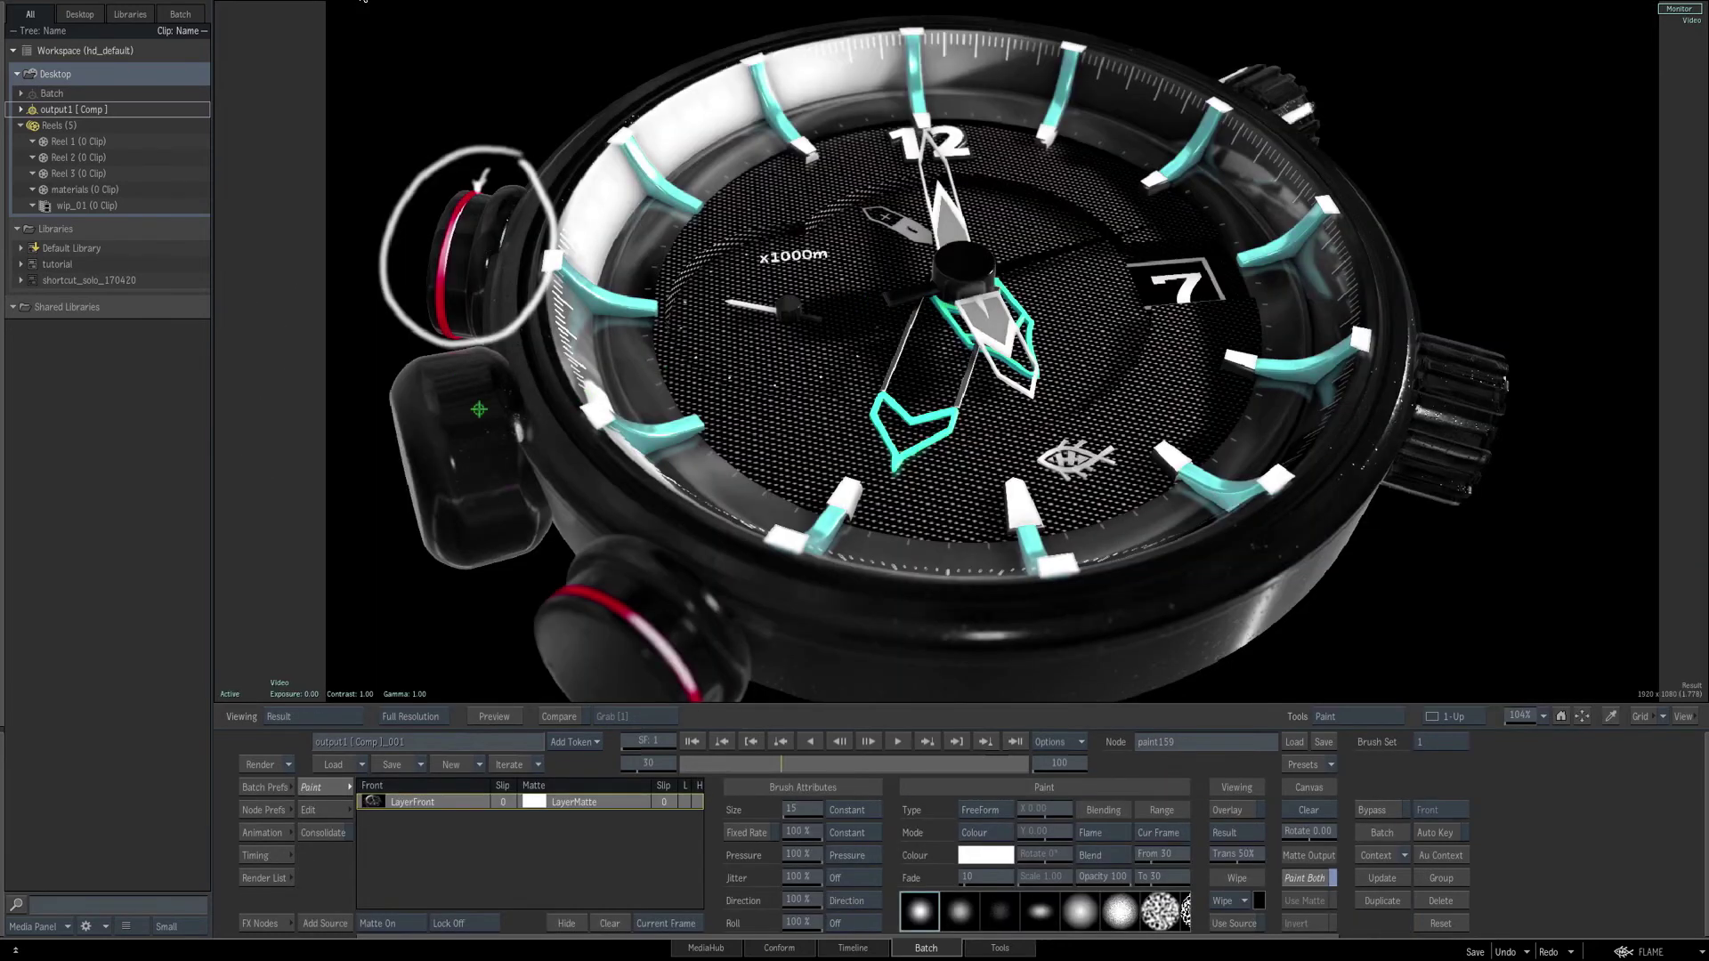
pyautogui.moveTo(527, 338)
pyautogui.mouseDown()
pyautogui.moveTo(413, 336)
pyautogui.moveTo(539, 568)
pyautogui.moveTo(528, 341)
pyautogui.mouseUp()
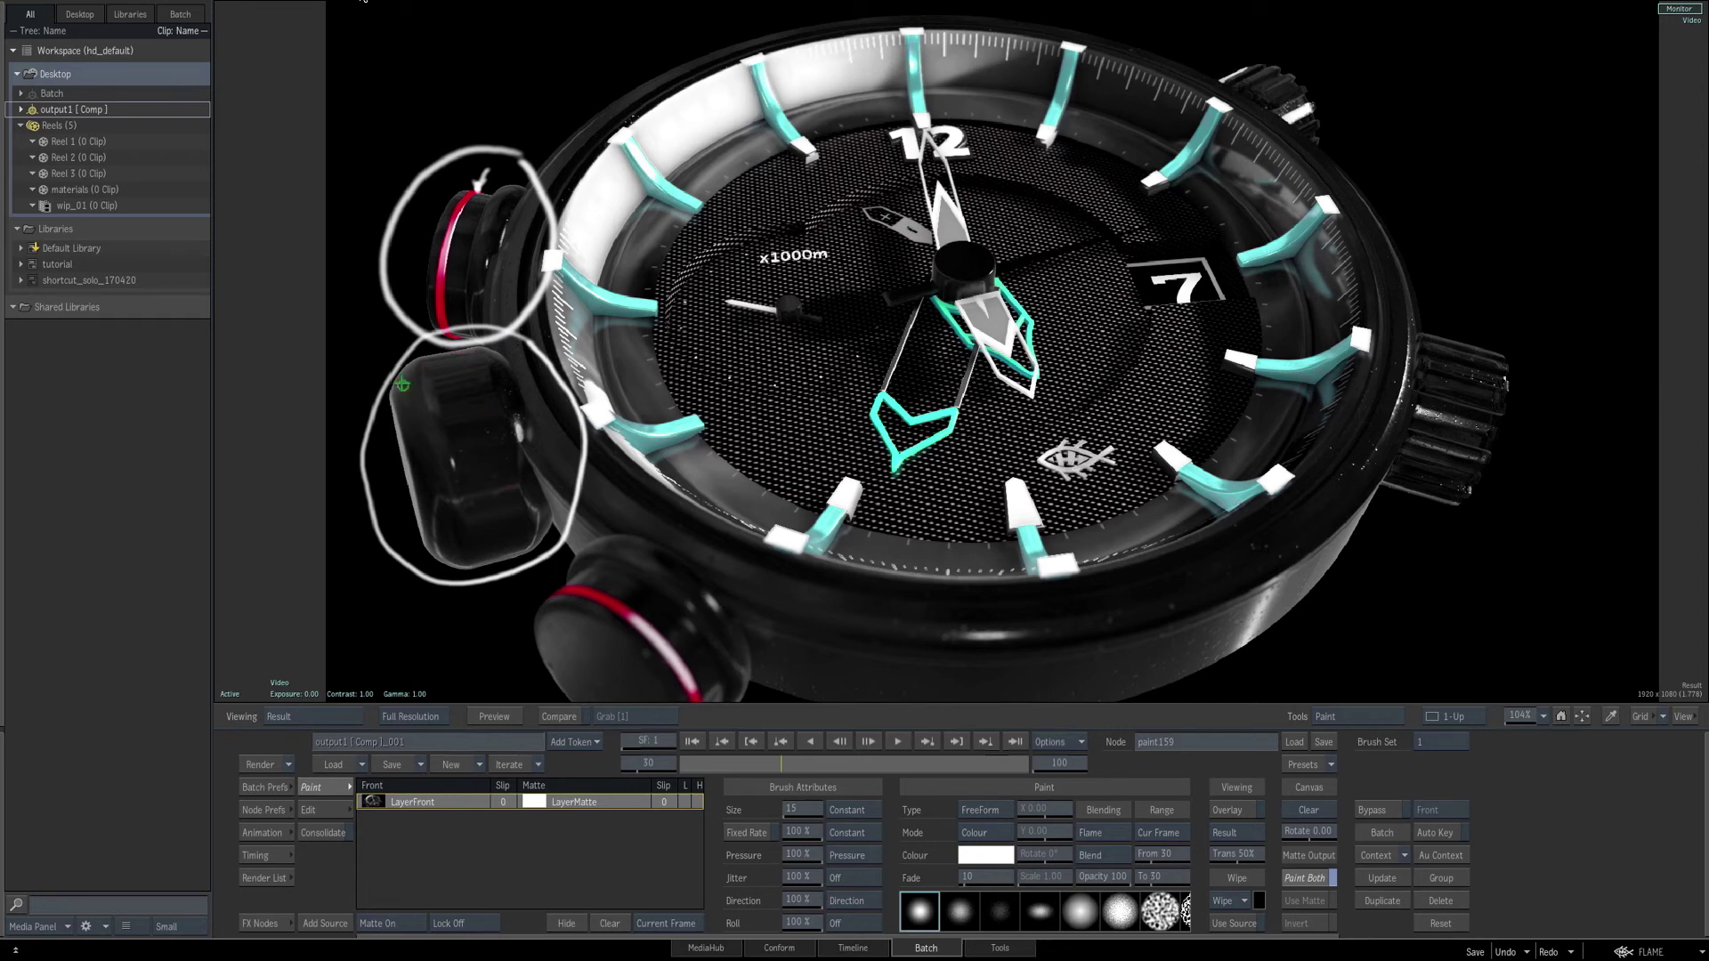
# Reopen the pusher's Action schematic, duplicate the entire pusher branch, and place the copy beside the original.
pyautogui.press('`')
pyautogui.click(1057, 418)
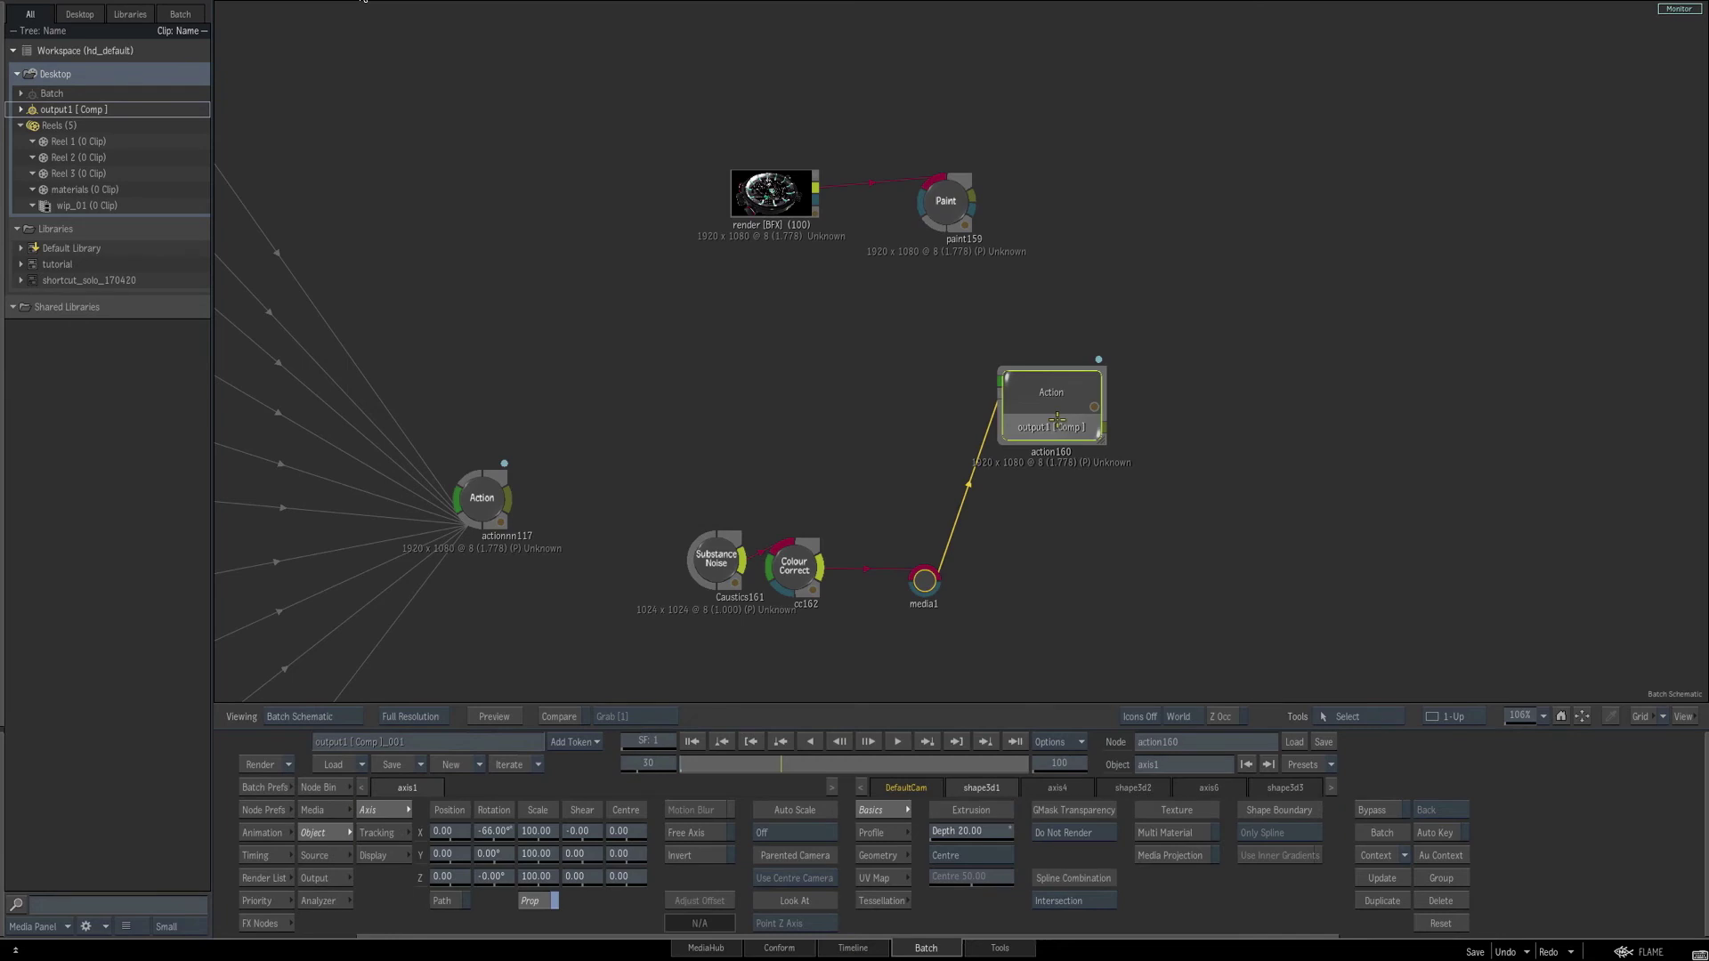
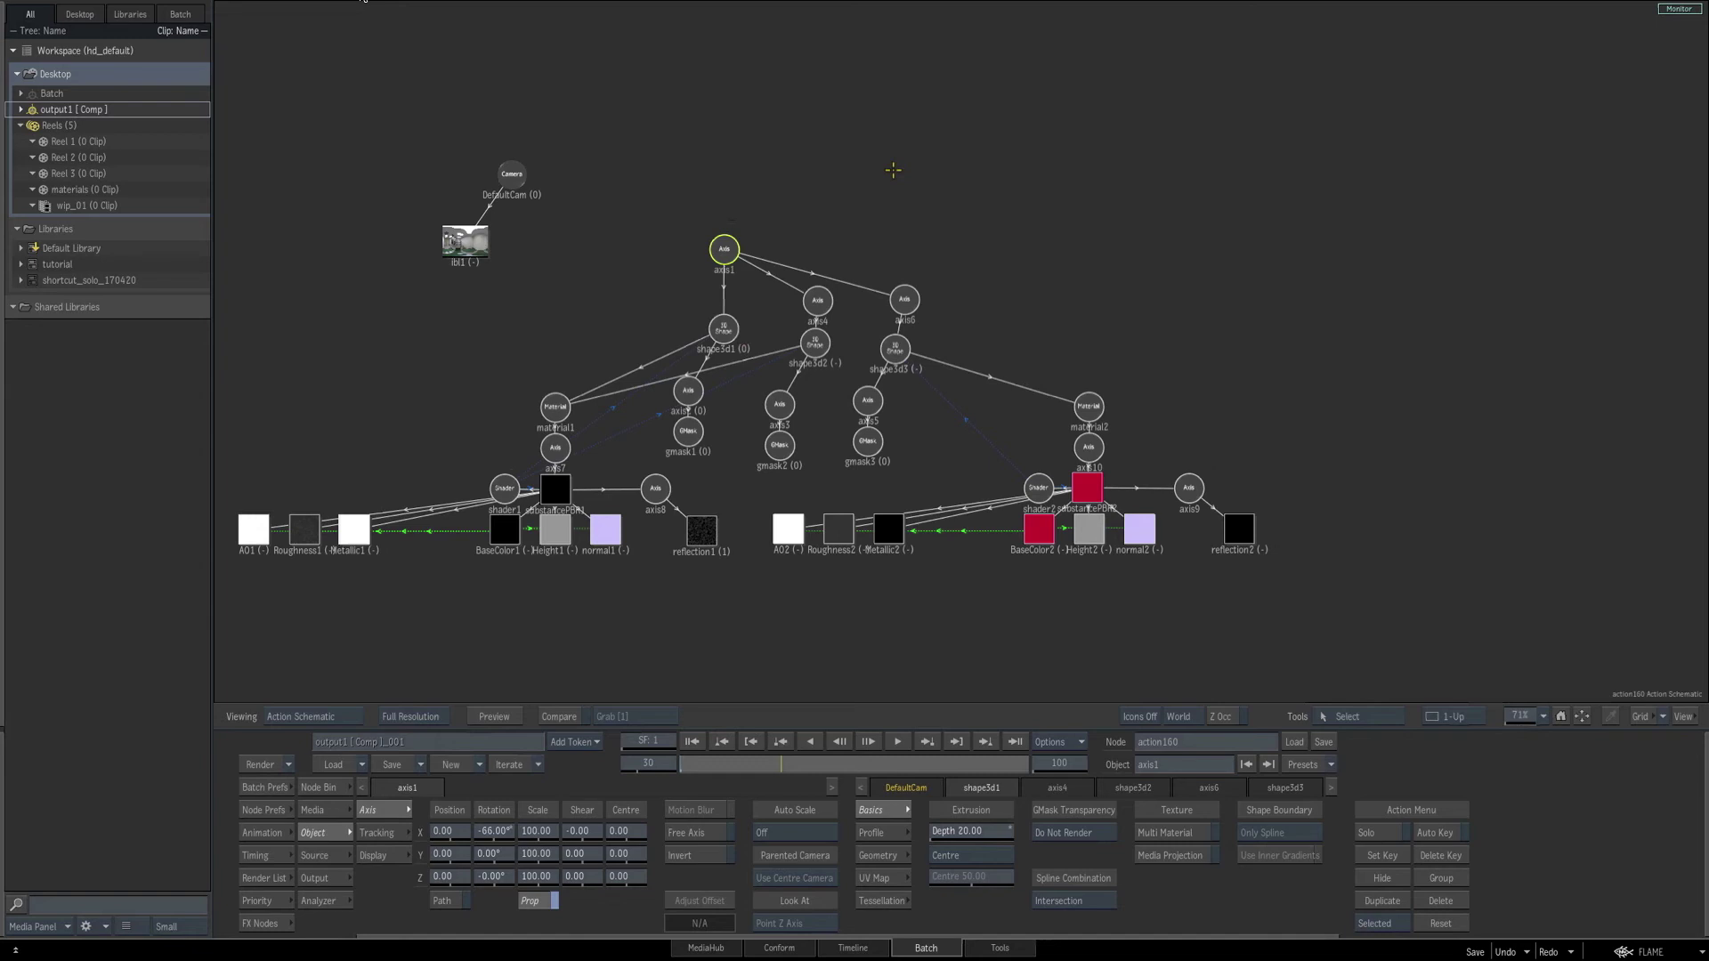
pyautogui.hotkey('ctrl', 'v')
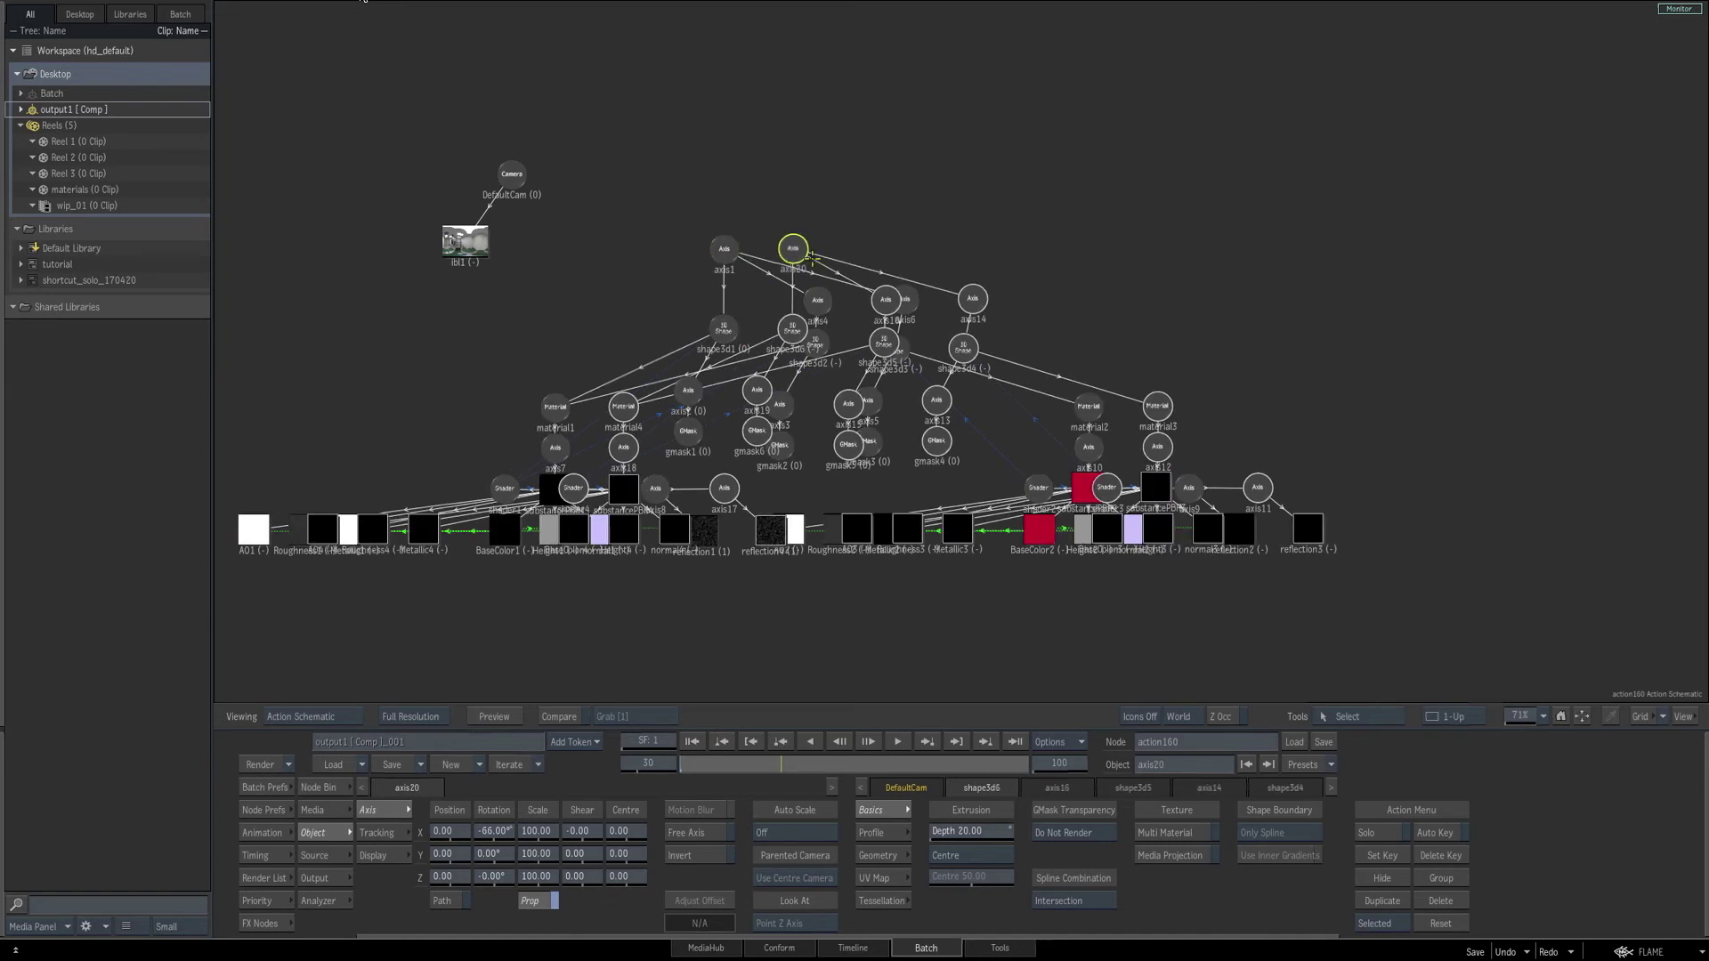
pyautogui.moveTo(789, 248); pyautogui.dragTo(1288, 249)
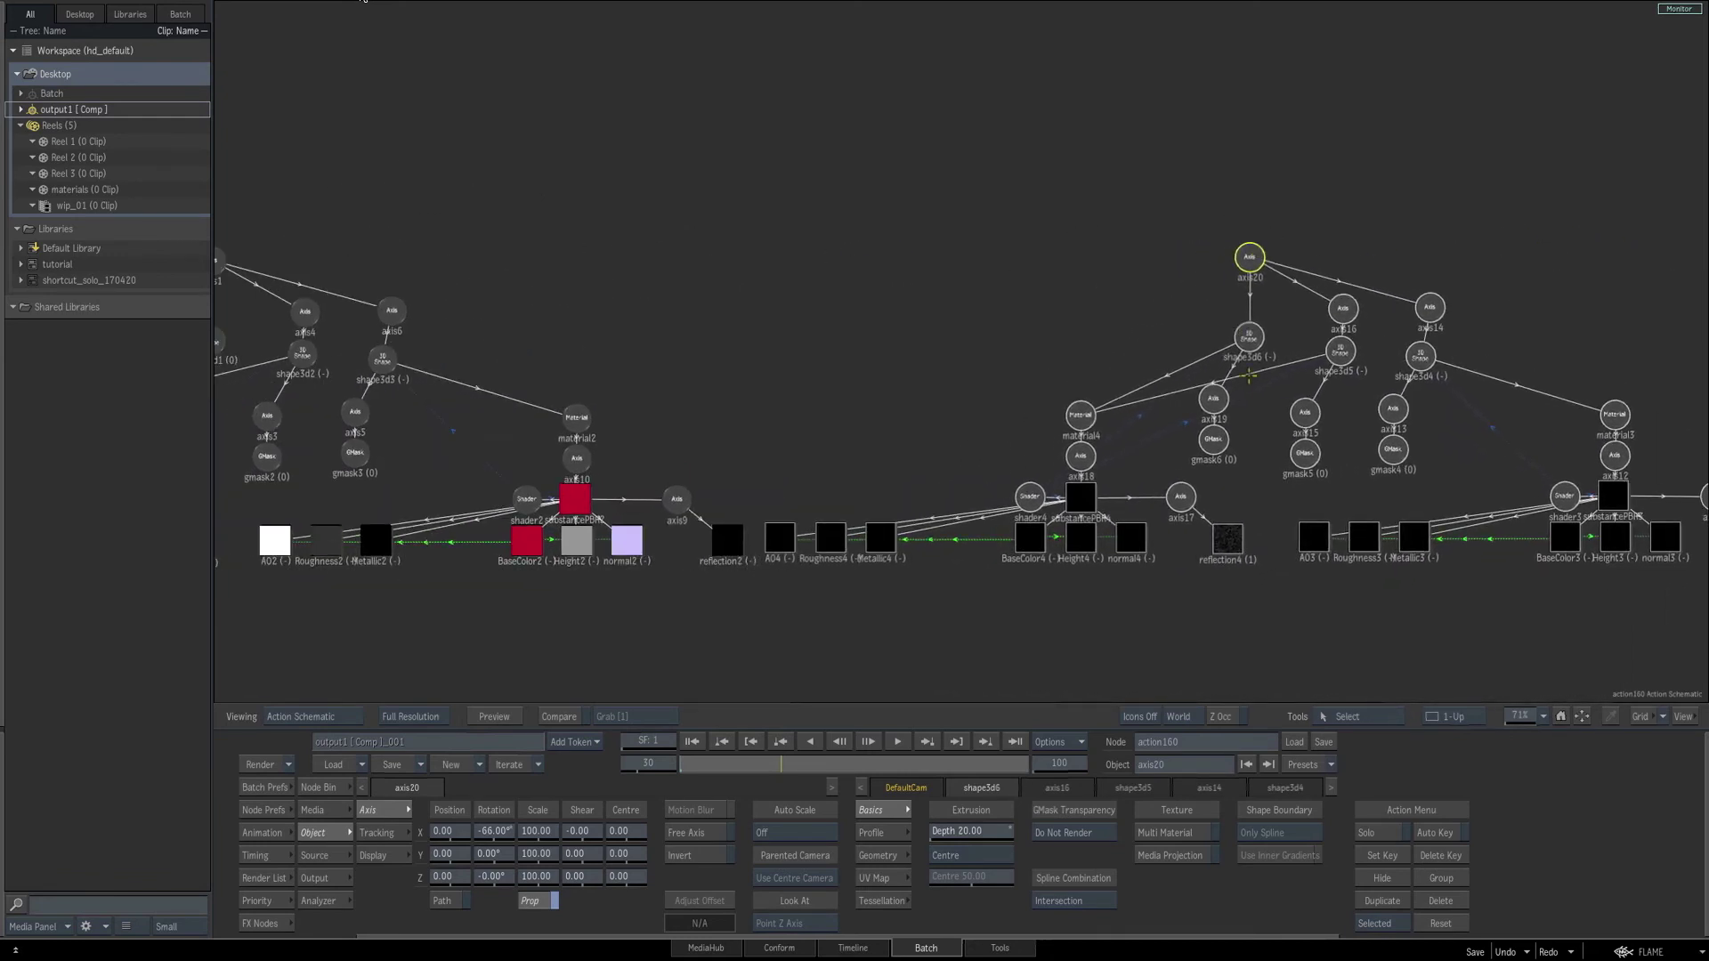
# Delete the copied base 3D Shape, shape3d6, together with its axis and GMask.
pyautogui.click(1248, 333)
pyautogui.click(1213, 395)
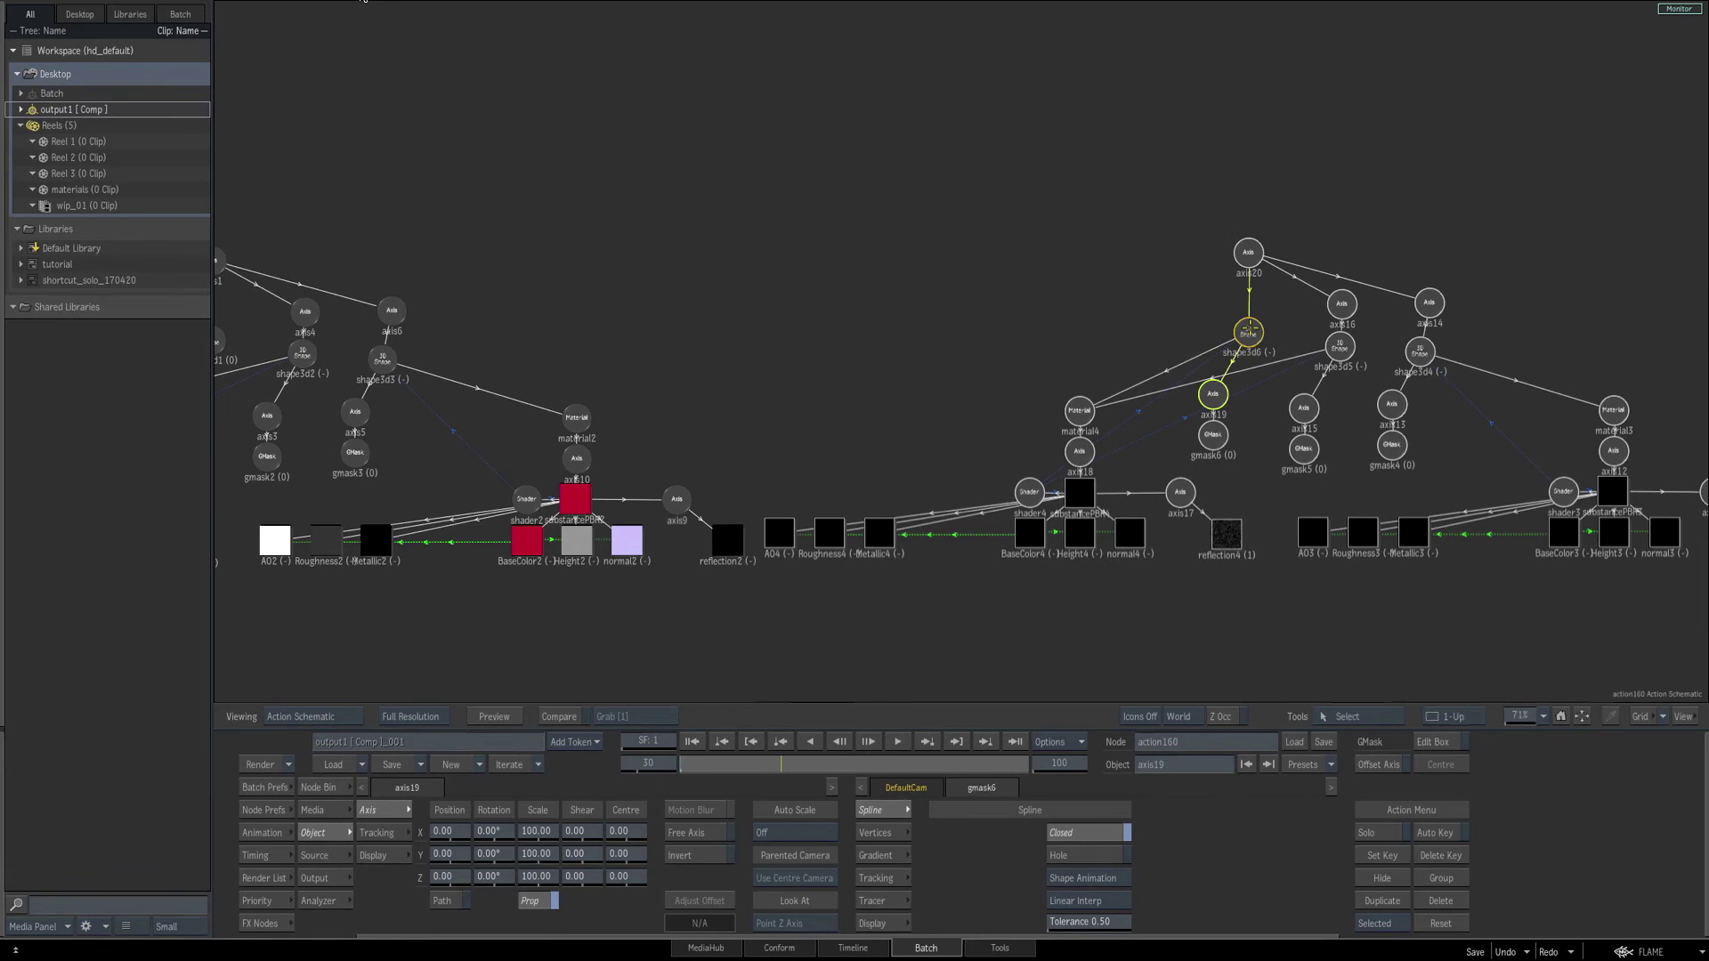
pyautogui.moveTo(1248, 333); pyautogui.dragTo(1218, 318)
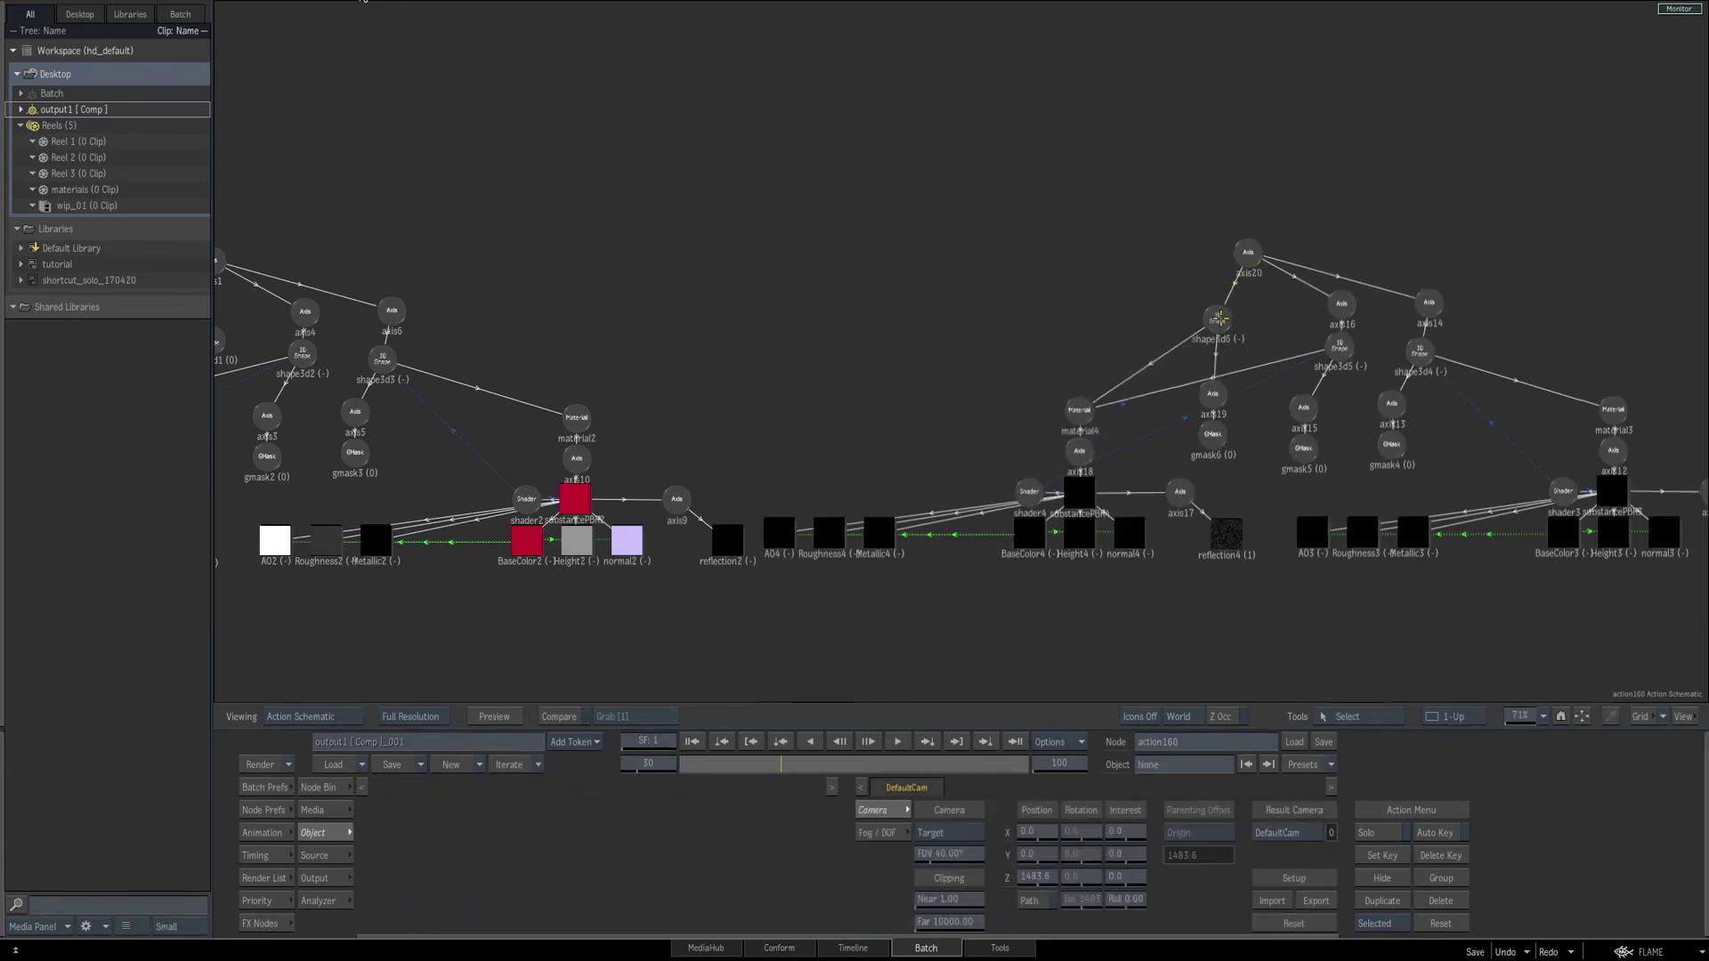
pyautogui.click(1220, 318)
pyautogui.press('d')
pyautogui.click(1214, 324)
pyautogui.click(1213, 399)
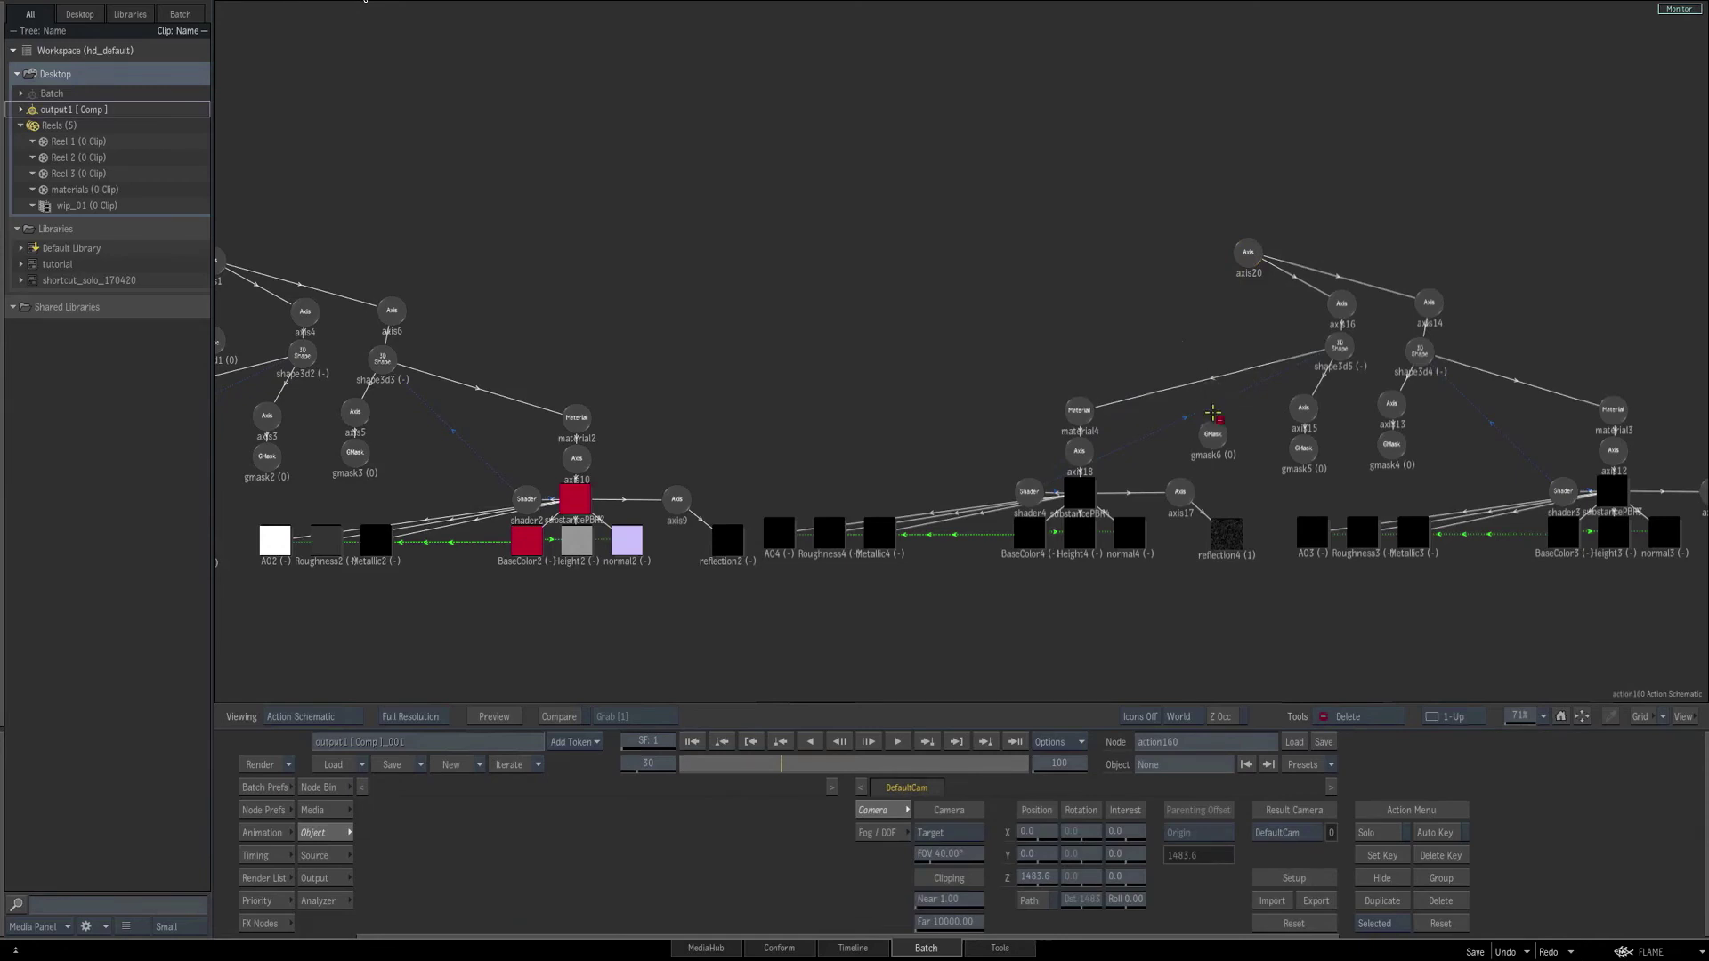
pyautogui.click(1212, 431)
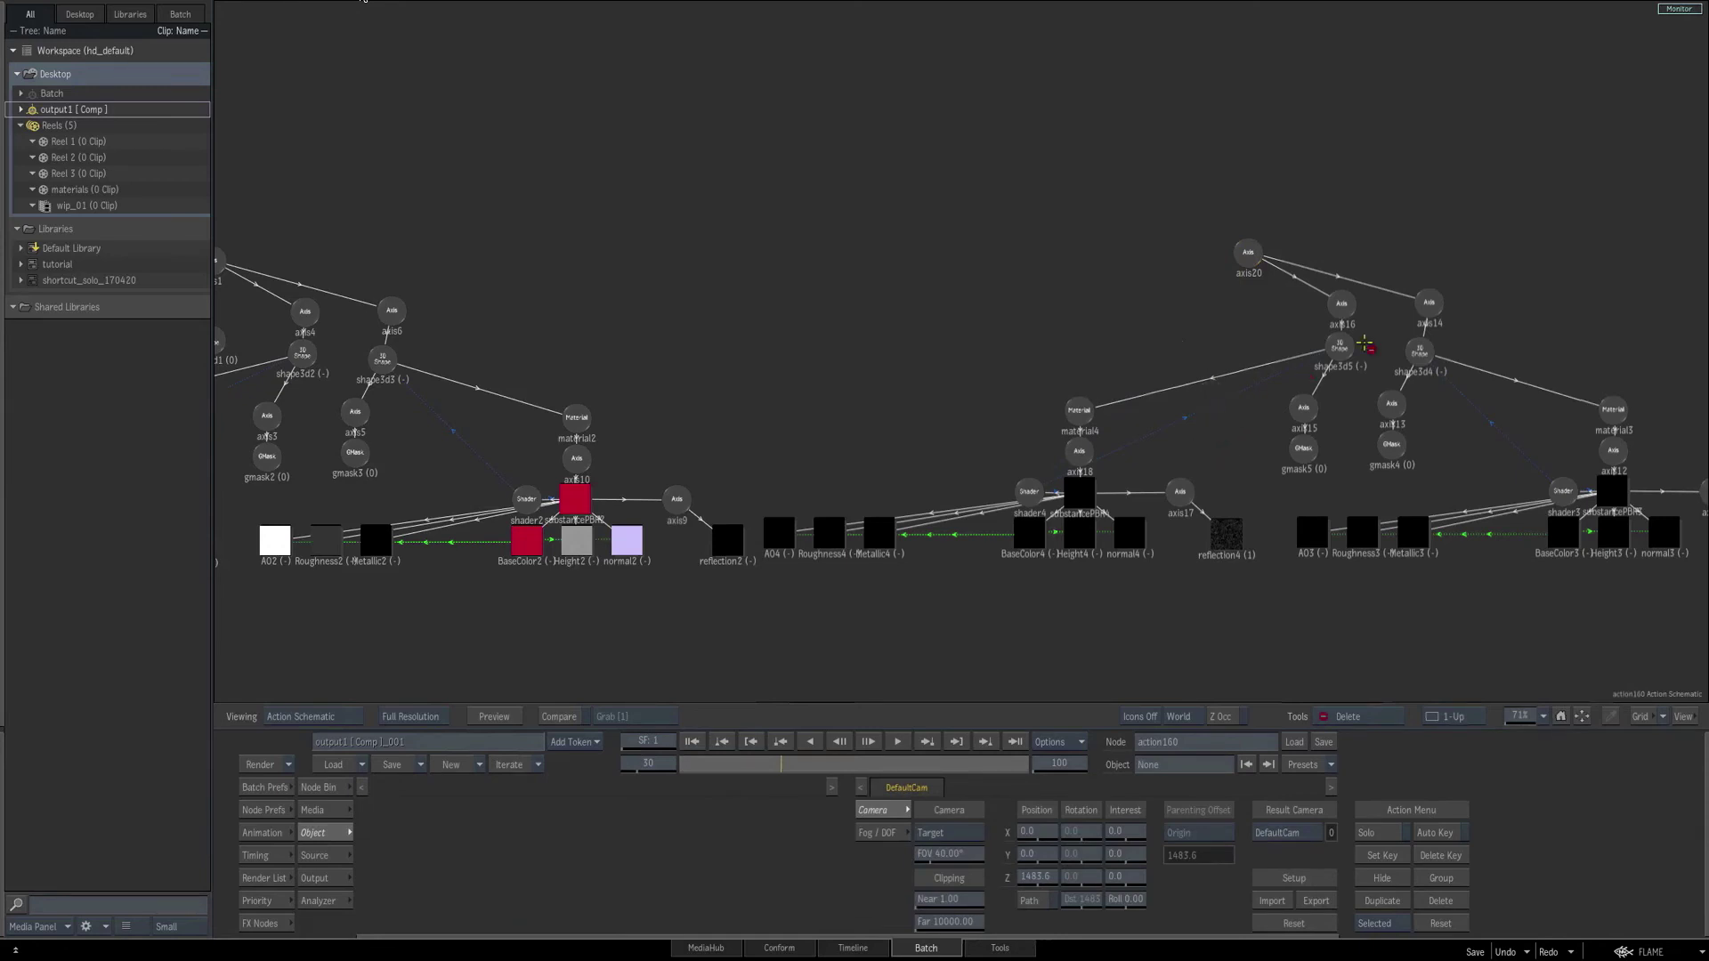
# Delete the copied red ring's 3D Shape, axes and GMask along with its material branch, keeping only the steel cylinder.
pyautogui.click(1429, 304)
pyautogui.click(1420, 350)
pyautogui.click(1391, 403)
pyautogui.click(1391, 444)
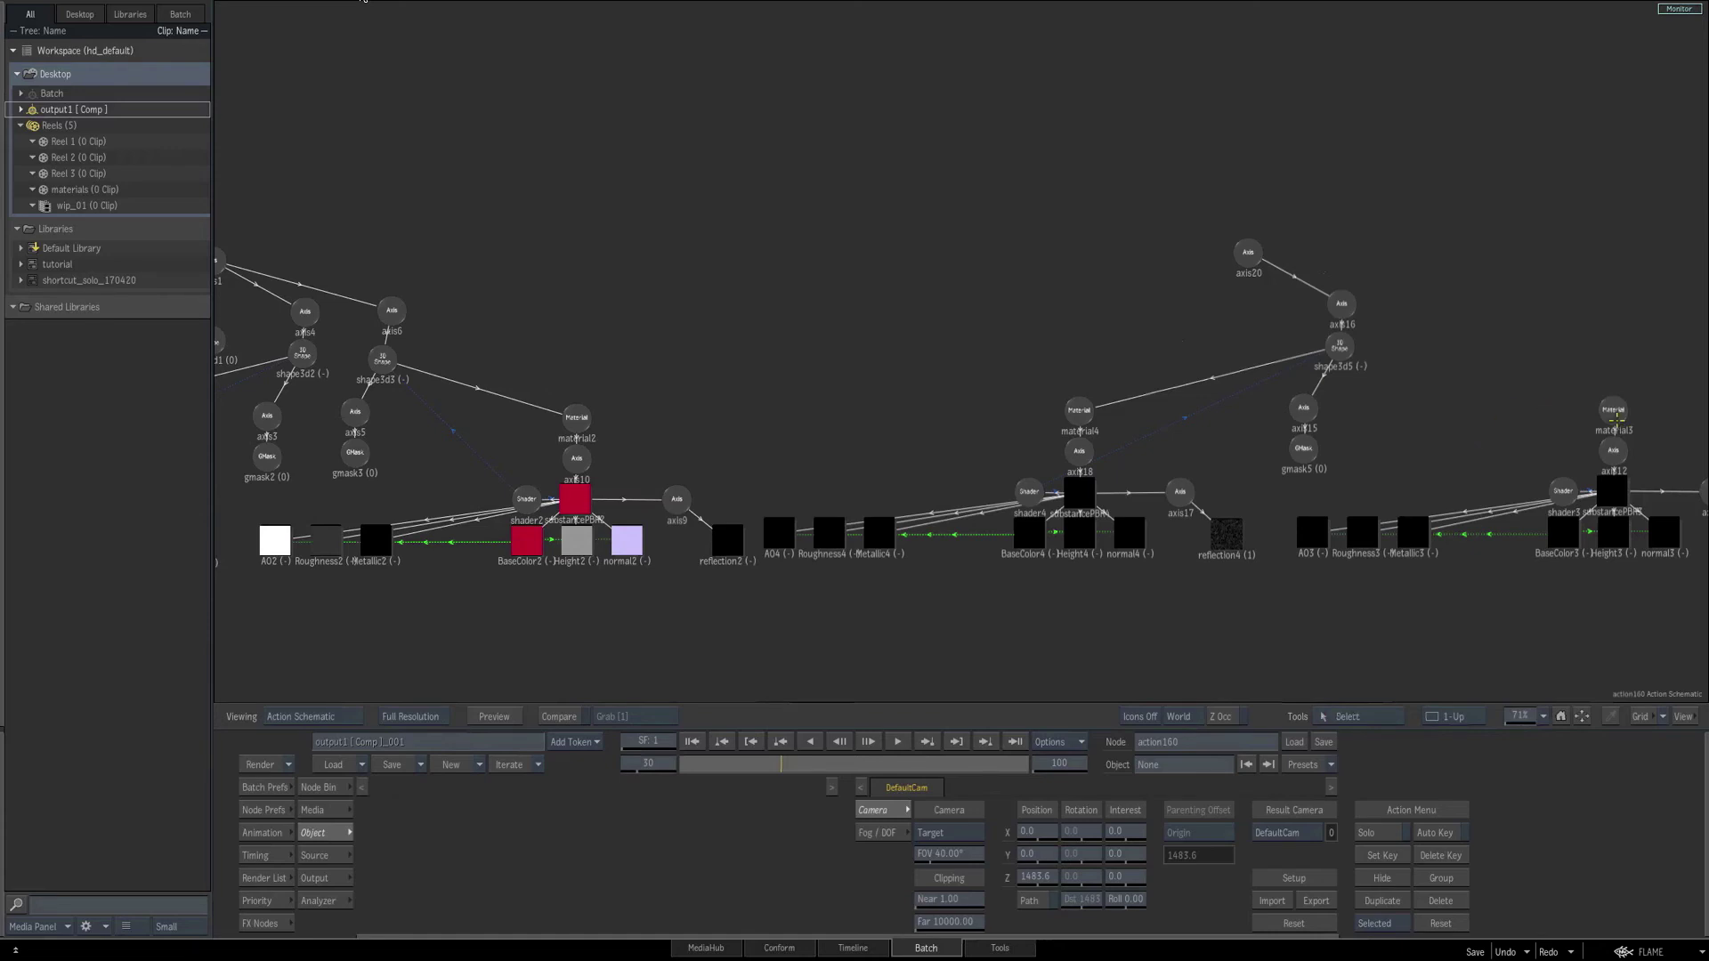
pyautogui.keyDown('alt'); pyautogui.moveTo(1614, 411); pyautogui.dragTo(1355, 929); pyautogui.keyUp('alt')
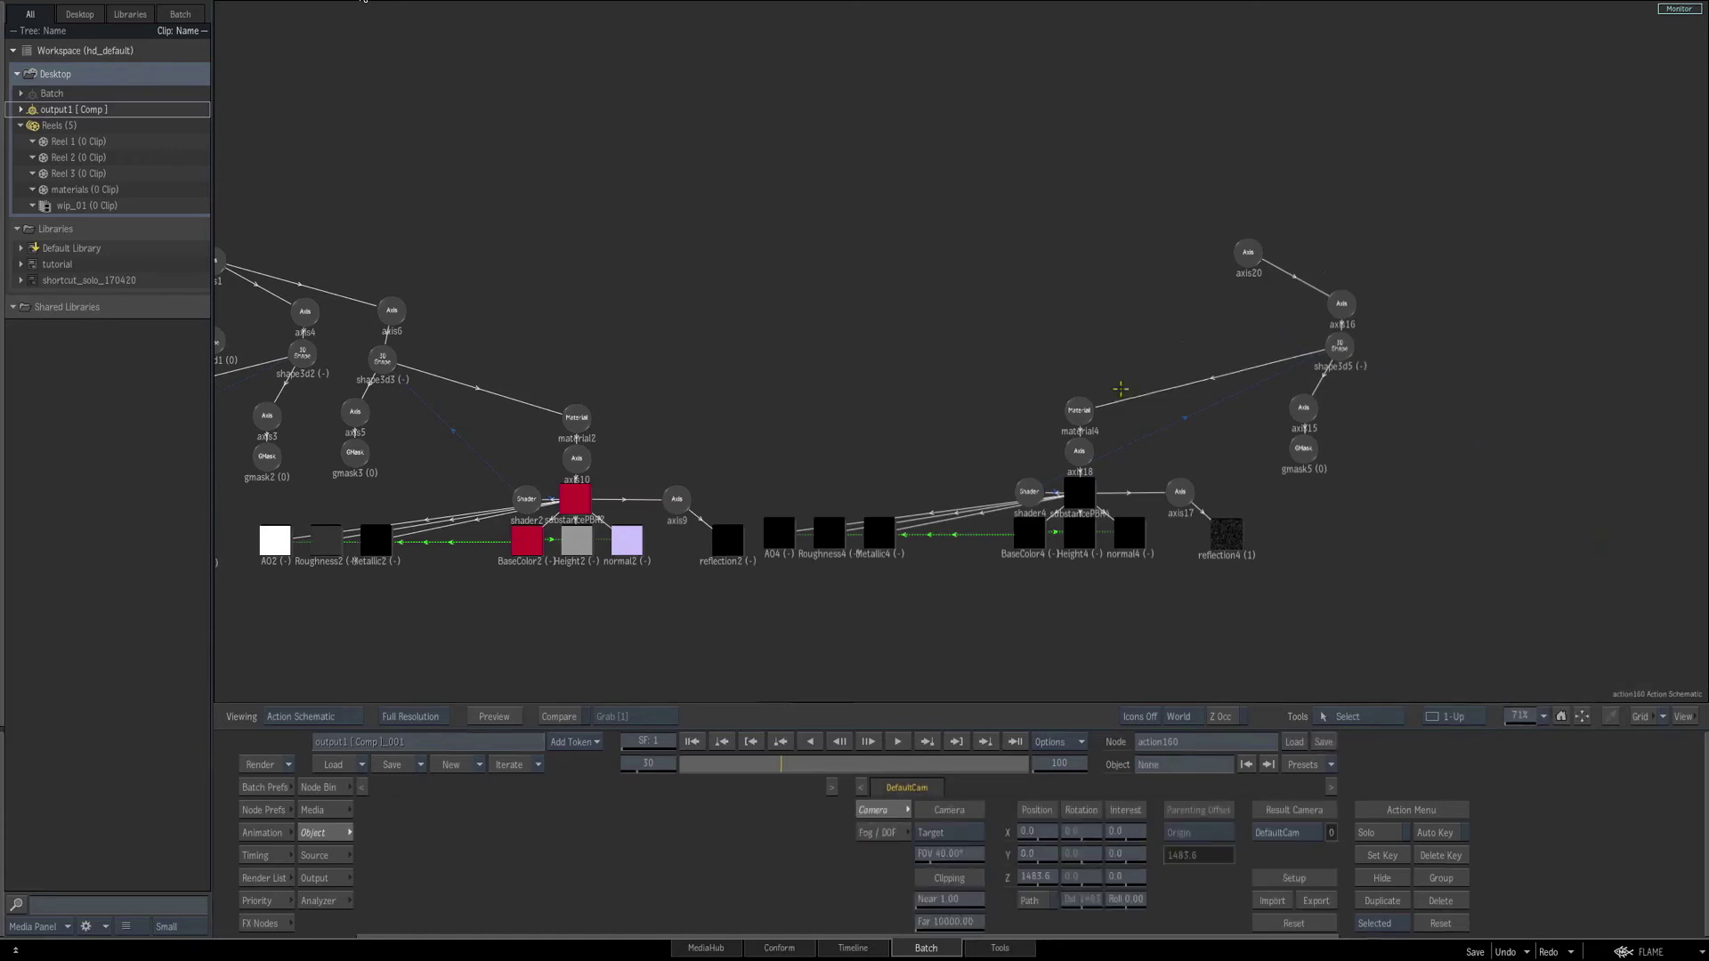
pyautogui.keyDown('alt'); pyautogui.moveTo(1079, 411); pyautogui.dragTo(1122, 412); pyautogui.keyUp('alt')
pyautogui.press('F4')
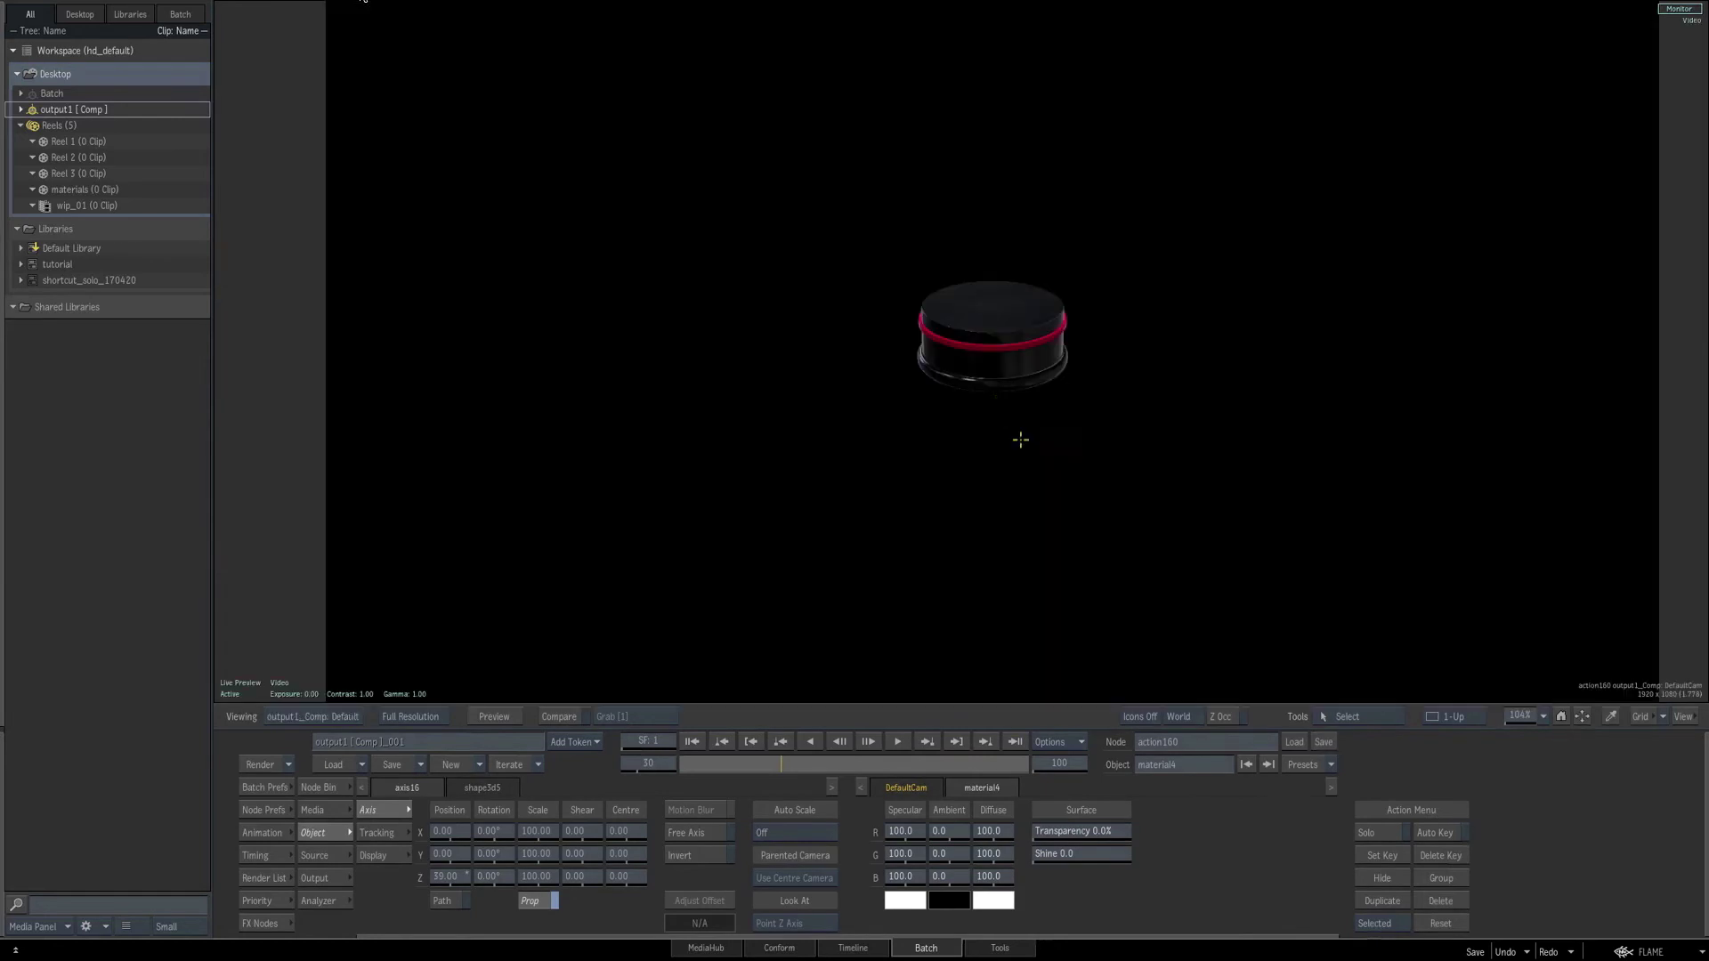
# Hide the whole original pusher hierarchy under axis1, using Branch as the selection scope.
pyautogui.press('F8')
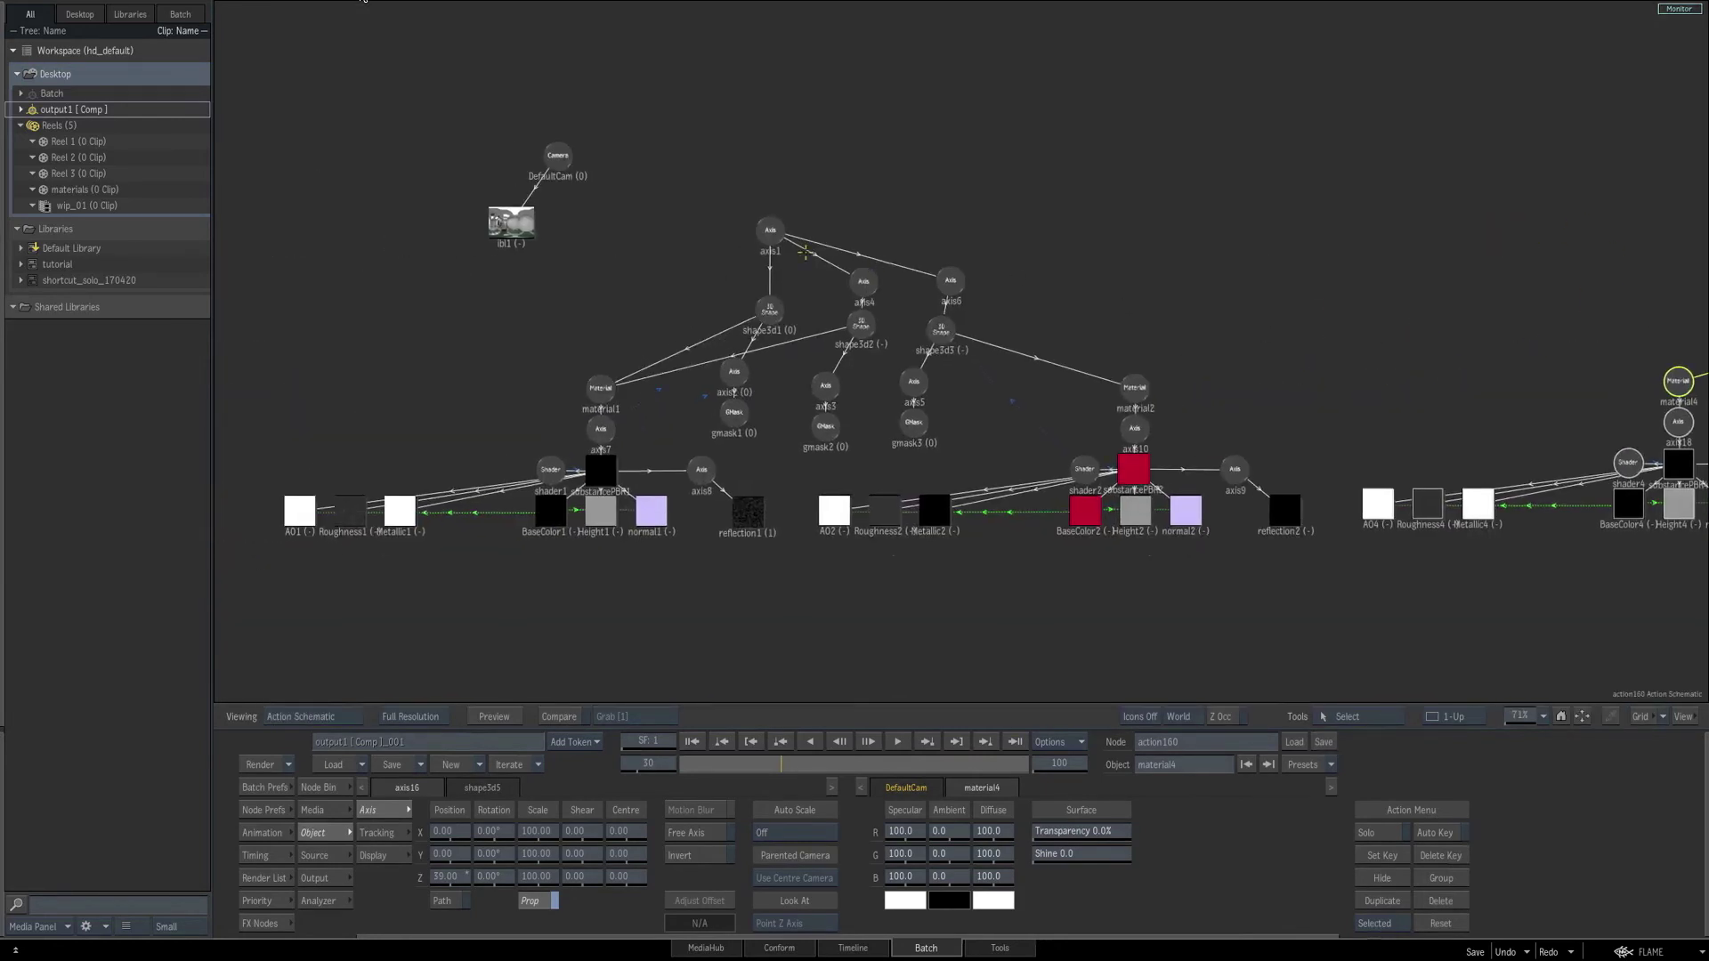
pyautogui.click(770, 230)
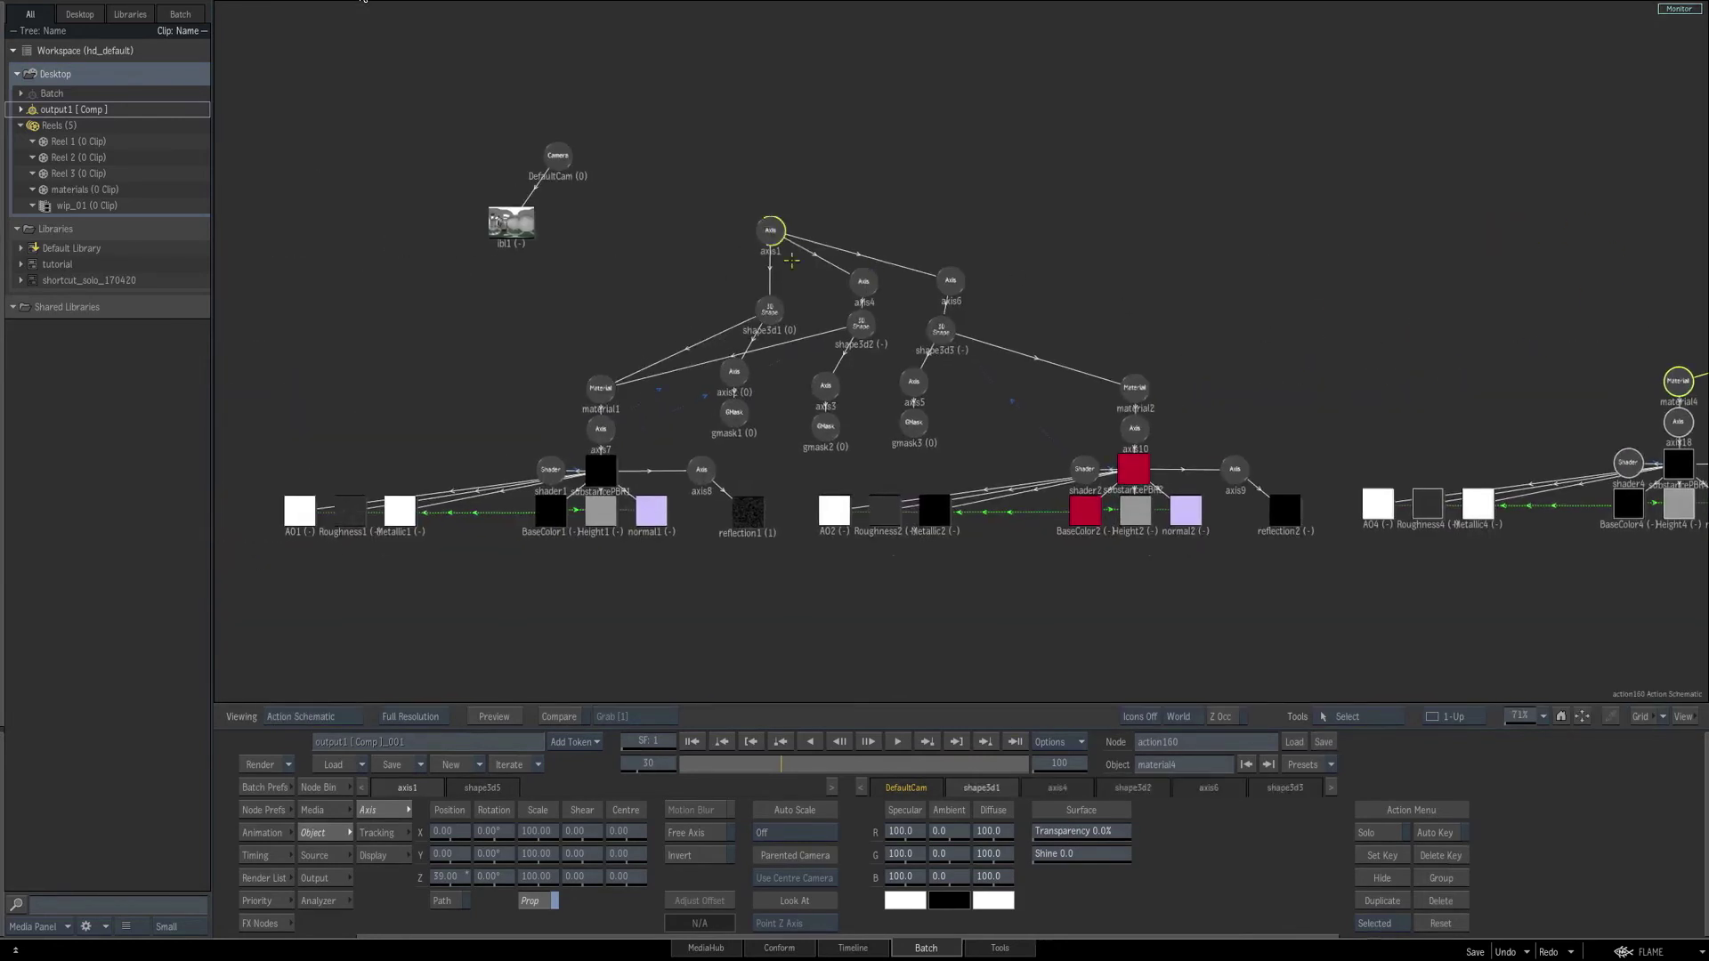
pyautogui.click(1386, 923)
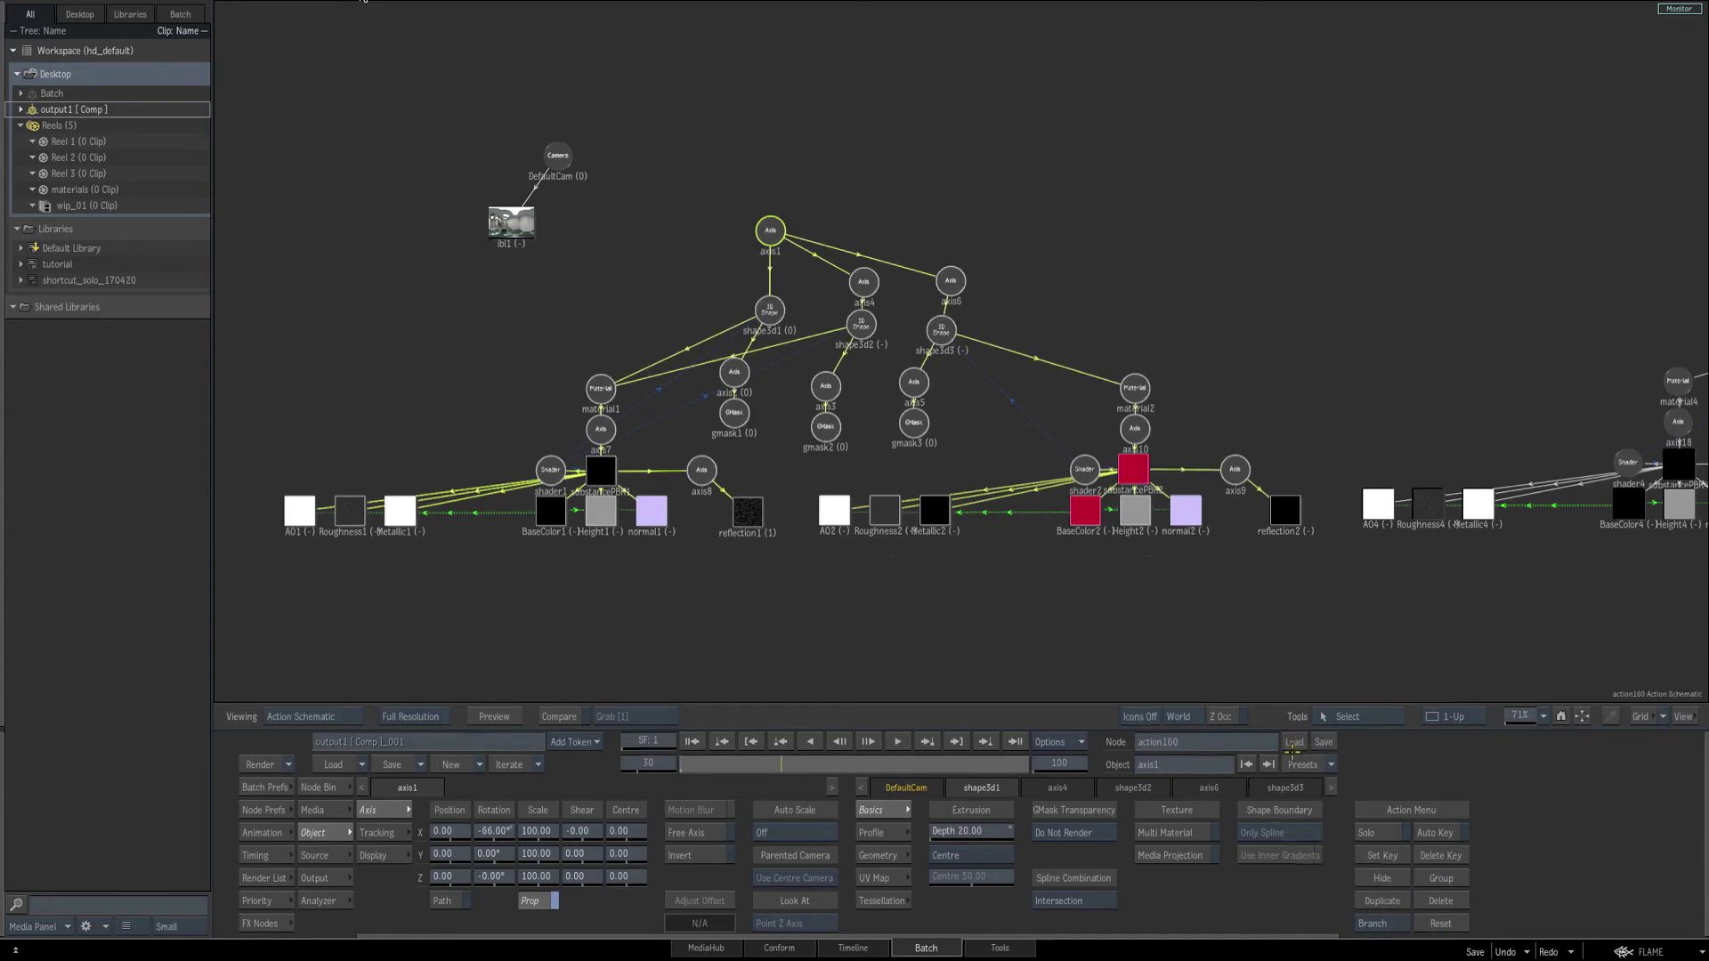
pyautogui.press('F4')
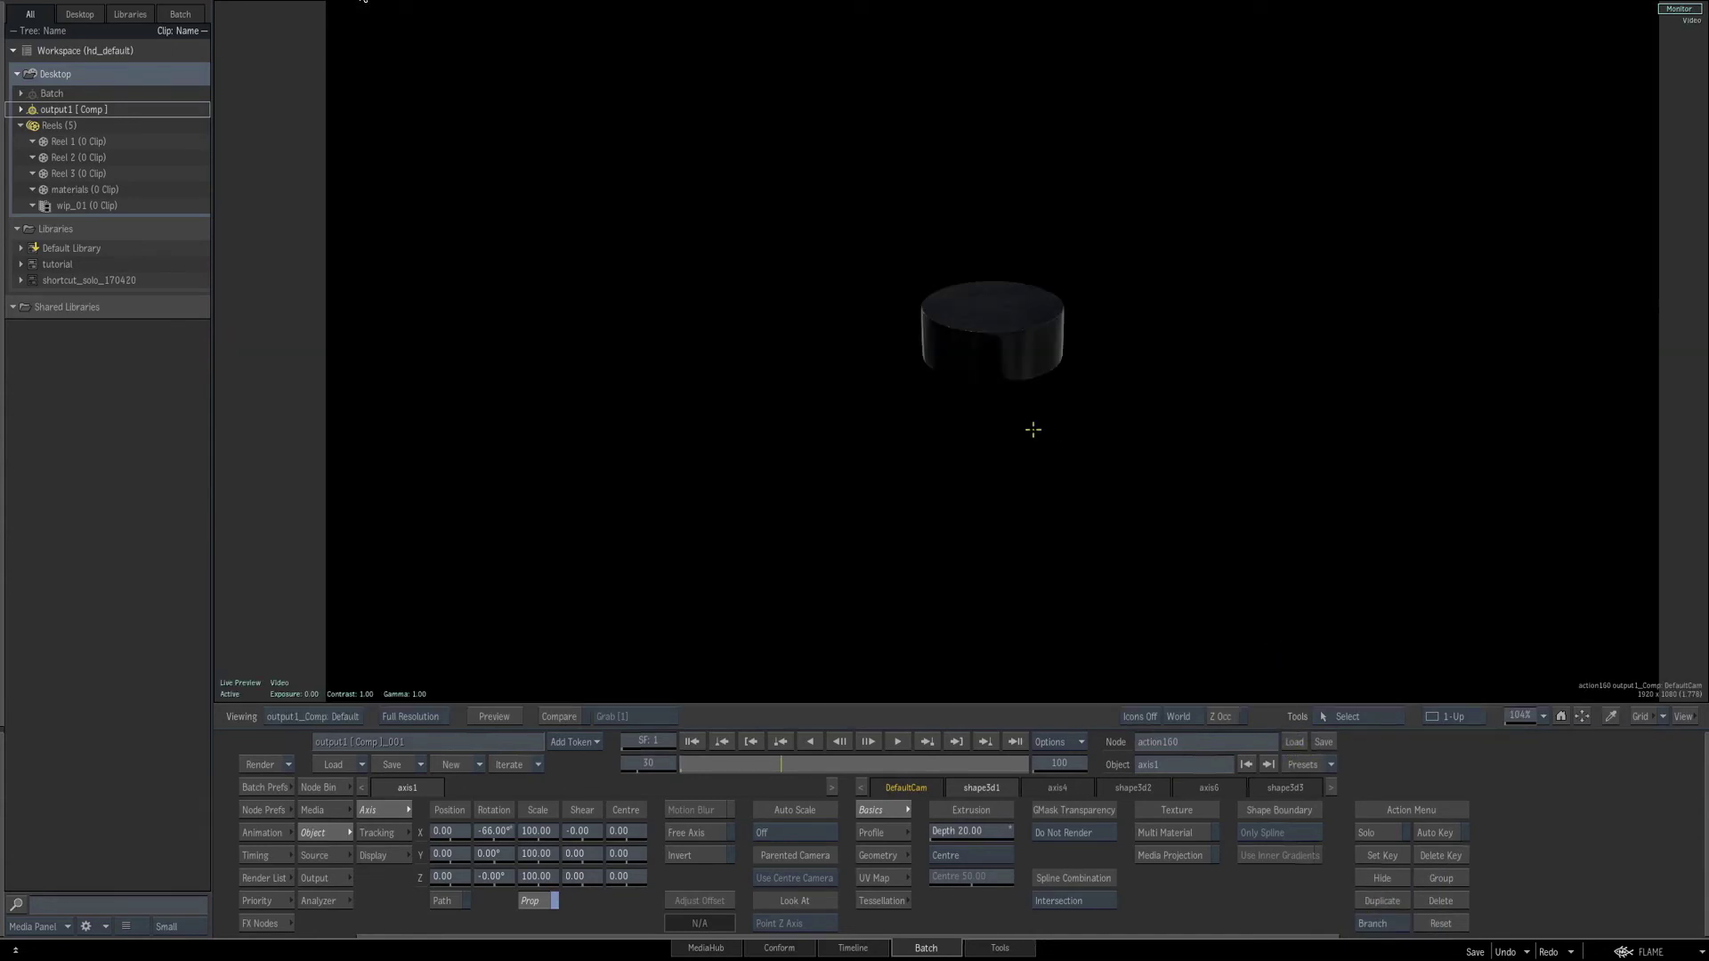
pyautogui.press('F4')
# Set the copied steel cylinder's extrusion depth to 91 and its bevel angle to about 38.9.
pyautogui.click(1260, 214)
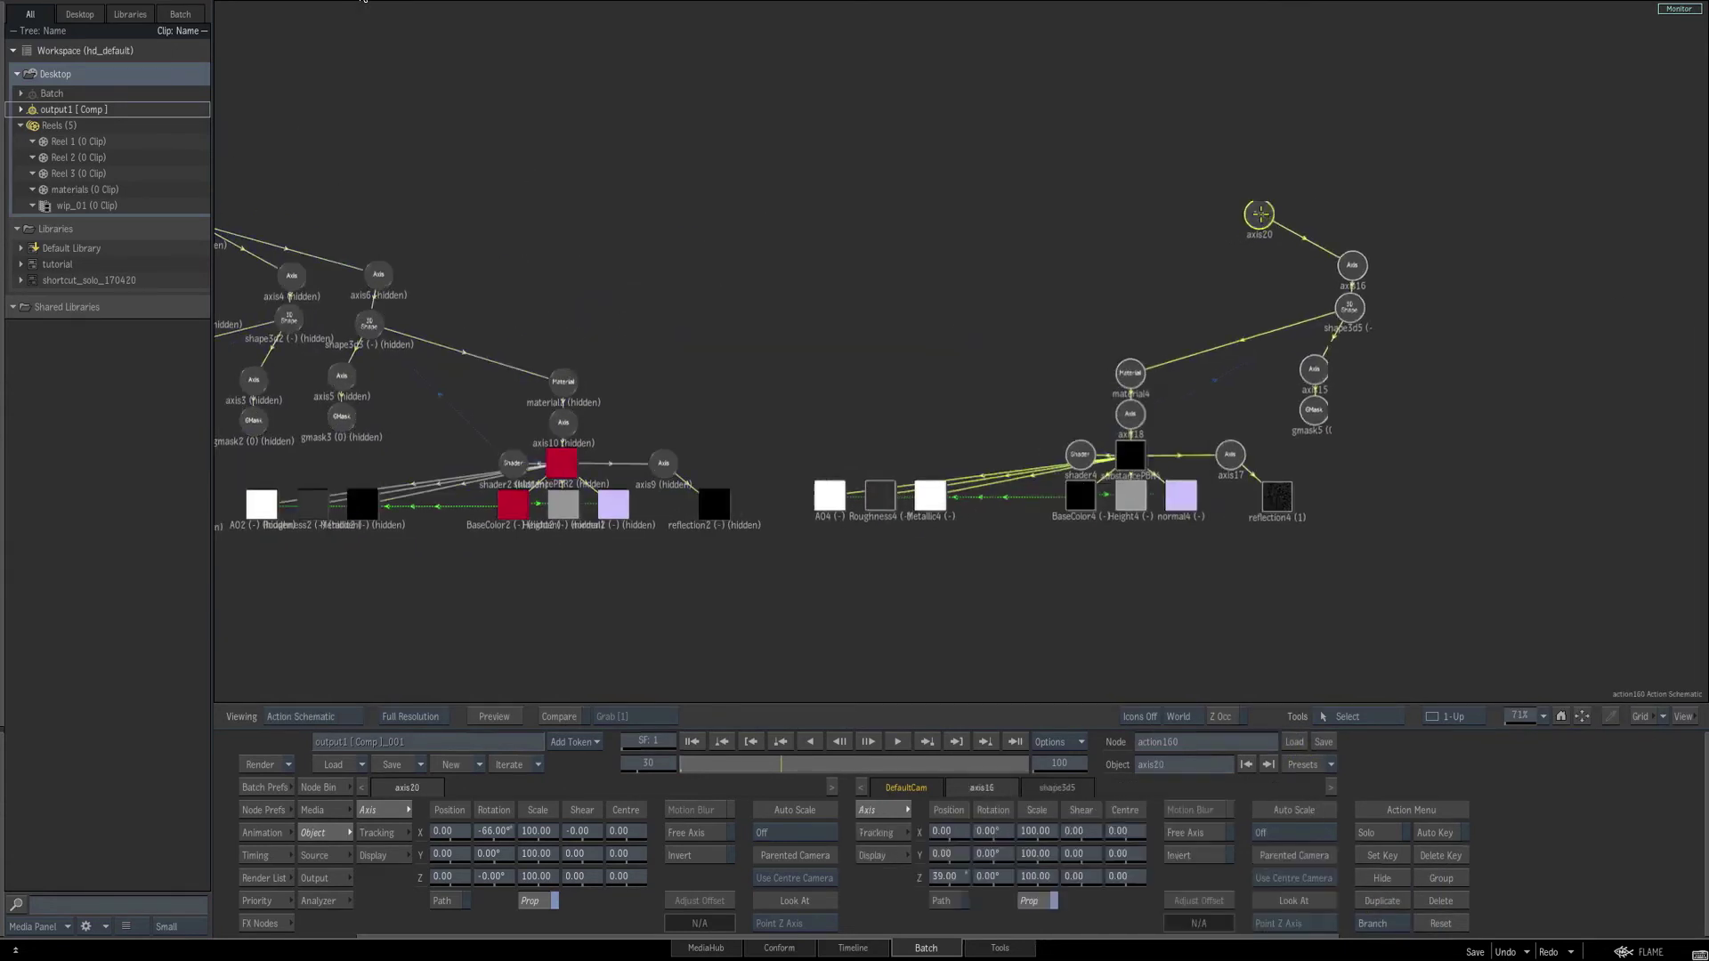
pyautogui.press('F4')
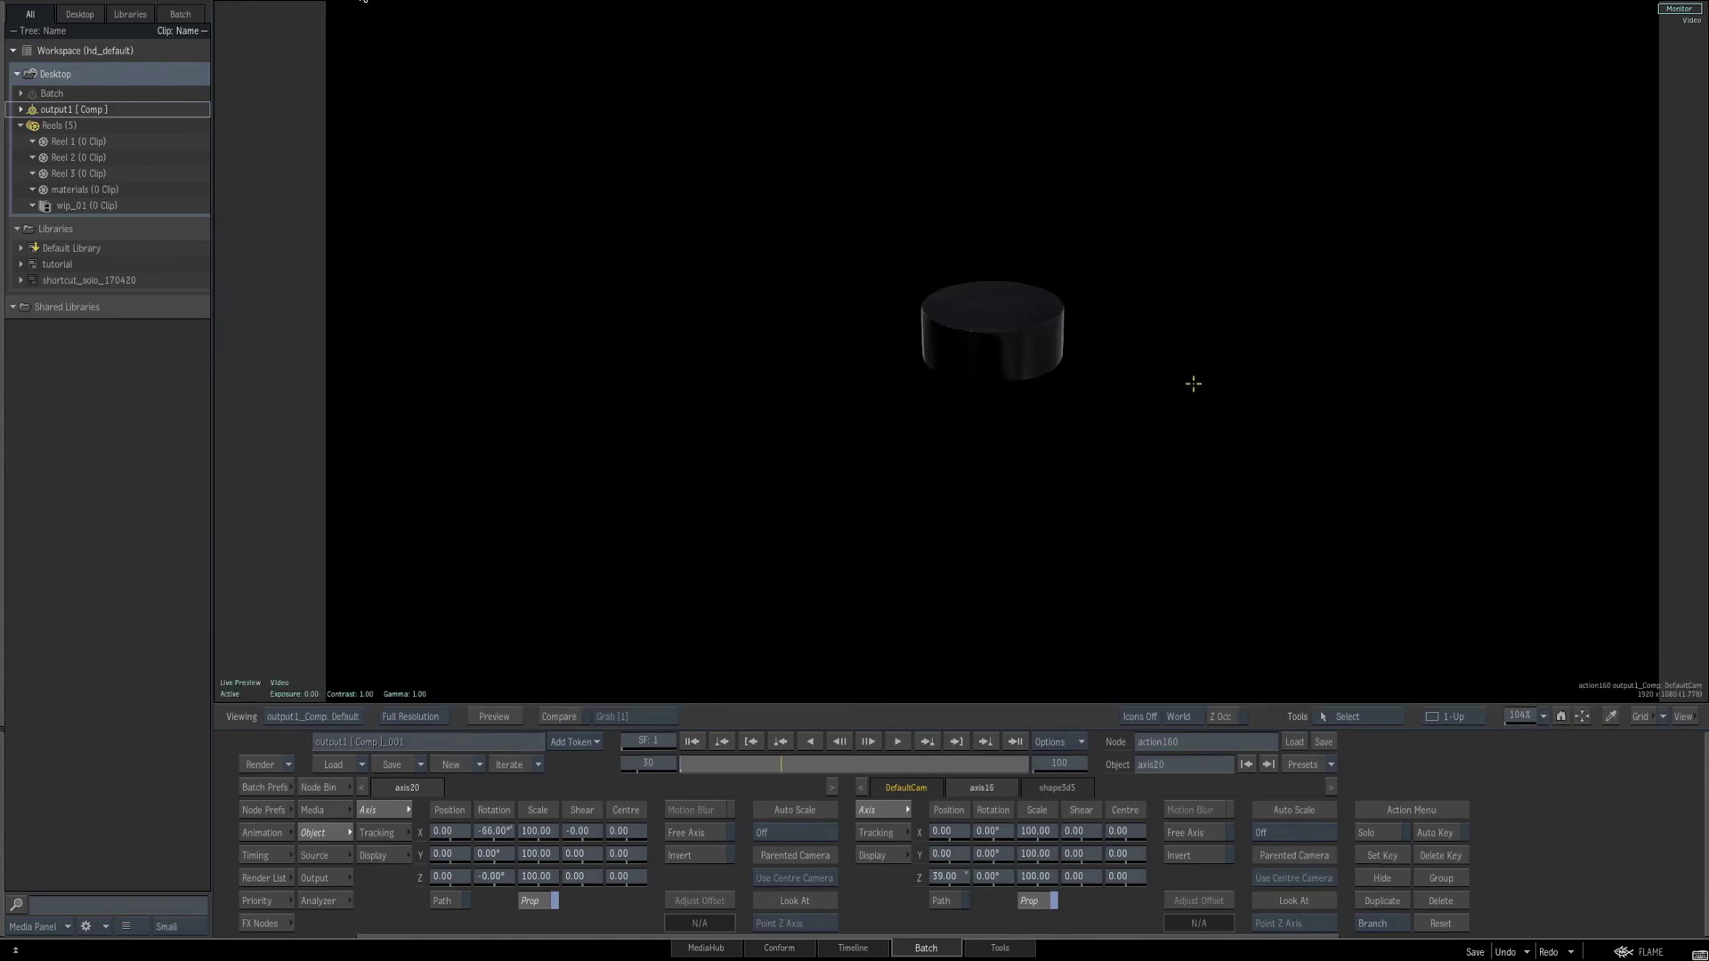
pyautogui.press('`')
pyautogui.click(1344, 311)
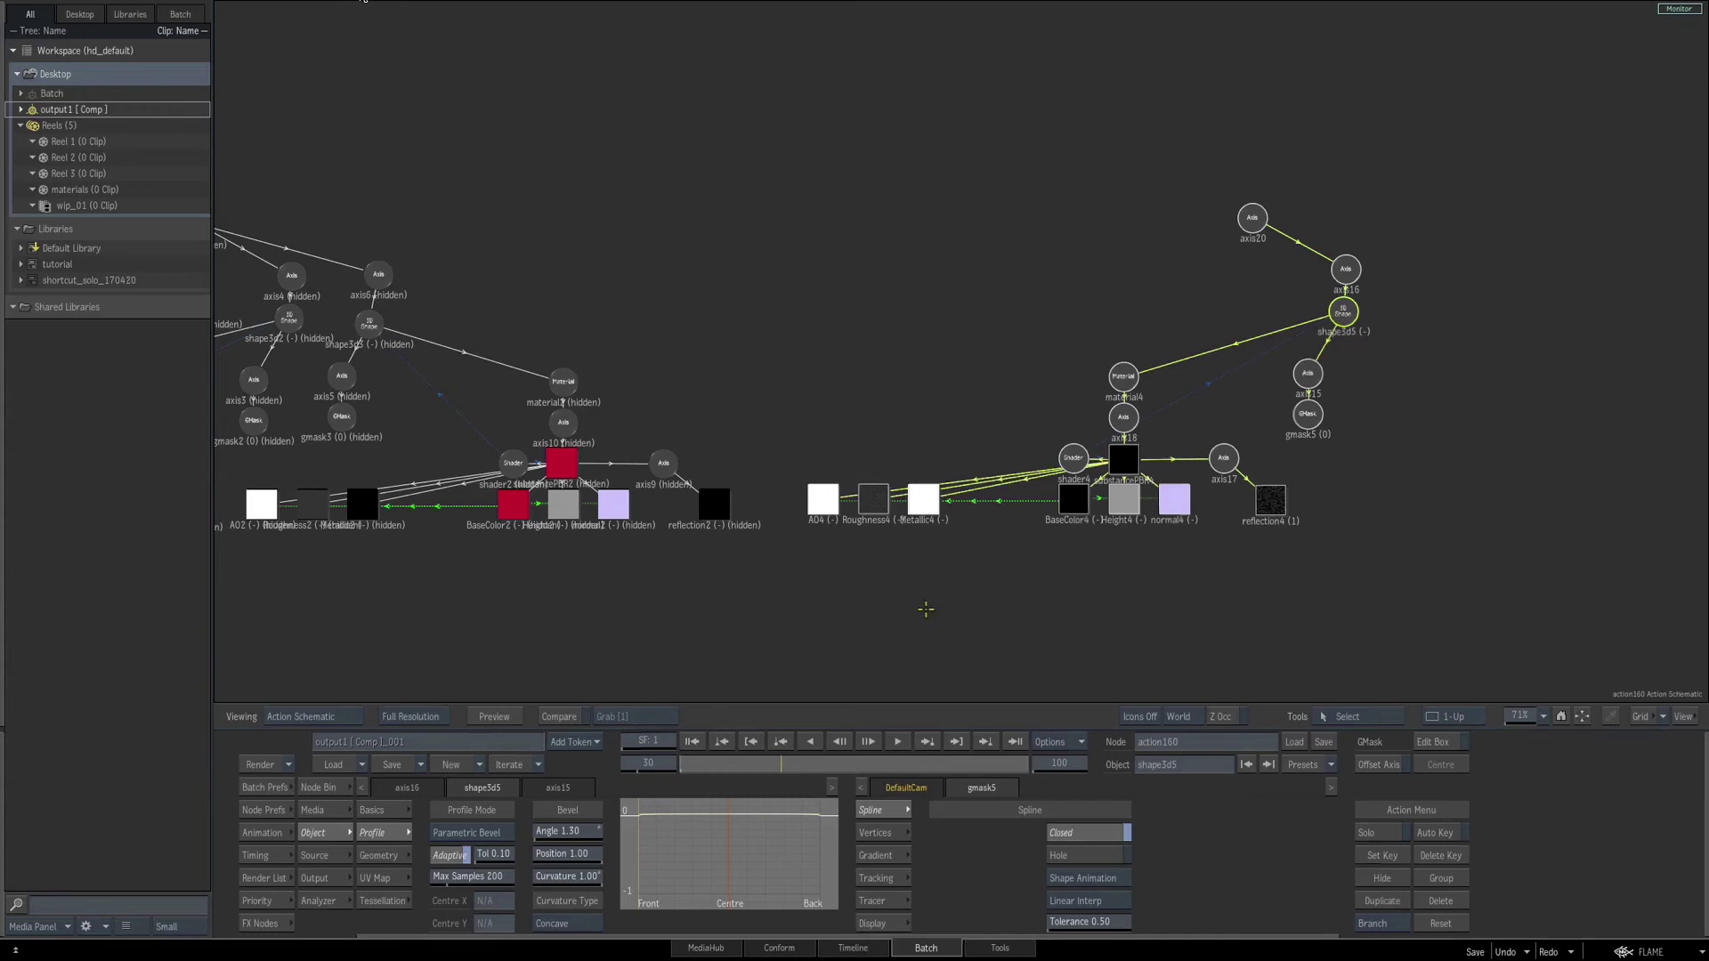
pyautogui.click(370, 810)
pyautogui.press('F1')
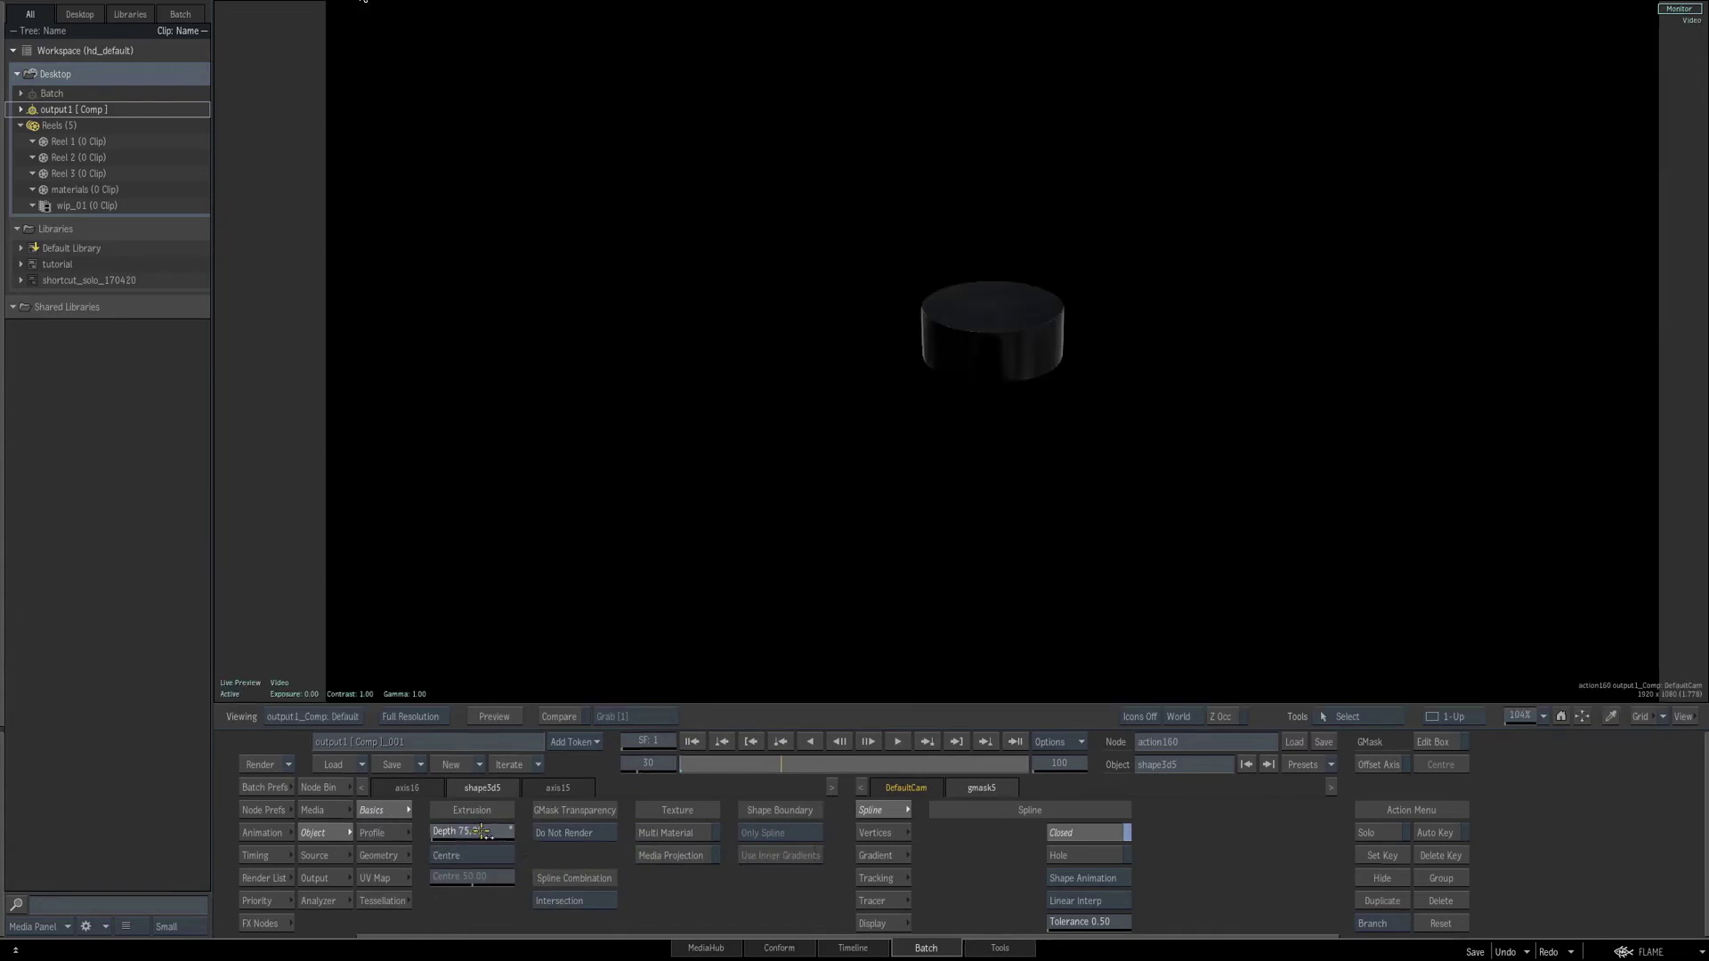
pyautogui.moveTo(481, 832); pyautogui.dragTo(434, 848)
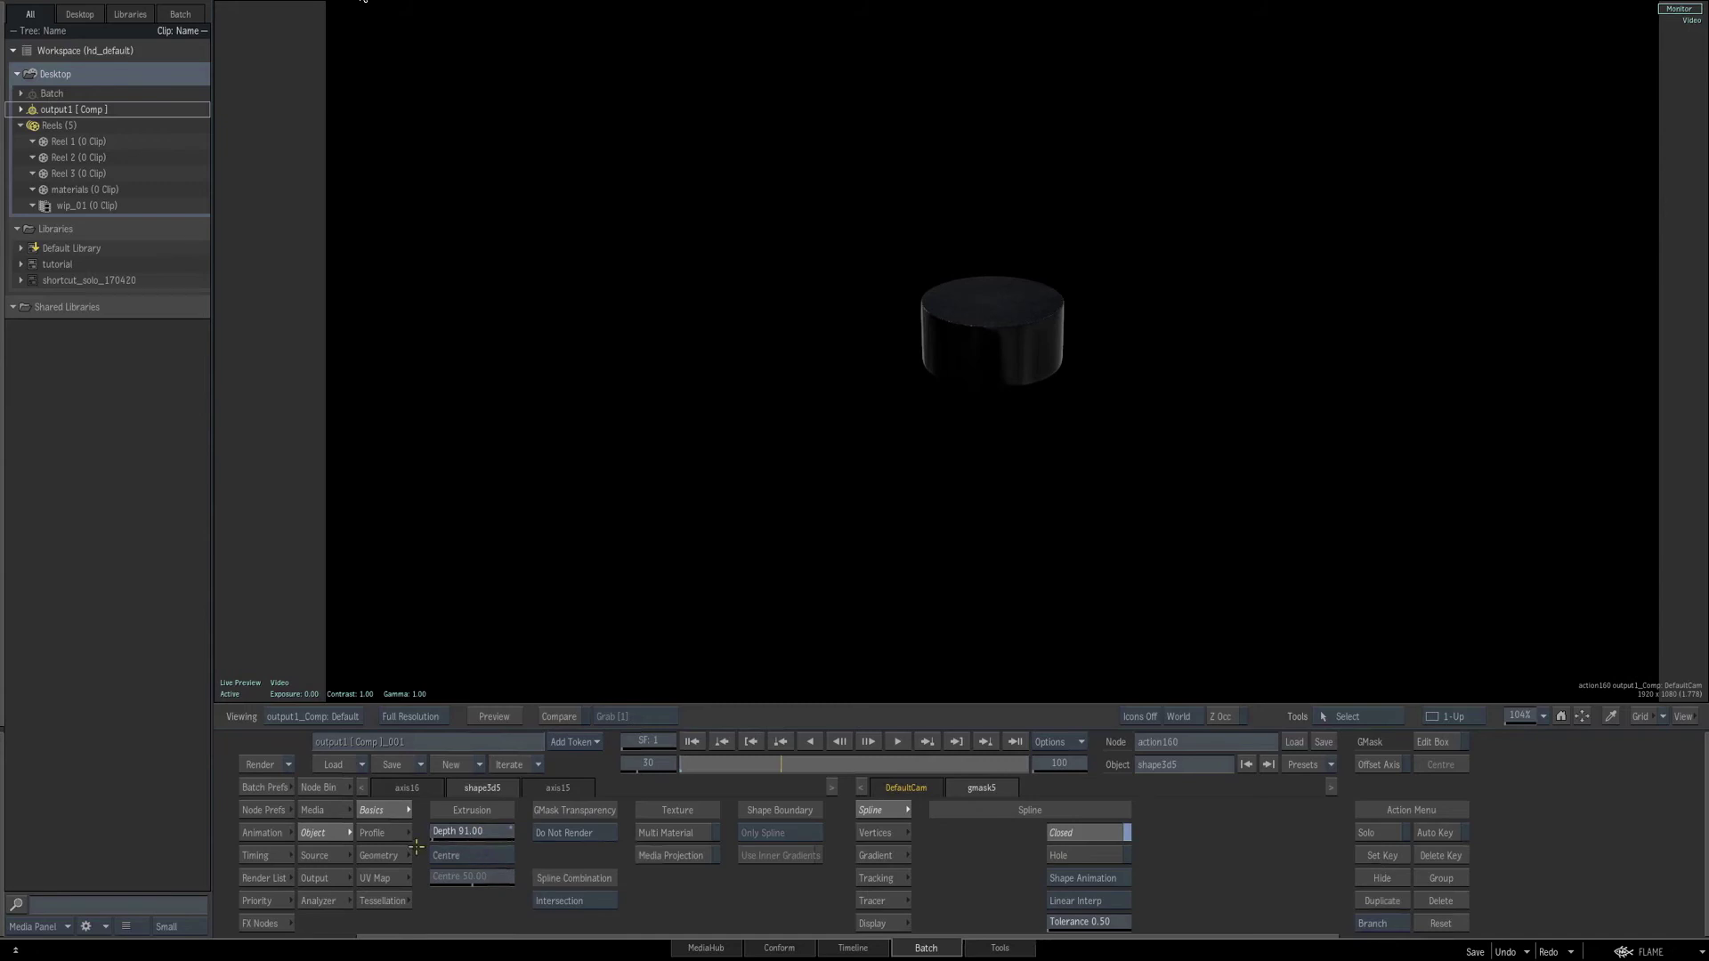
pyautogui.click(379, 832)
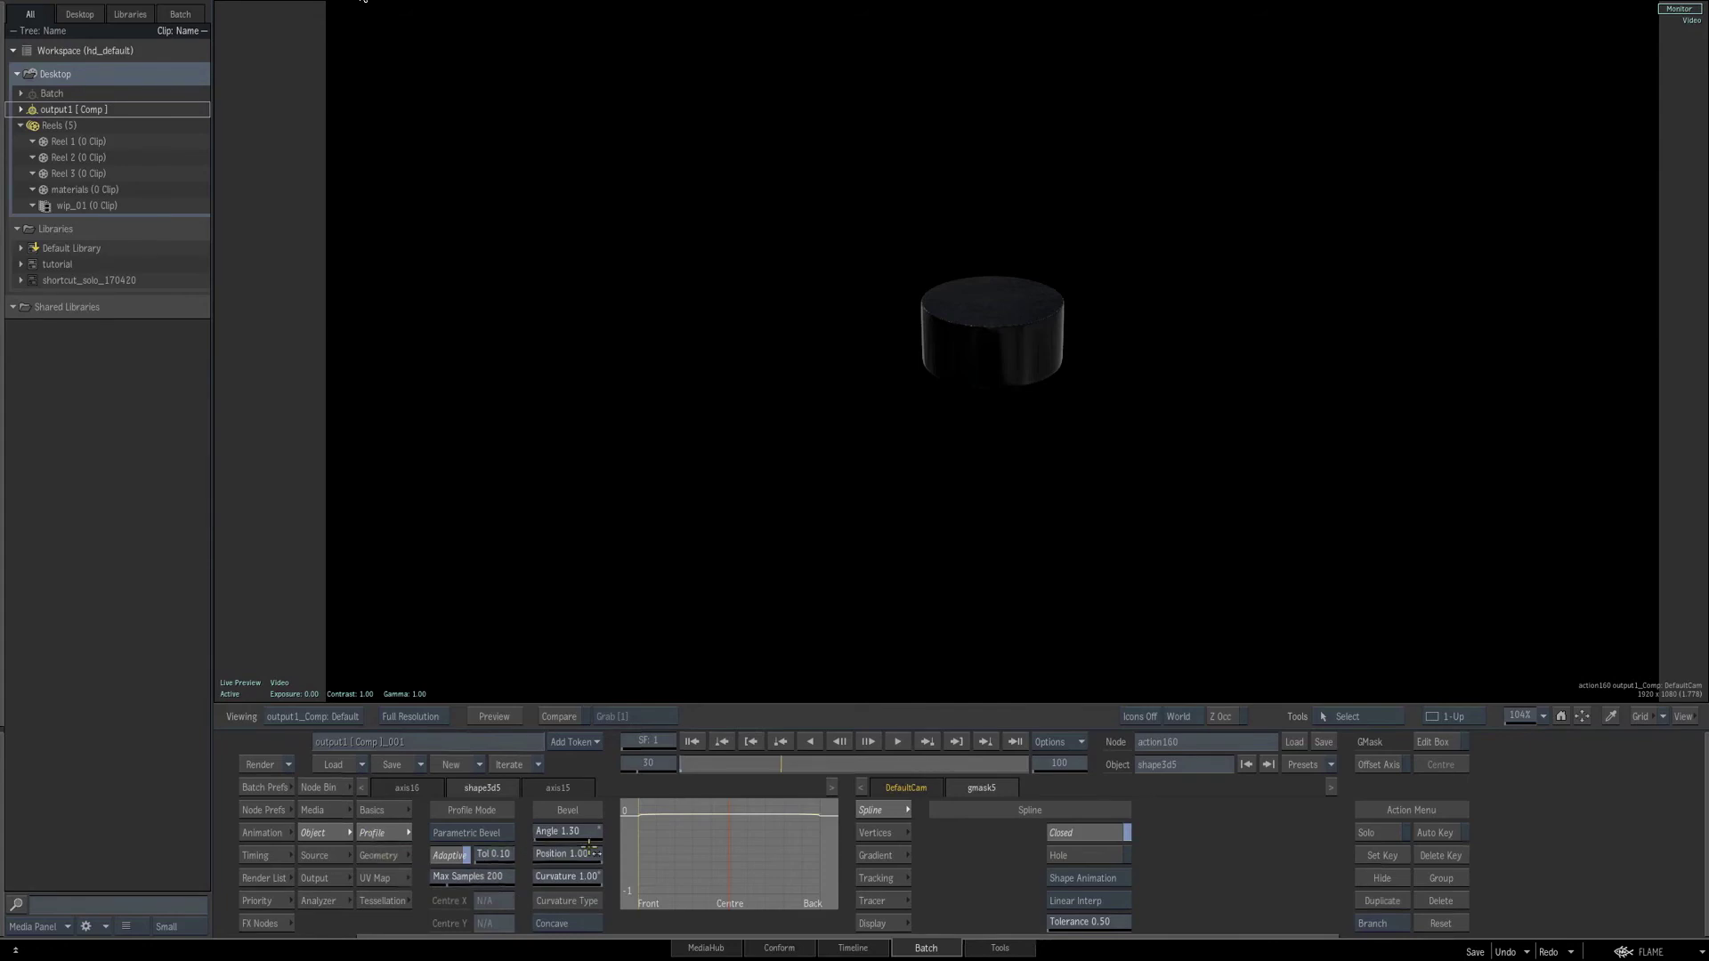
pyautogui.moveTo(570, 841); pyautogui.dragTo(716, 789)
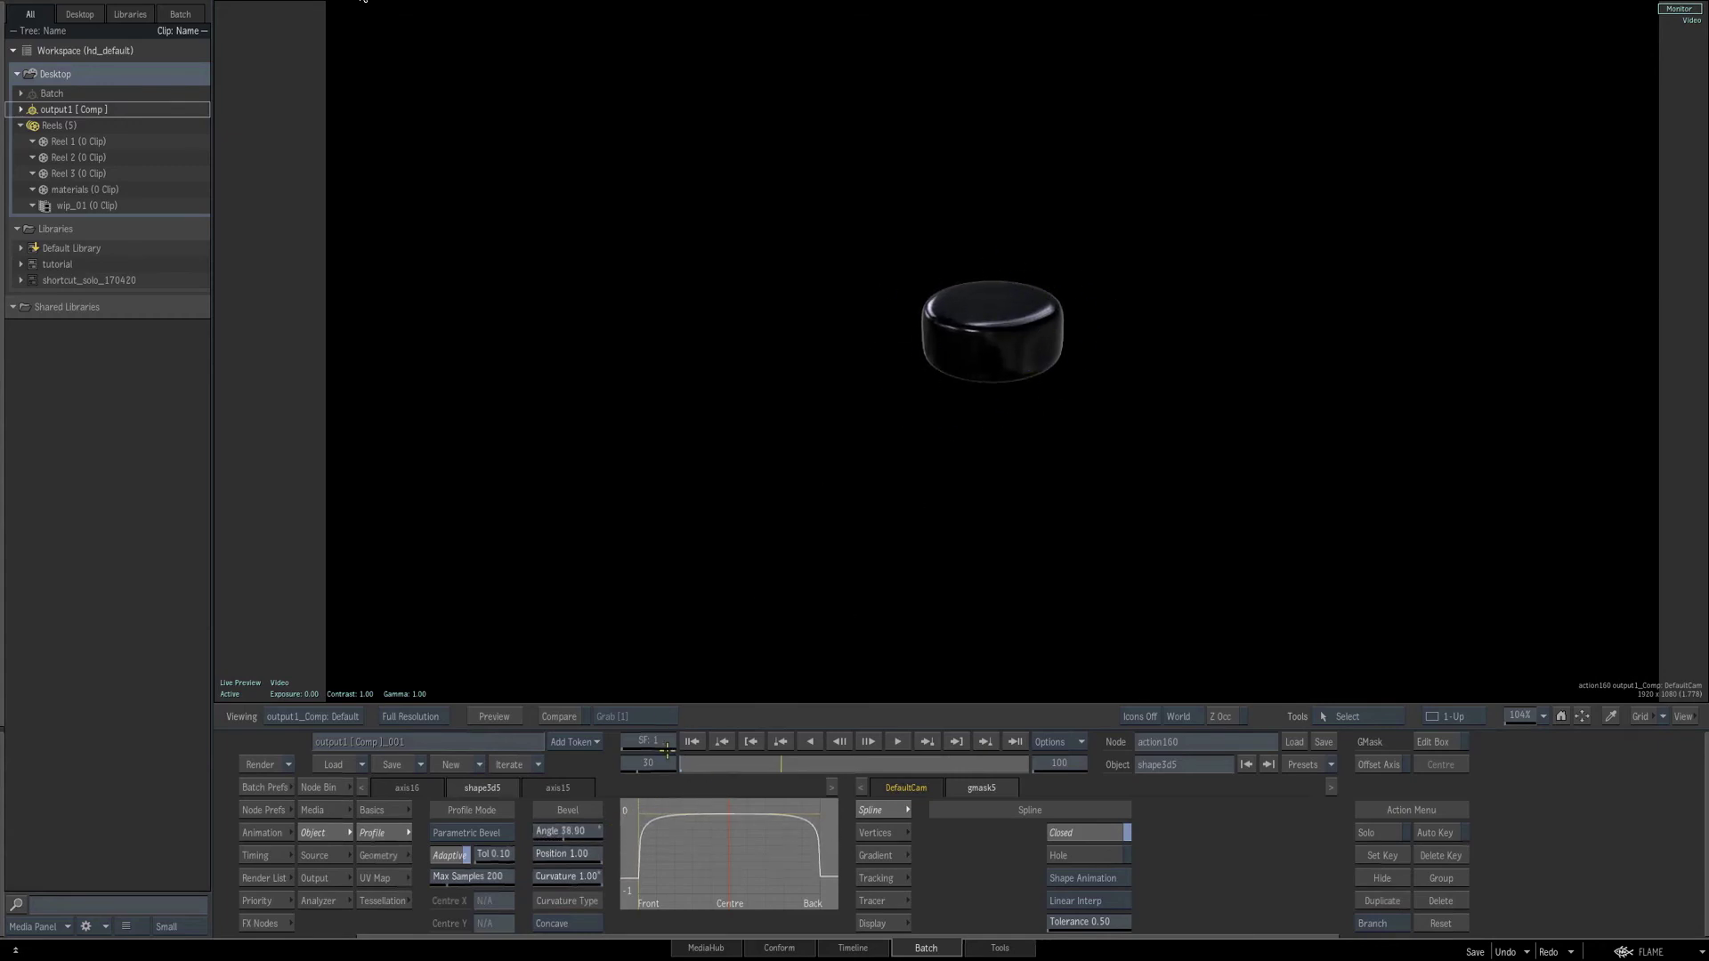
# Unhide the original pusher branch under axis1 and view it together with the copied cylinder.
pyautogui.press('F8')
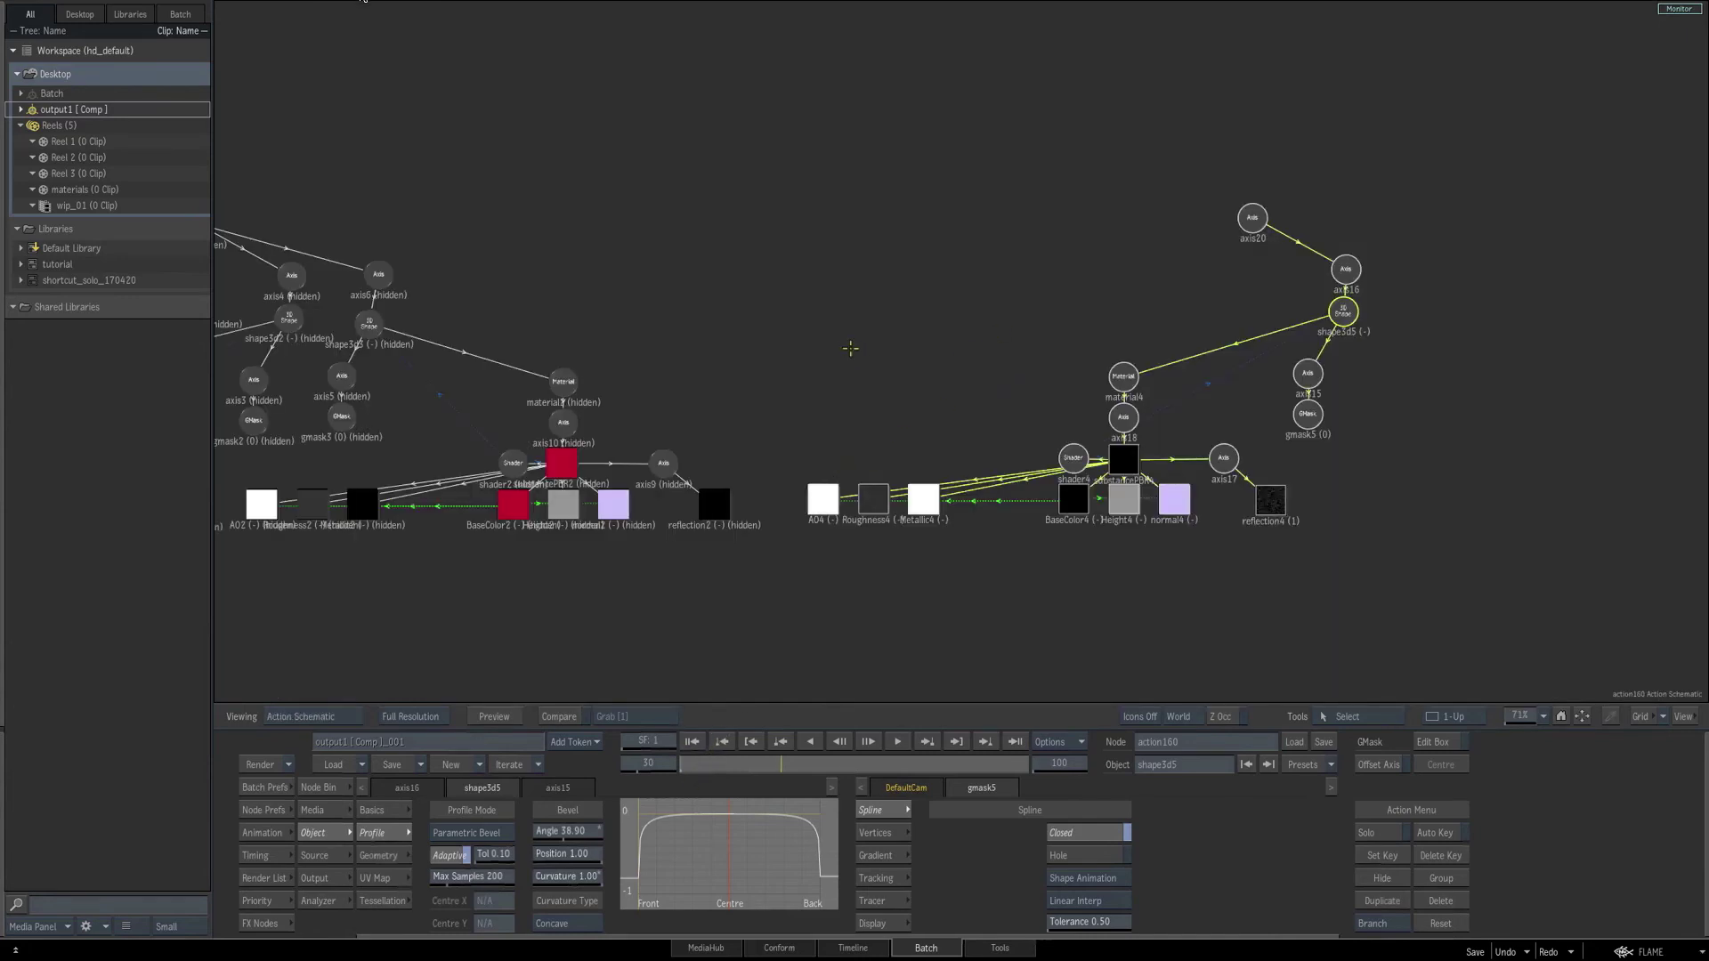
pyautogui.moveTo(1095, 300); pyautogui.dragTo(1527, 292)
pyautogui.click(631, 211)
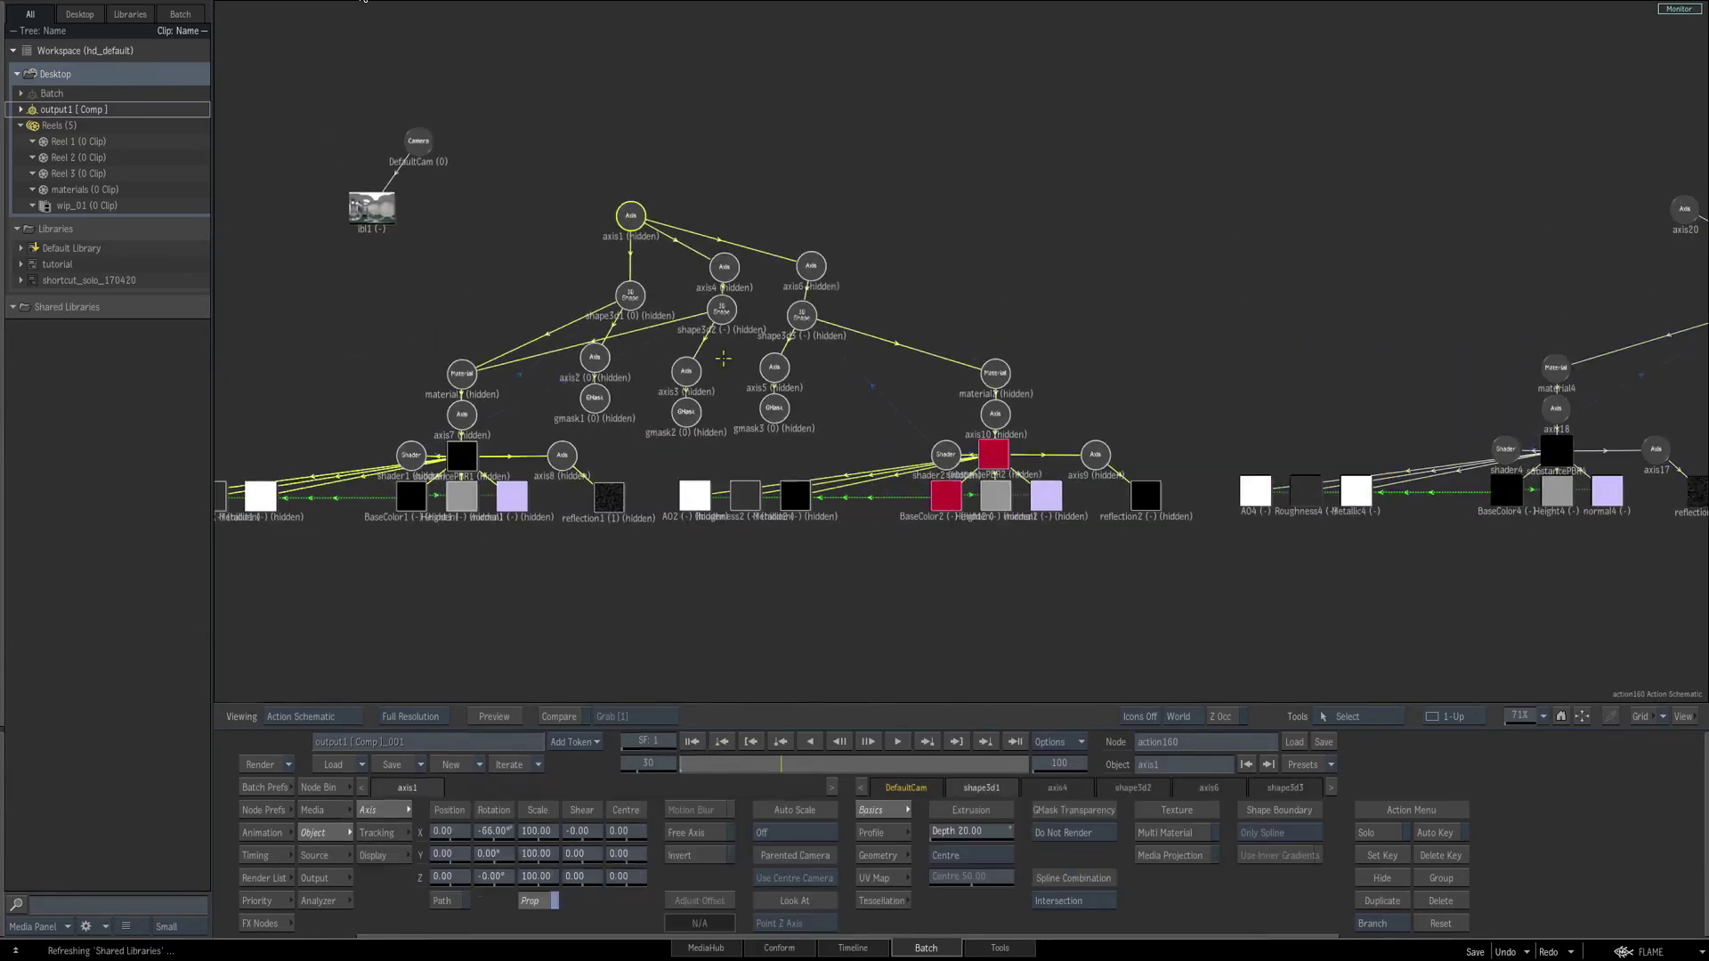
pyautogui.press('F1')
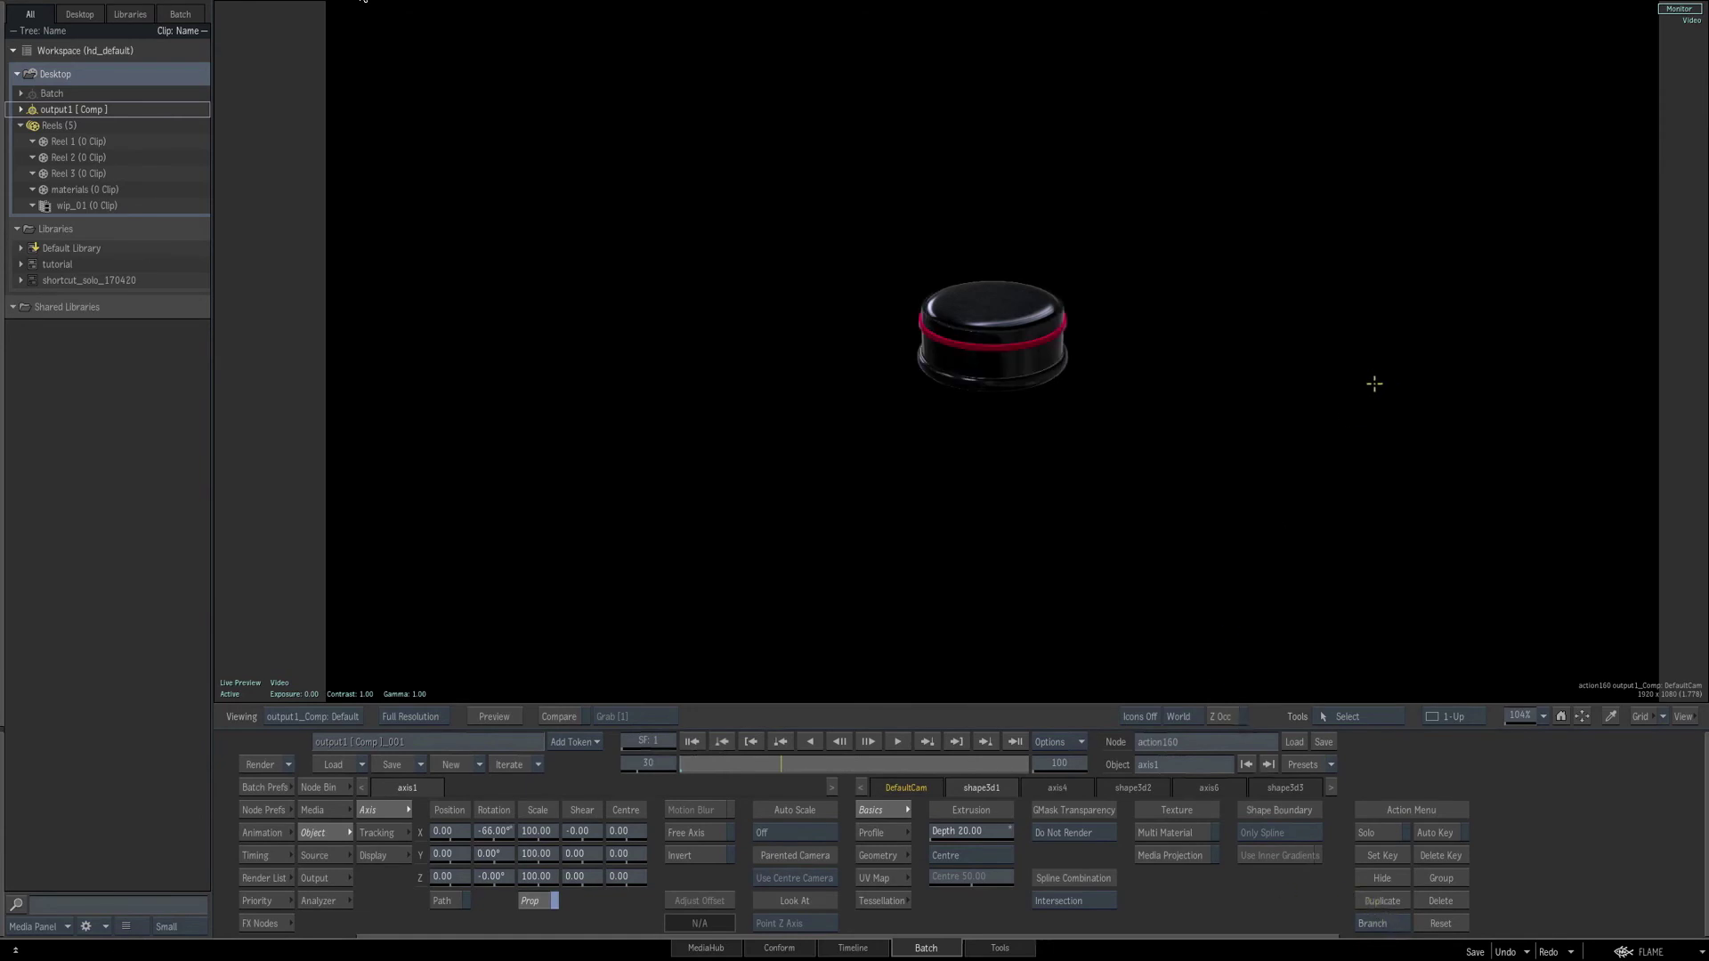
# Reset only the original pusher's top axis, axis1, by changing the reset scope from Branch to Selected.
pyautogui.press('F4')
pyautogui.press('F1')
pyautogui.click(1387, 925)
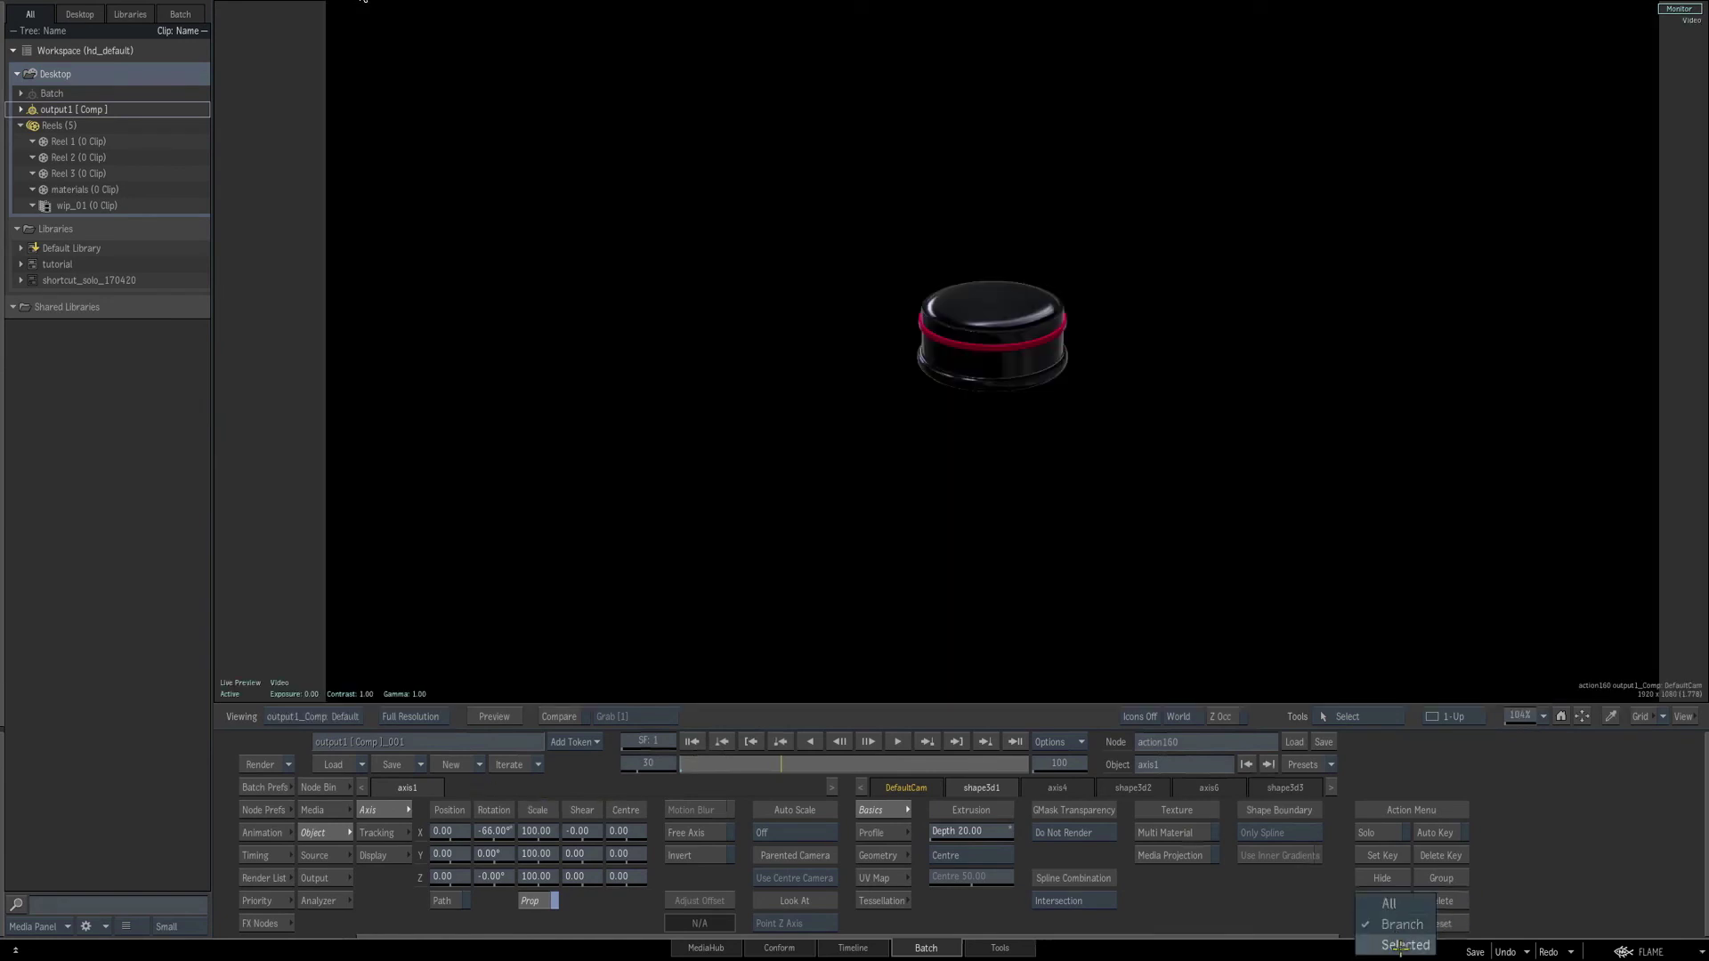
pyautogui.click(1401, 945)
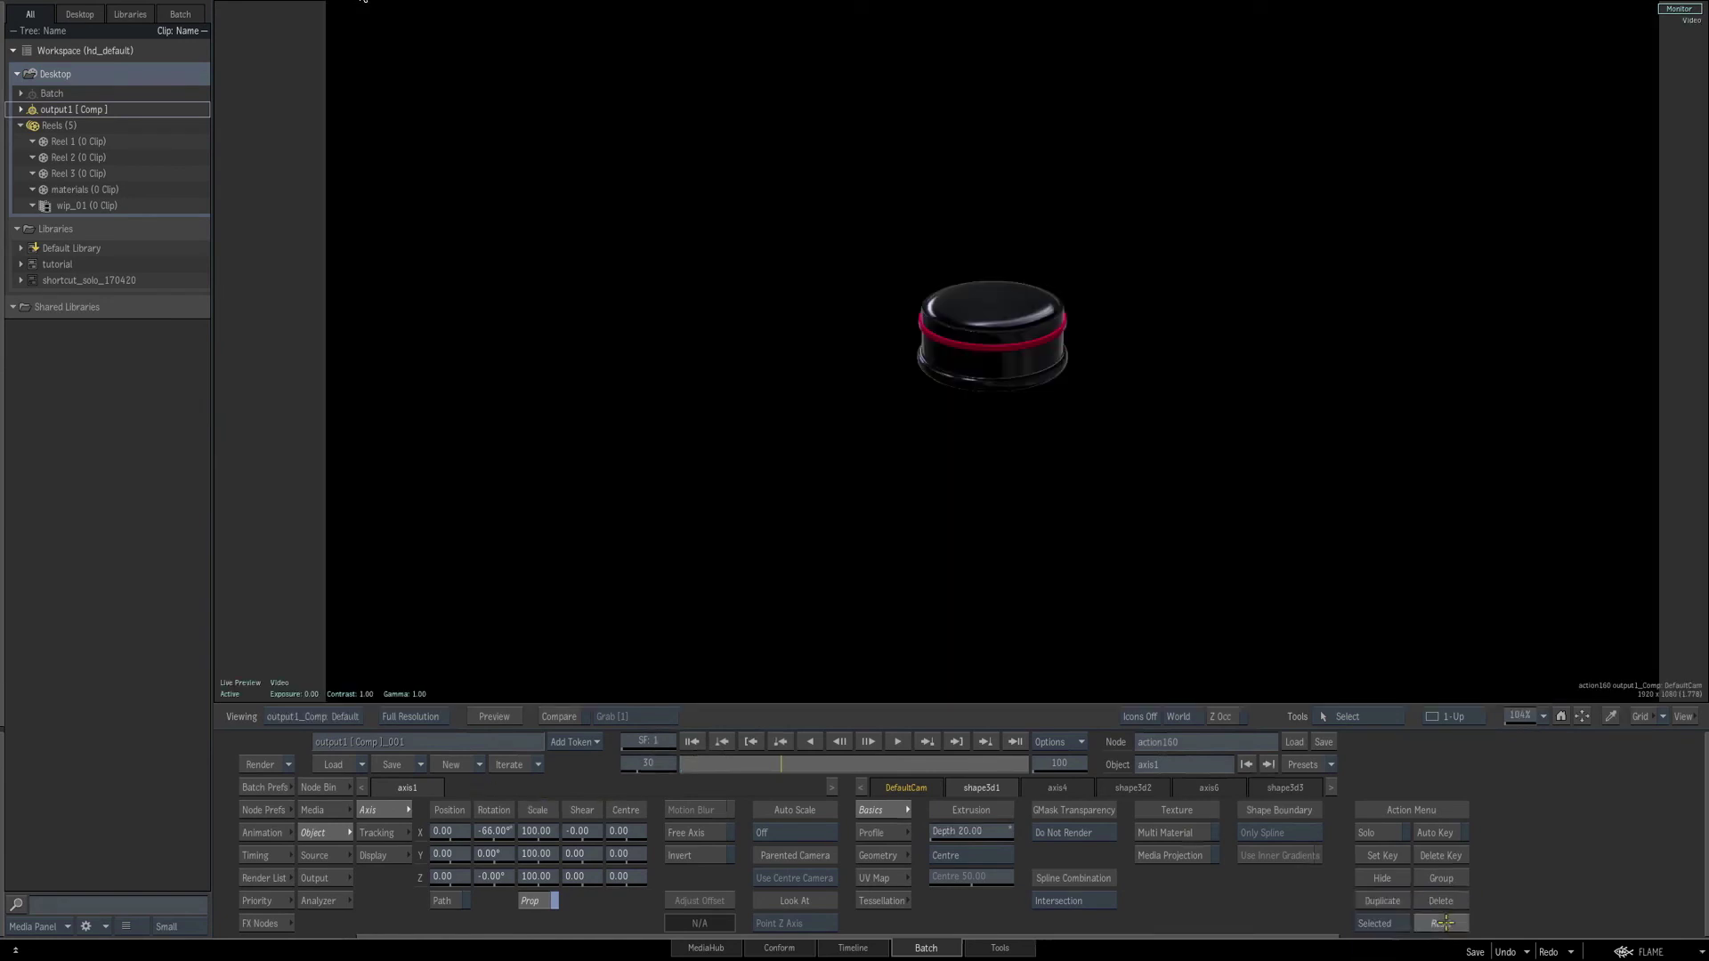
pyautogui.click(1440, 923)
# Reset axis20, the top axis of the copied steel cylinder, using the Selected scope.
pyautogui.press('F8')
pyautogui.moveTo(1238, 359); pyautogui.dragTo(806, 388)
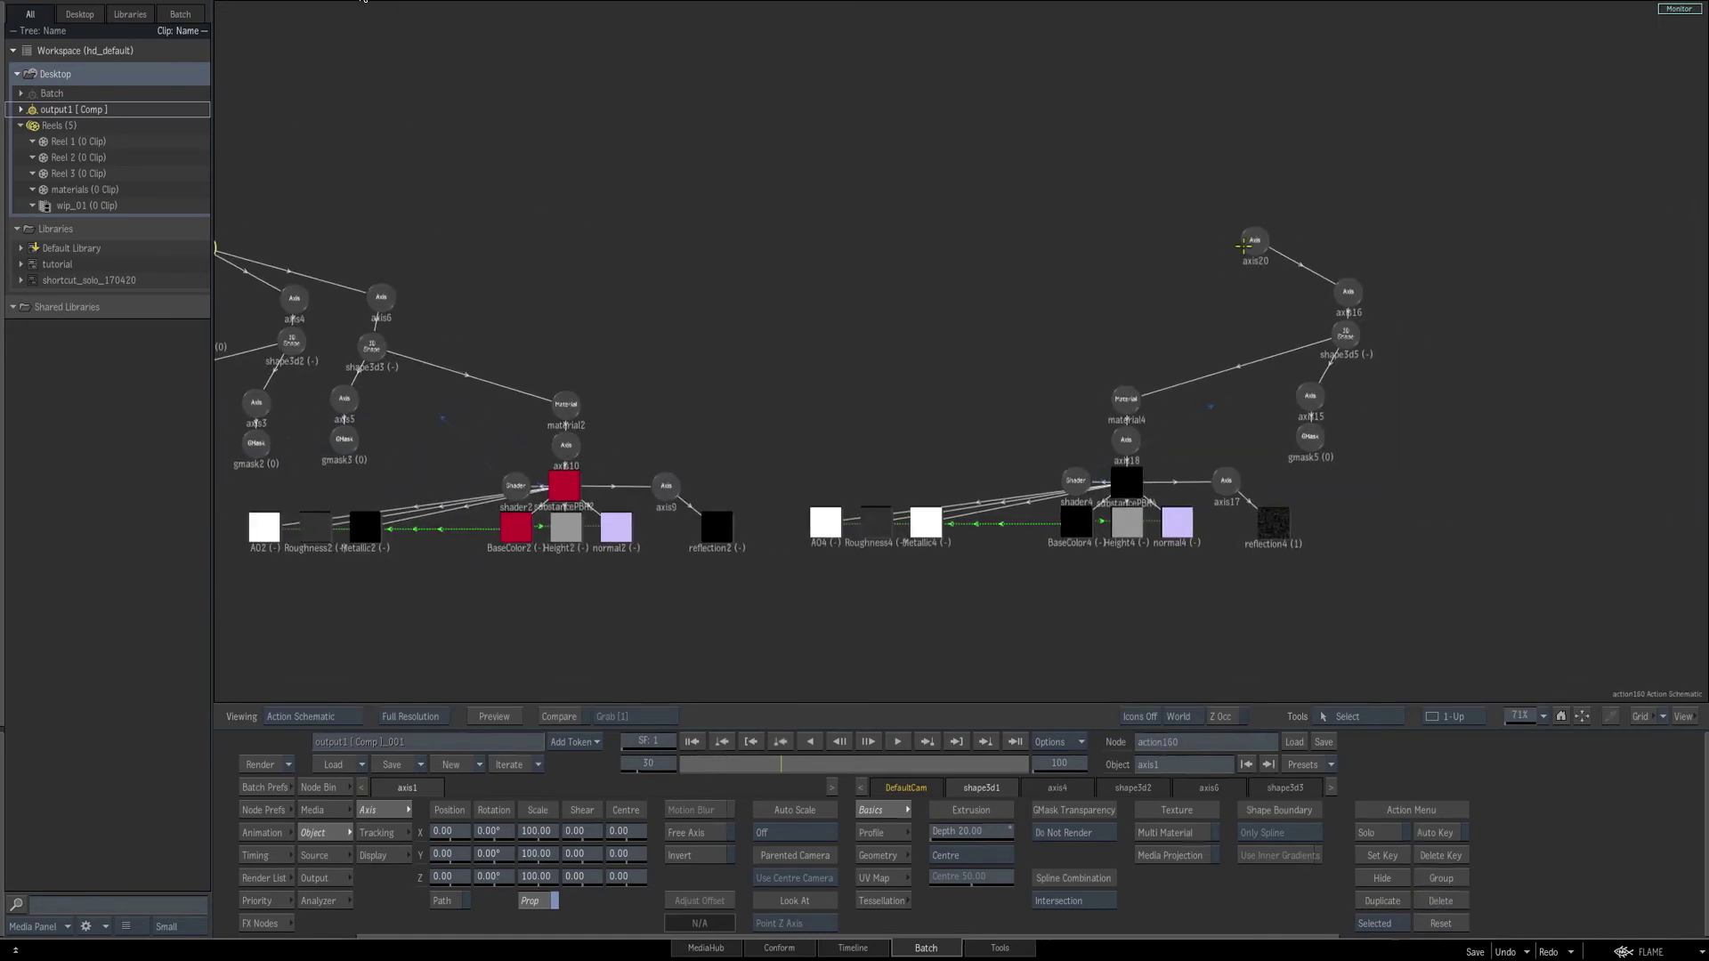
pyautogui.click(1253, 241)
pyautogui.press('F4')
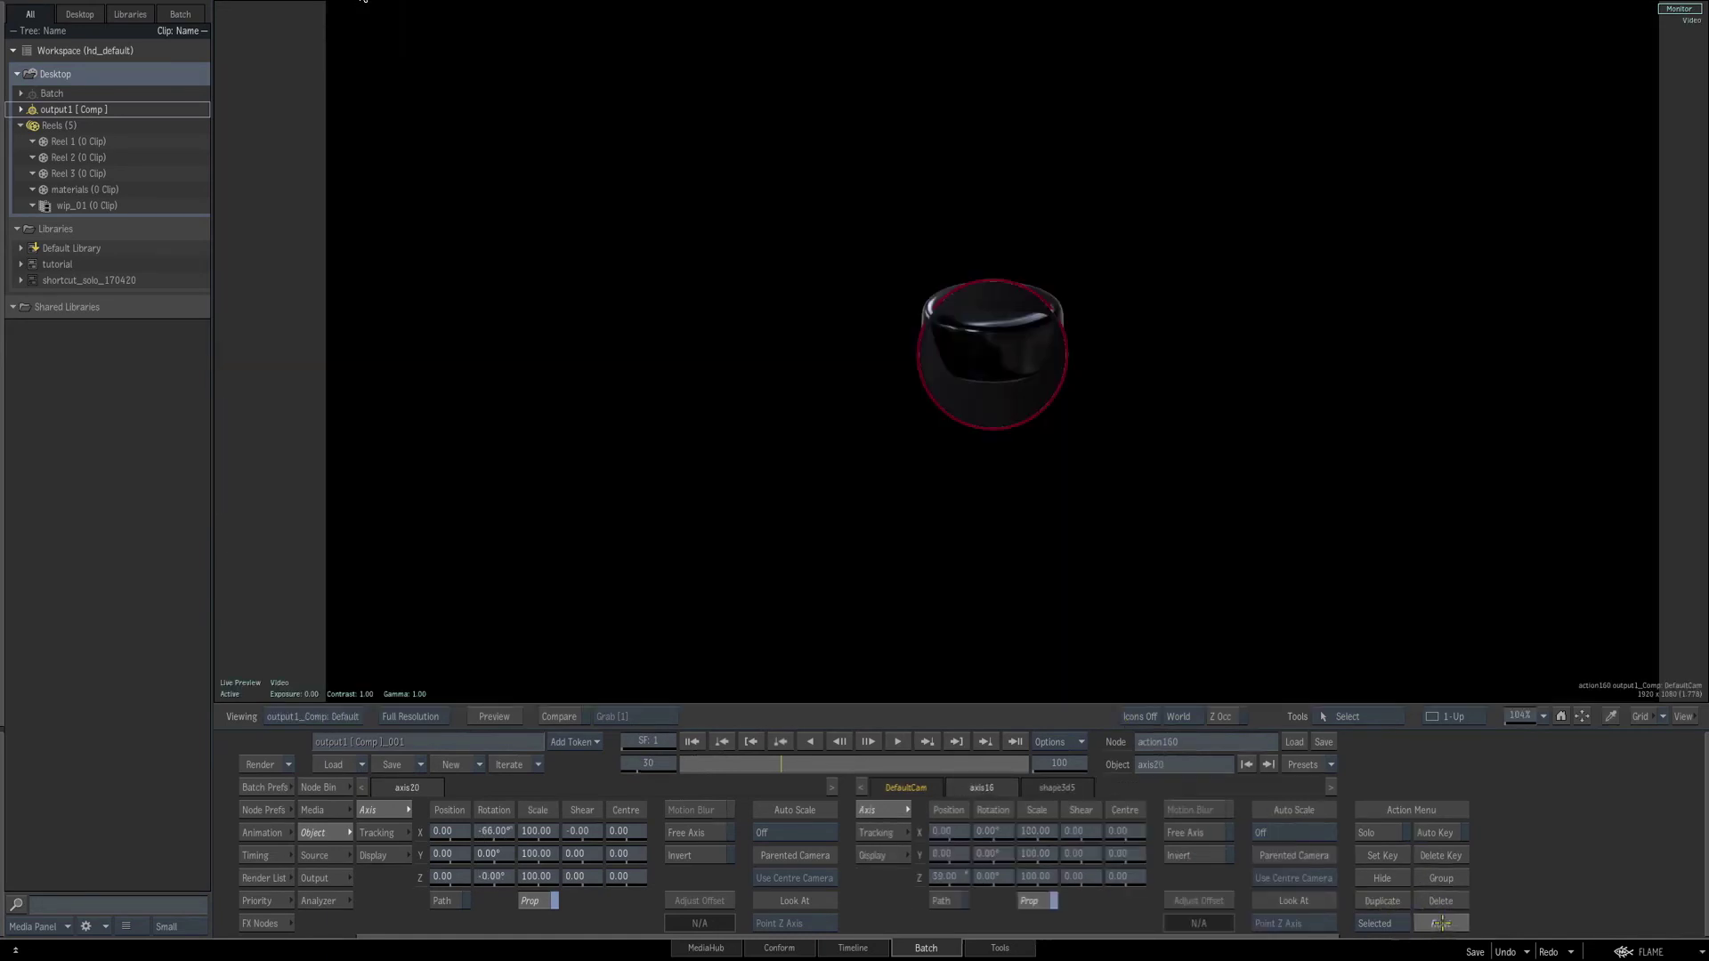
pyautogui.click(1440, 923)
pyautogui.press('F4')
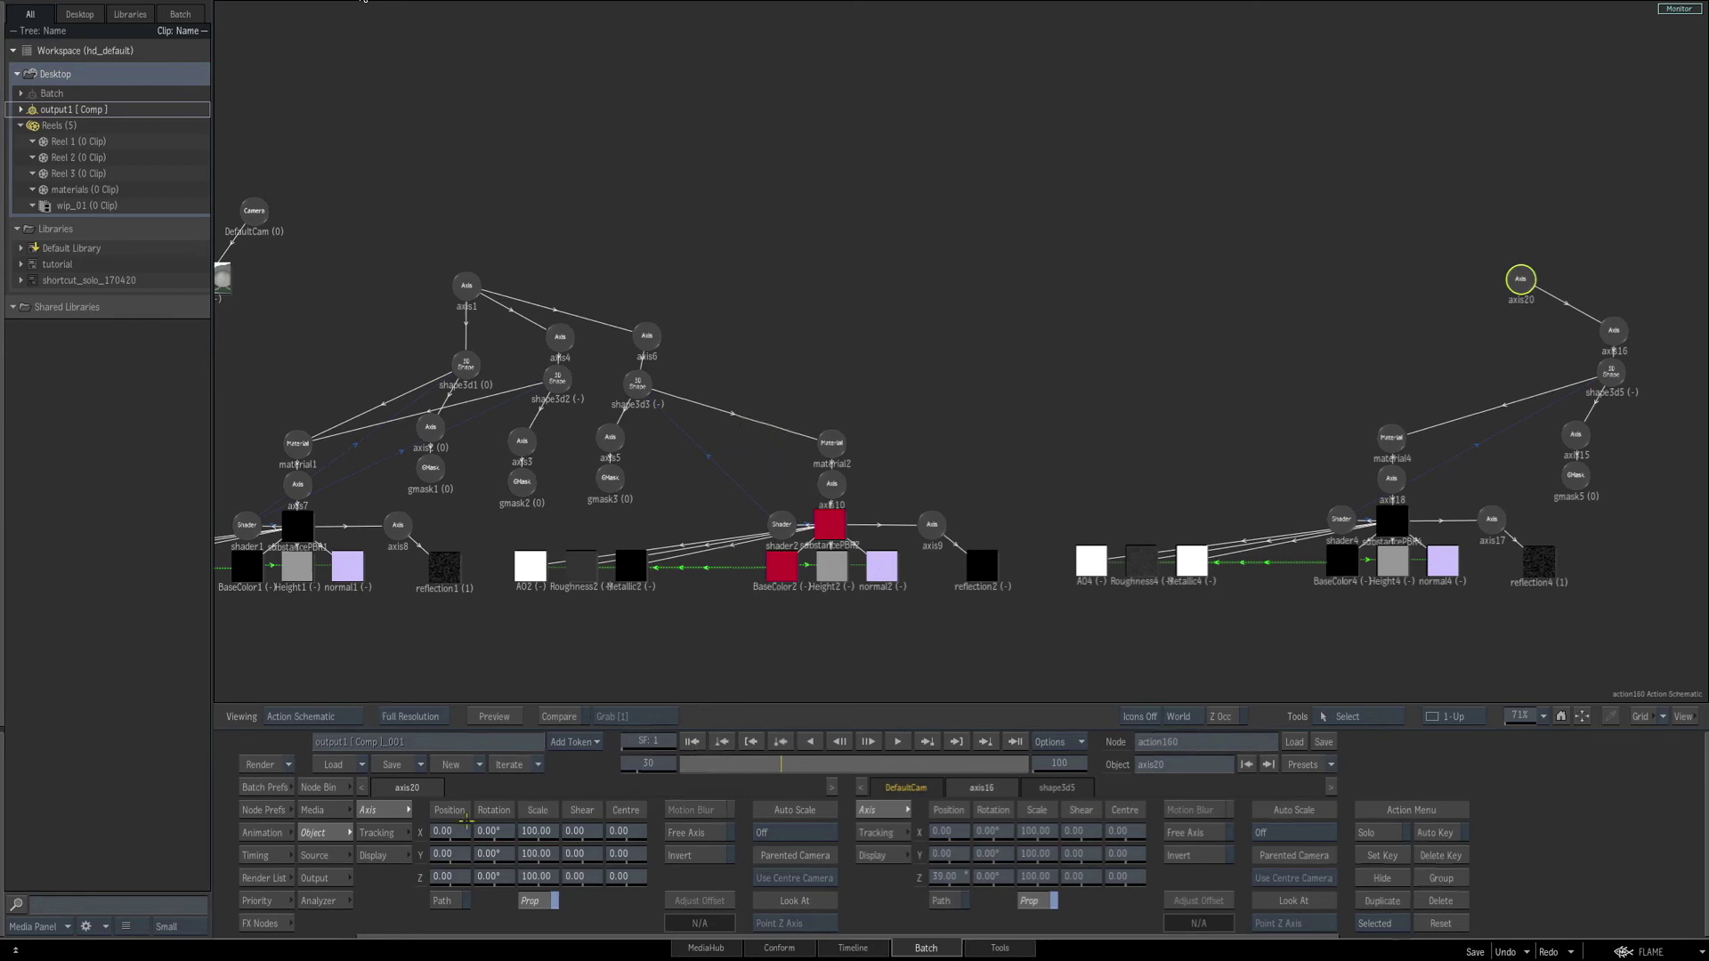
# Add a new parent axis above axis1 and another one above axis20.
pyautogui.click(322, 787)
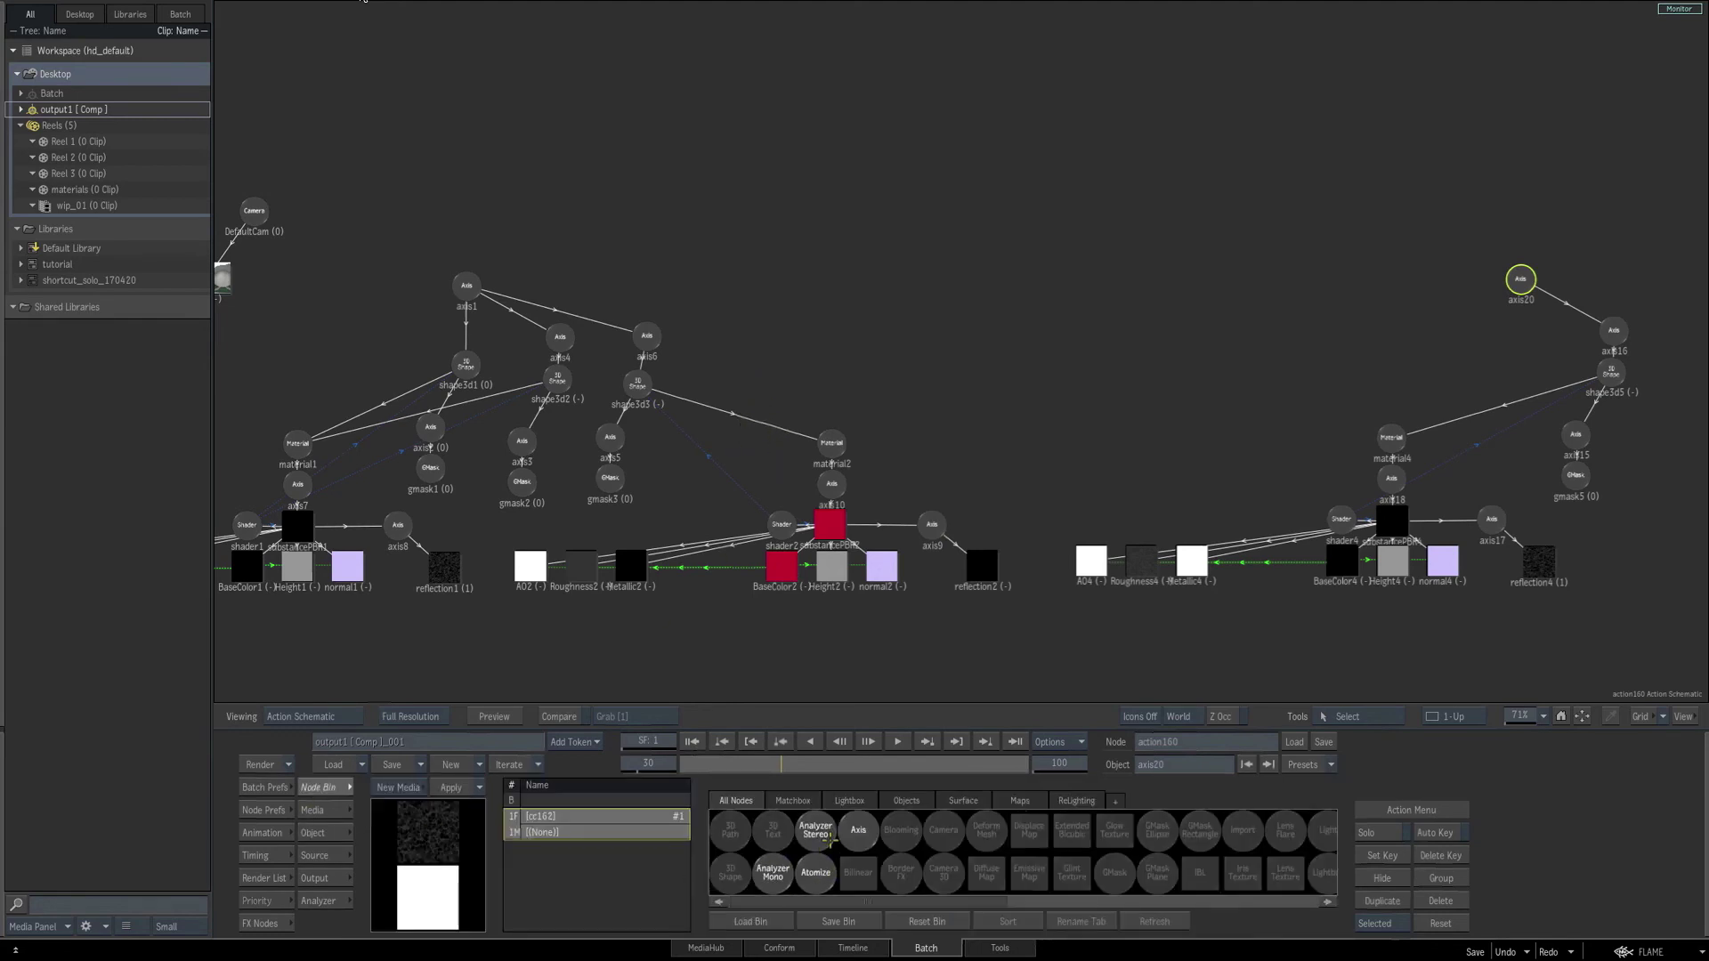
pyautogui.moveTo(857, 836); pyautogui.dragTo(464, 276)
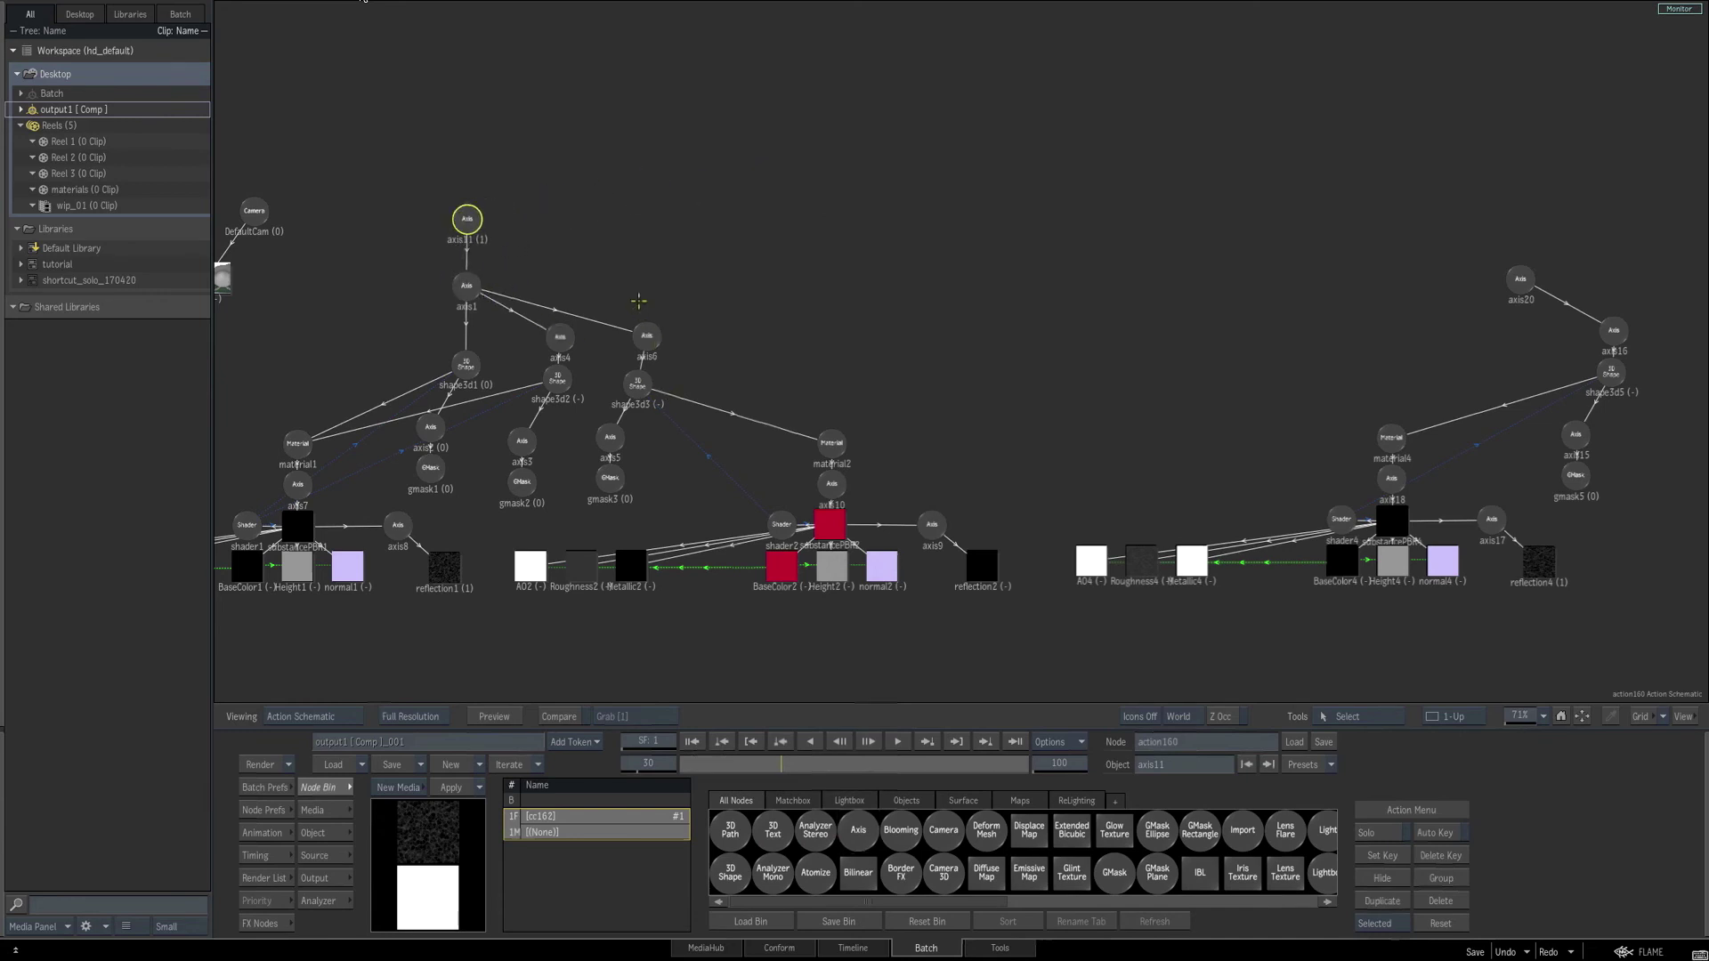
pyautogui.hotkey('ctrl', 'v')
pyautogui.moveTo(536, 218); pyautogui.dragTo(1522, 227)
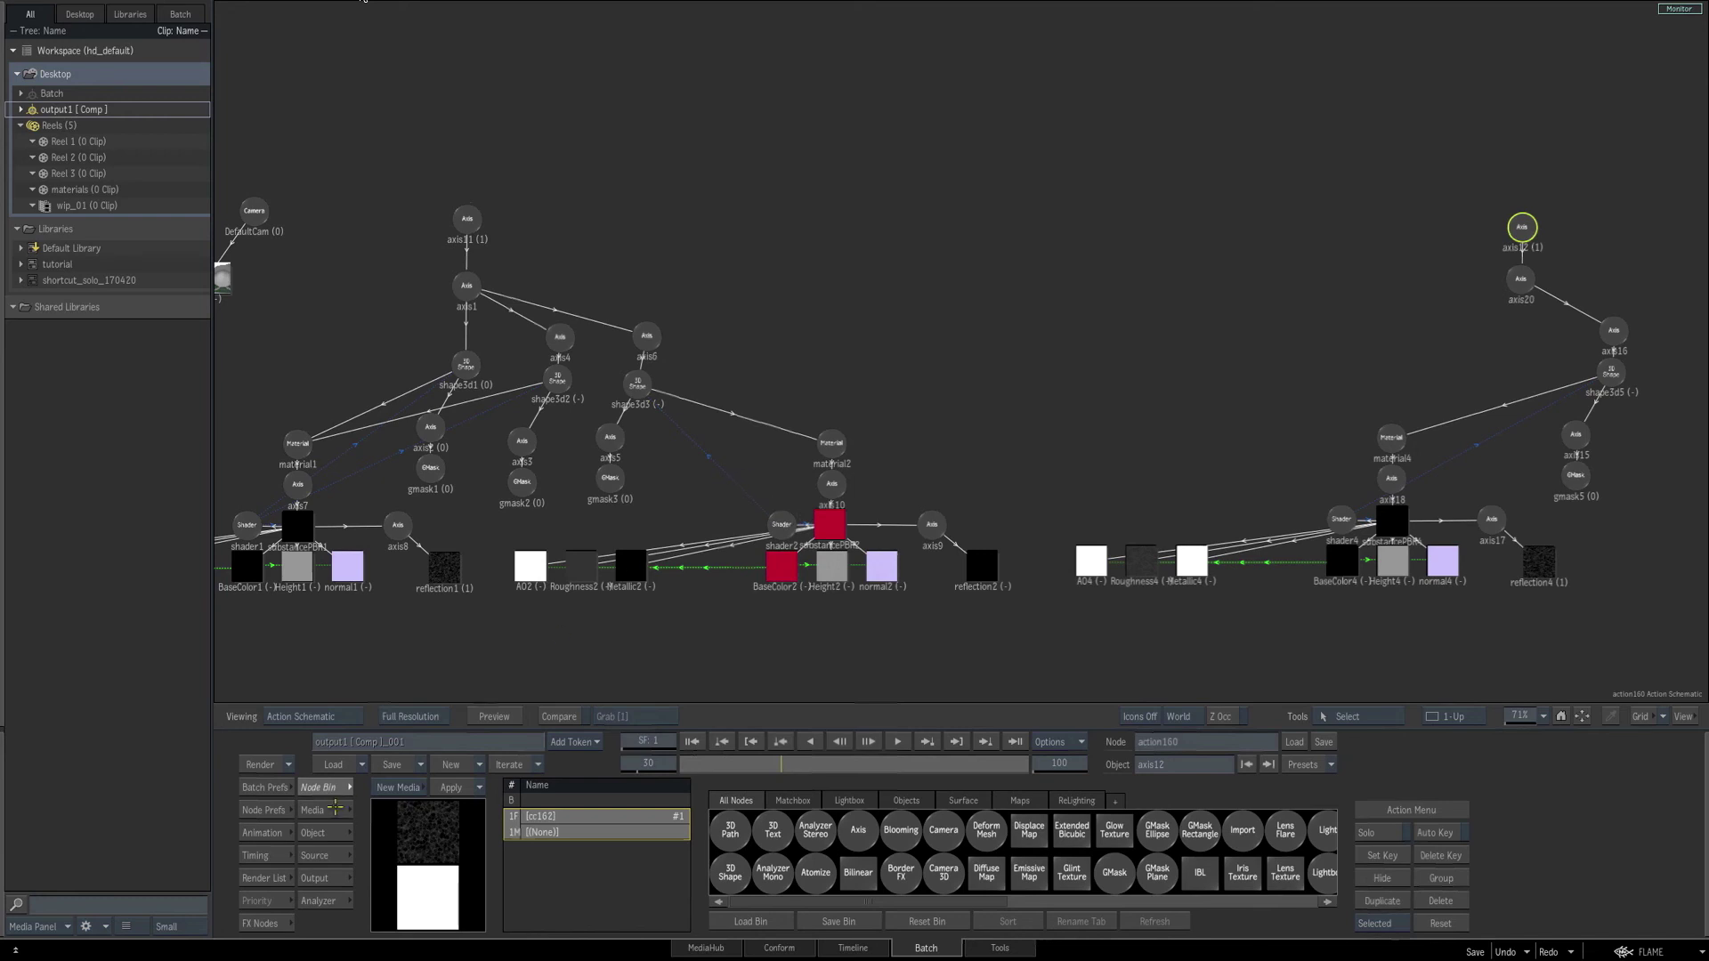
# Add one master axis at the top of the schematic and parent both the pusher and crown hierarchies to it.
pyautogui.press('a')
pyautogui.click(860, 831)
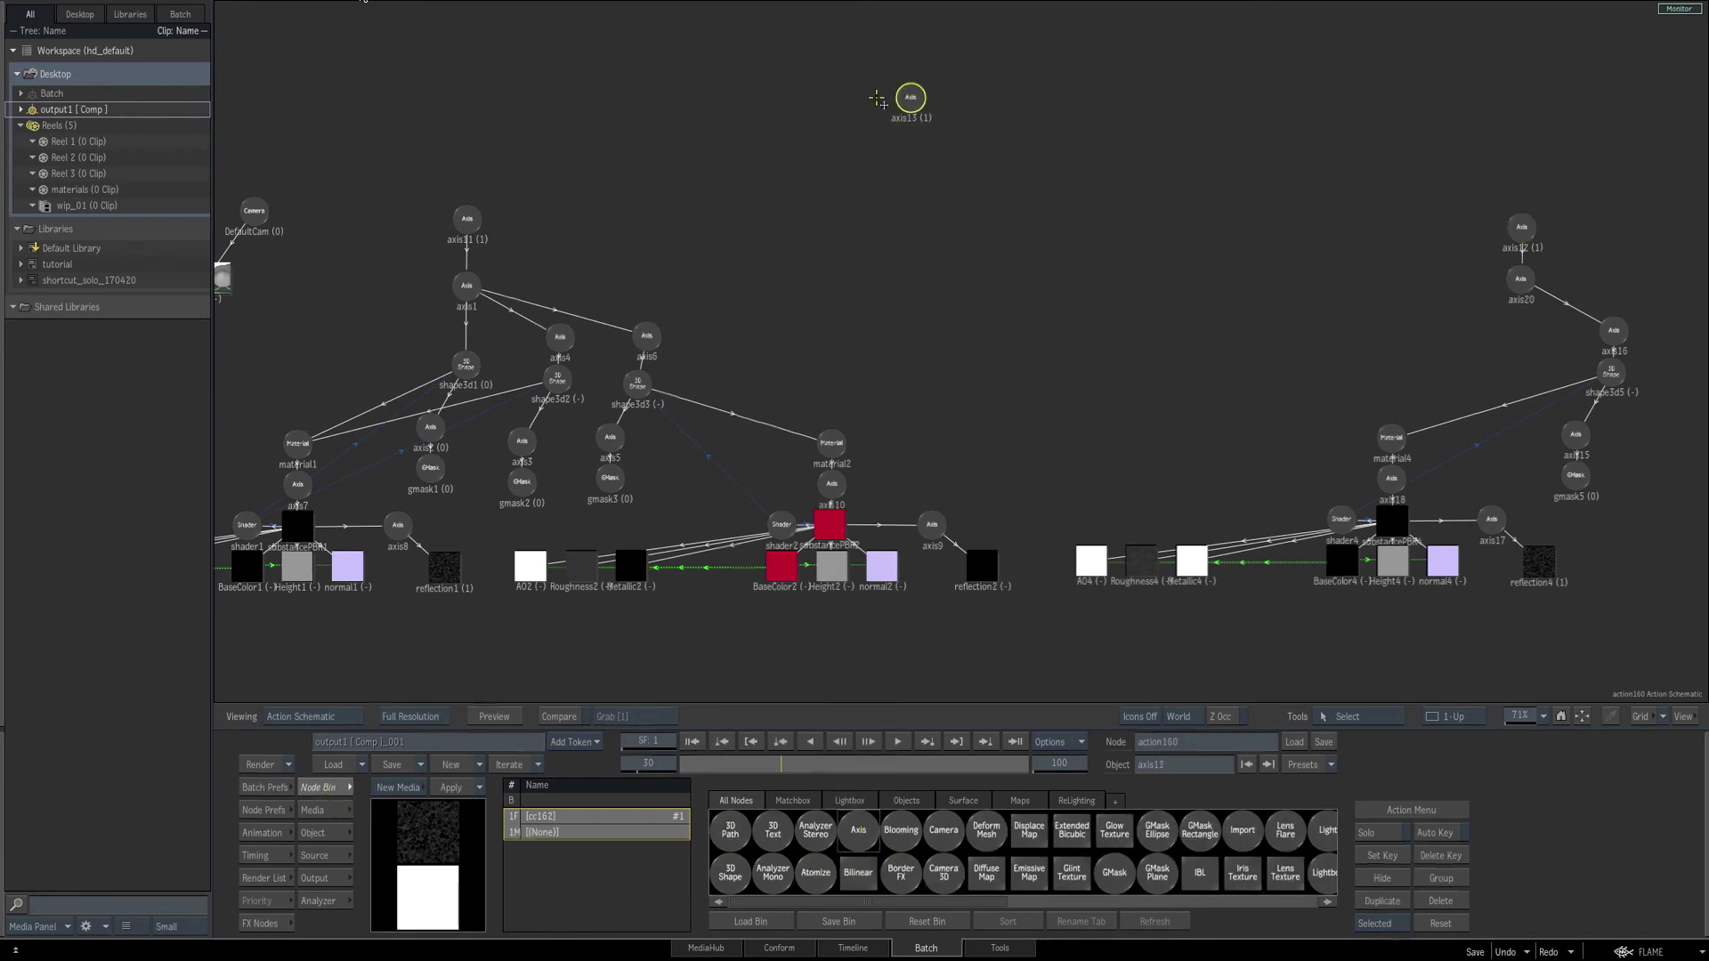
pyautogui.keyDown('shift'); pyautogui.moveTo(499, 167); pyautogui.dragTo(979, 38); pyautogui.keyUp('shift')
pyautogui.moveTo(984, 171); pyautogui.dragTo(1034, 200)
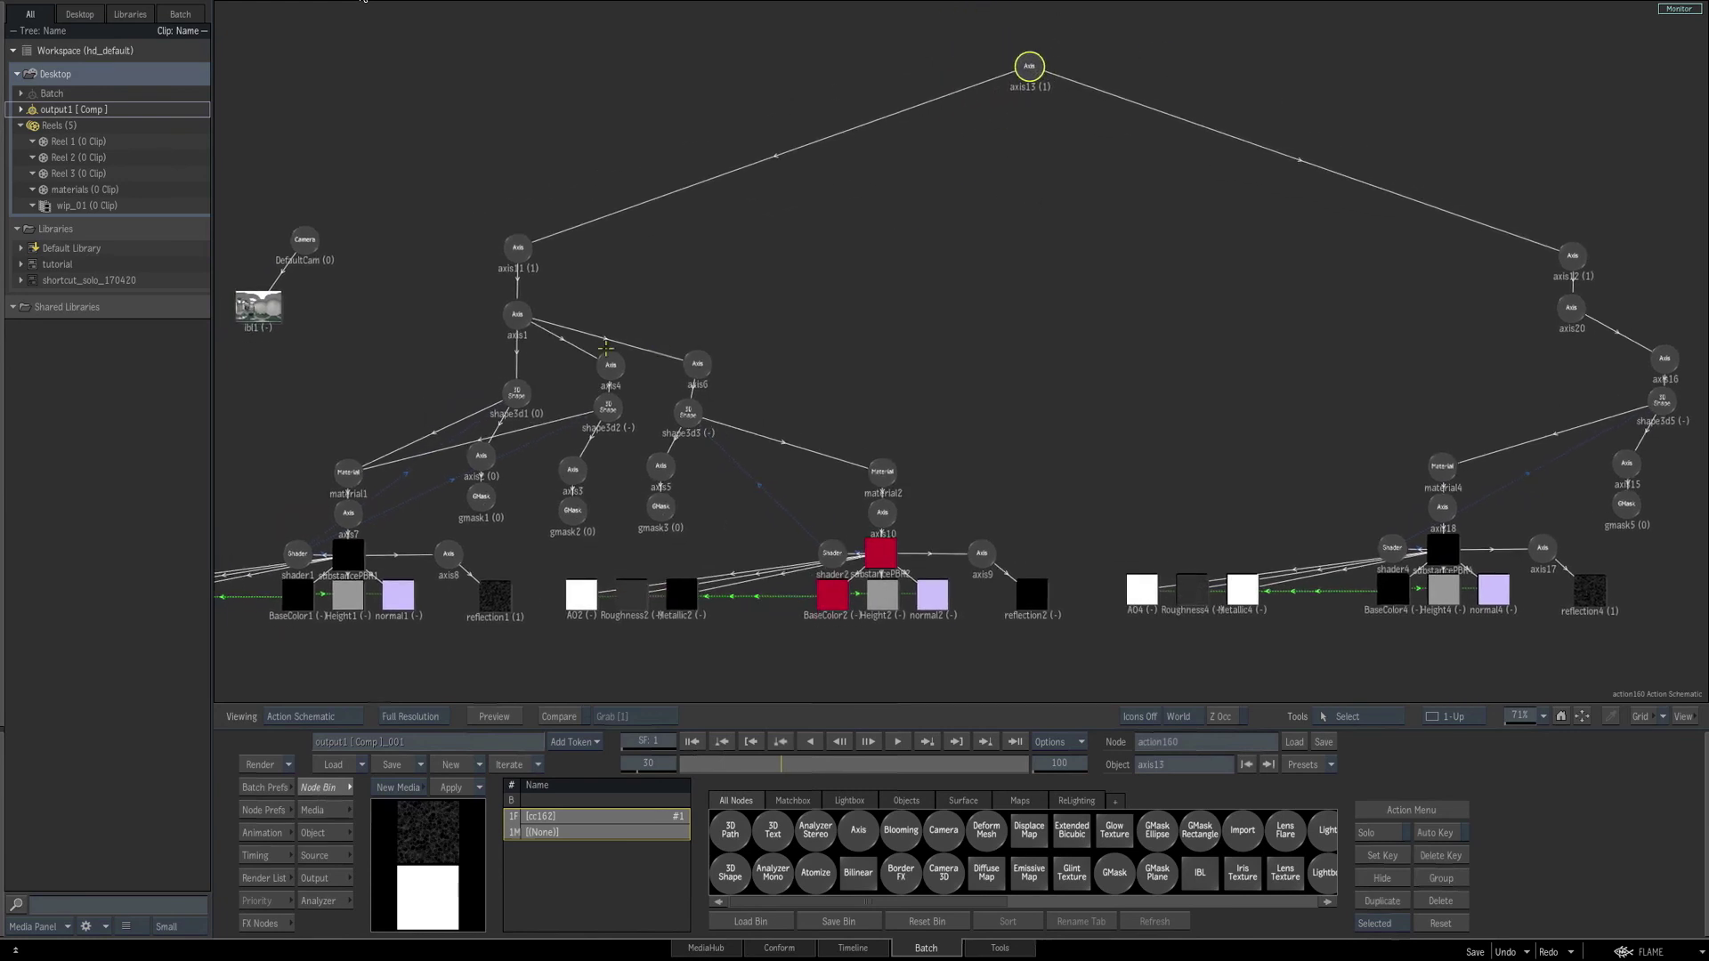
# Set the Y position of the pusher's new parent axis above axis1 to -450.
pyautogui.keyDown('ctrl'); pyautogui.click(517, 241); pyautogui.keyUp('ctrl')
pyautogui.press('F4')
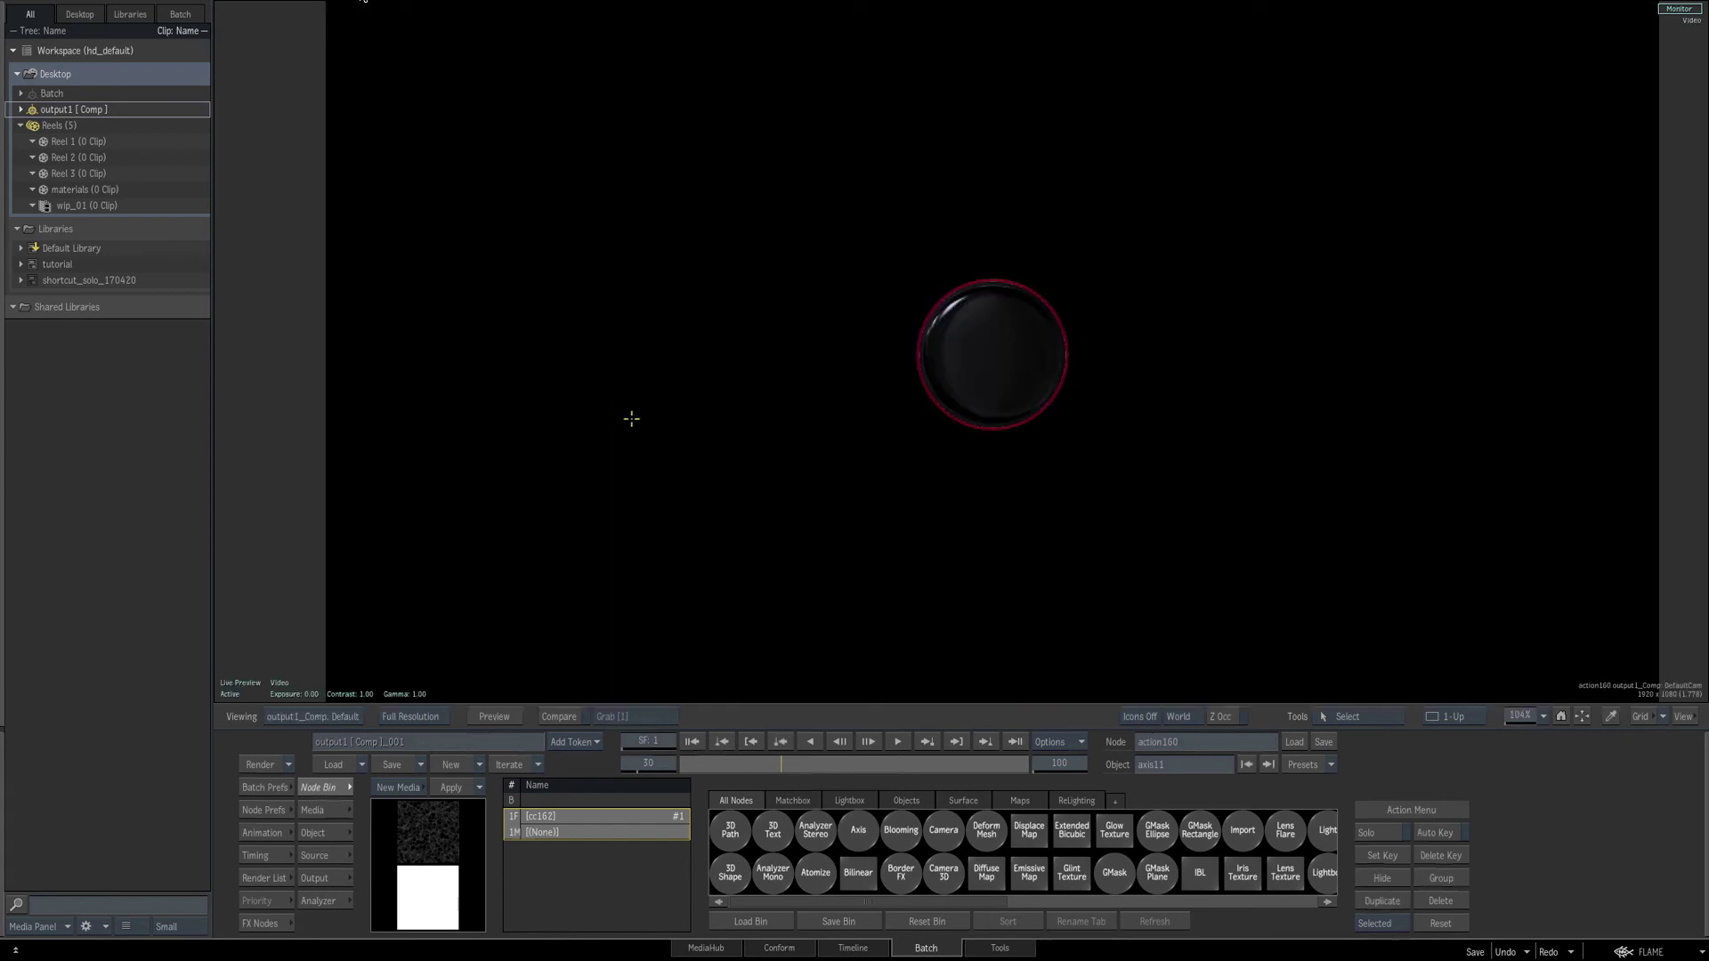
pyautogui.click(320, 833)
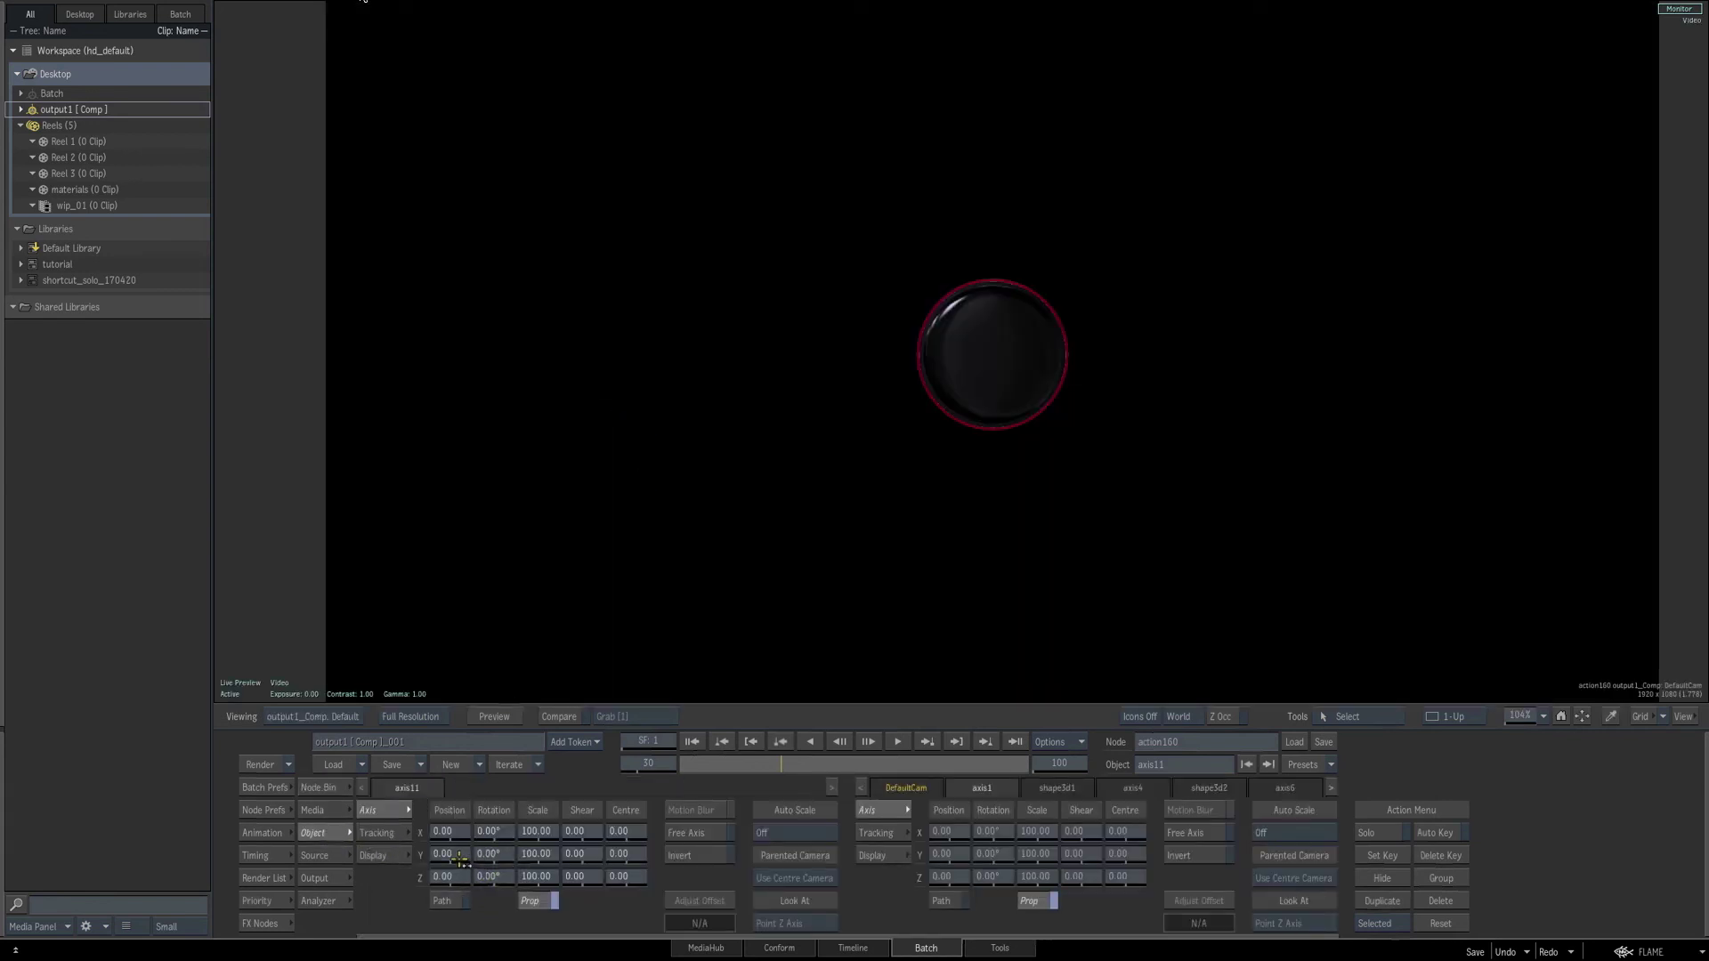
pyautogui.moveTo(456, 856)
pyautogui.mouseDown()
pyautogui.moveTo(416, 863)
pyautogui.moveTo(468, 856)
pyautogui.mouseUp()
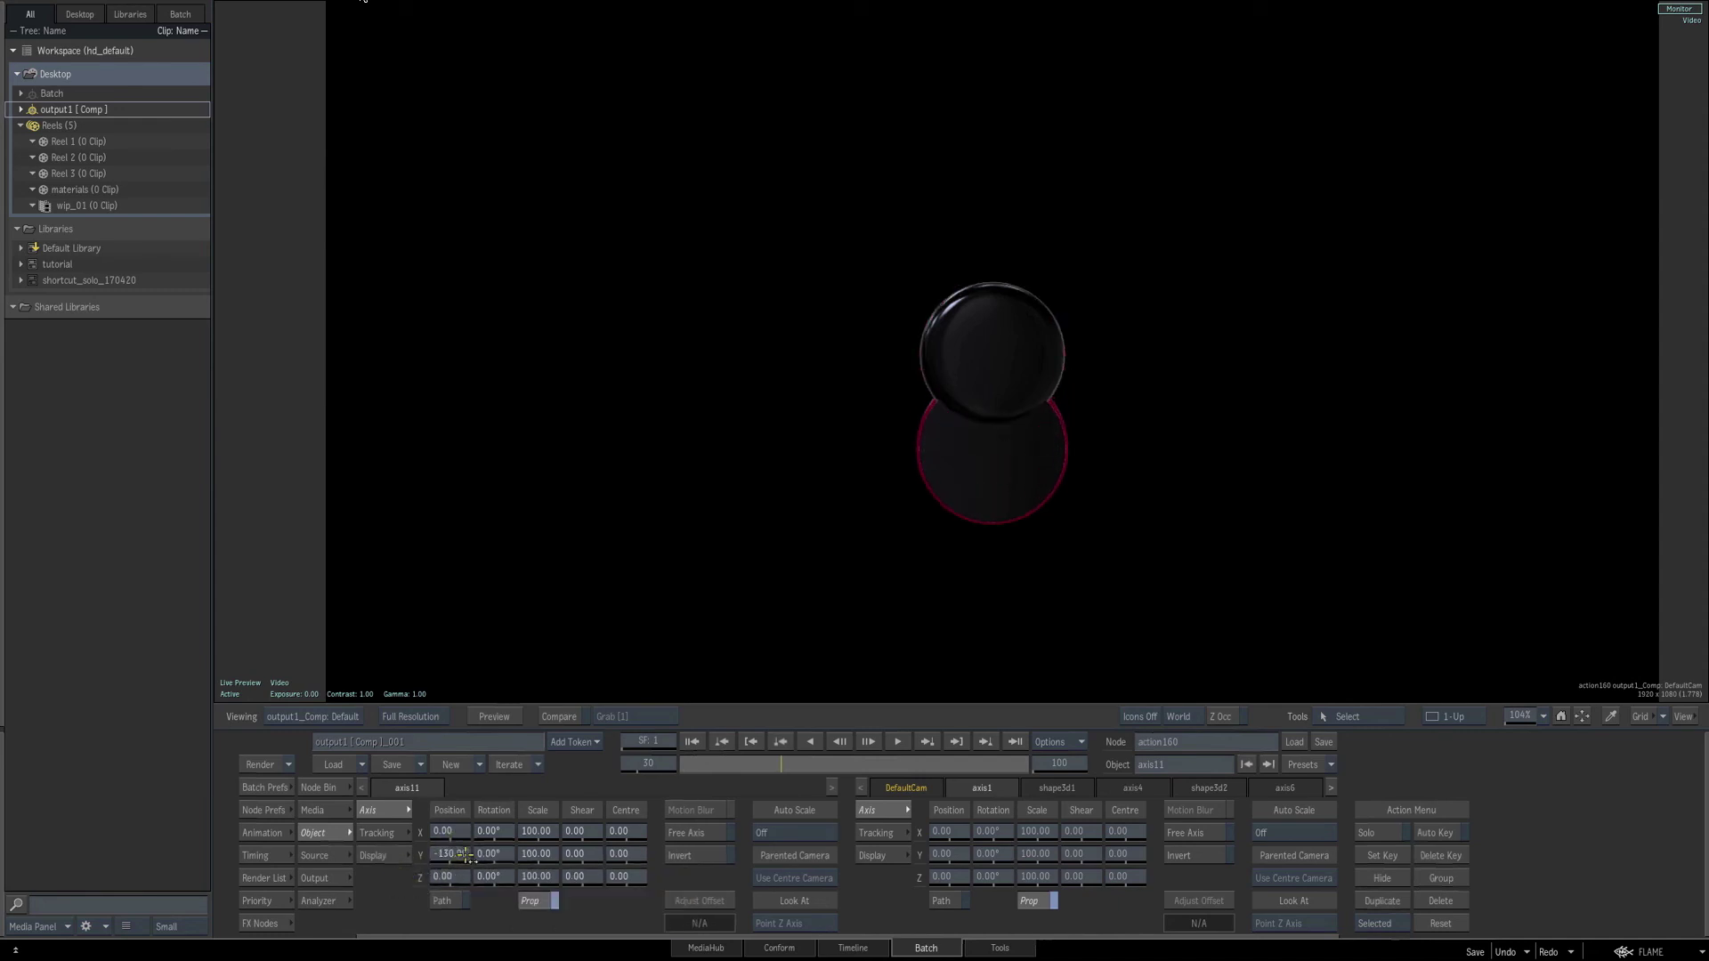
pyautogui.click(459, 852)
pyautogui.write('-450')
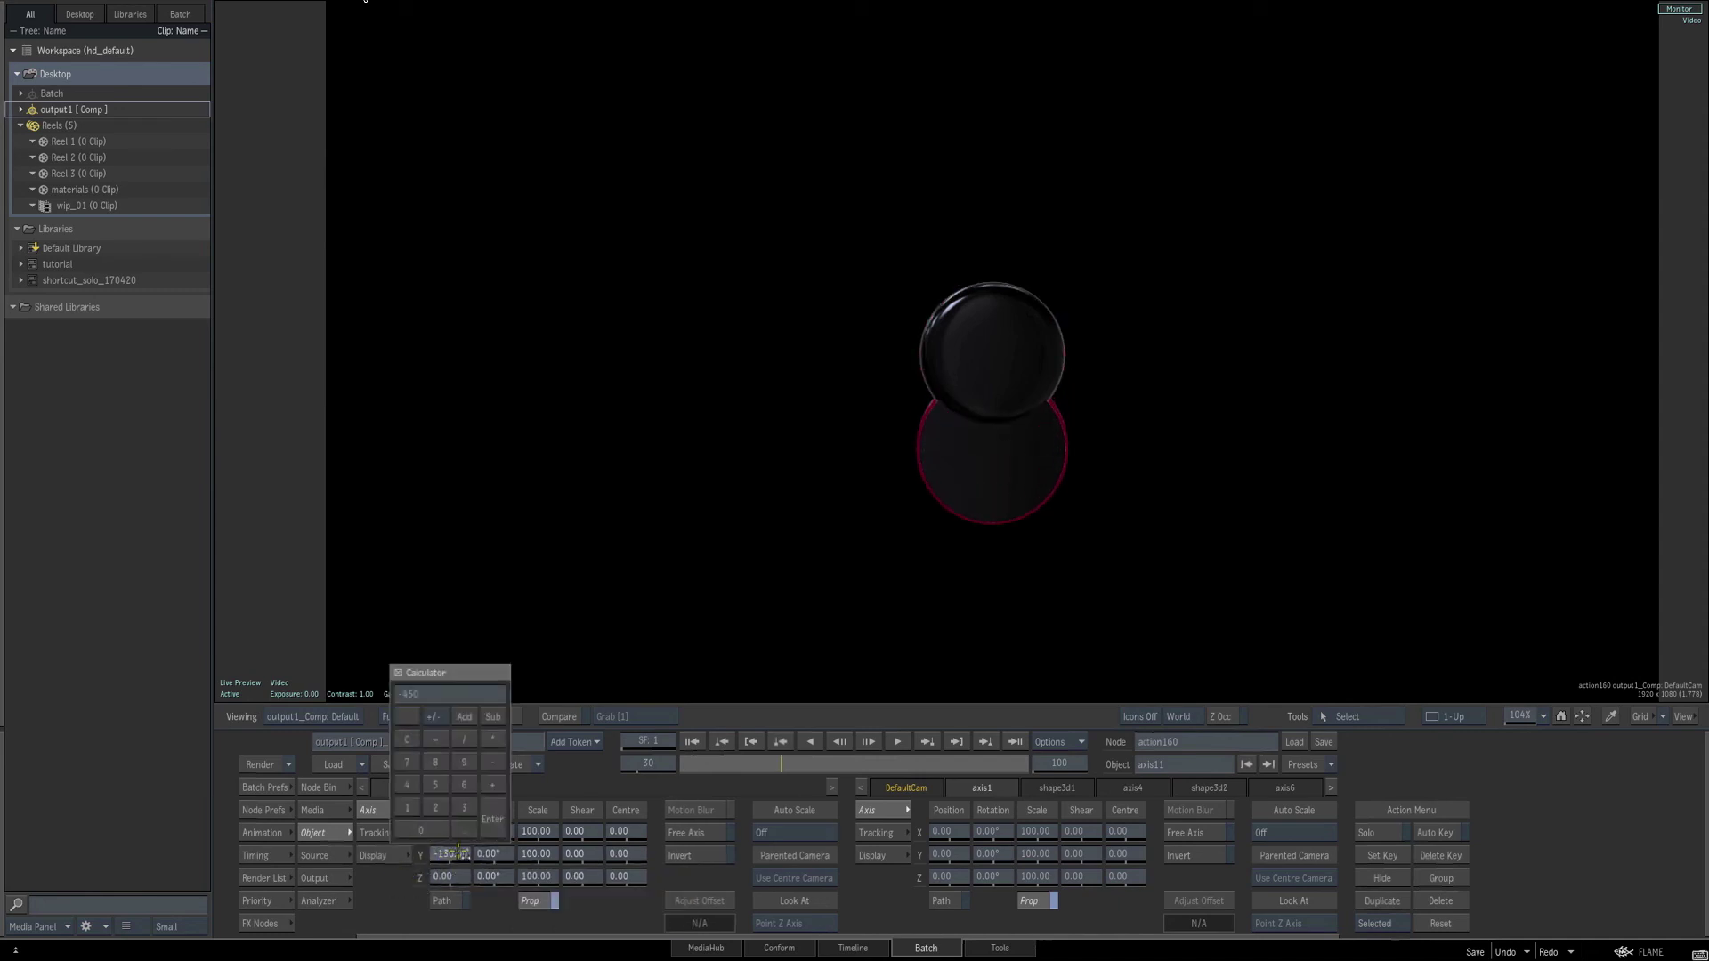
pyautogui.press('Return')
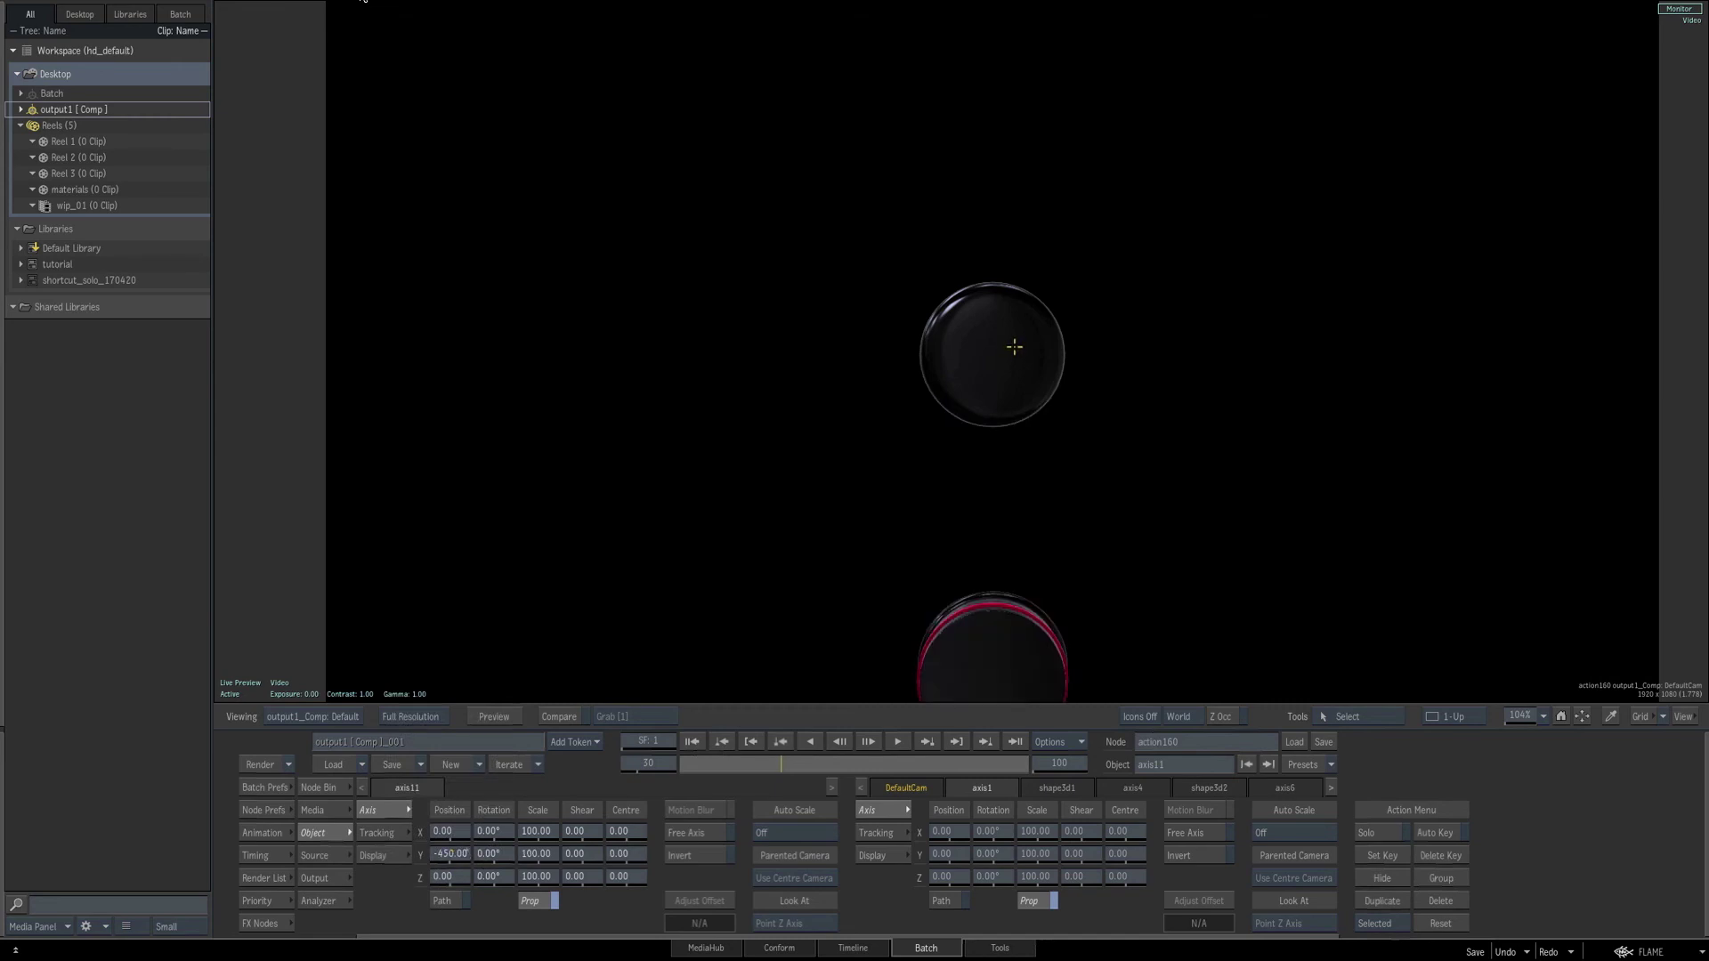
# Set the Y position of the crown's new parent axis above axis20 to -450.
pyautogui.press('`')
pyautogui.moveTo(1574, 256); pyautogui.dragTo(1461, 261)
pyautogui.click(1460, 260)
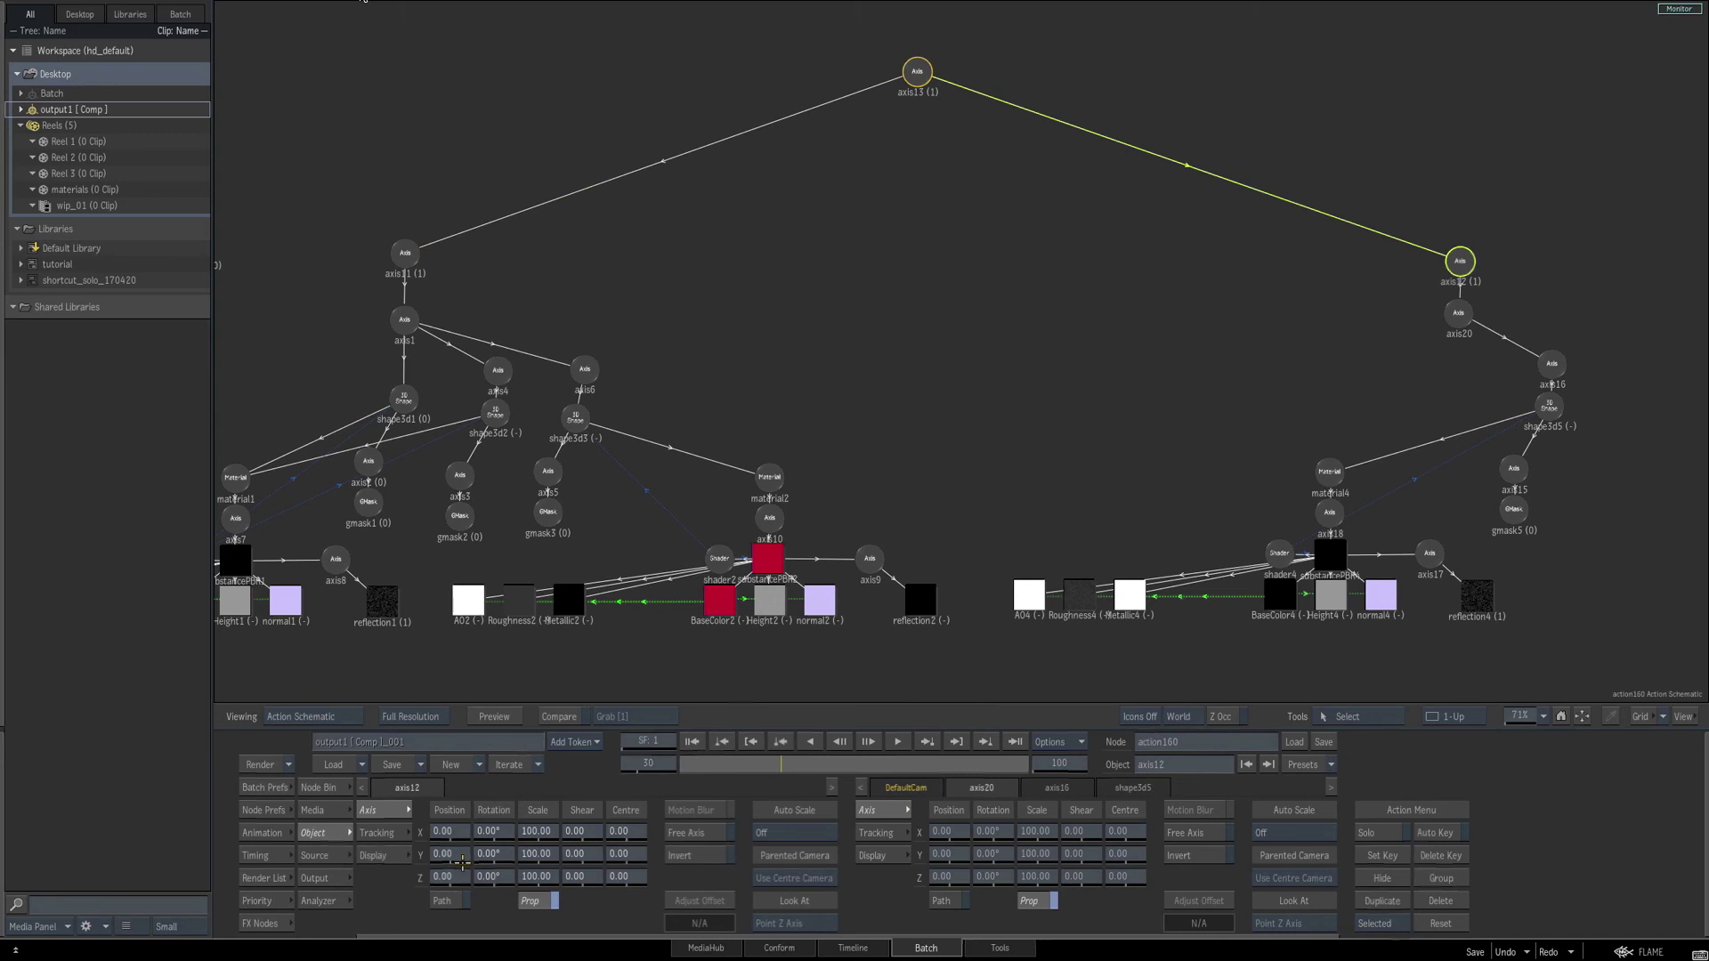
pyautogui.press('F1')
pyautogui.click(465, 832)
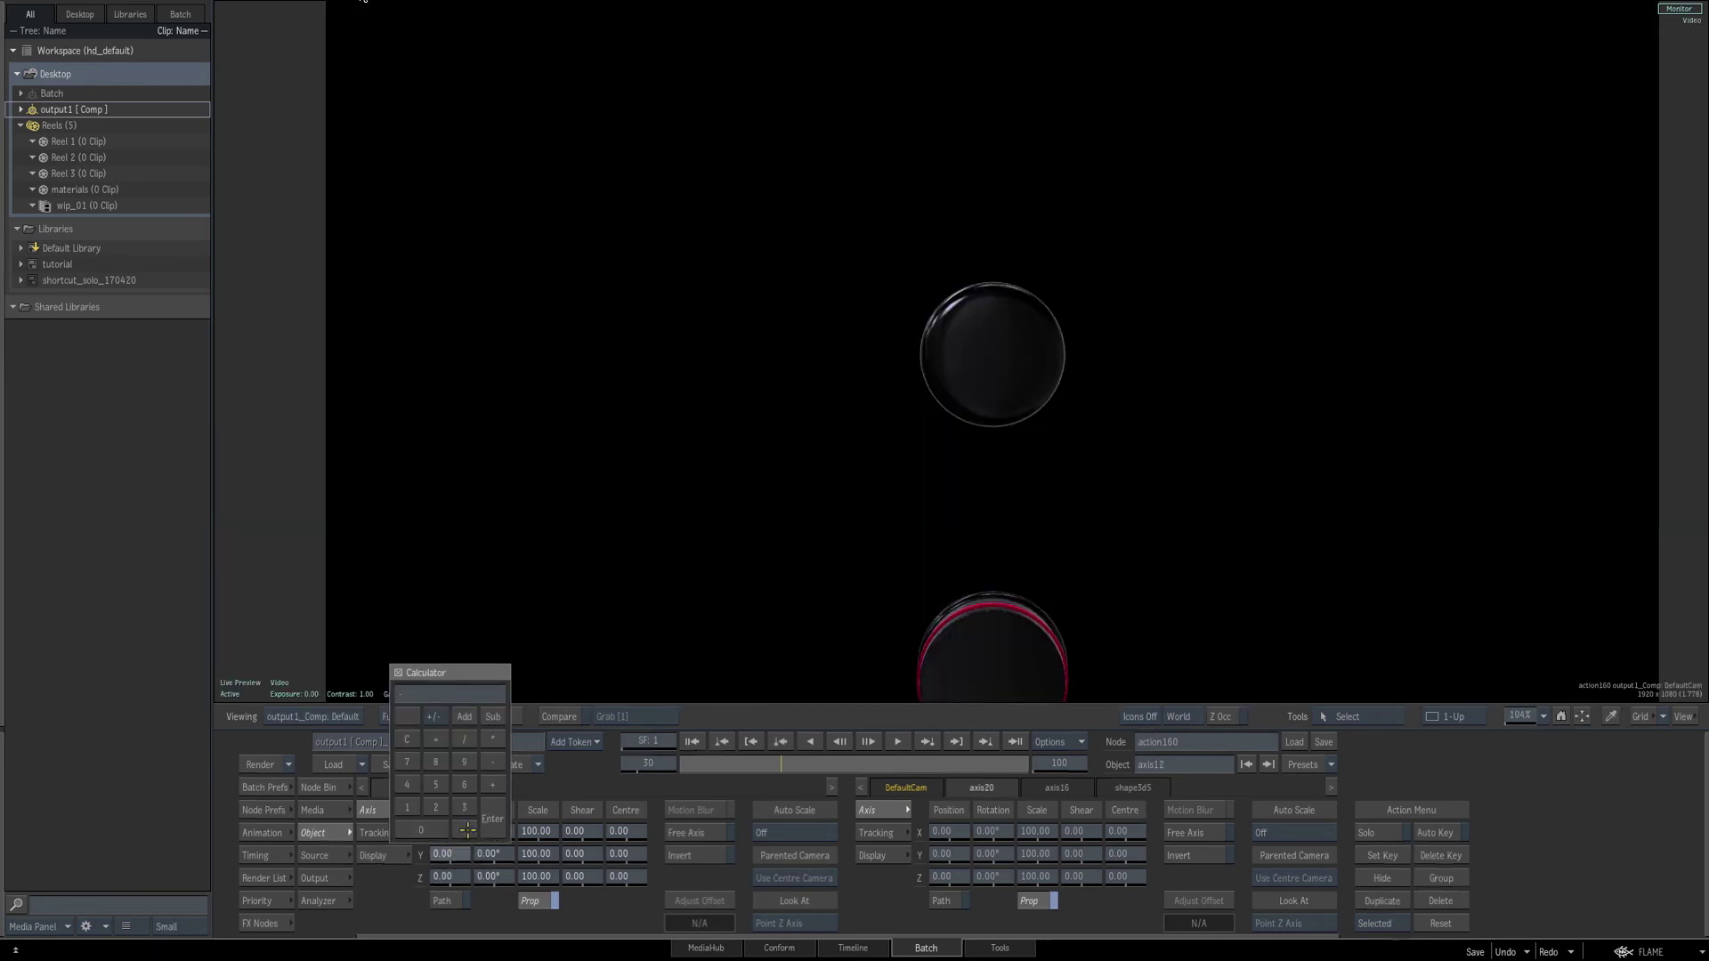
pyautogui.write('-450')
pyautogui.press('Return')
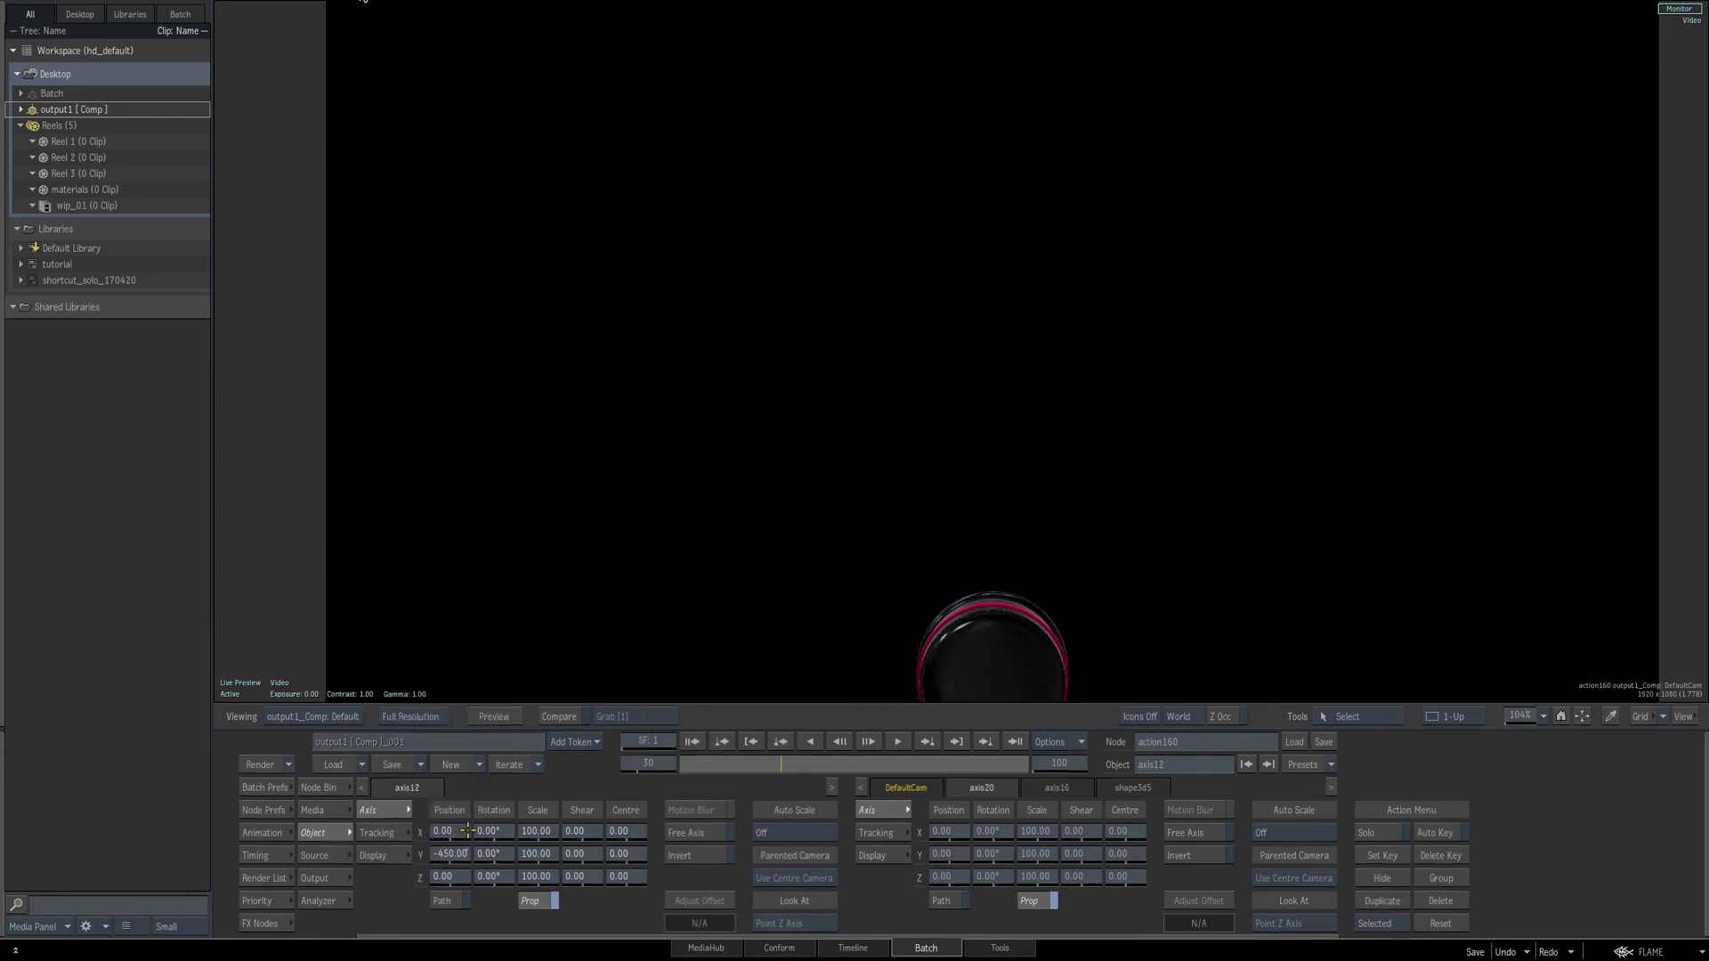
# Set the X rotation of the crown's parent axis above axis20 to 90°.
pyautogui.moveTo(489, 832); pyautogui.dragTo(518, 833)
pyautogui.click(492, 832)
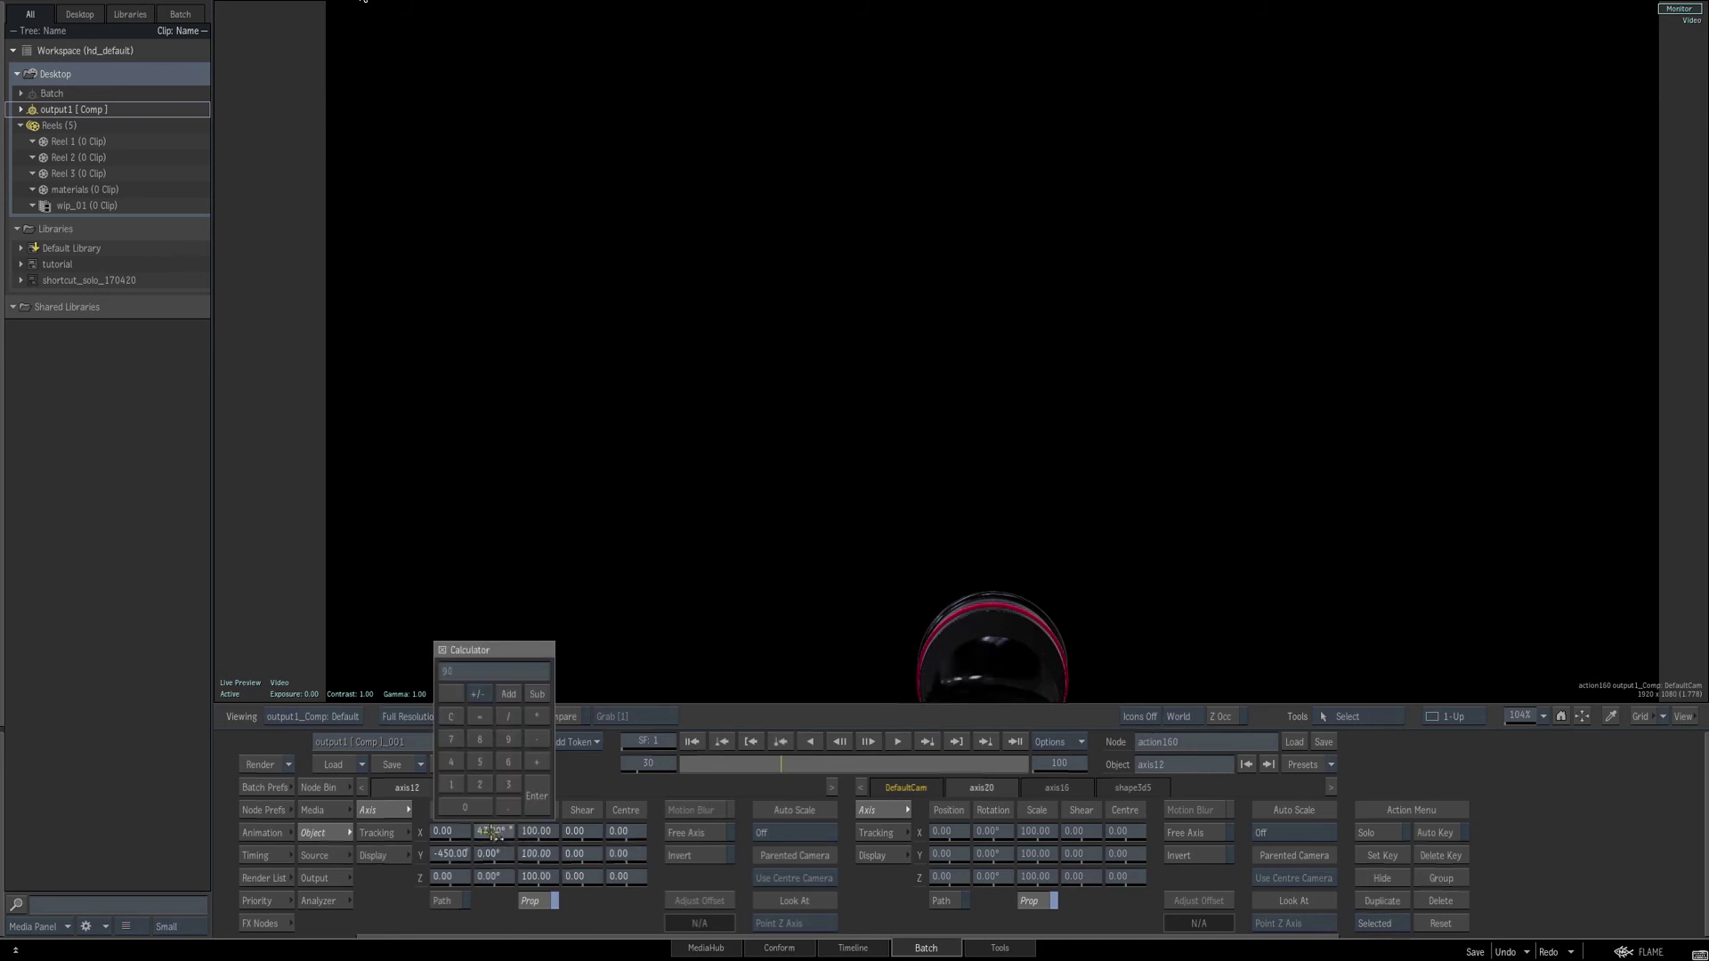
pyautogui.press('Return')
pyautogui.press('F4')
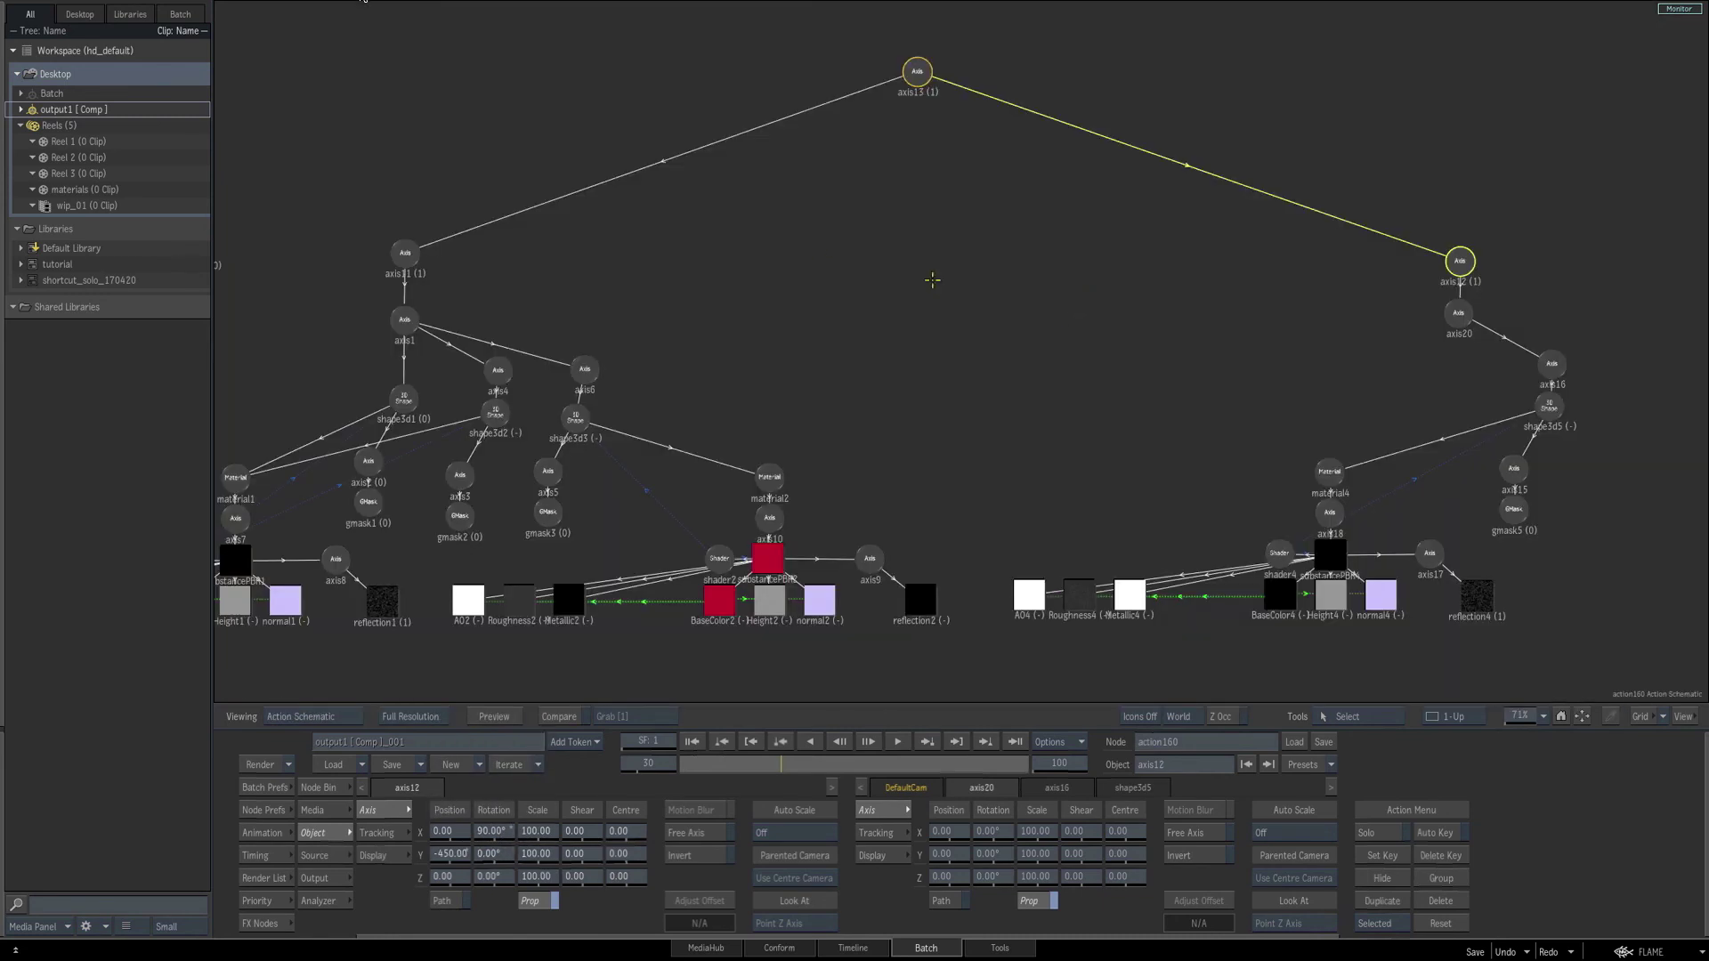
# Set the X rotation of the pusher's parent axis above axis1 to 90°.
pyautogui.click(404, 255)
pyautogui.press('F1')
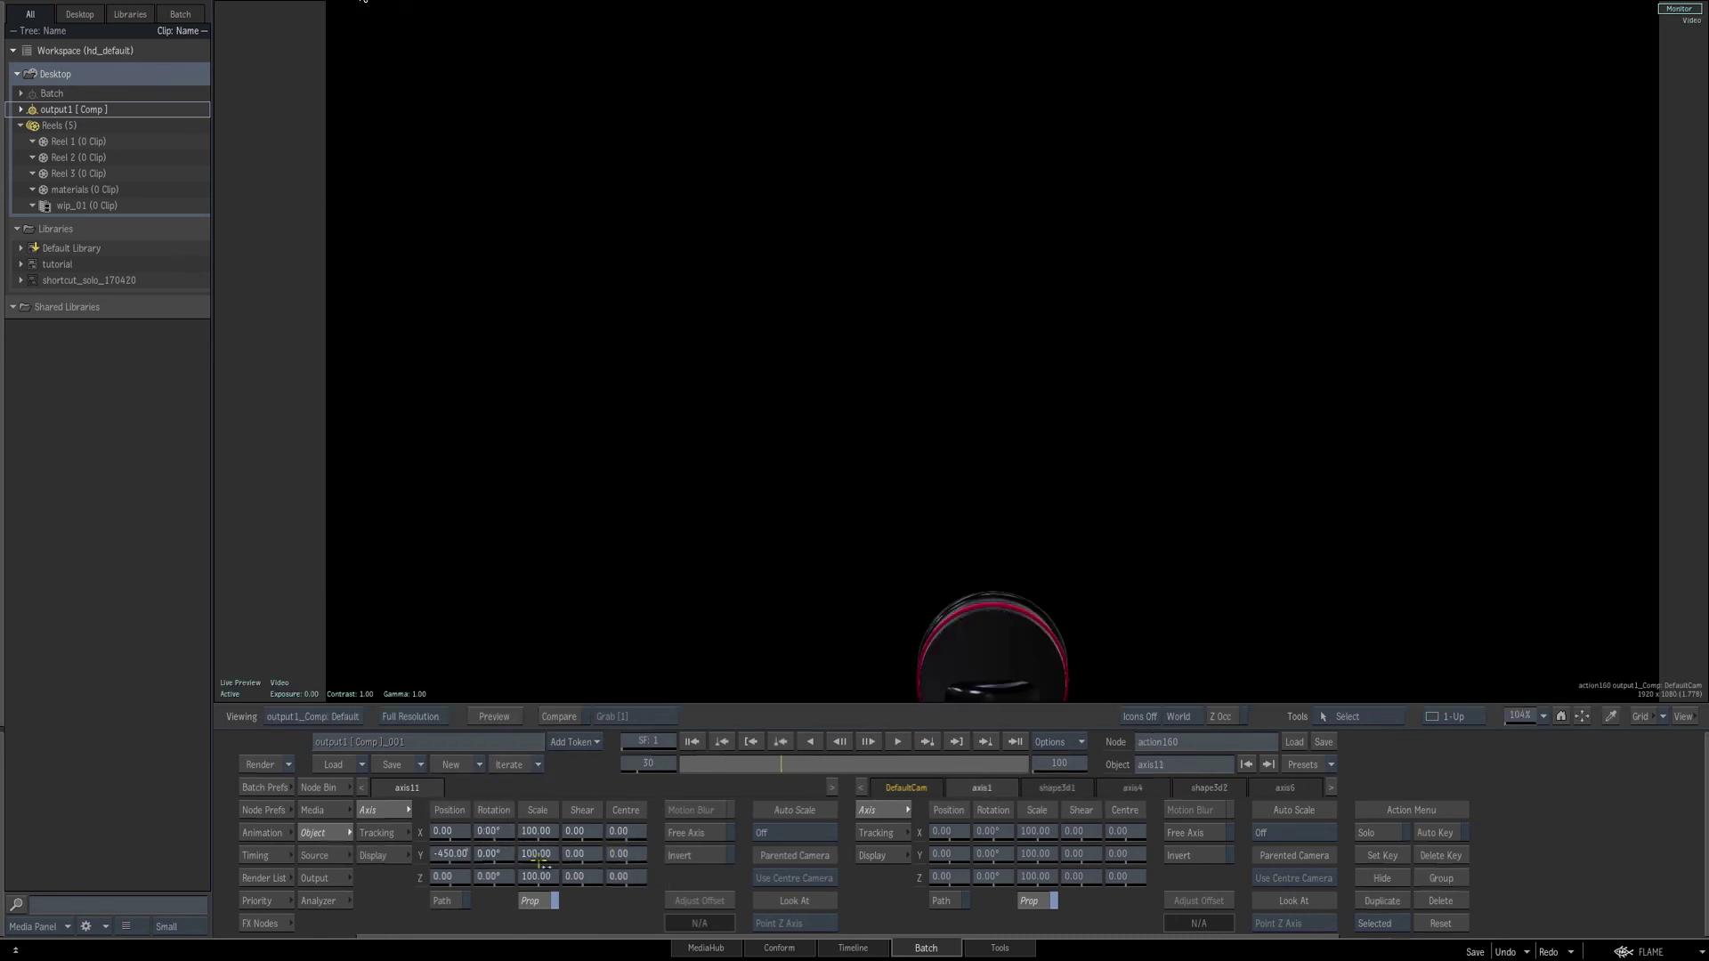
pyautogui.moveTo(494, 832); pyautogui.dragTo(518, 832)
pyautogui.click(493, 832)
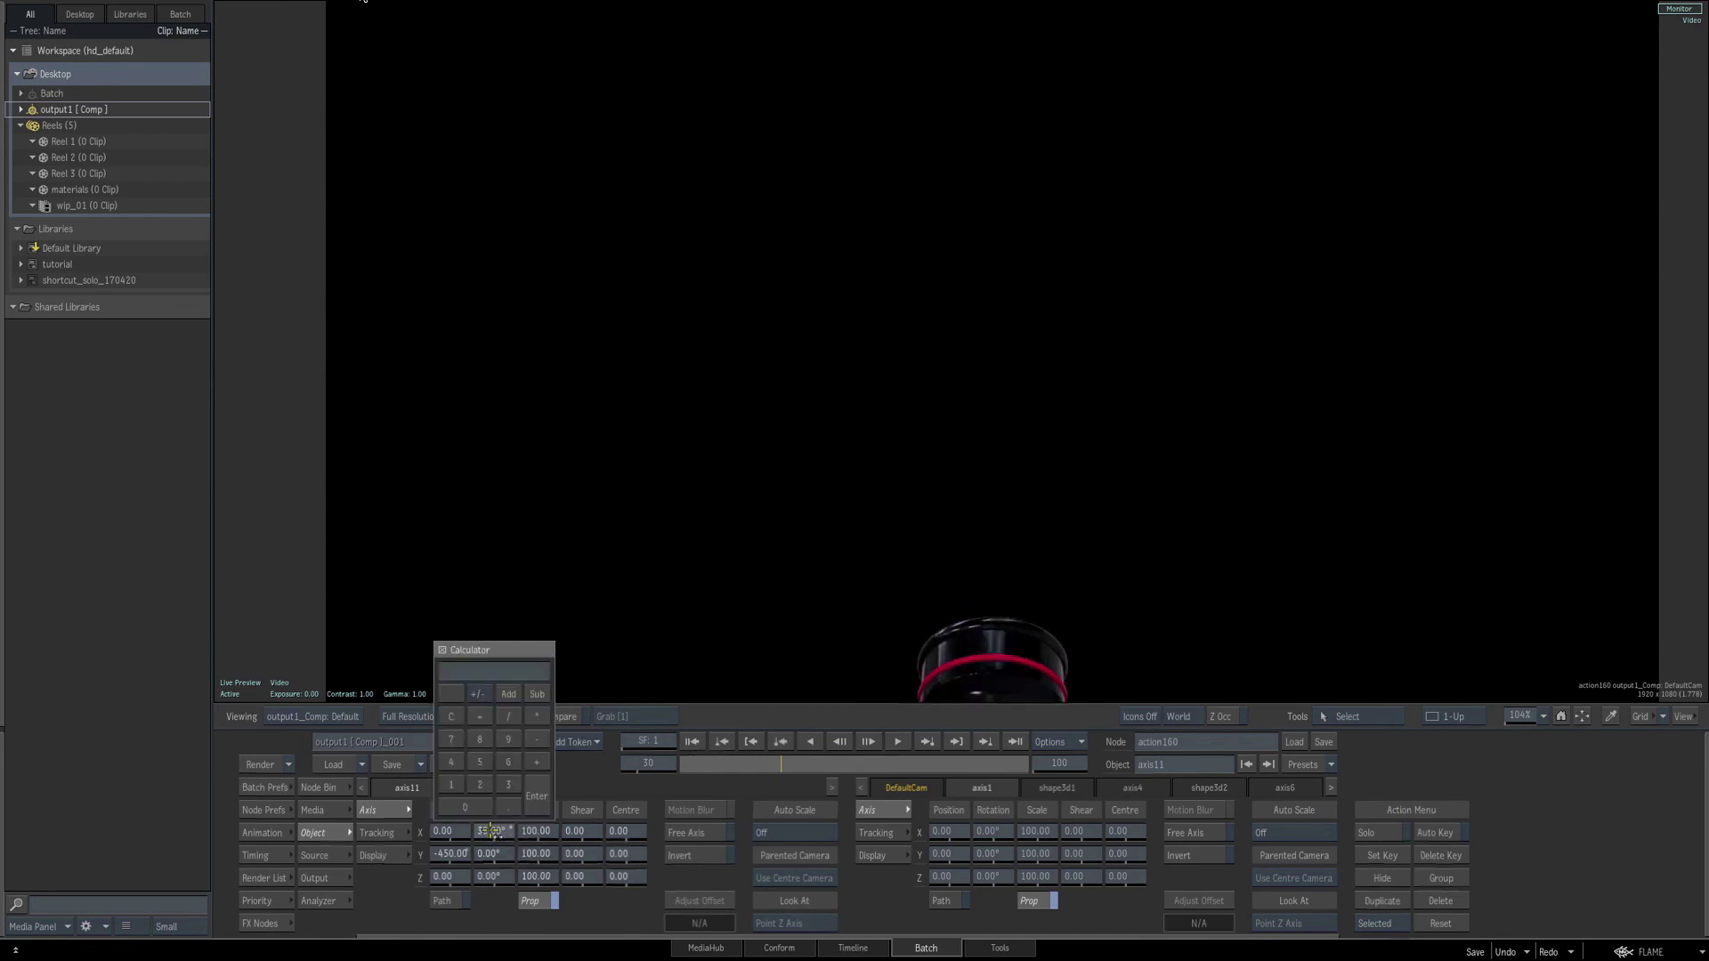
pyautogui.write('90')
pyautogui.press('Return')
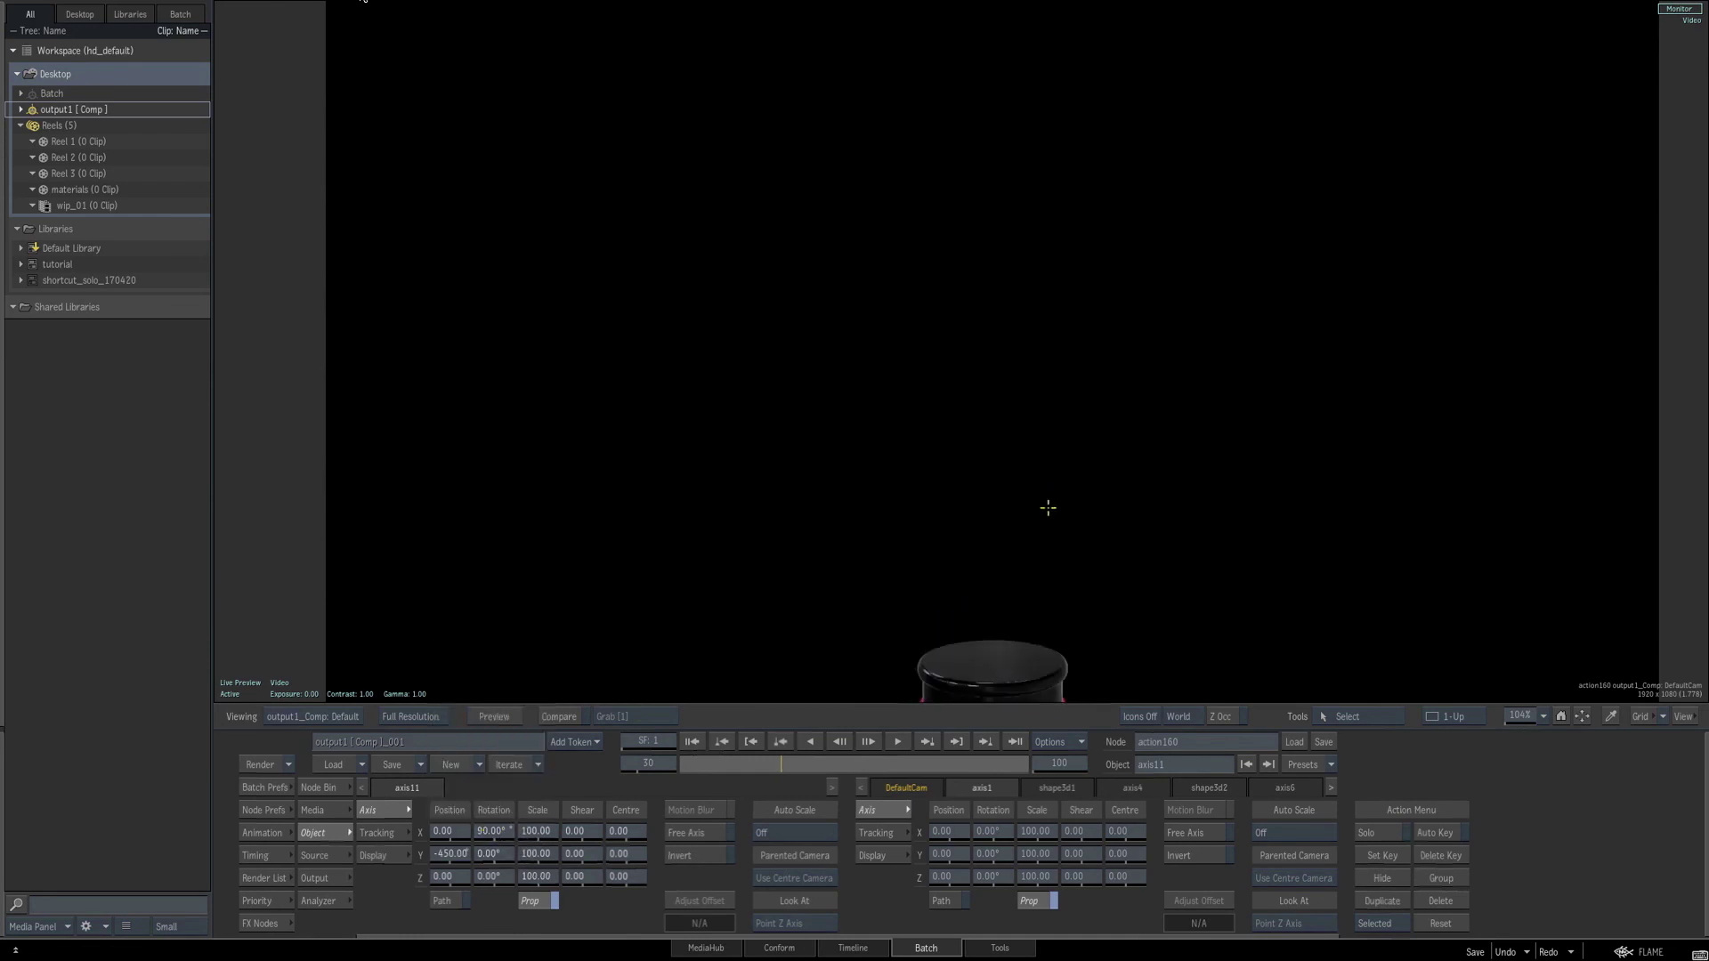
pyautogui.press('F4')
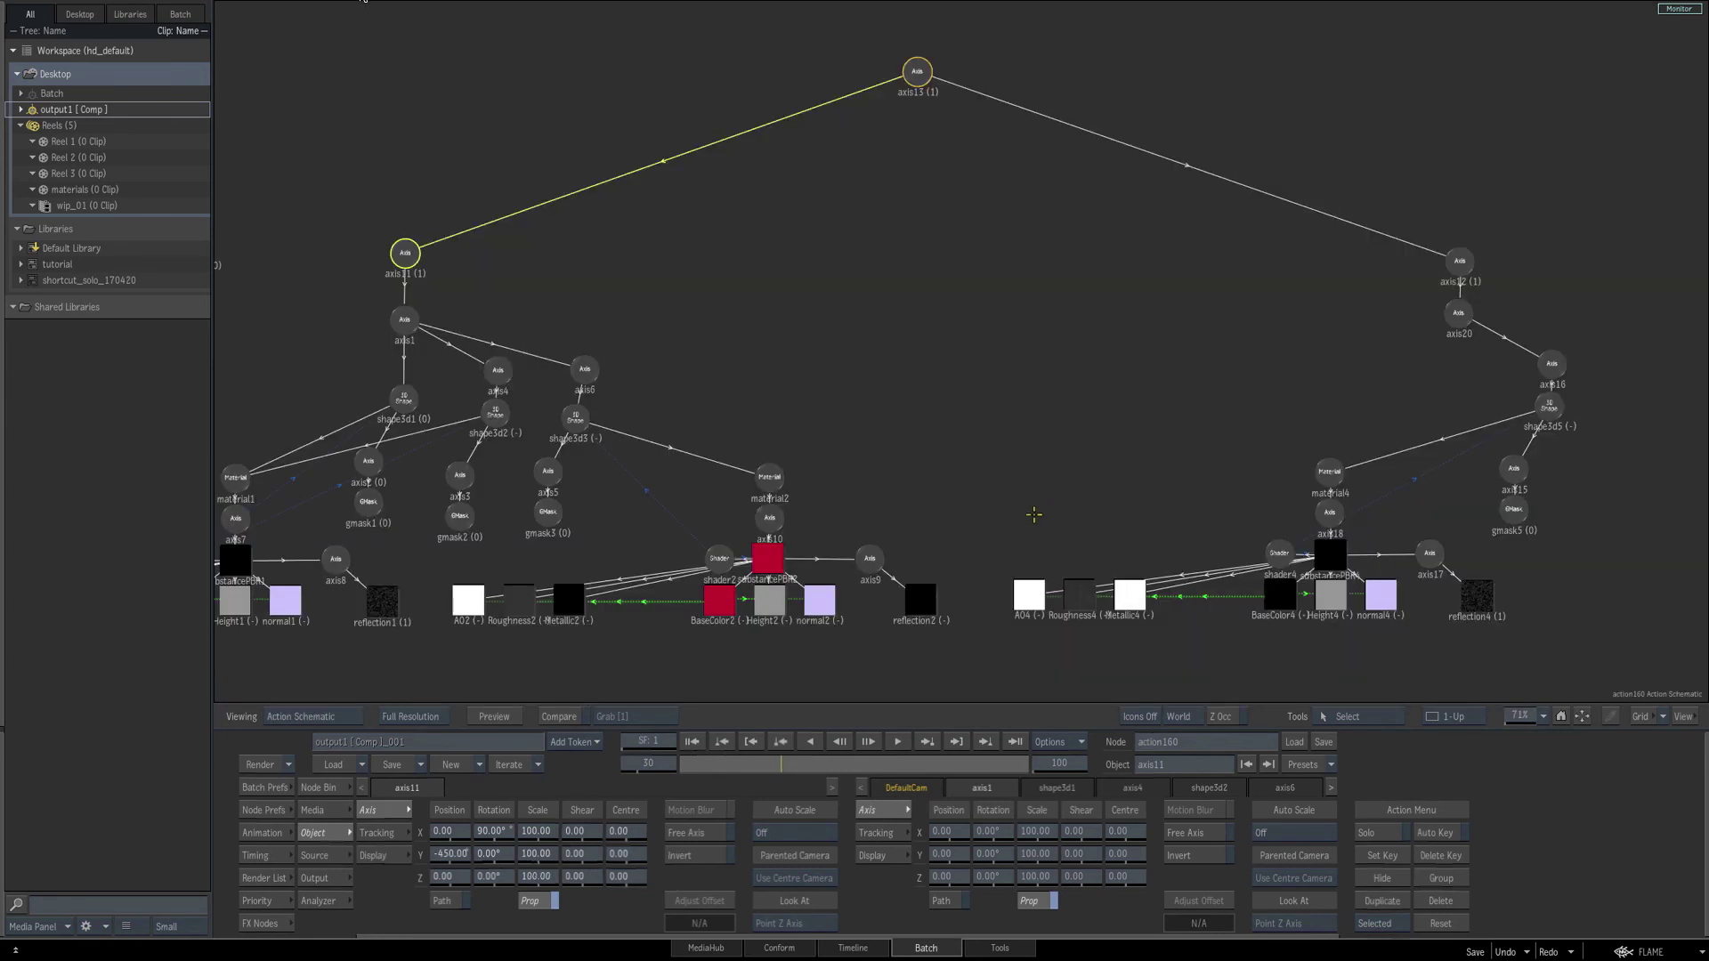
# Insert two parallel axes between the master axis and the pusher's parent axis so the pusher is instanced twice.
pyautogui.click(321, 787)
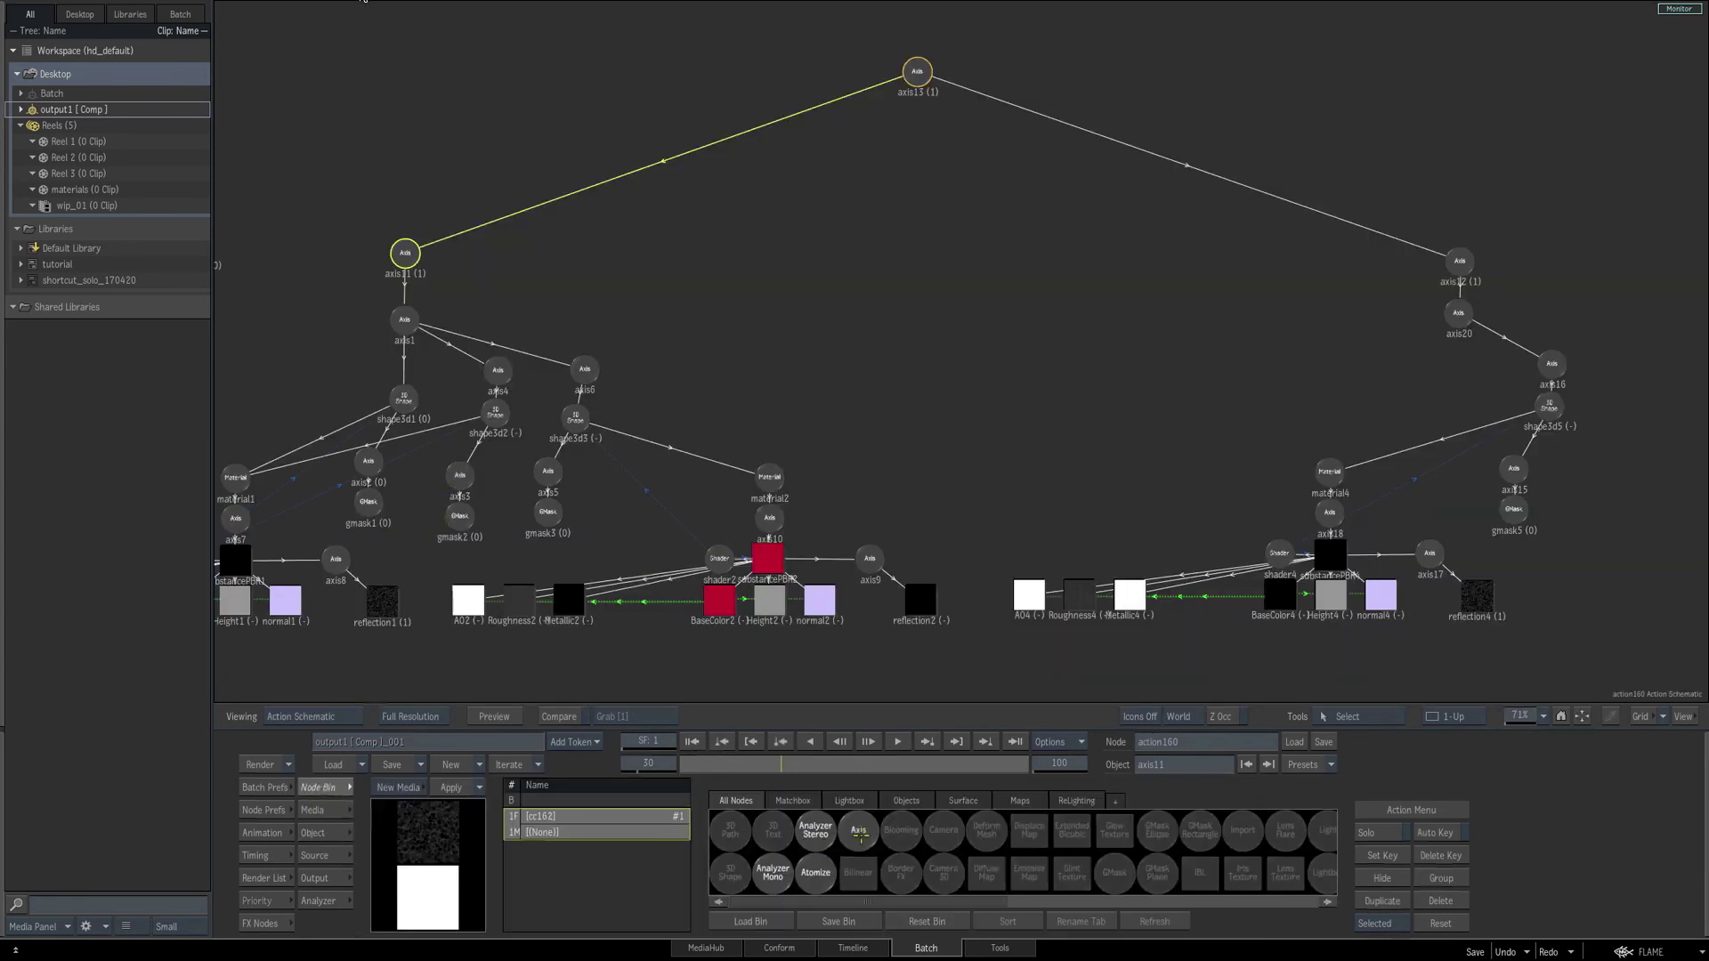
pyautogui.moveTo(860, 835); pyautogui.dragTo(510, 194)
pyautogui.hotkey('ctrl', 'd')
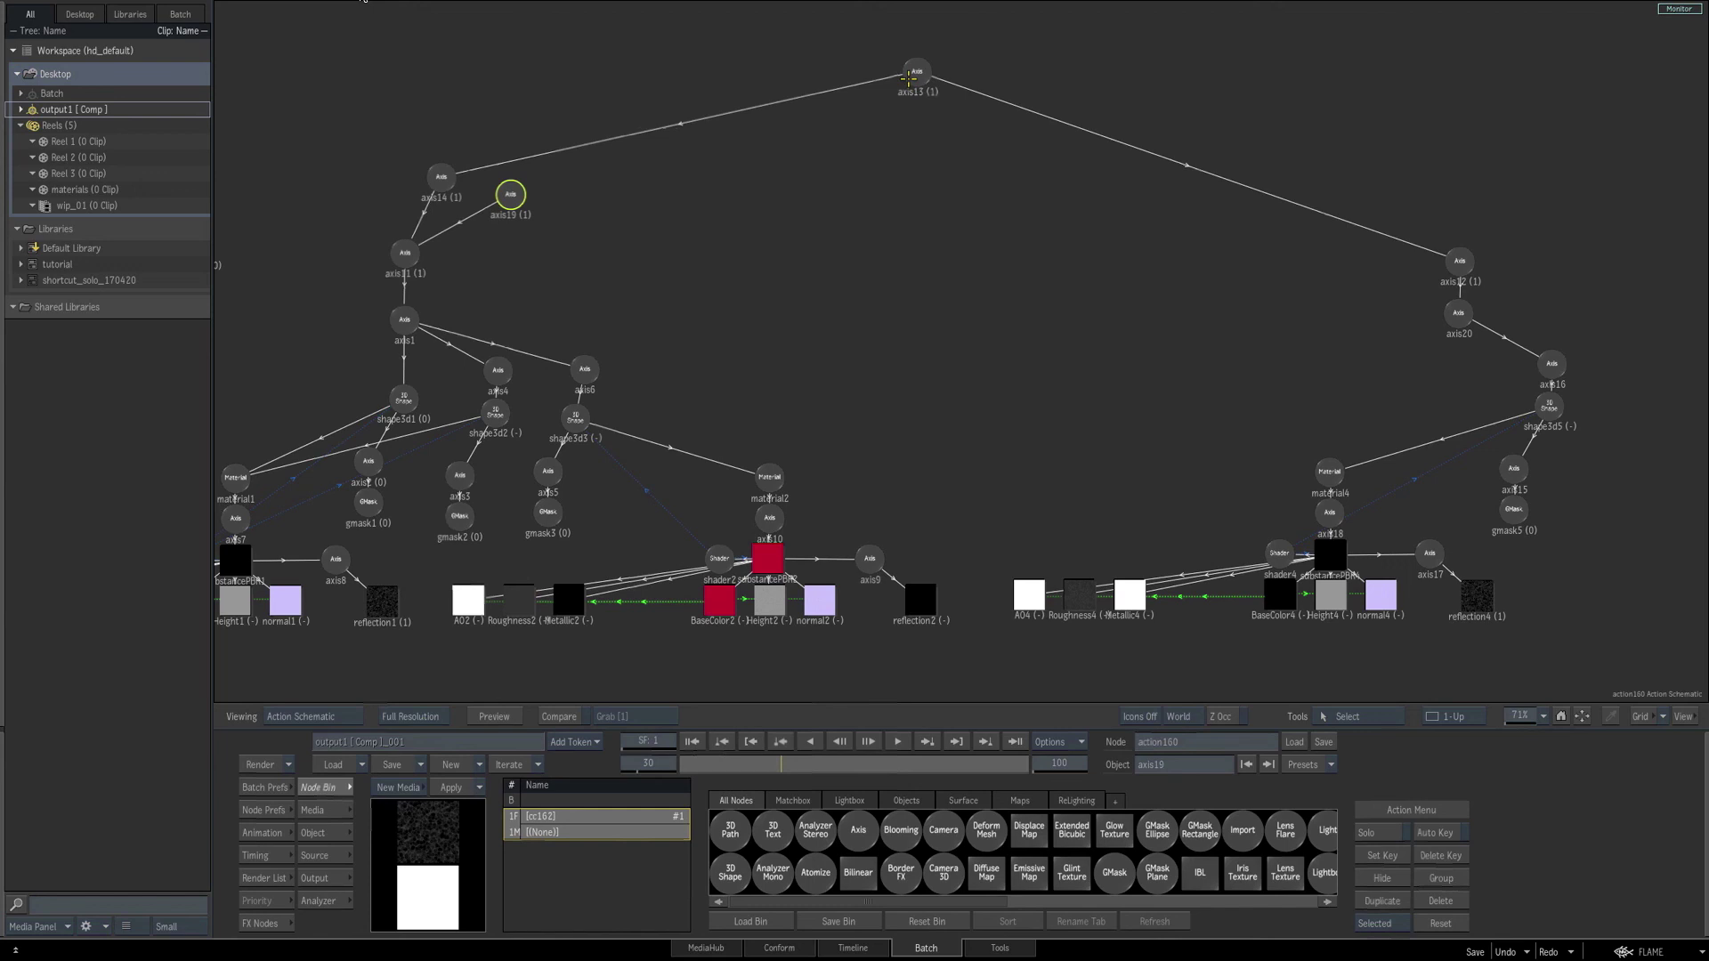
pyautogui.moveTo(908, 78)
pyautogui.mouseDown()
pyautogui.moveTo(510, 194)
pyautogui.moveTo(392, 176)
pyautogui.mouseUp()
pyautogui.moveTo(505, 199); pyautogui.dragTo(471, 183)
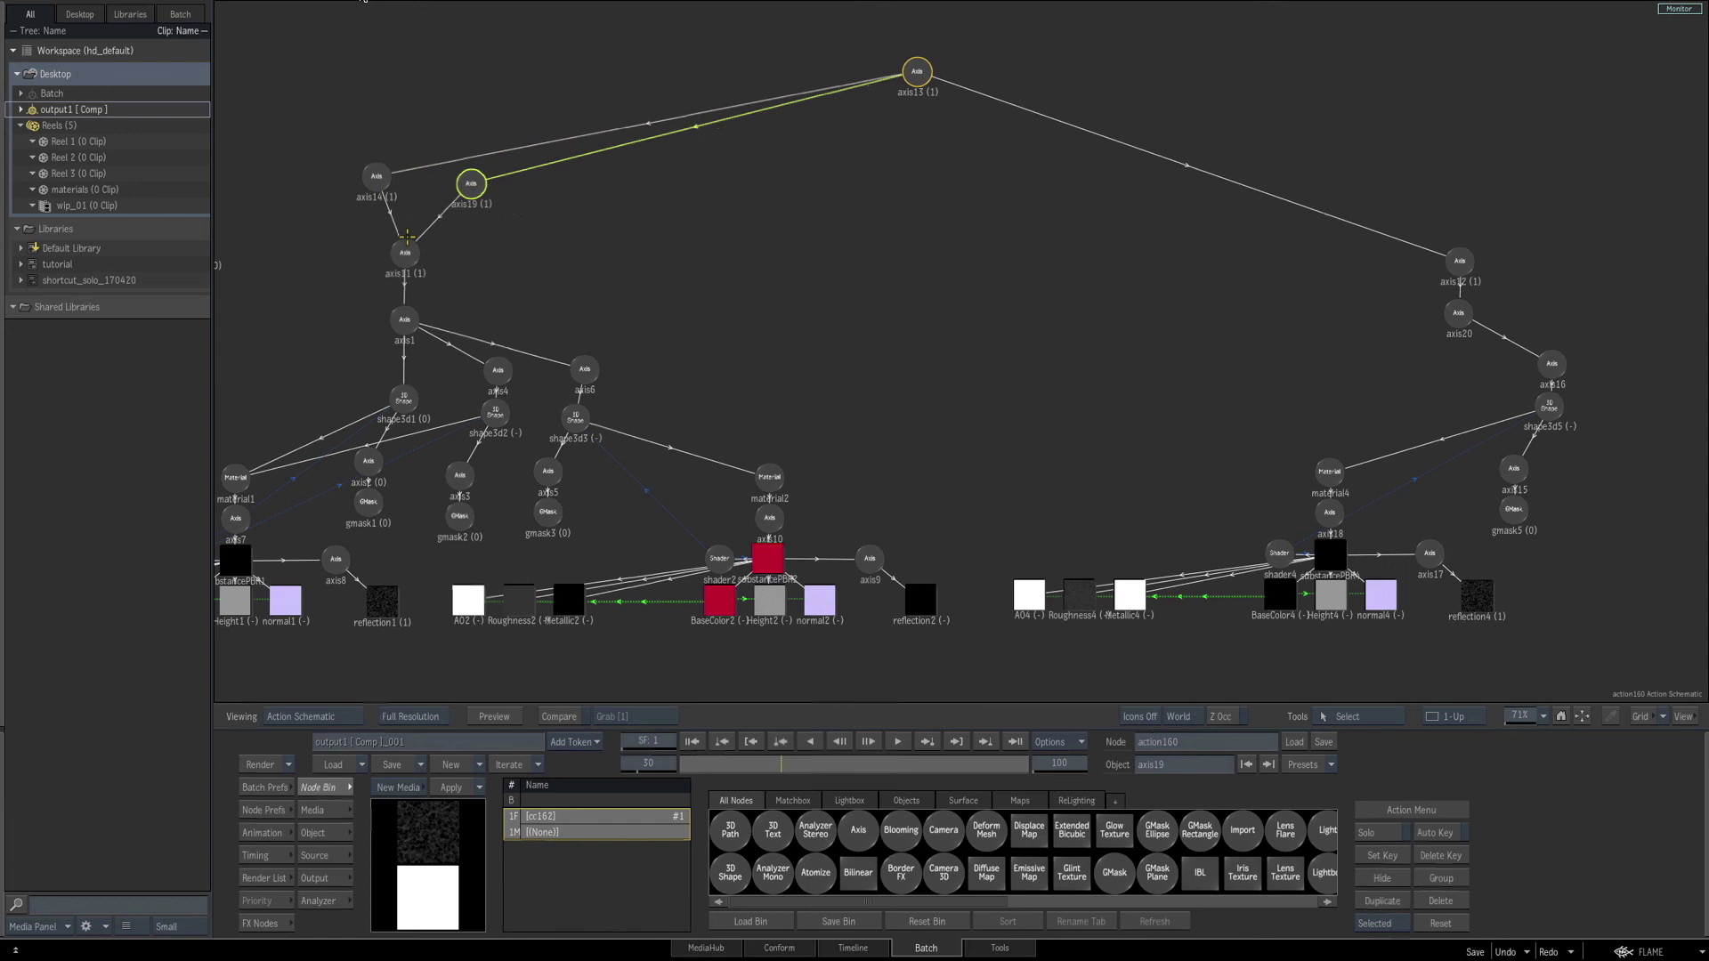
# Set the Z rotation of axis14, the first of the two parallel pusher axes, to -45°.
pyautogui.moveTo(375, 175); pyautogui.dragTo(376, 179)
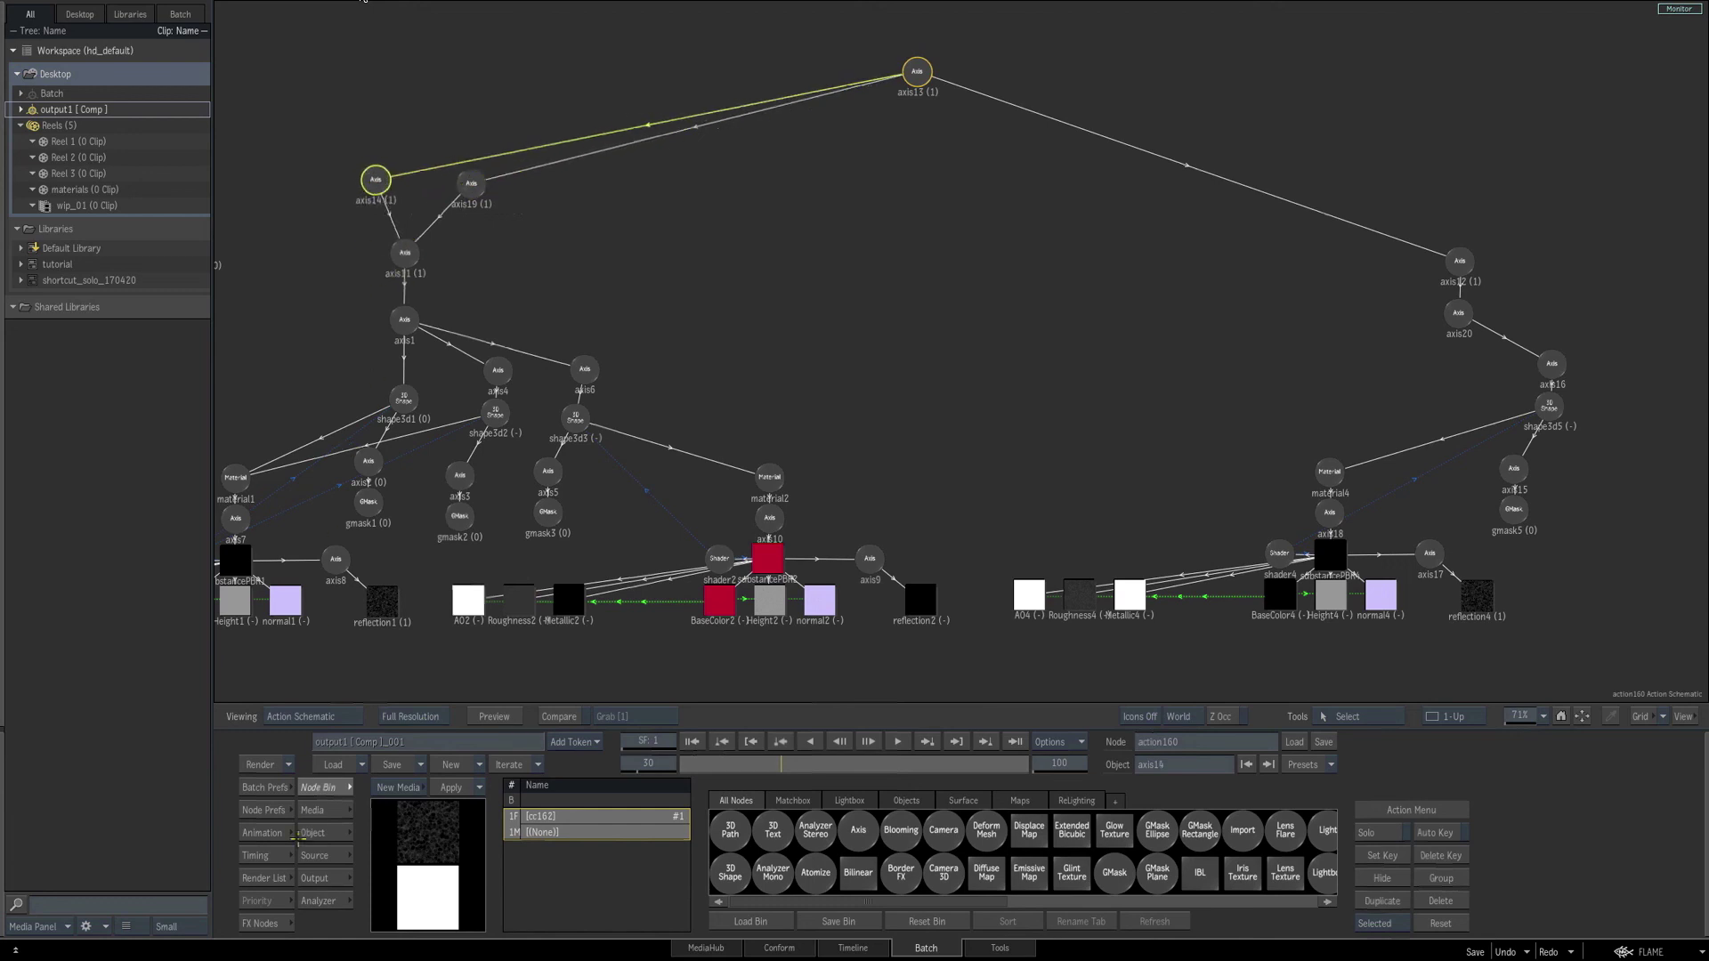
pyautogui.click(324, 833)
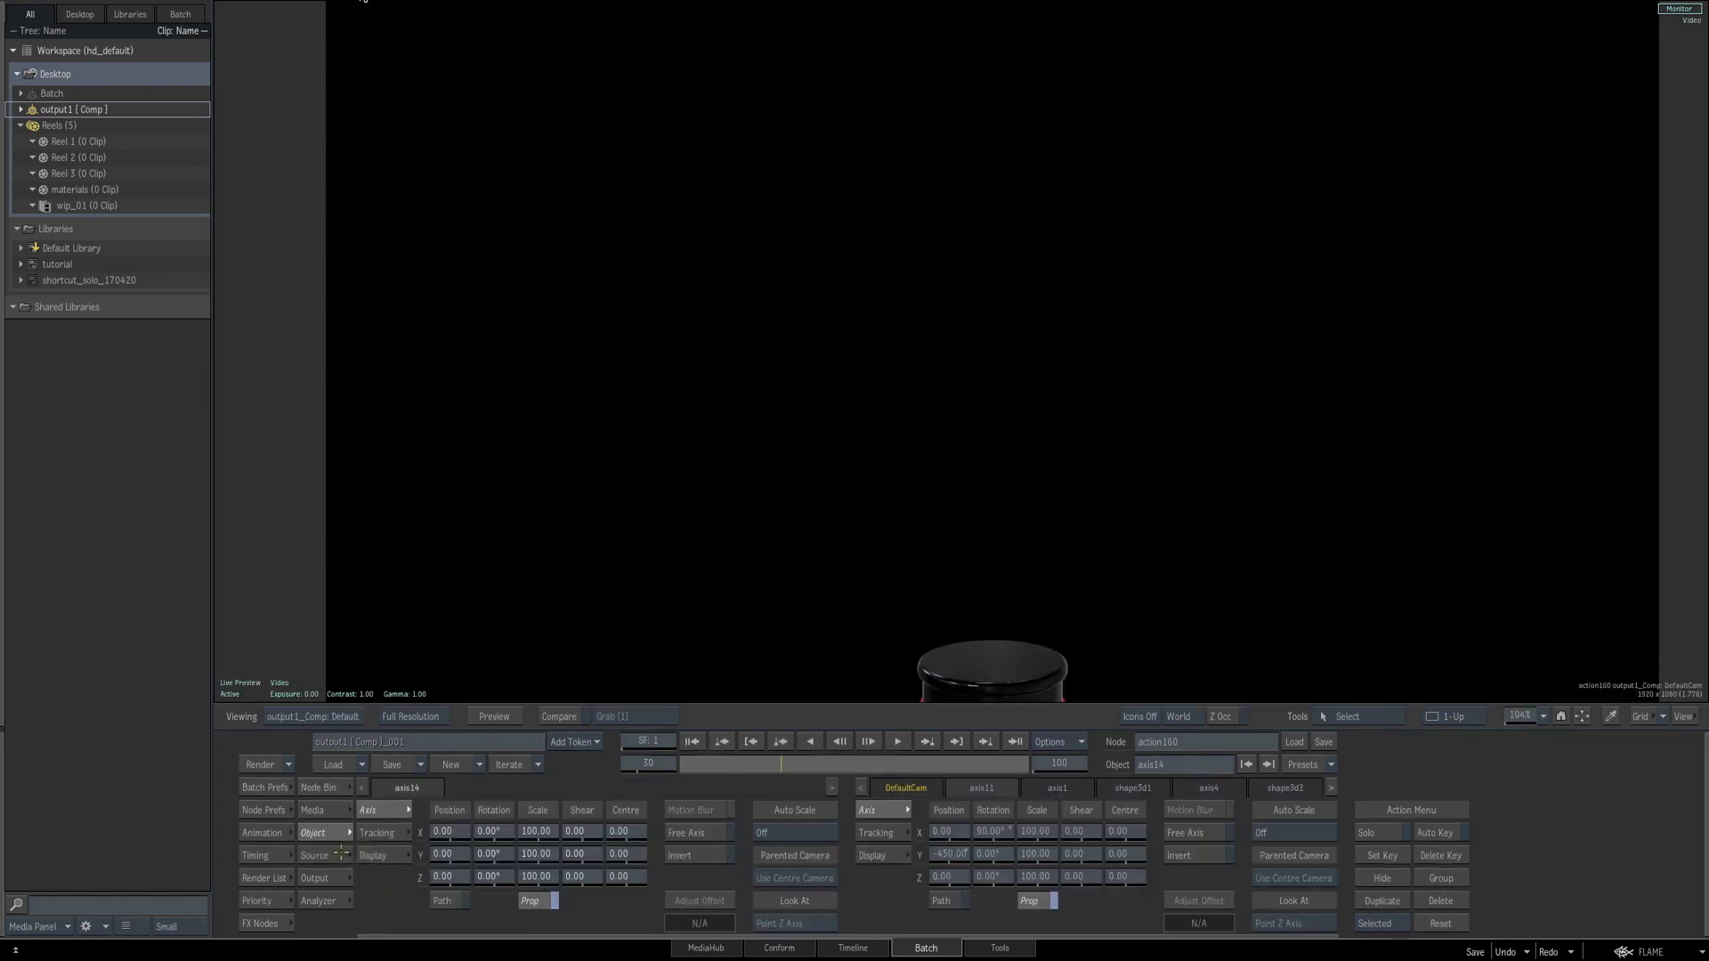
pyautogui.press('F1')
pyautogui.moveTo(1000, 449); pyautogui.dragTo(973, 344)
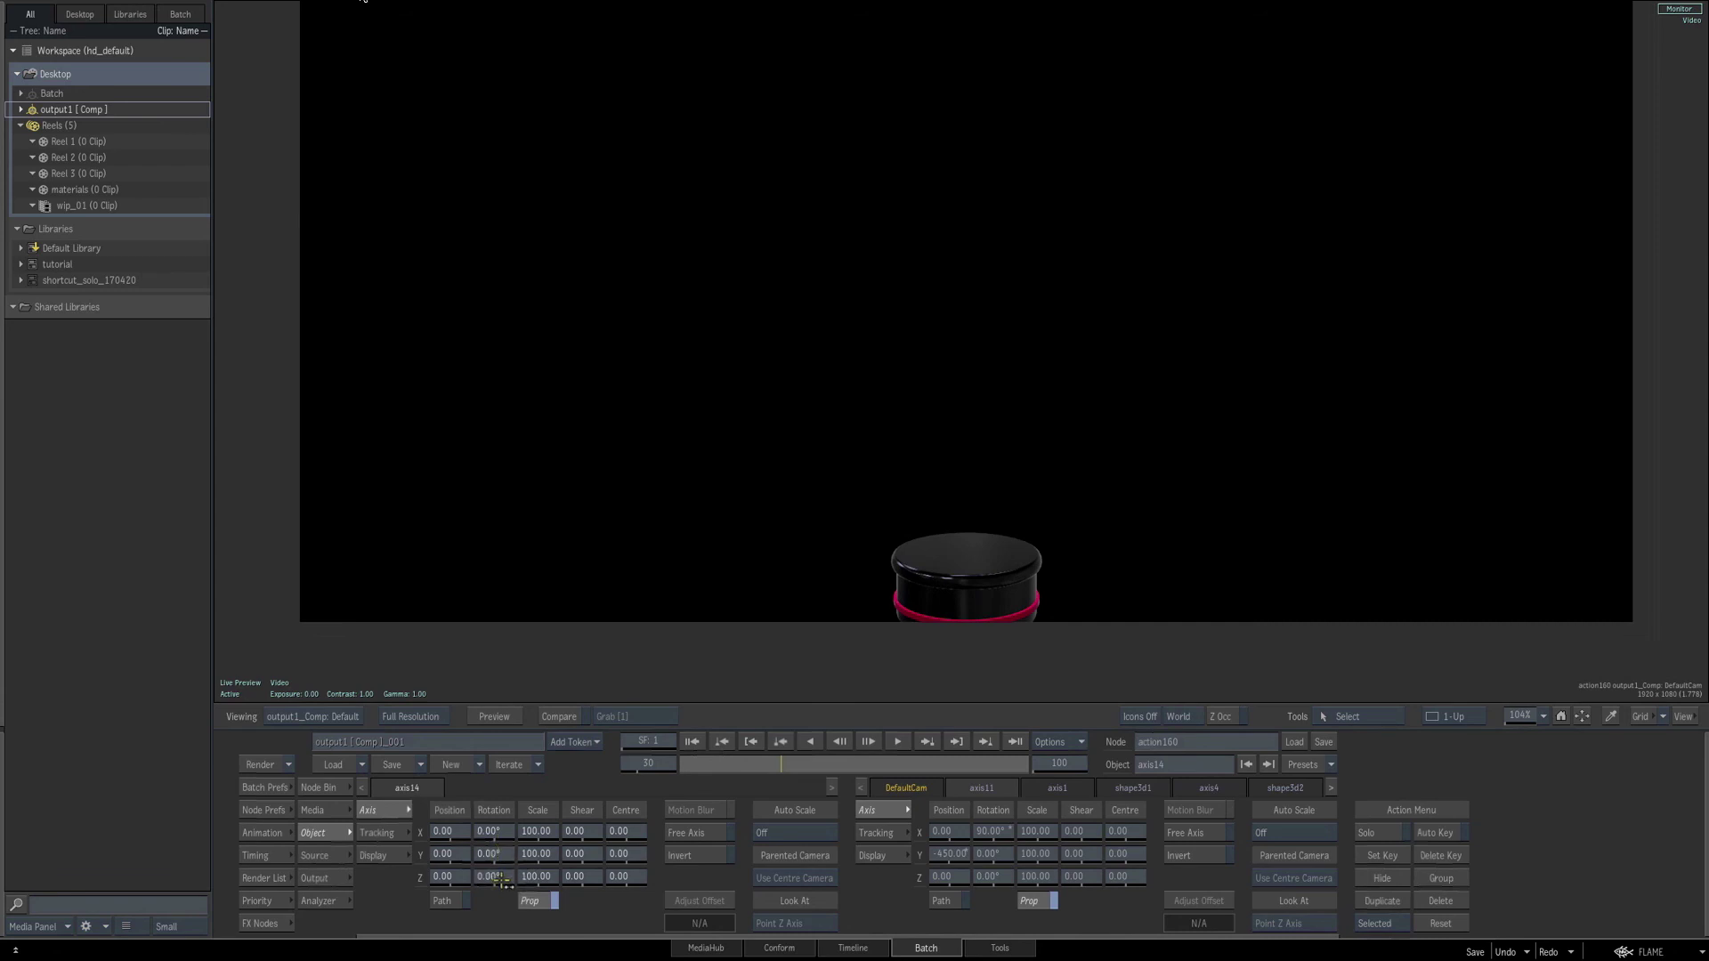
pyautogui.moveTo(494, 877); pyautogui.dragTo(495, 879)
pyautogui.click(495, 879)
pyautogui.write('-')
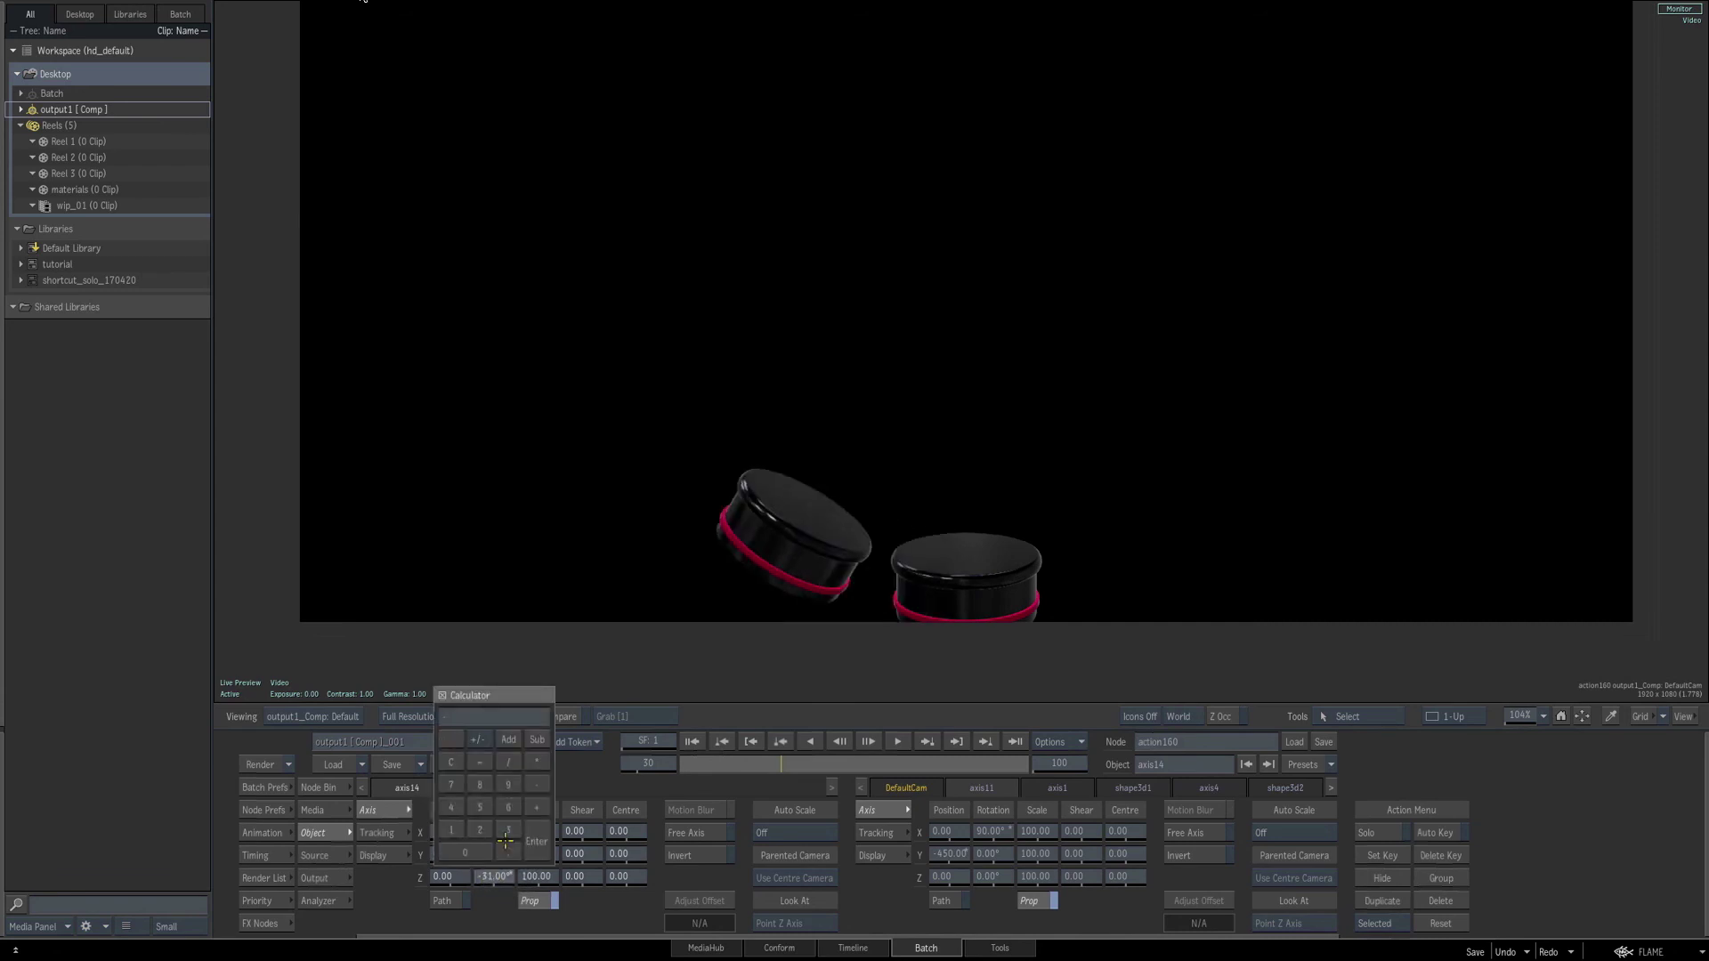
pyautogui.write('55')
pyautogui.press('Return')
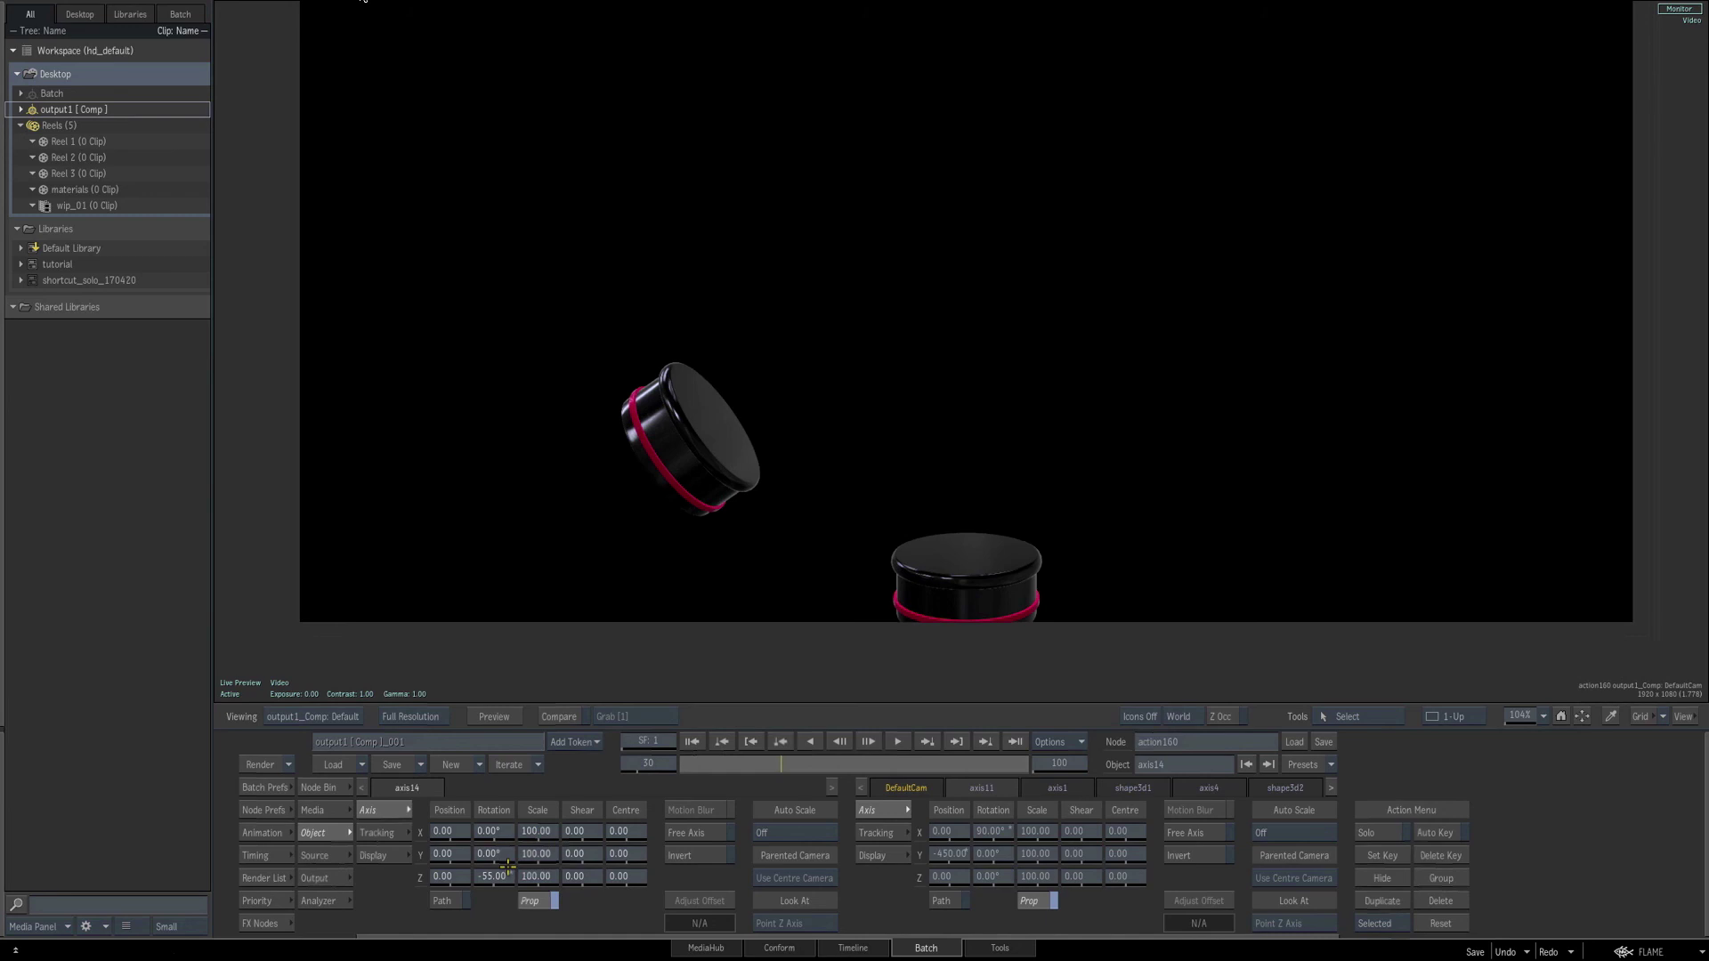
pyautogui.click(496, 864)
pyautogui.write('-45')
pyautogui.press('Return')
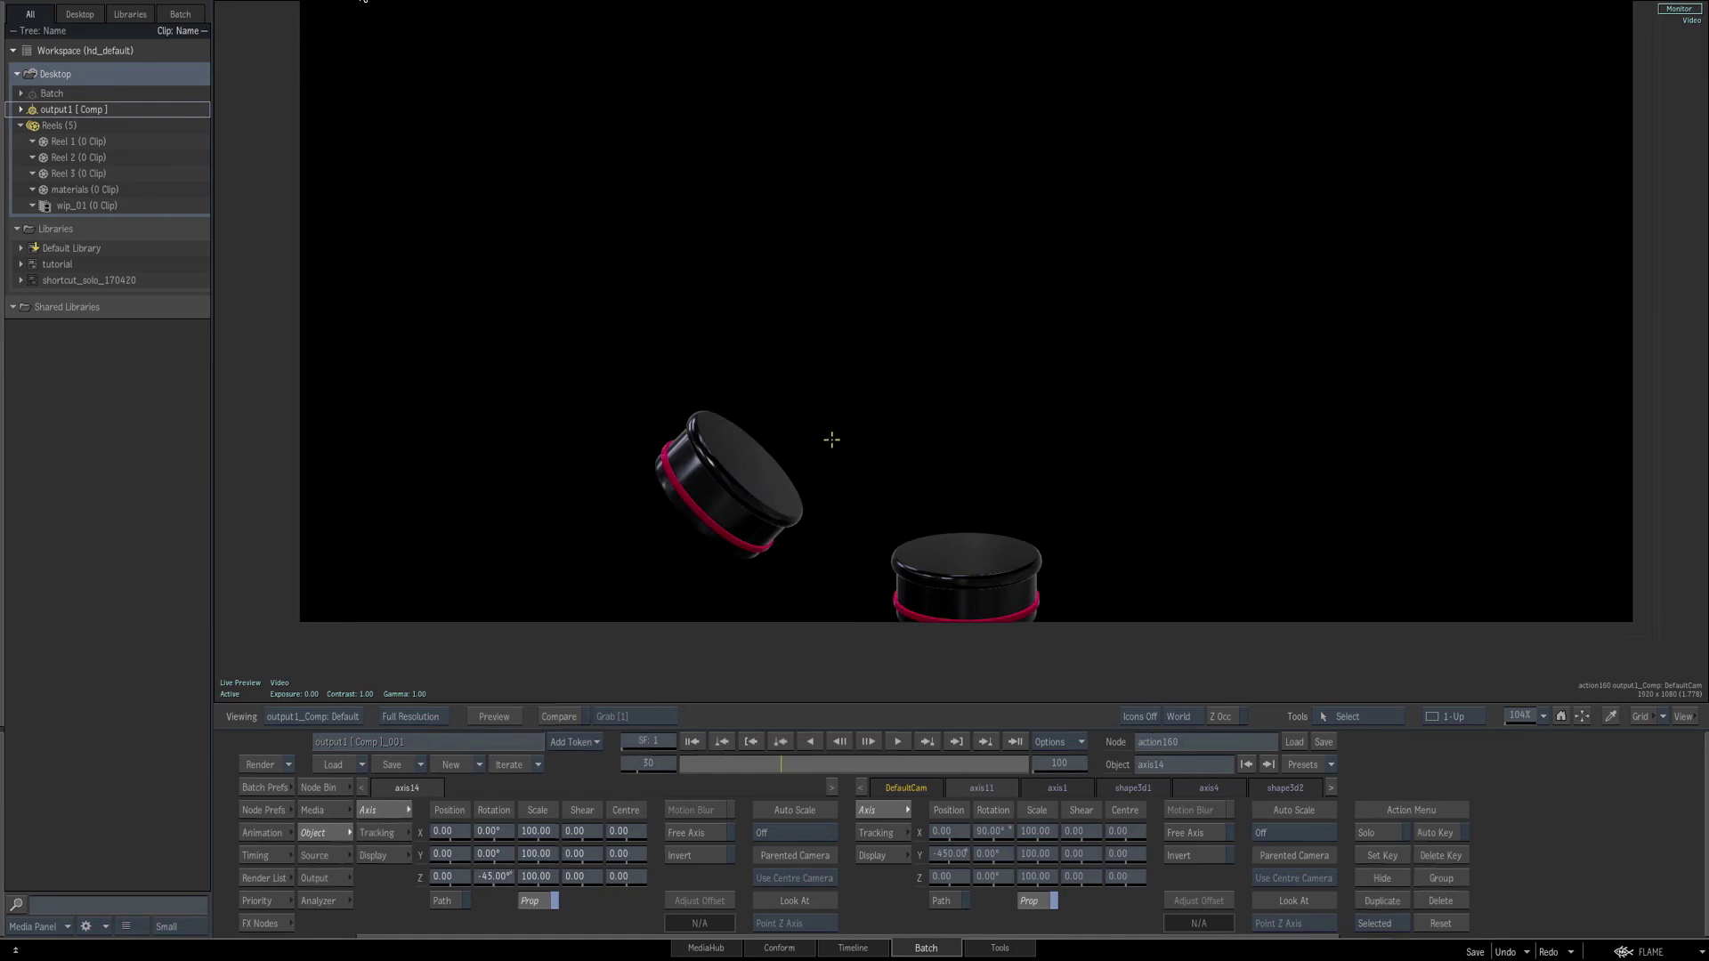
# Set the Z rotation of axis19, the second of the two parallel pusher axes, to 45°.
pyautogui.press('F4')
pyautogui.click(461, 185)
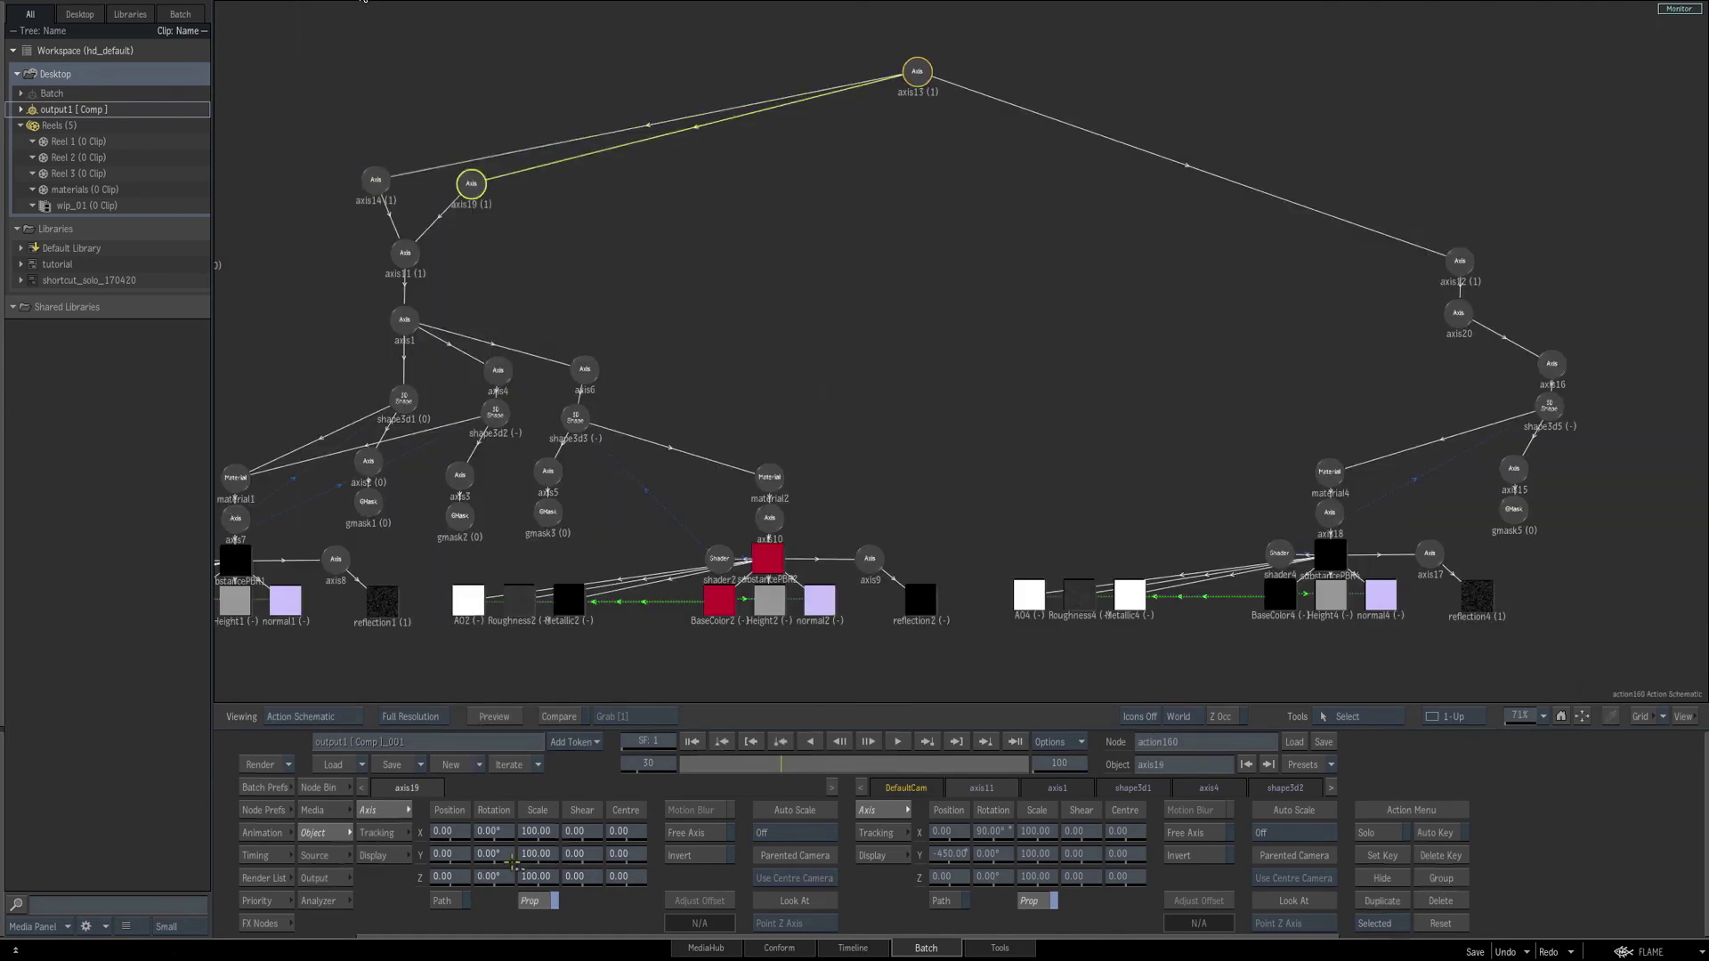
pyautogui.press('F1')
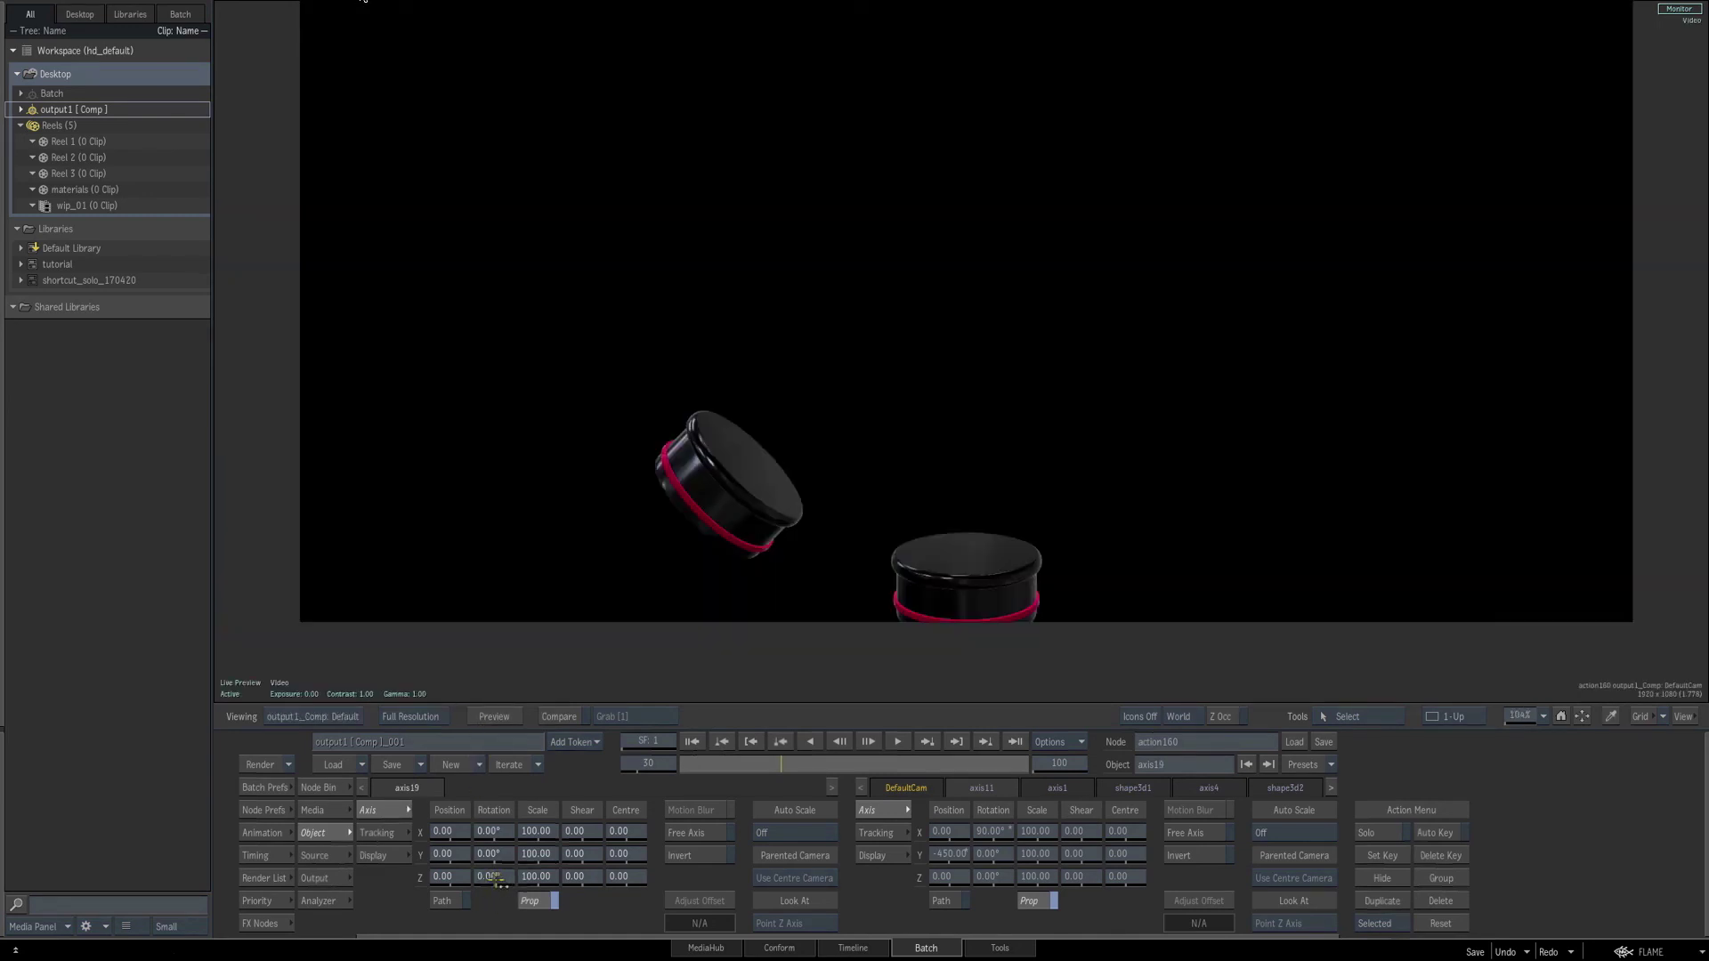
pyautogui.click(489, 877)
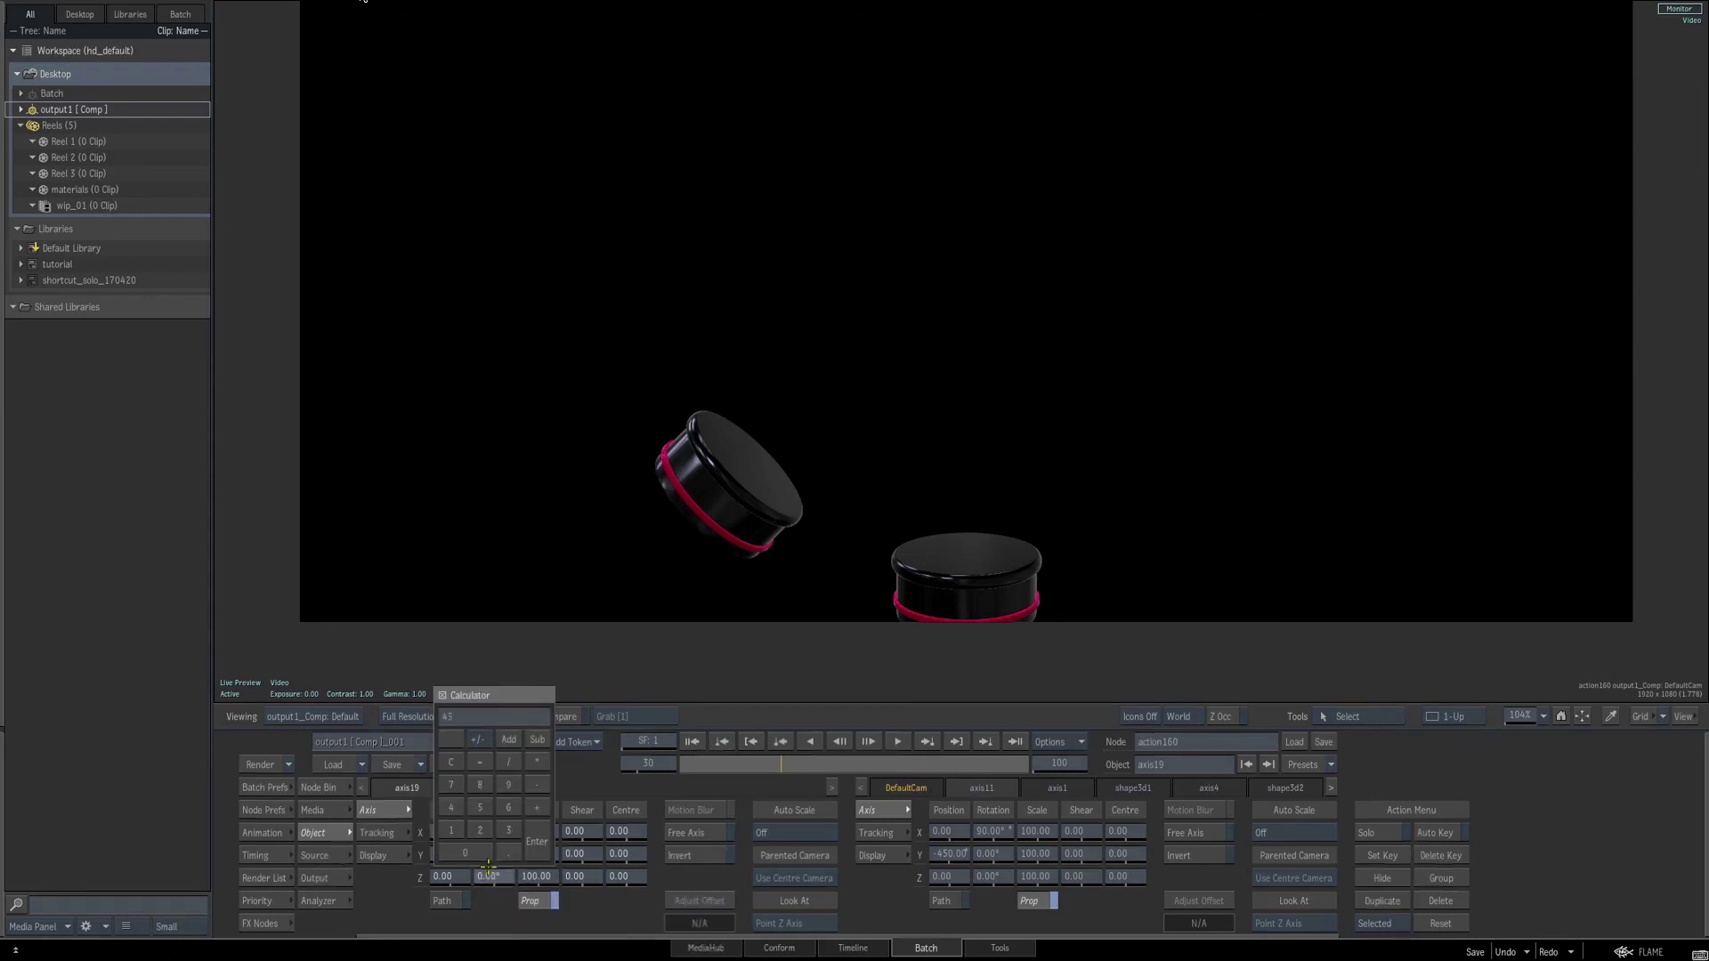
pyautogui.write('45')
pyautogui.press('Return')
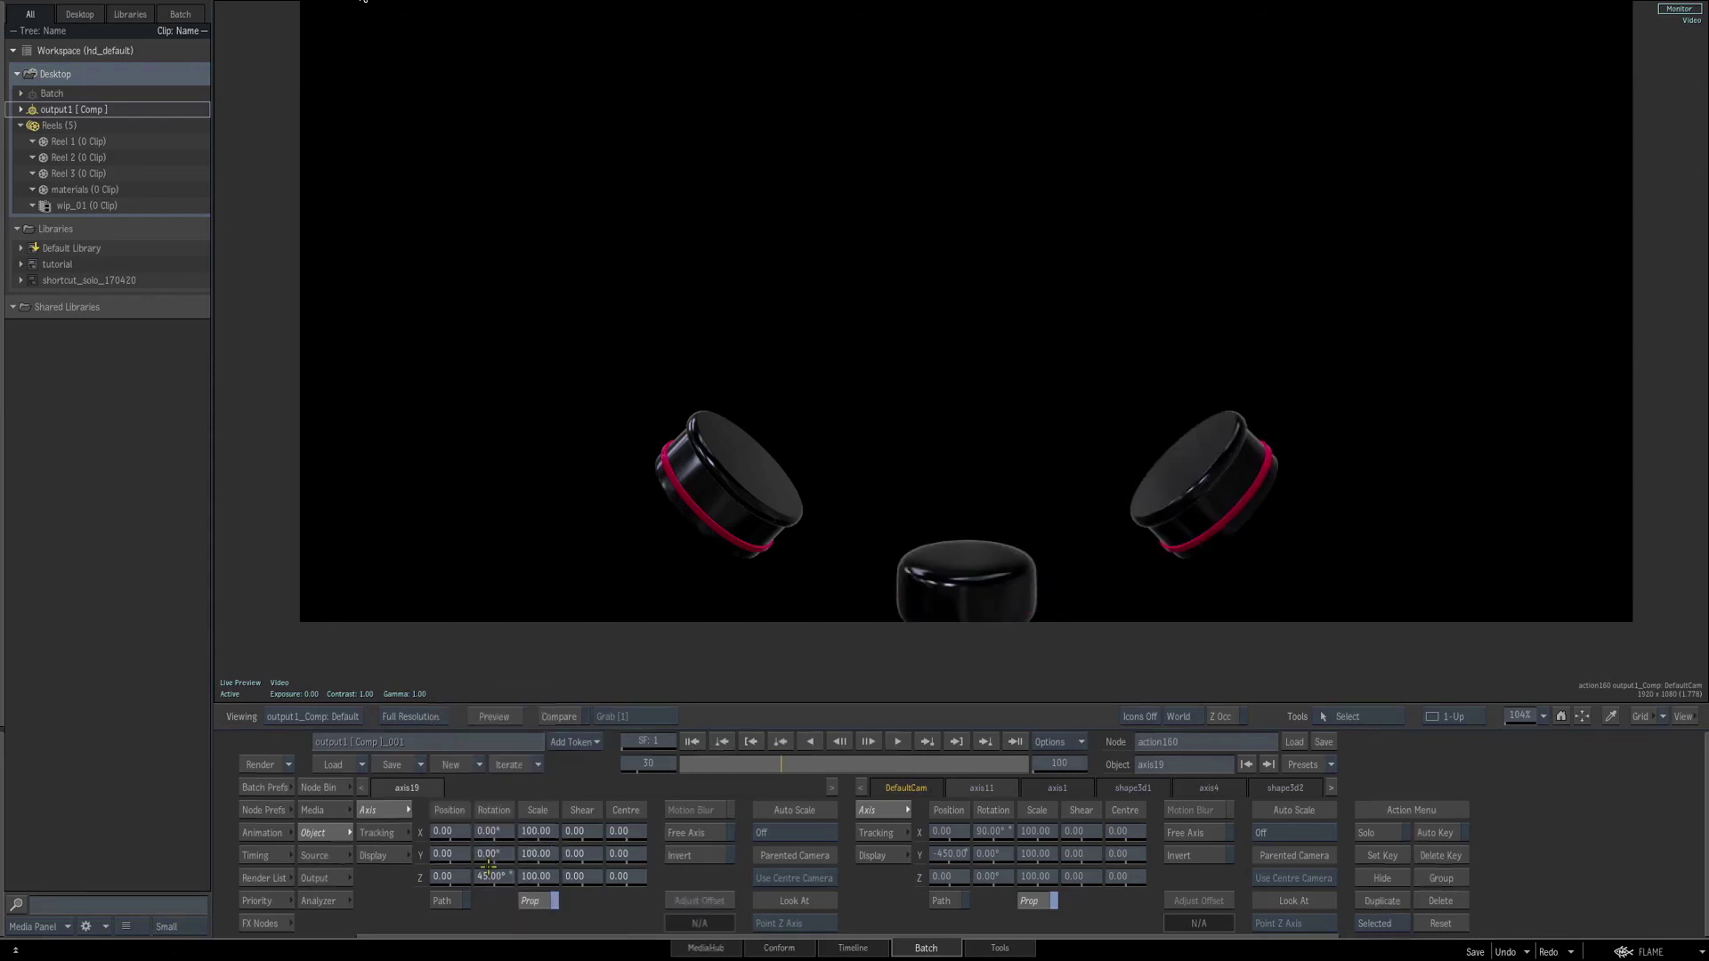
# Try rotating the master axis13 to about -73° in X and -20° in Z to turn the whole assembly, and undo the last rotation change.
pyautogui.press('F4')
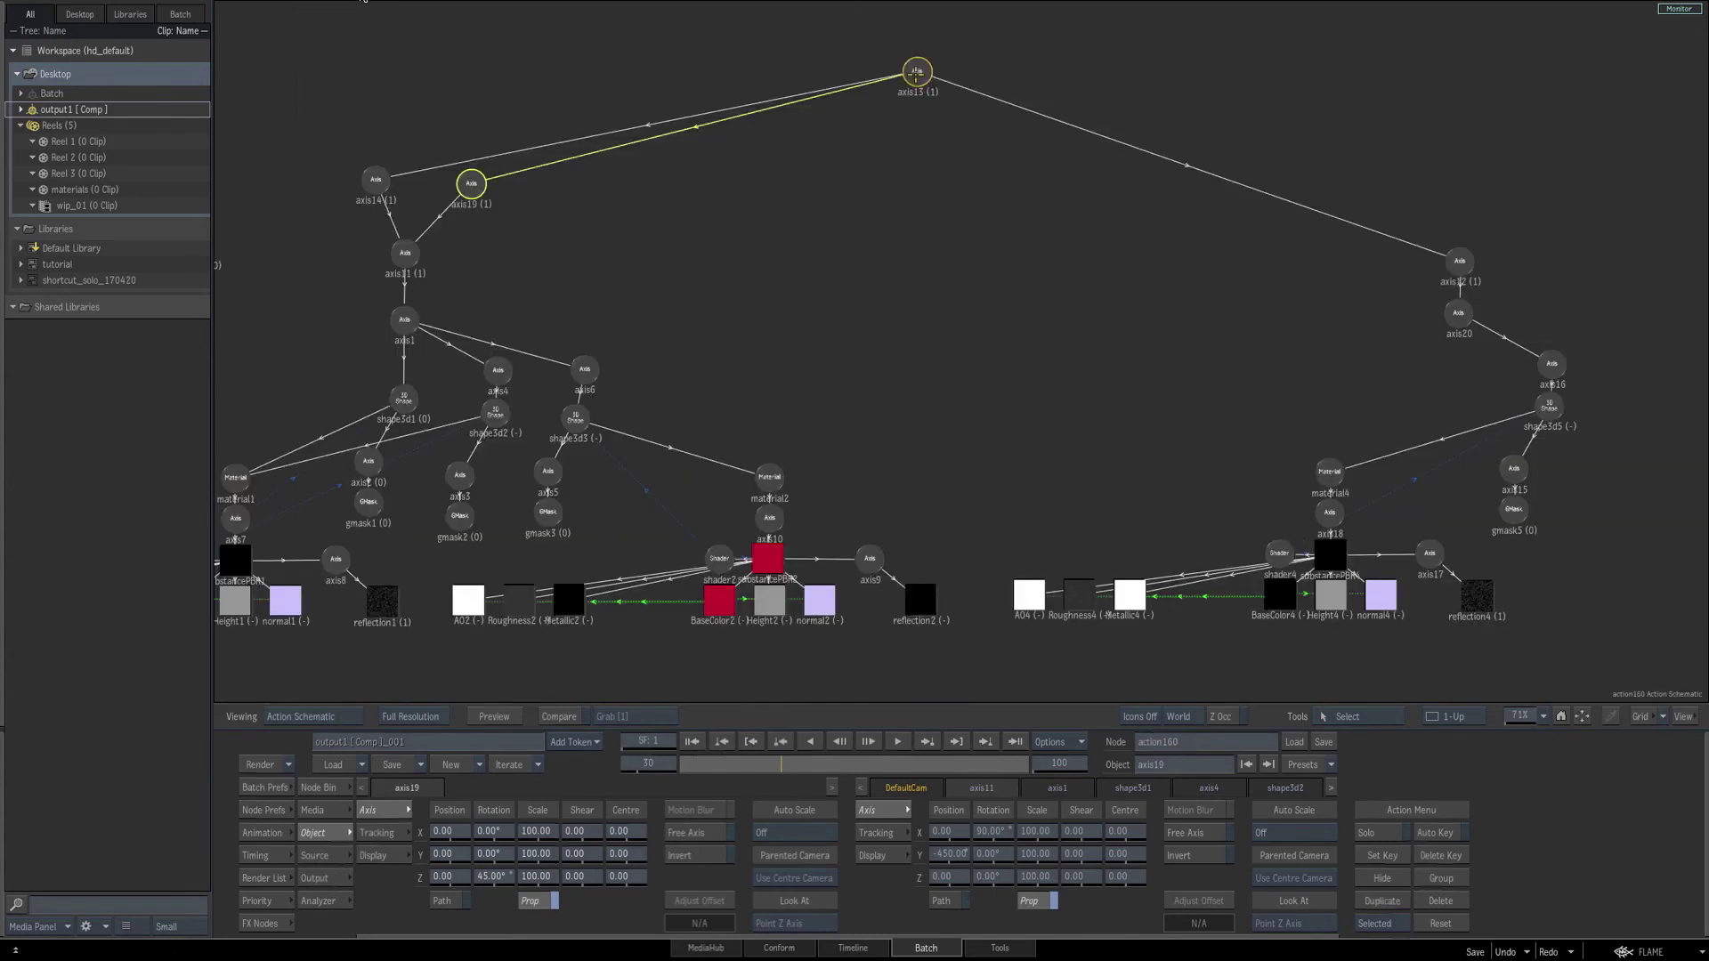
pyautogui.moveTo(916, 74); pyautogui.dragTo(919, 69)
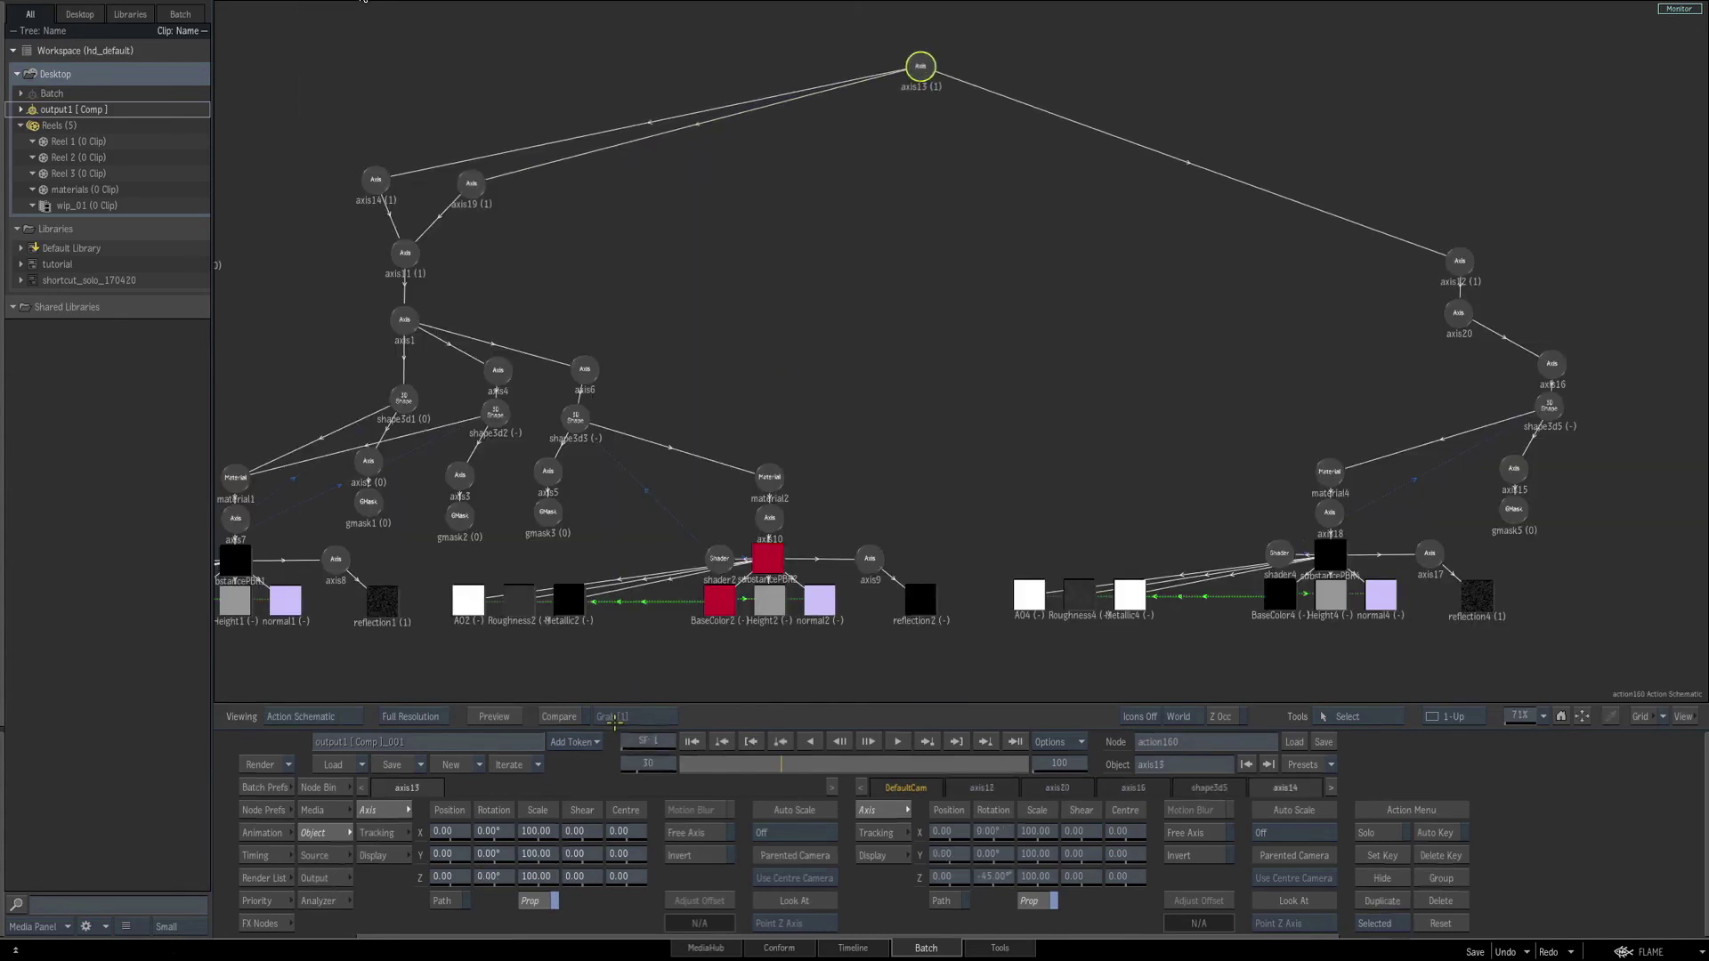
pyautogui.press('F1')
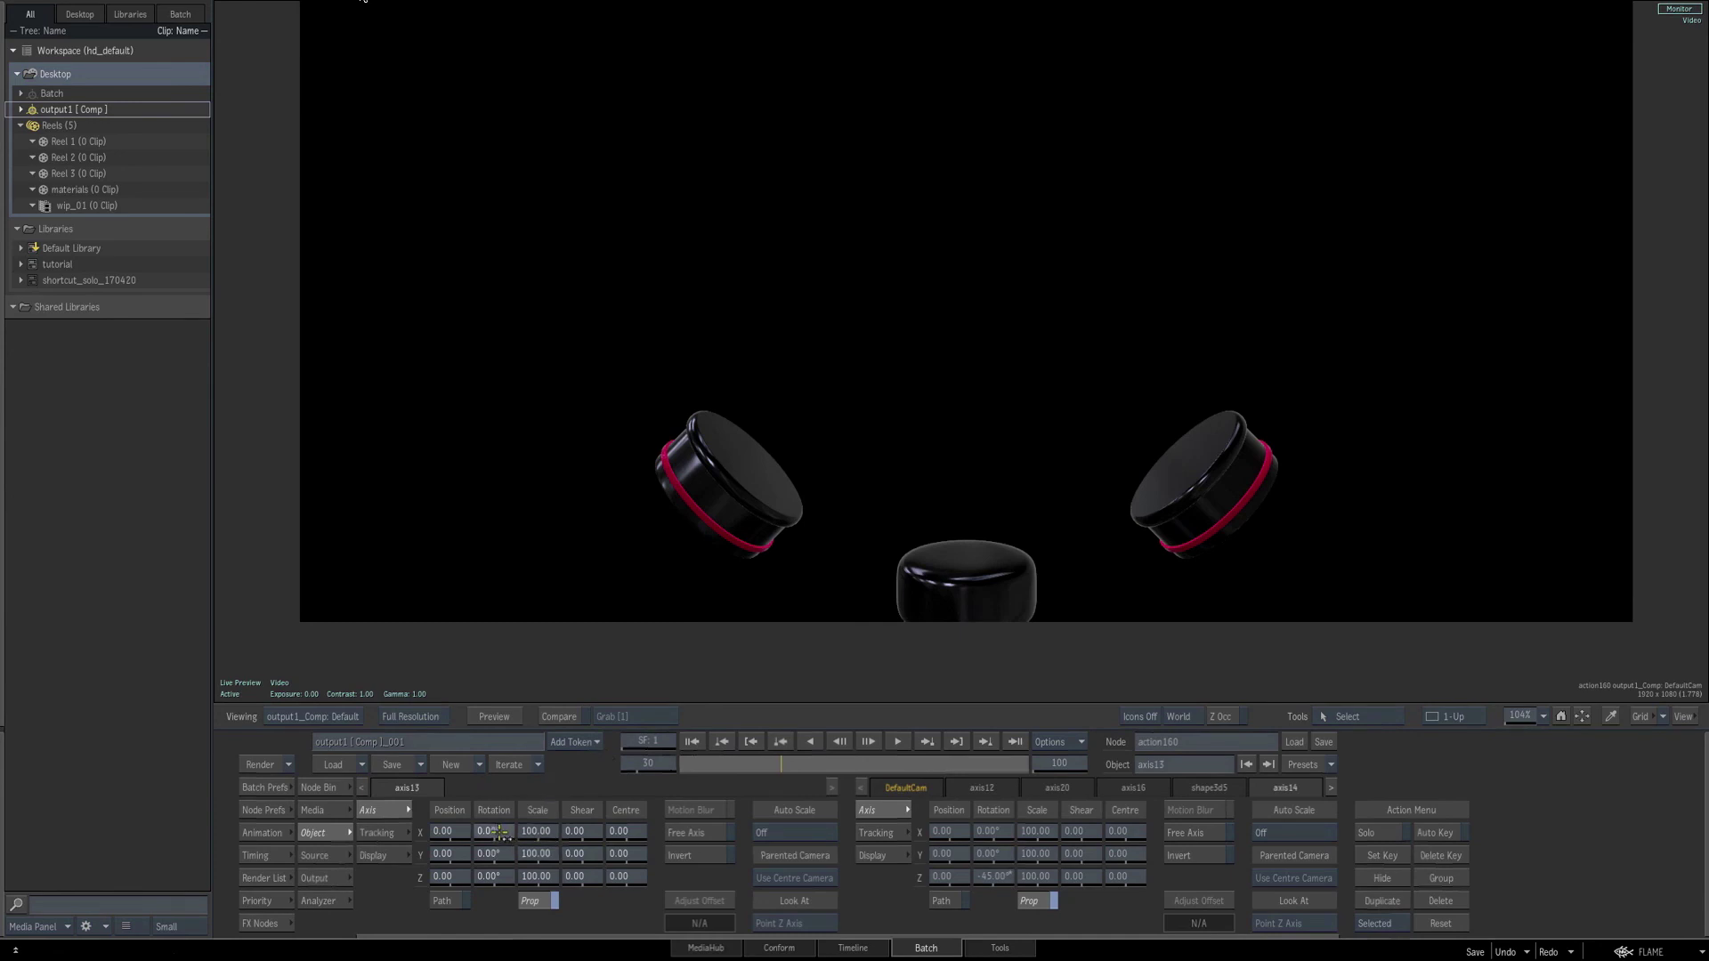
pyautogui.moveTo(491, 832)
pyautogui.mouseDown()
pyautogui.moveTo(455, 832)
pyautogui.moveTo(496, 858)
pyautogui.moveTo(493, 876)
pyautogui.moveTo(446, 867)
pyautogui.moveTo(489, 874)
pyautogui.moveTo(458, 868)
pyautogui.moveTo(543, 852)
pyautogui.moveTo(486, 861)
pyautogui.mouseUp()
pyautogui.hotkey('ctrl', 'z')
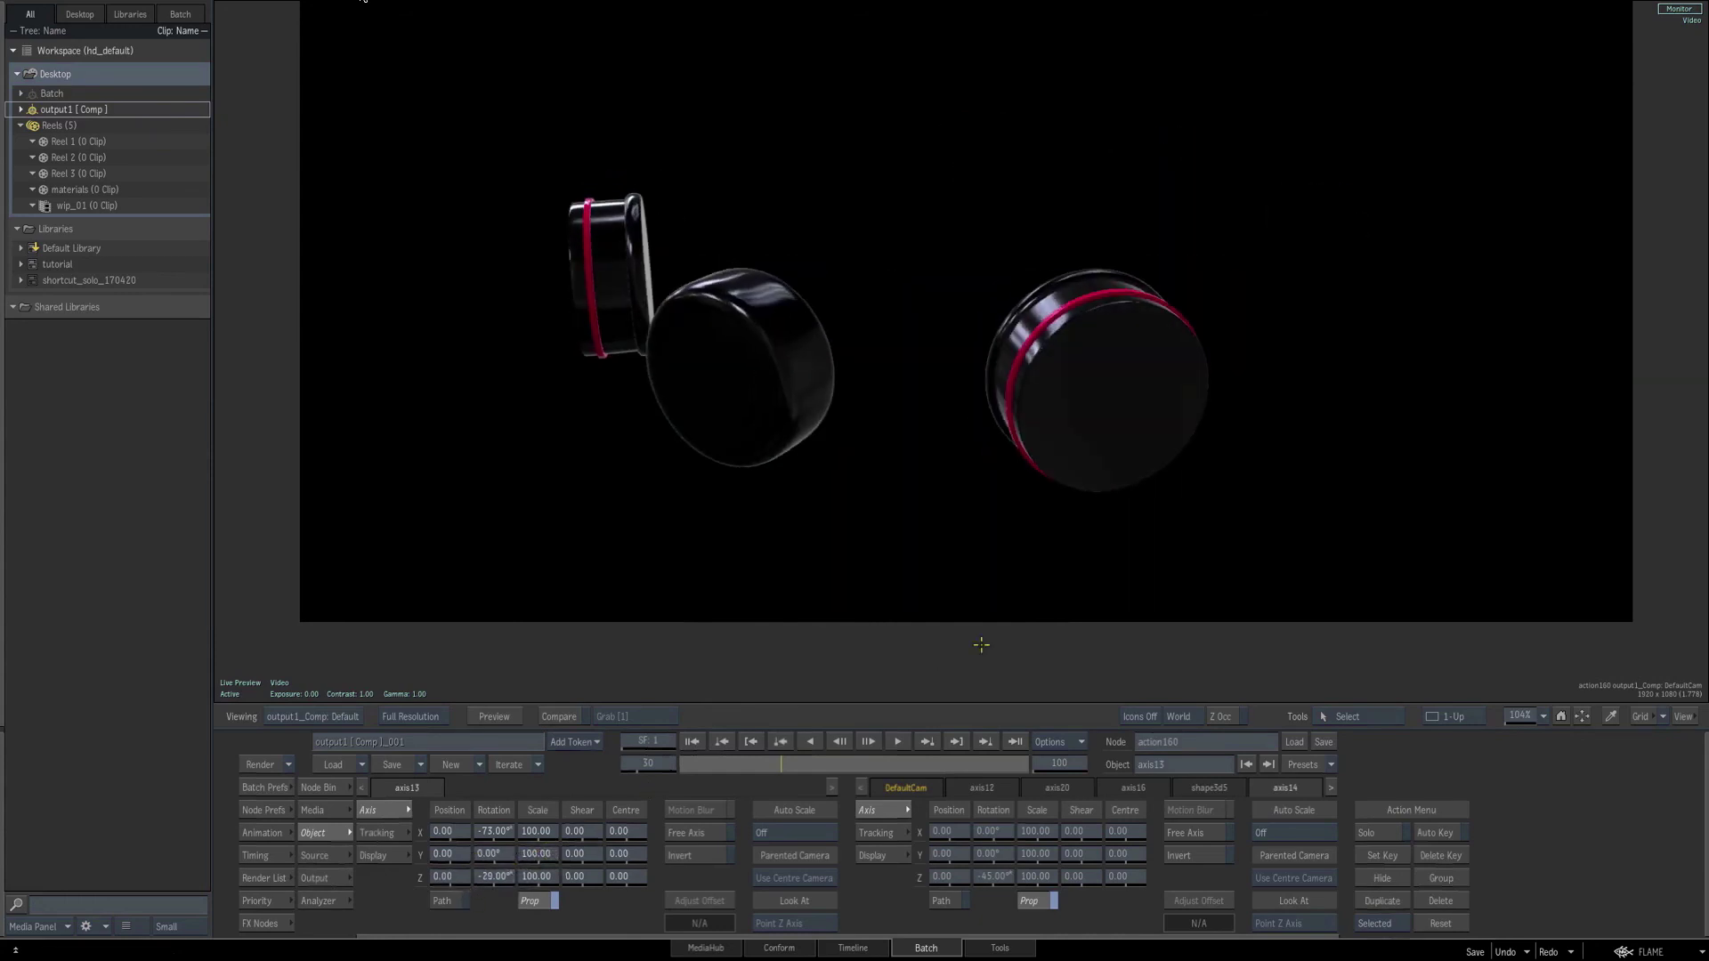